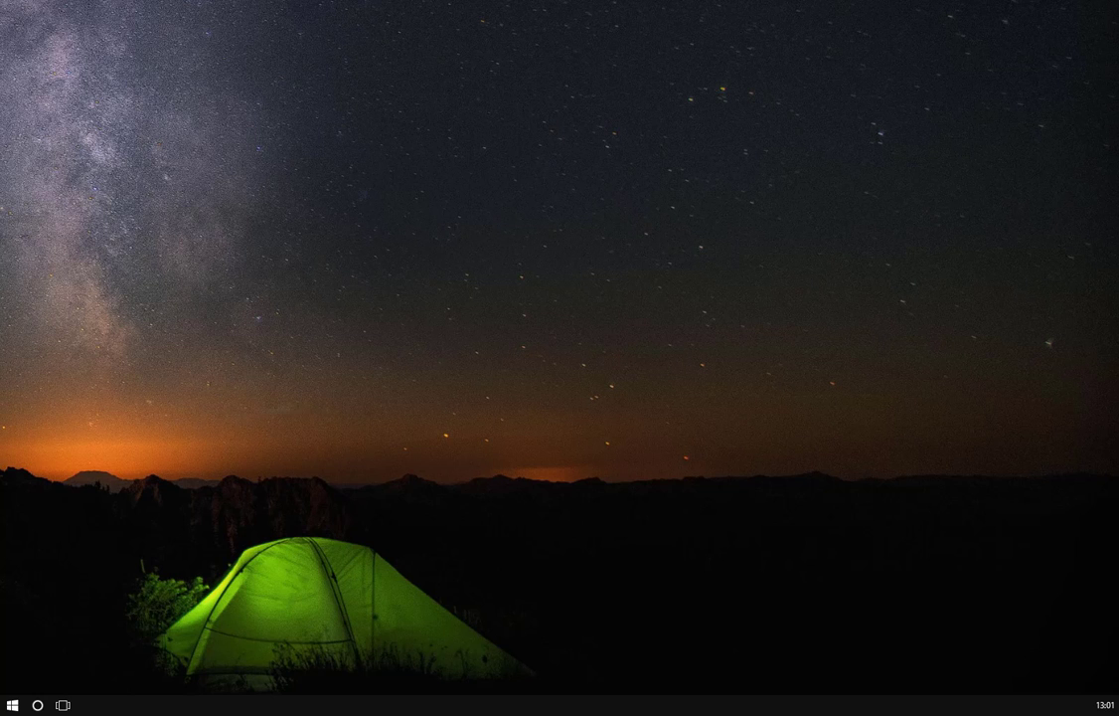
# - Launch MasterSeries 2016 from the installed programs
pyautogui.click(13, 702)
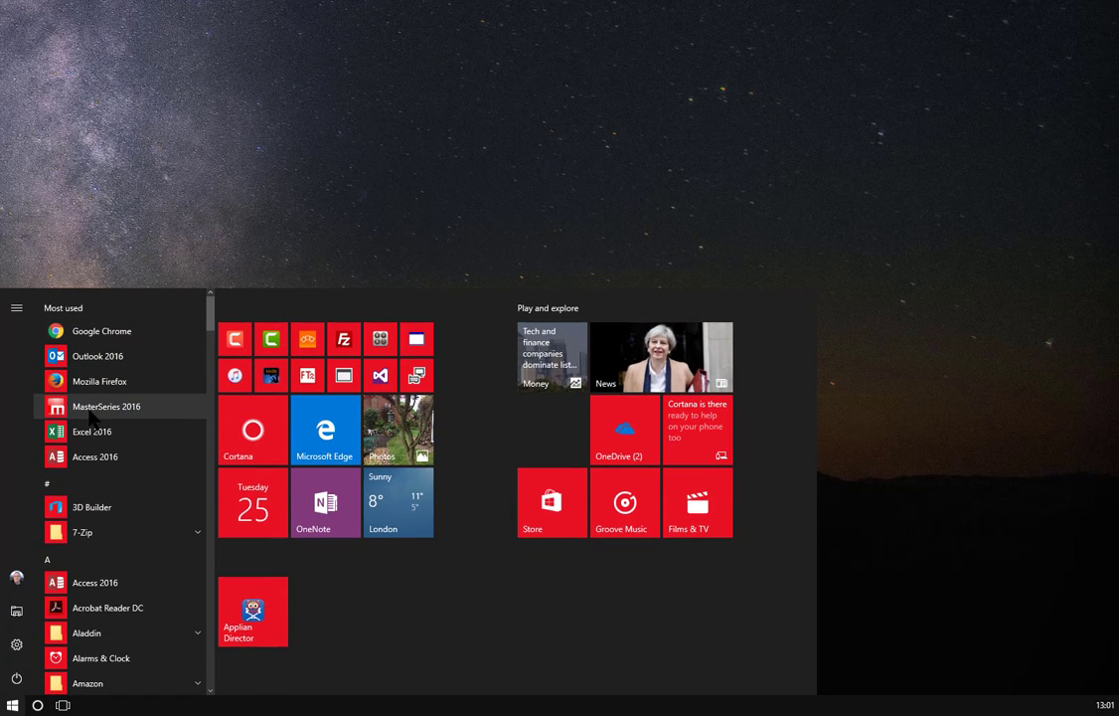
pyautogui.scroll(-5, 112, 536)
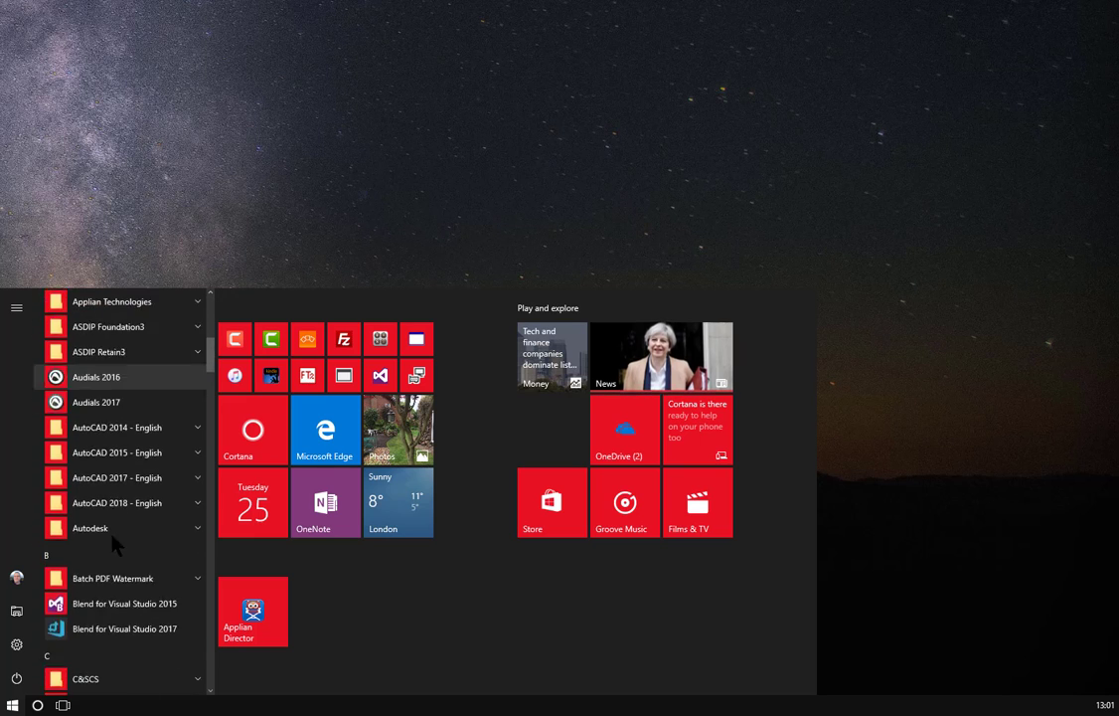
pyautogui.scroll(-15, 112, 539)
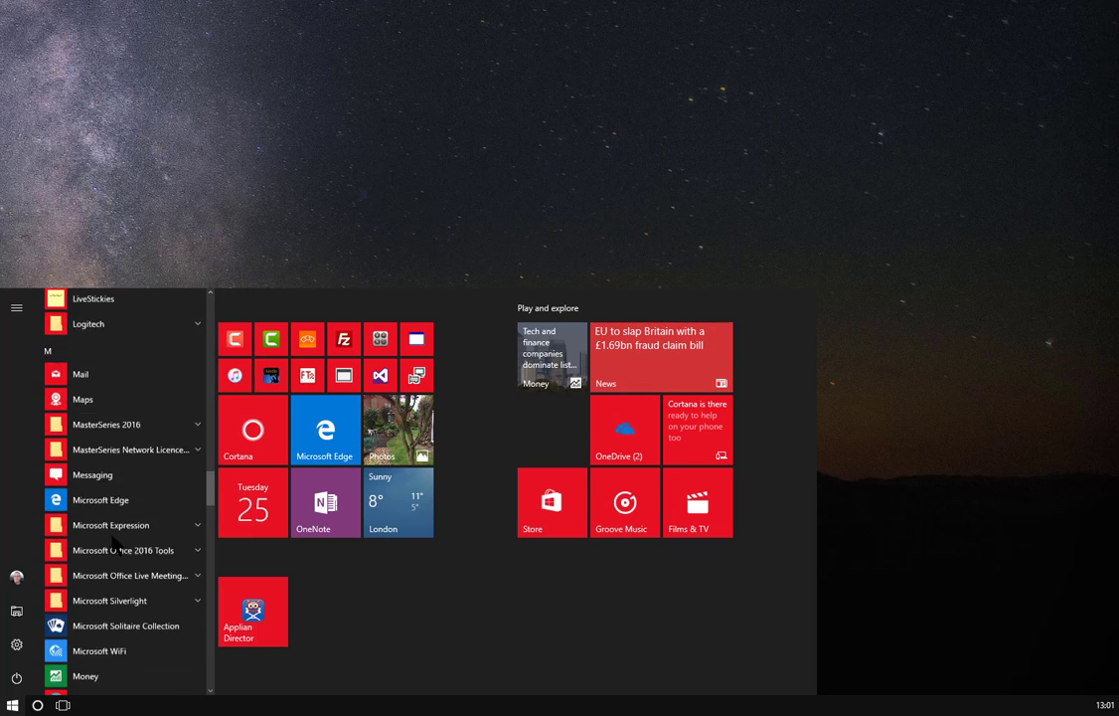
pyautogui.scroll(-3, 112, 542)
pyautogui.scroll(2, 111, 537)
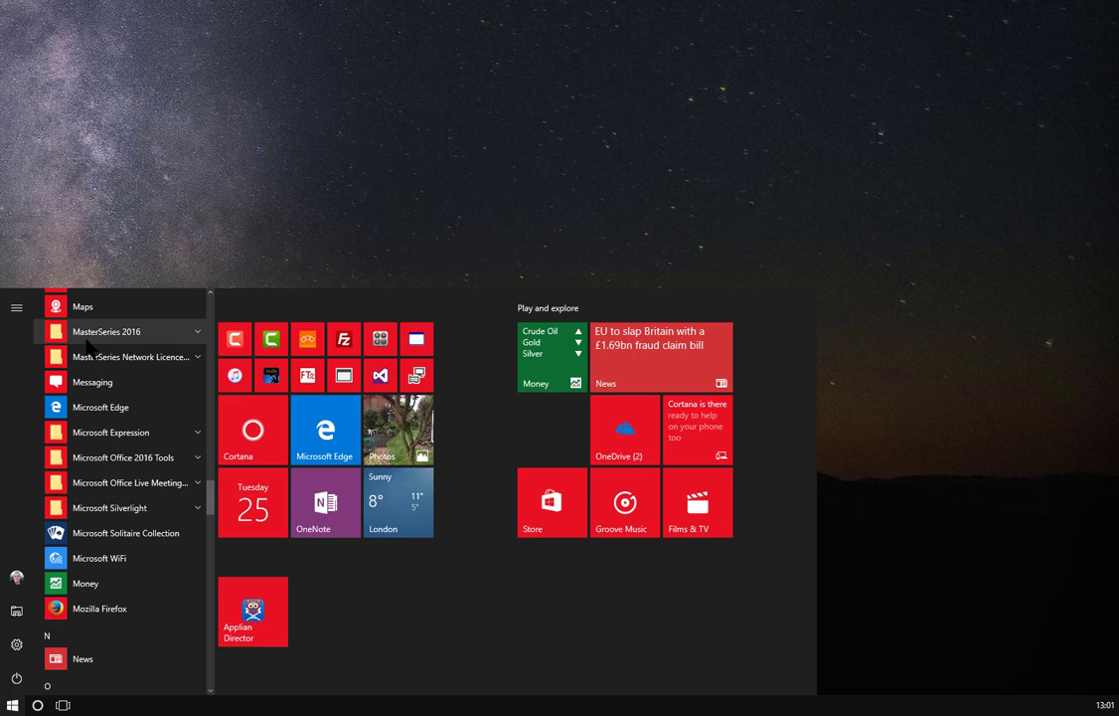
pyautogui.click(90, 332)
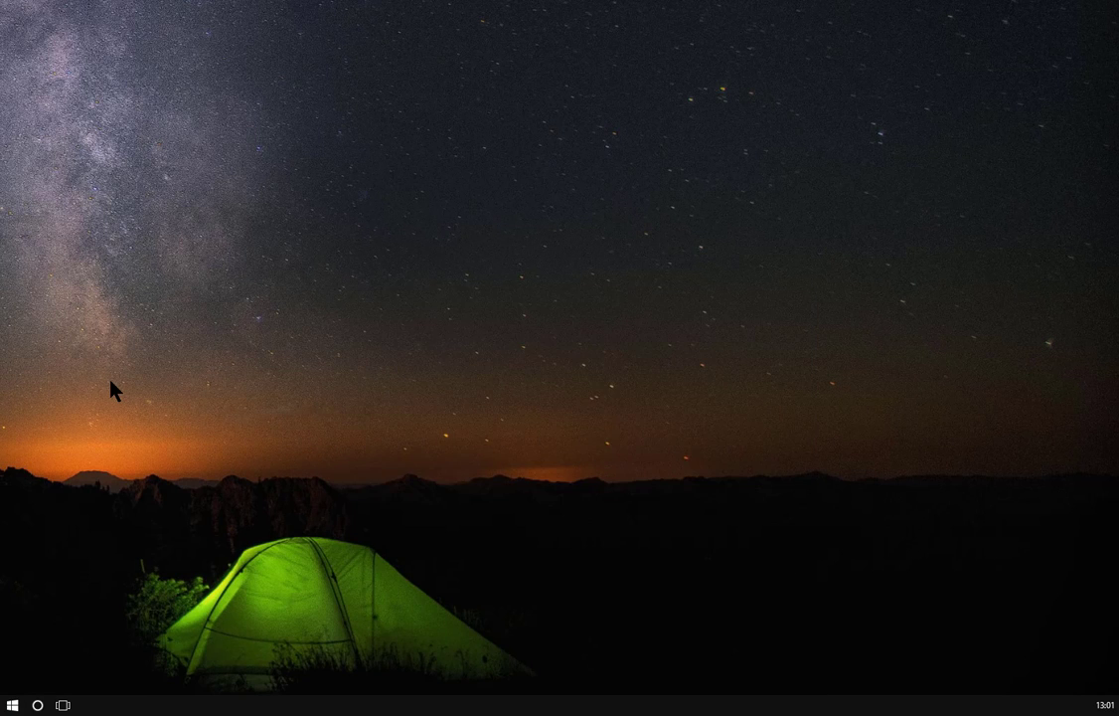
pyautogui.click(112, 384)
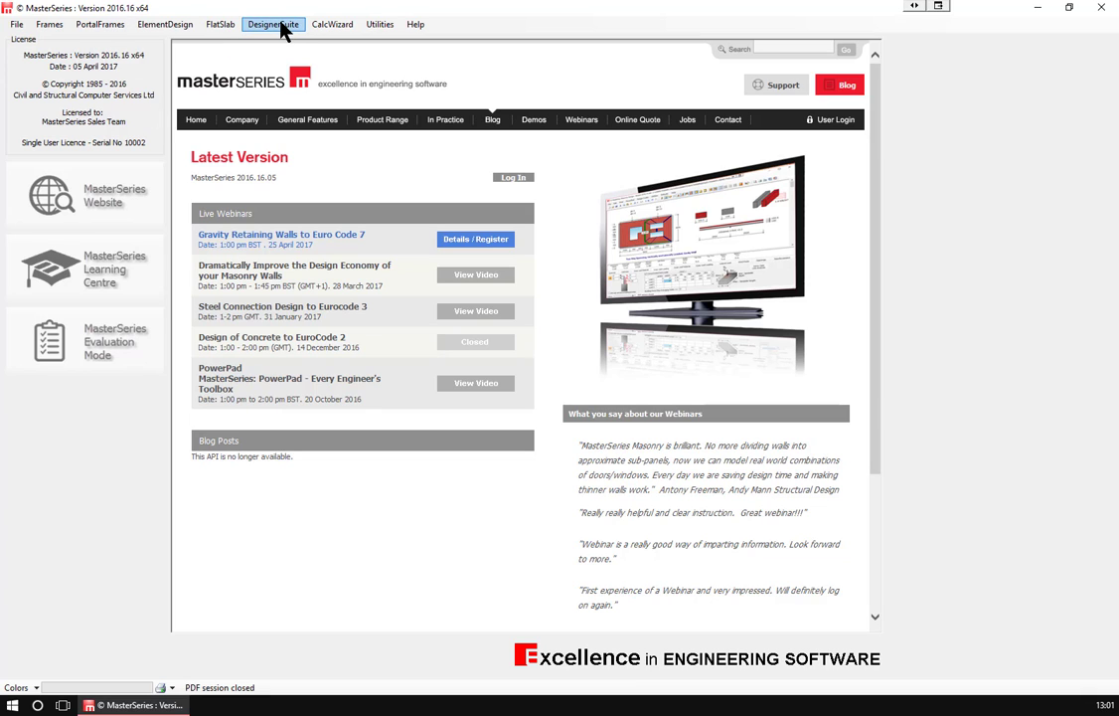
# - Start MasterKey Retaining Walls, sort the project files newest first, and open the most recently modified wall file
pyautogui.click(282, 28)
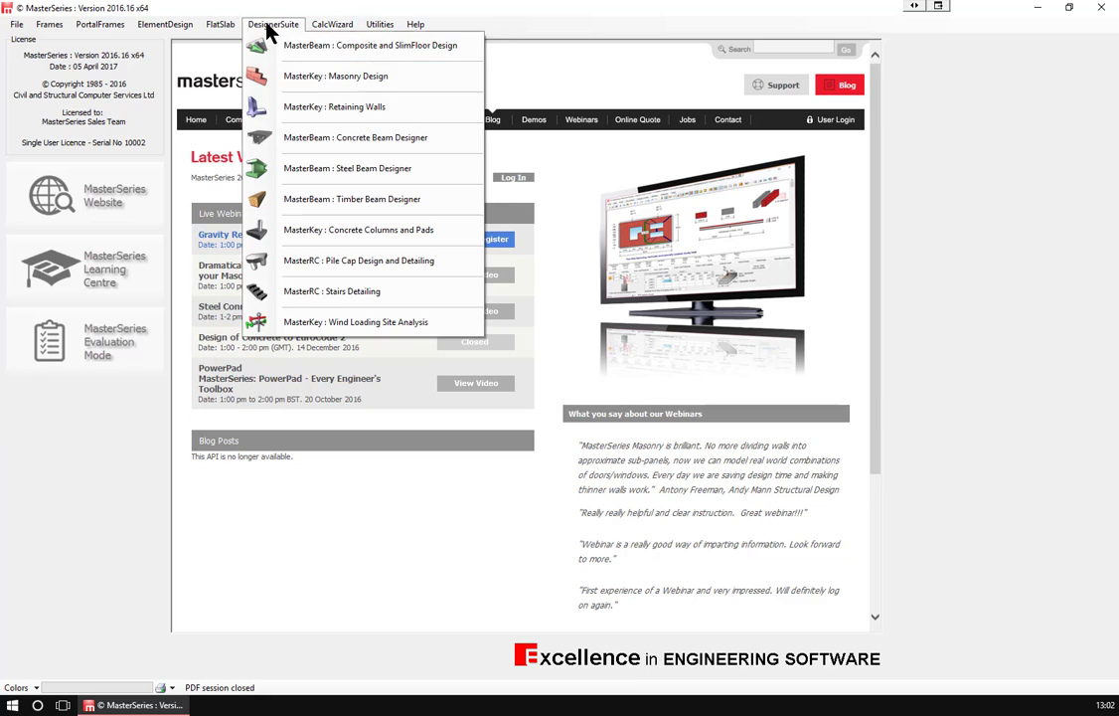
pyautogui.click(336, 109)
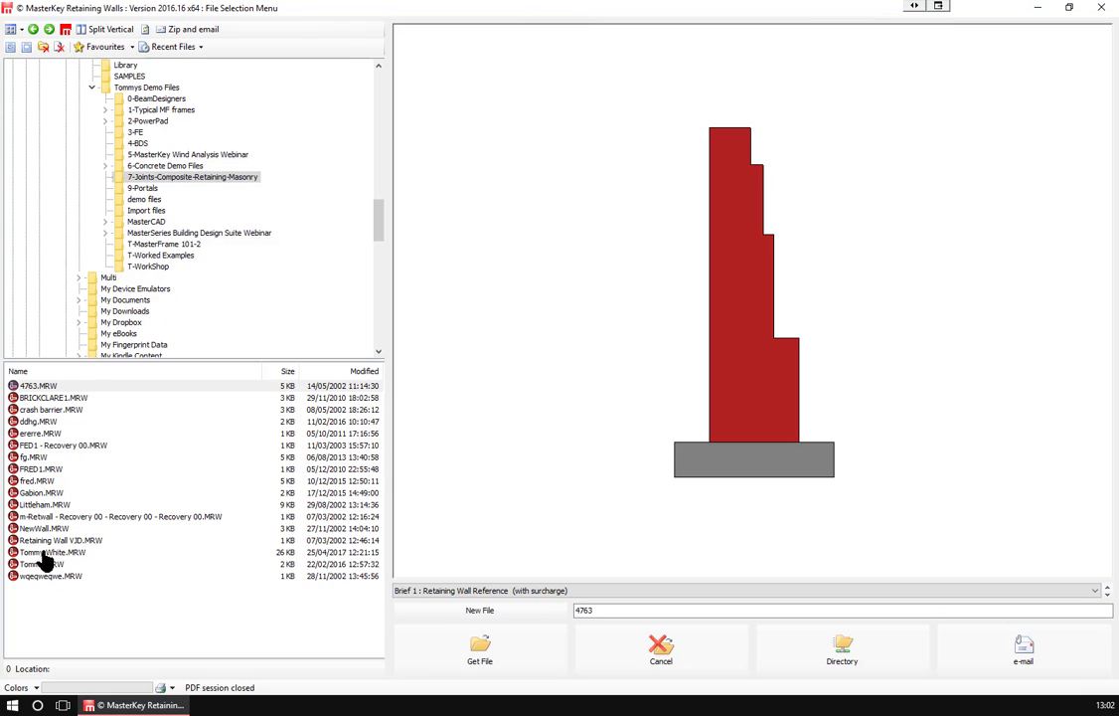
pyautogui.click(350, 375)
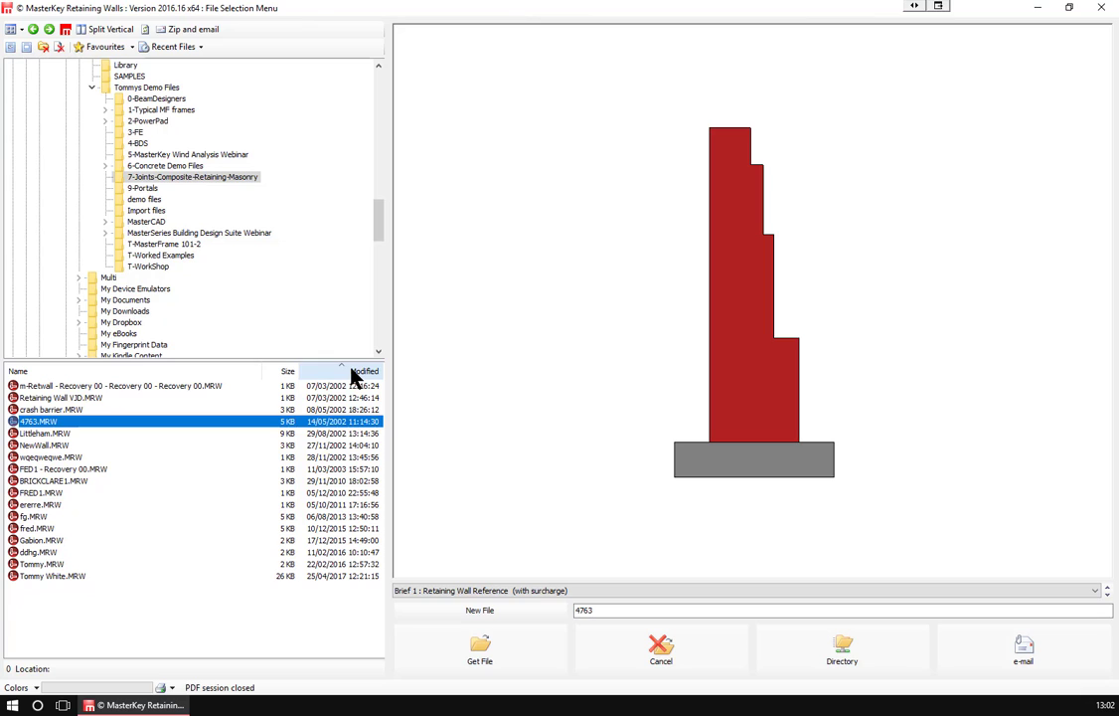
pyautogui.click(356, 373)
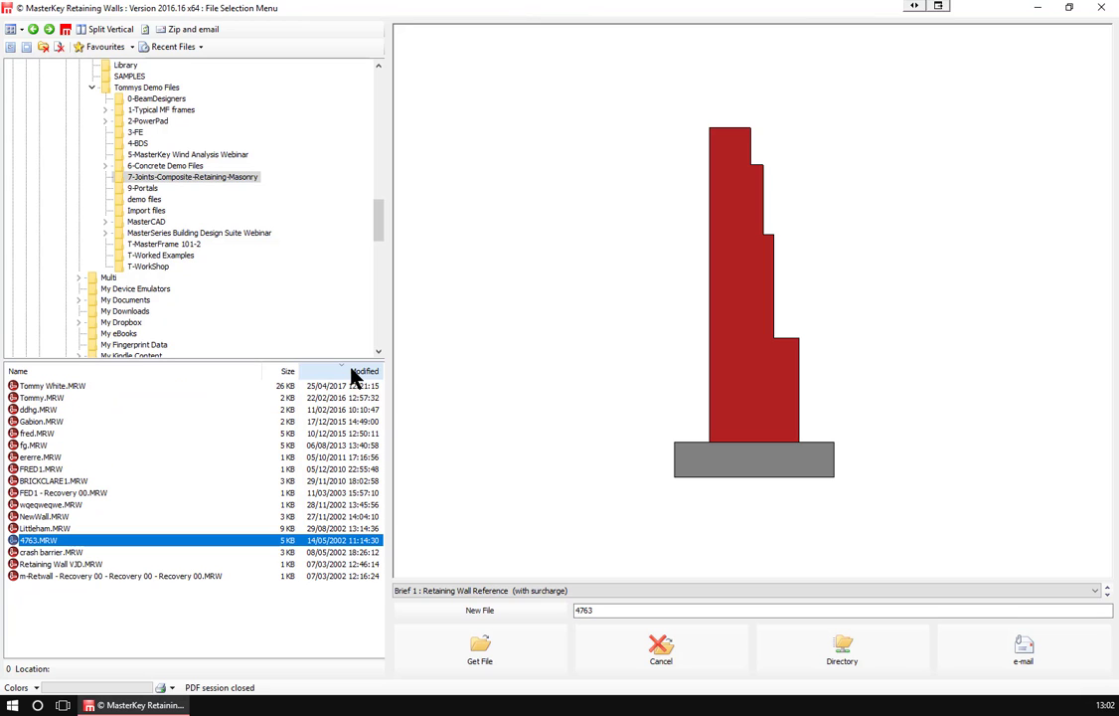
pyautogui.click(43, 385)
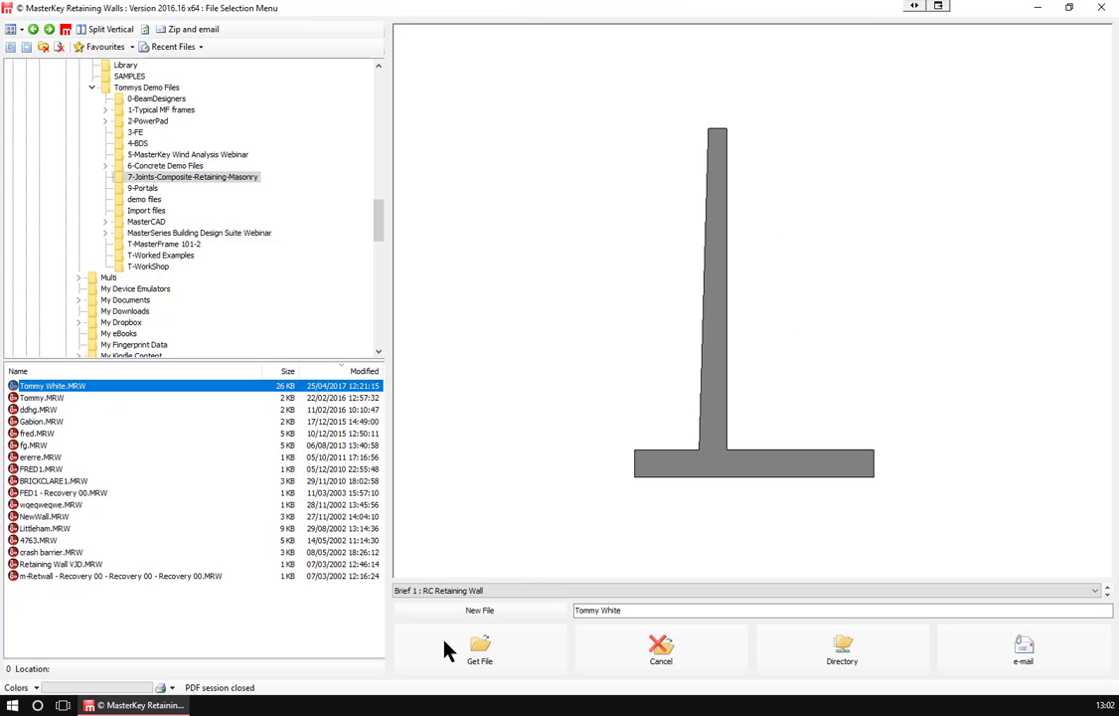
pyautogui.click(482, 656)
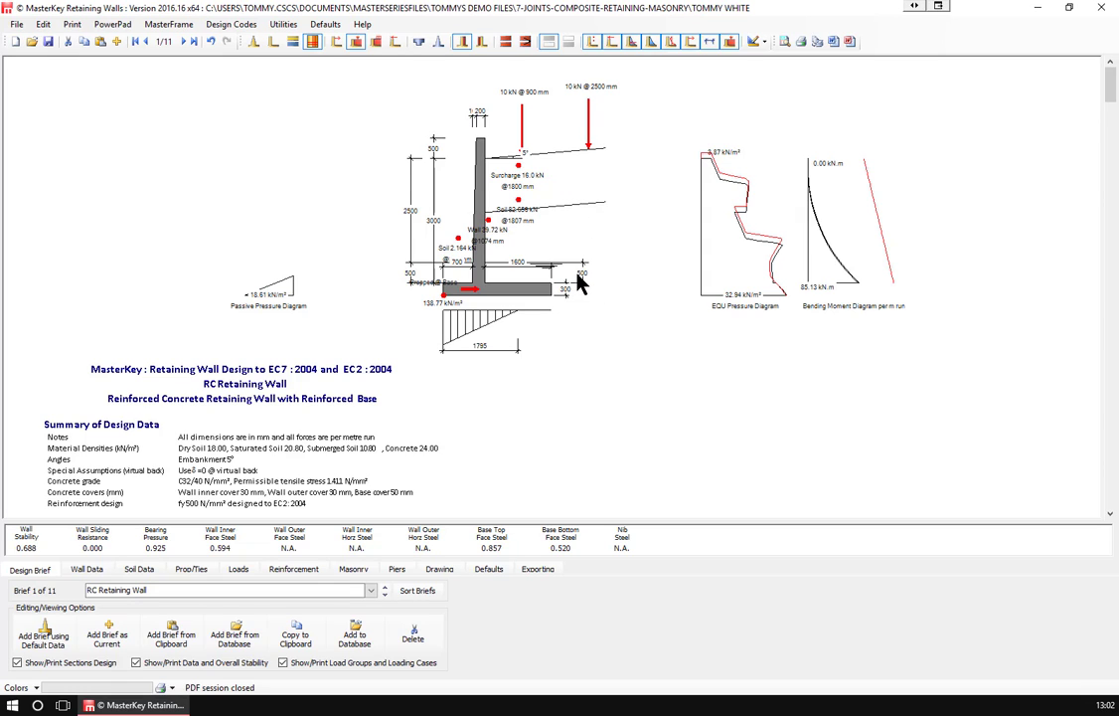
# - In the RC Retaining Wall (Surcharge + Water Table) brief, set the stem's front taper to 100 mm and its back taper to 0
pyautogui.click(185, 43)
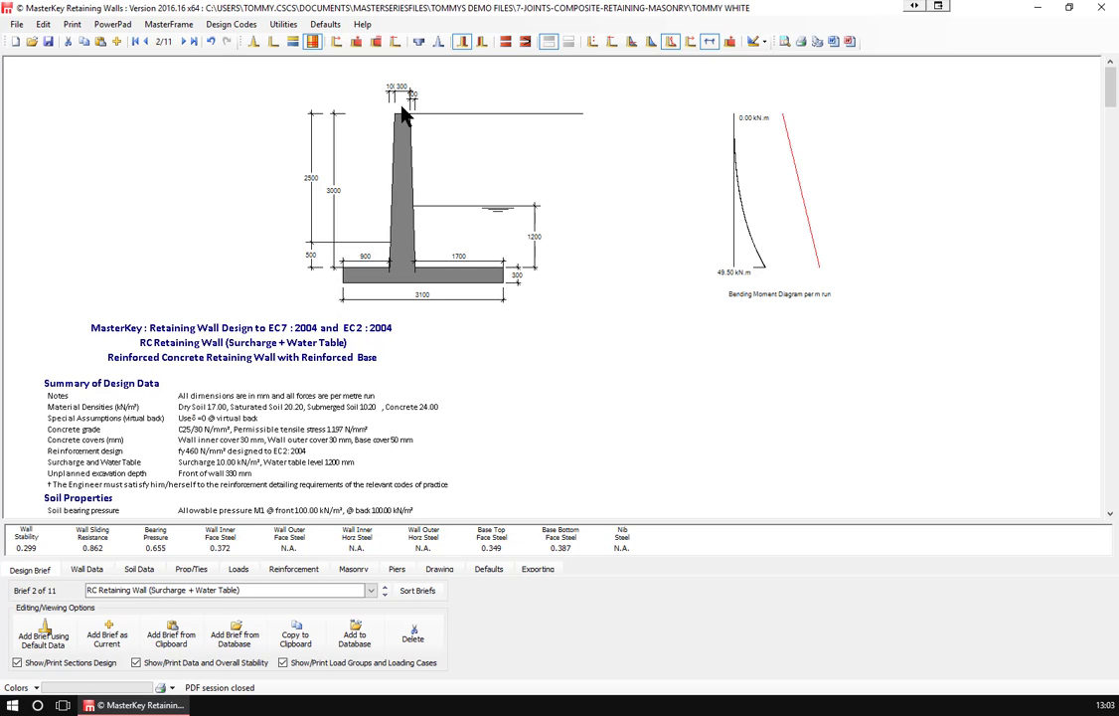
pyautogui.click(85, 569)
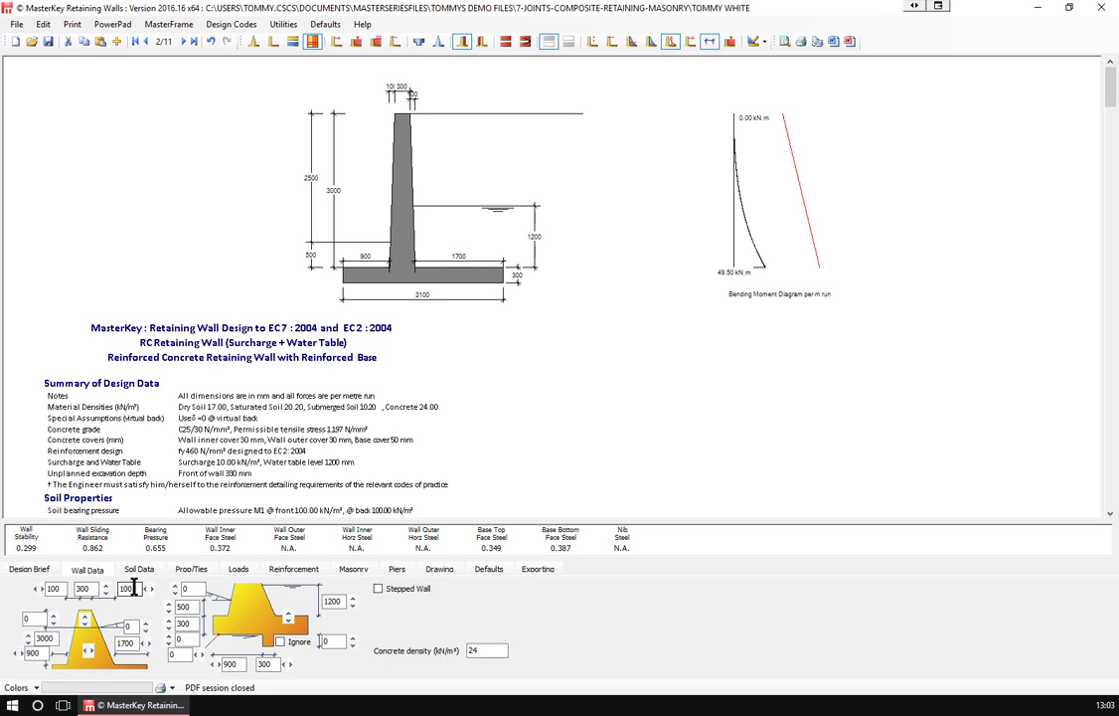
pyautogui.click(36, 589)
pyautogui.click(36, 590)
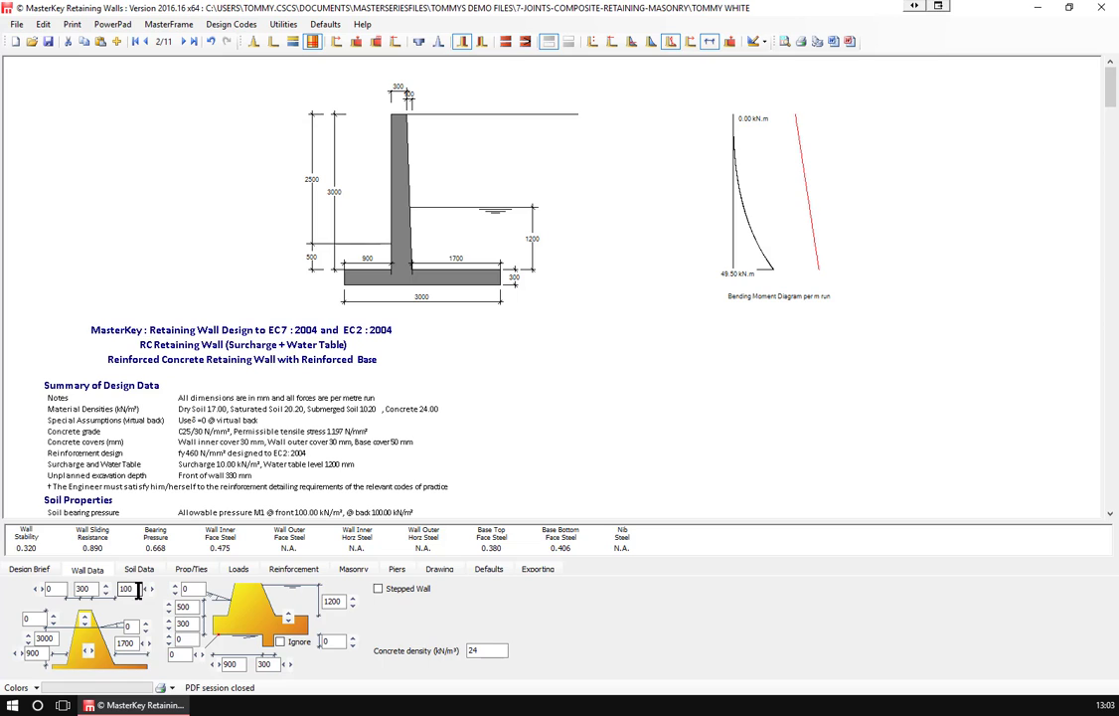
pyautogui.click(146, 588)
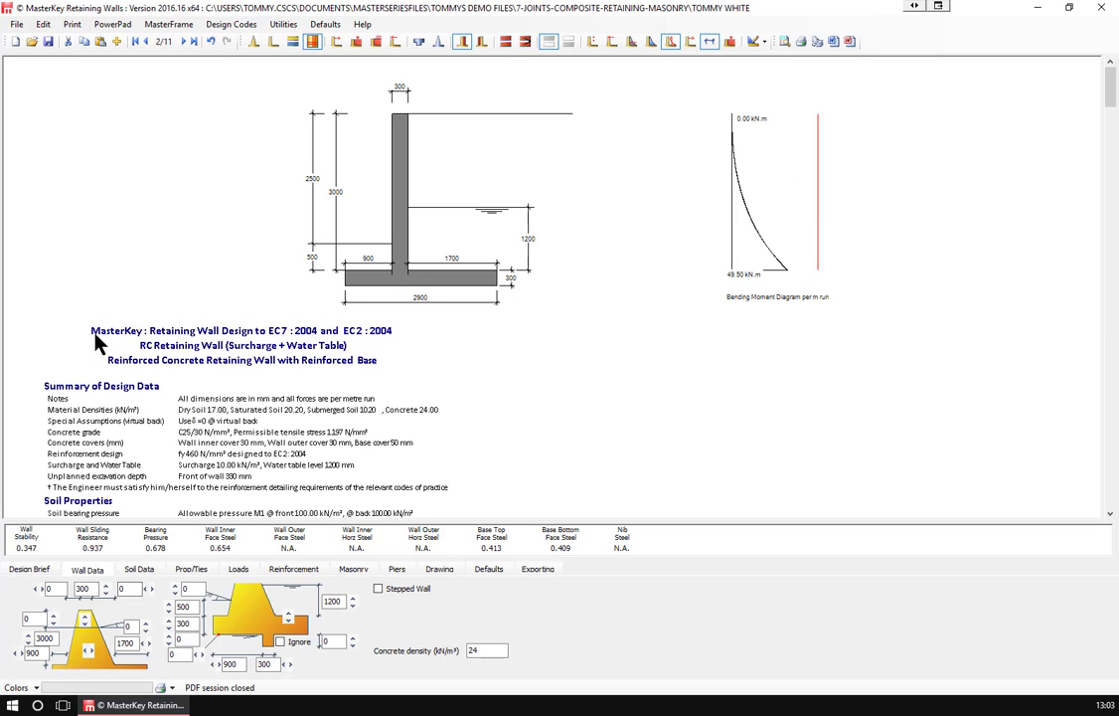
pyautogui.click(36, 590)
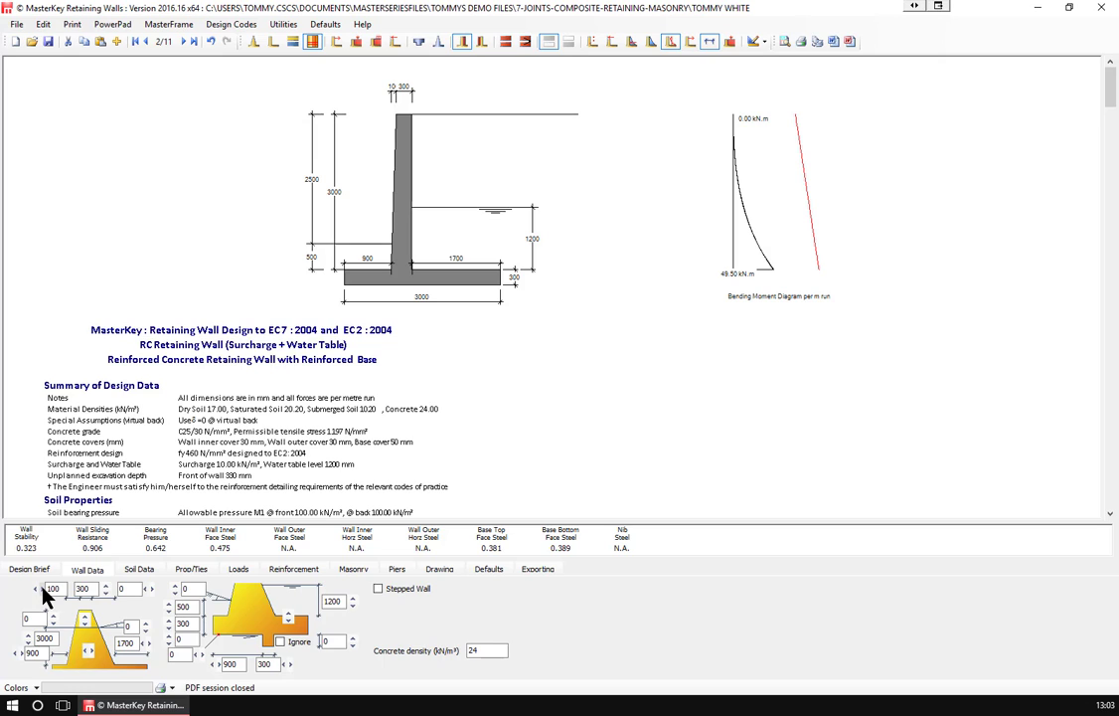
# - Try different wall heights between 2800 and 3700 mm in 100 mm increments, finishing at 3100 mm
pyautogui.click(28, 636)
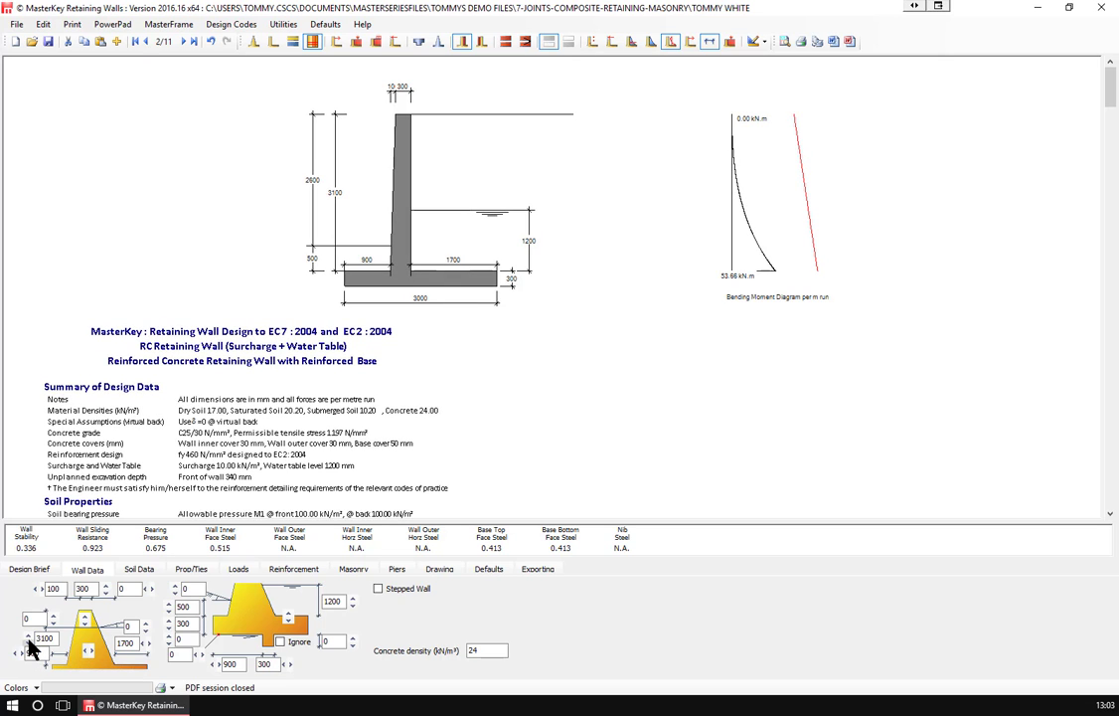
pyautogui.click(28, 643)
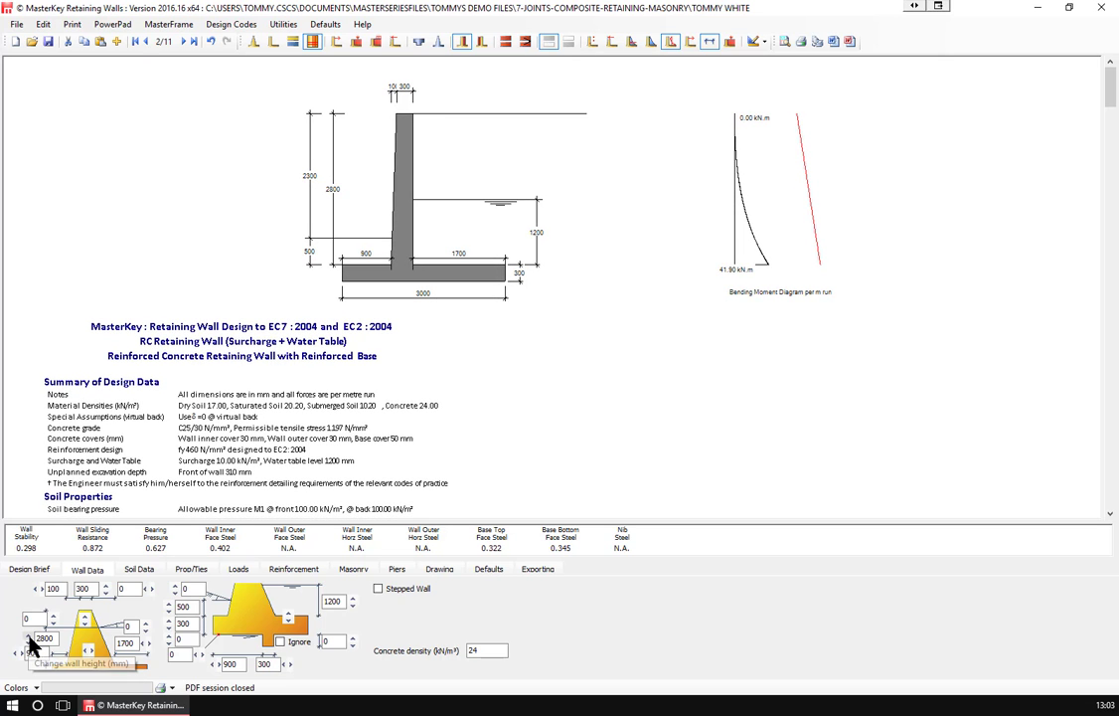
pyautogui.click(28, 641)
pyautogui.click(29, 641)
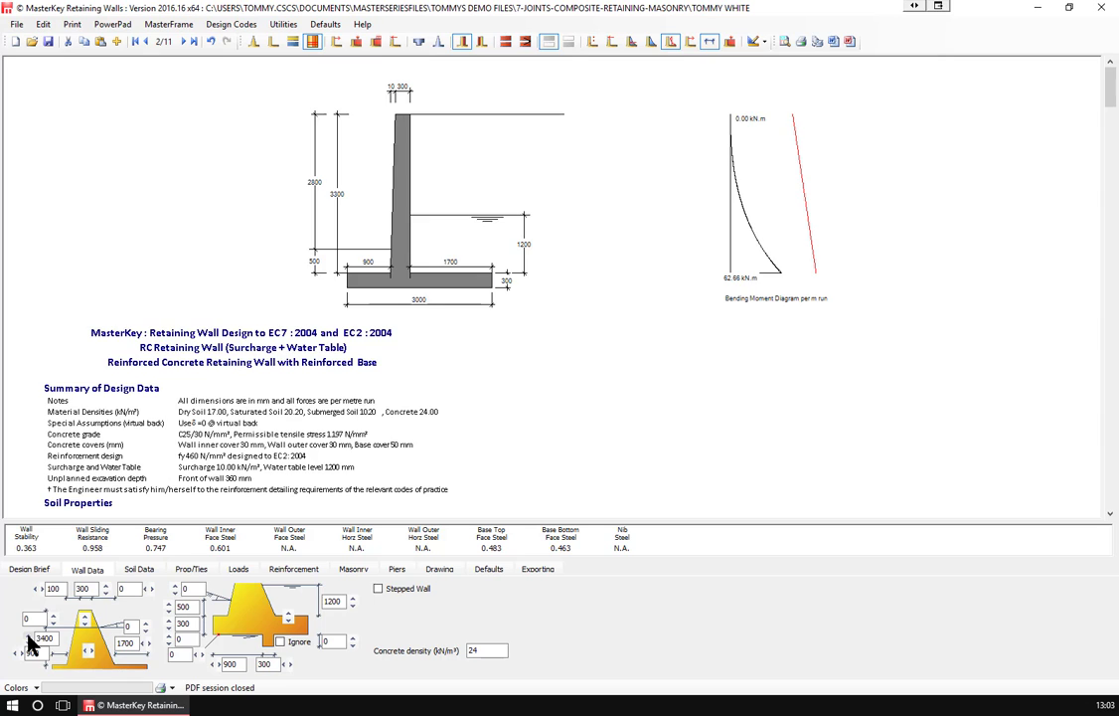
pyautogui.click(29, 641)
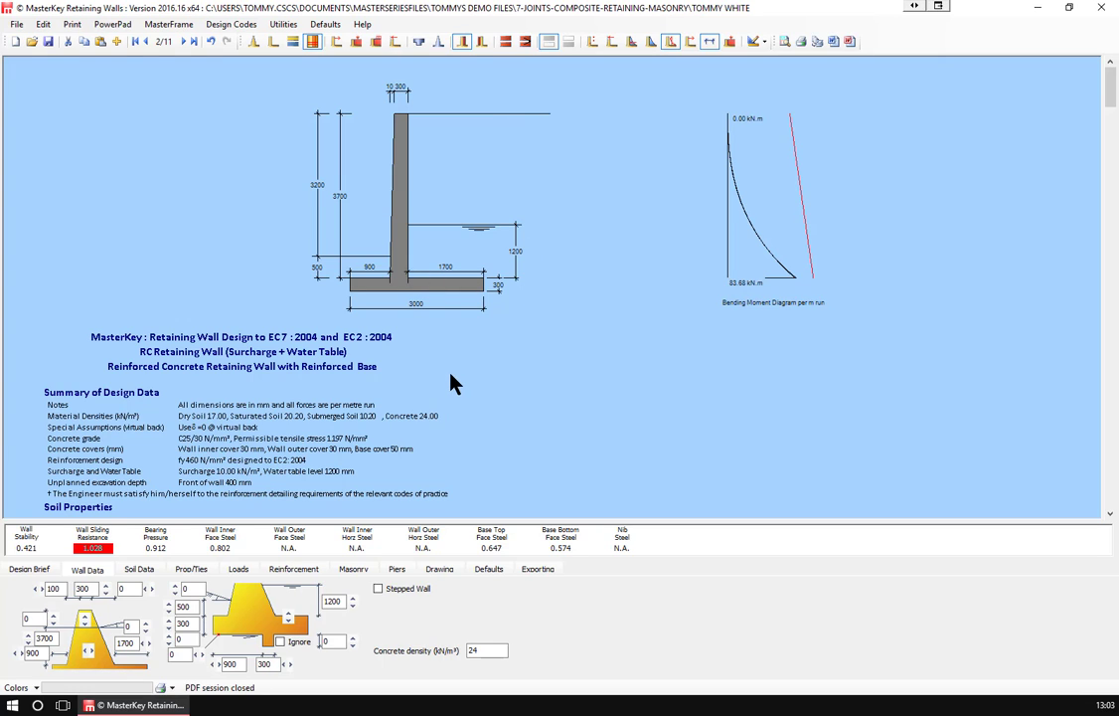
pyautogui.click(28, 646)
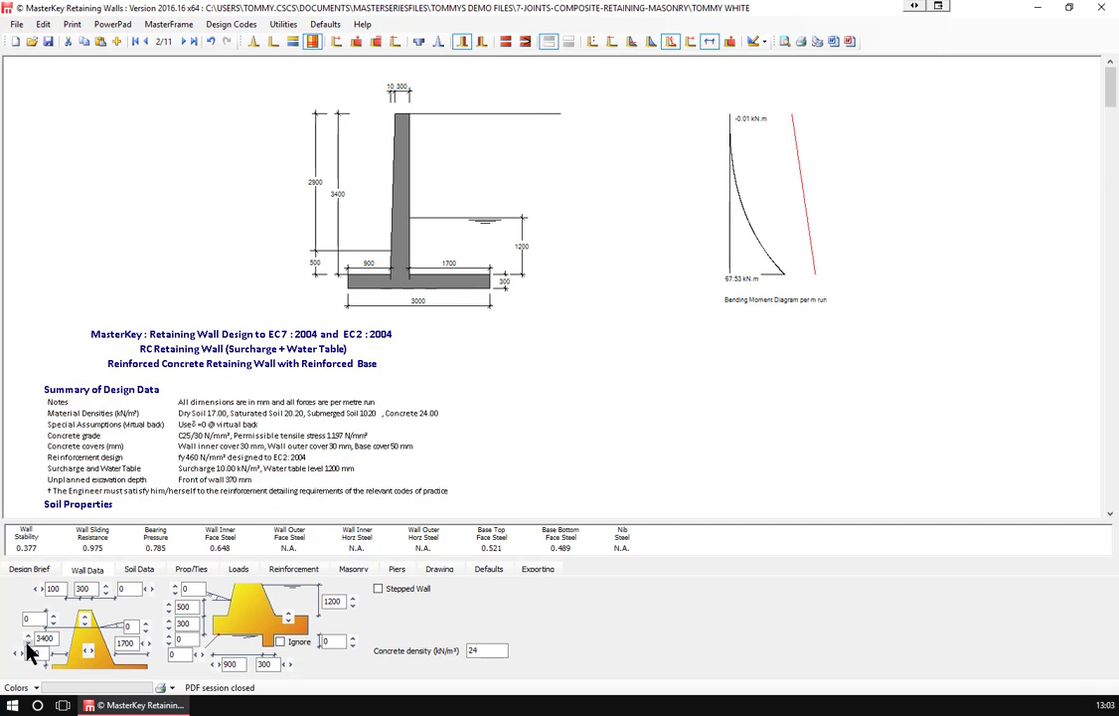
pyautogui.click(28, 646)
pyautogui.click(28, 646)
pyautogui.click(28, 646)
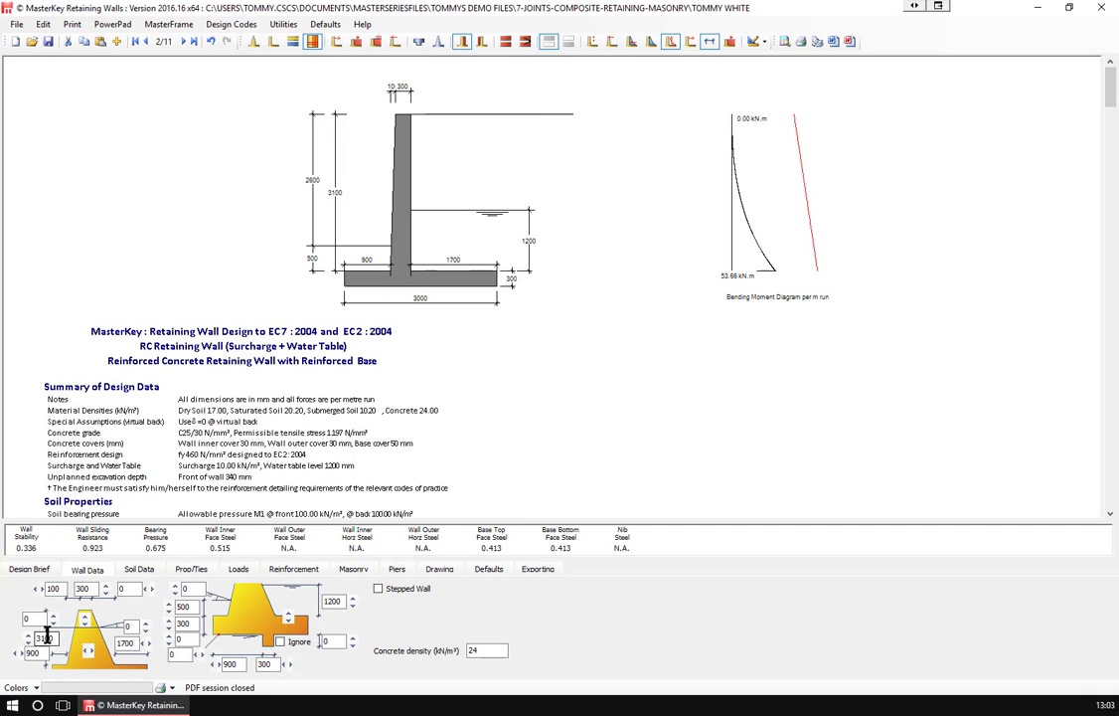
# - Edit the wall height value directly, trying 3050 mm and finishing at 3000 mm
pyautogui.click(45, 638)
pyautogui.hotkey('shift', 'Left')
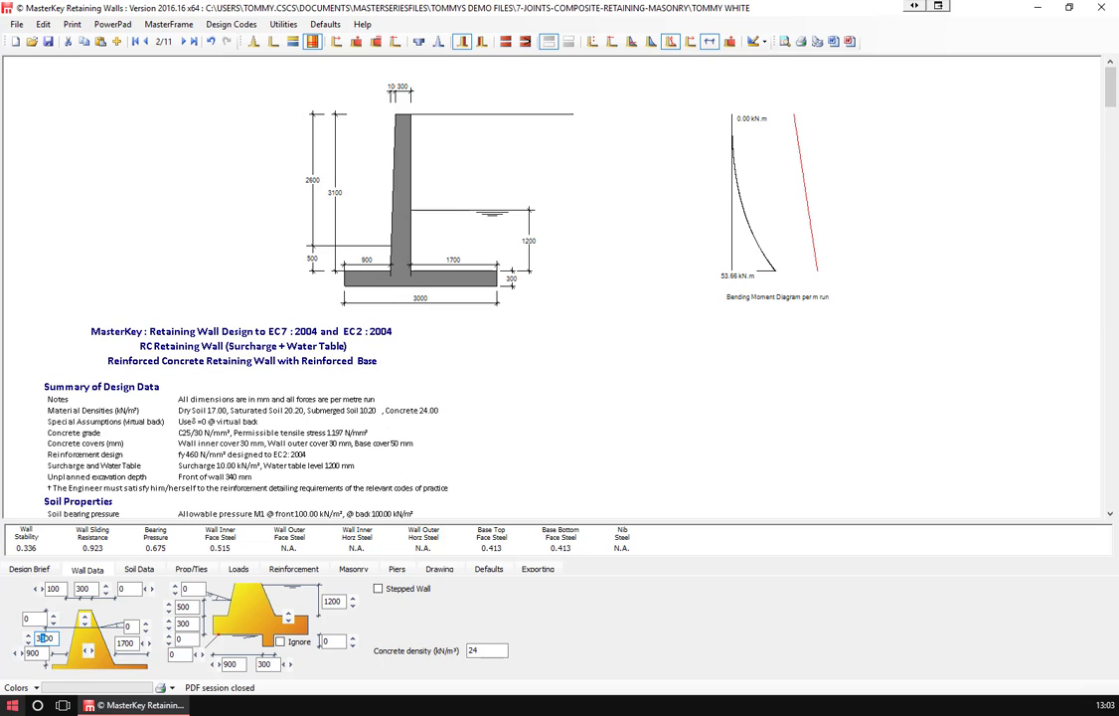
pyautogui.write('0')
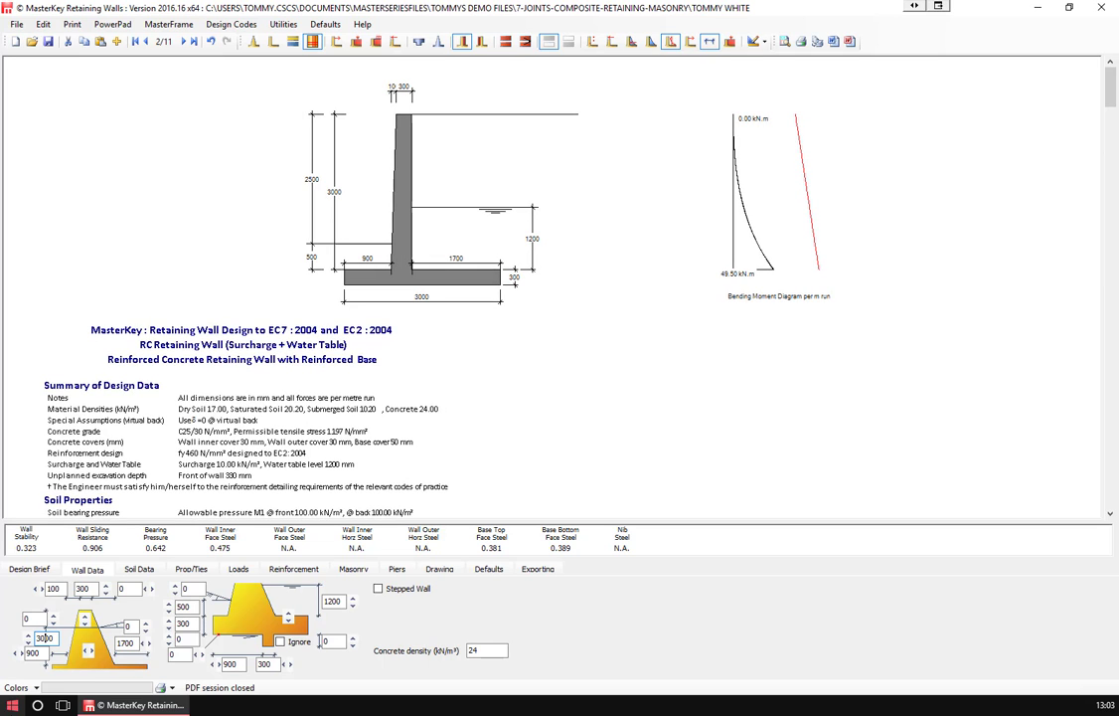
pyautogui.hotkey('shift', 'Right')
pyautogui.write('5')
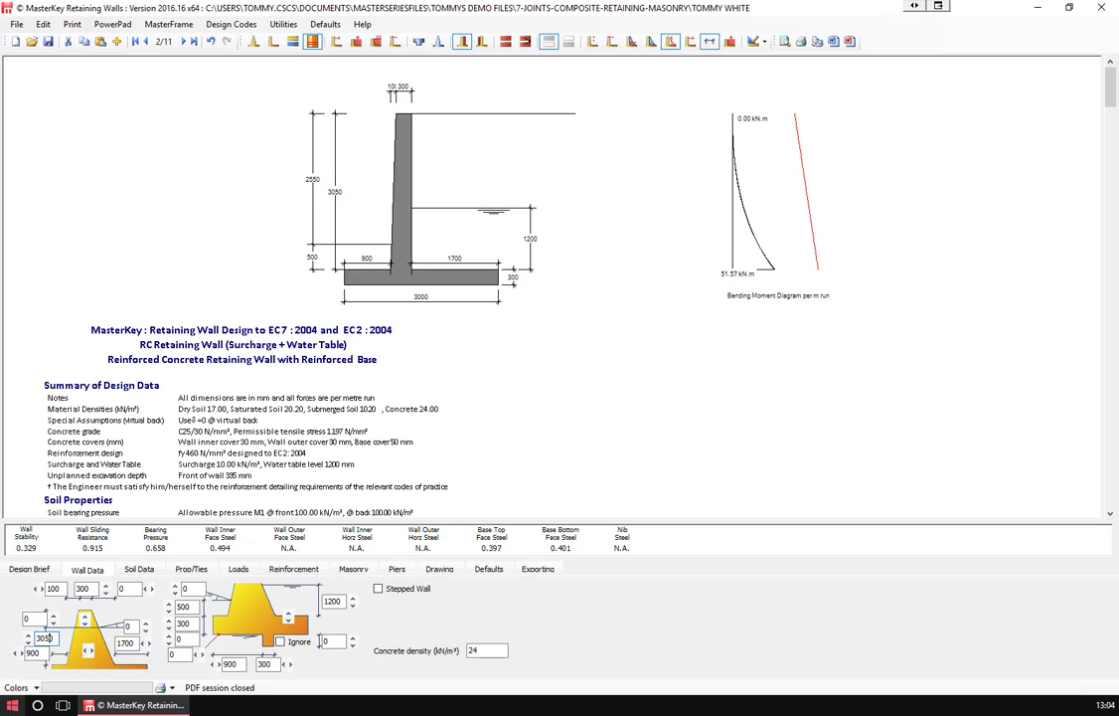
pyautogui.write('0')
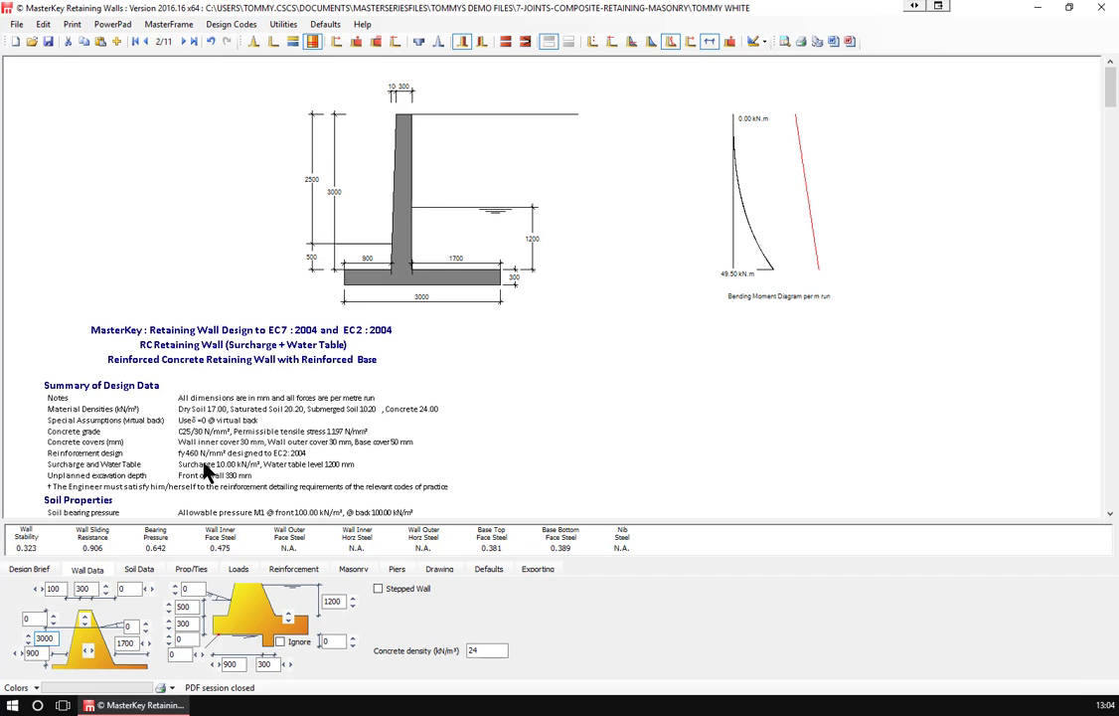
# - Try several embankment slope angles behind the wall, finishing at 10°
pyautogui.click(146, 627)
pyautogui.click(146, 627)
pyautogui.click(146, 627)
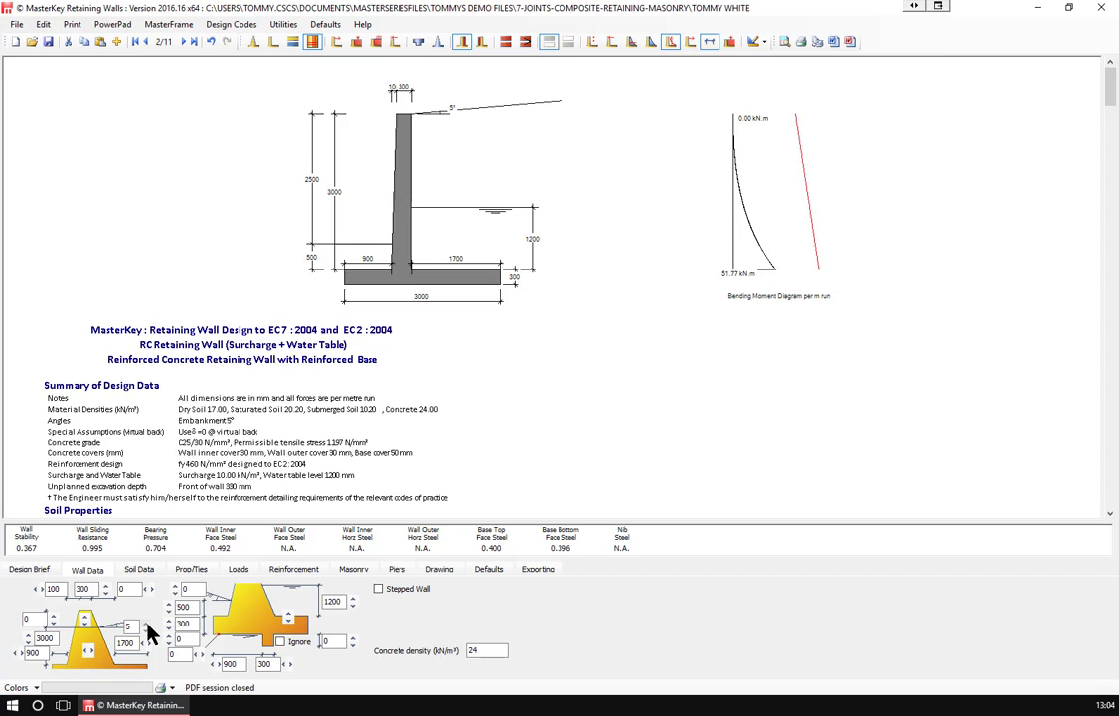
pyautogui.click(146, 627)
pyautogui.click(146, 627)
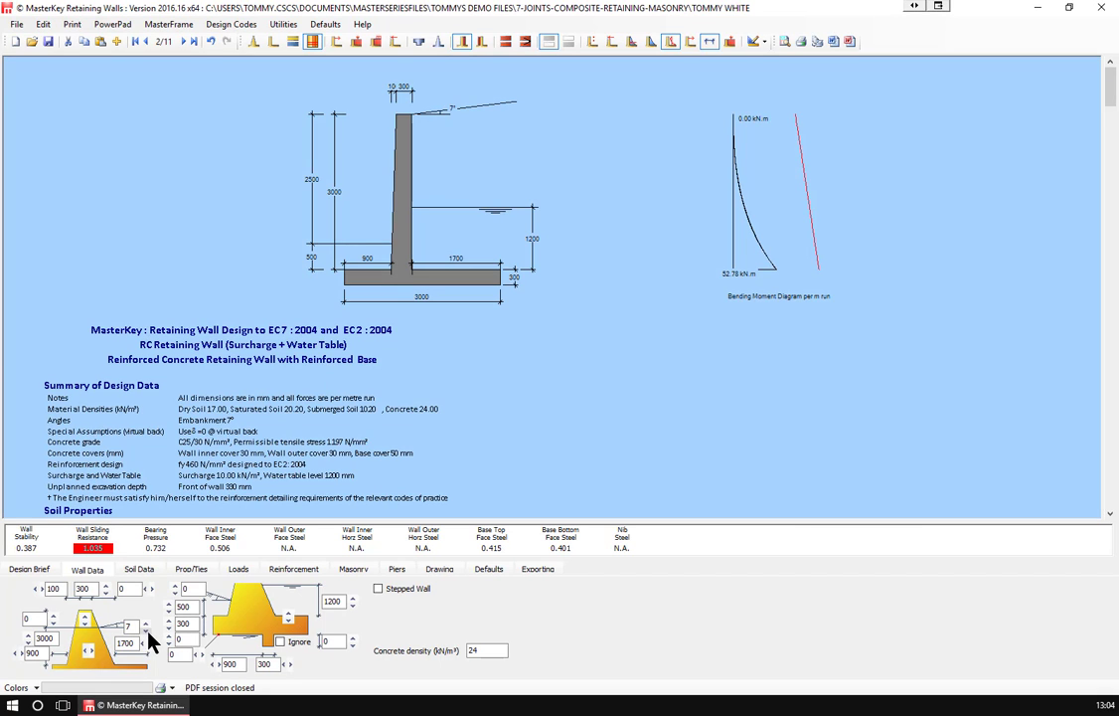
pyautogui.click(146, 634)
pyautogui.click(146, 634)
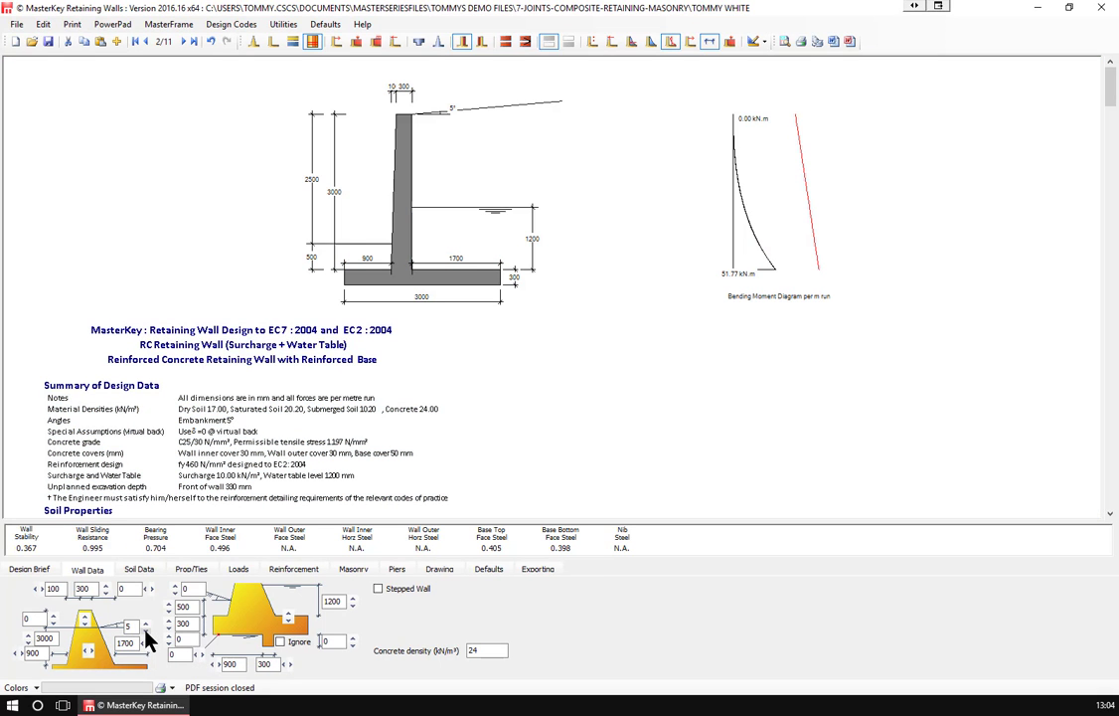
pyautogui.click(146, 629)
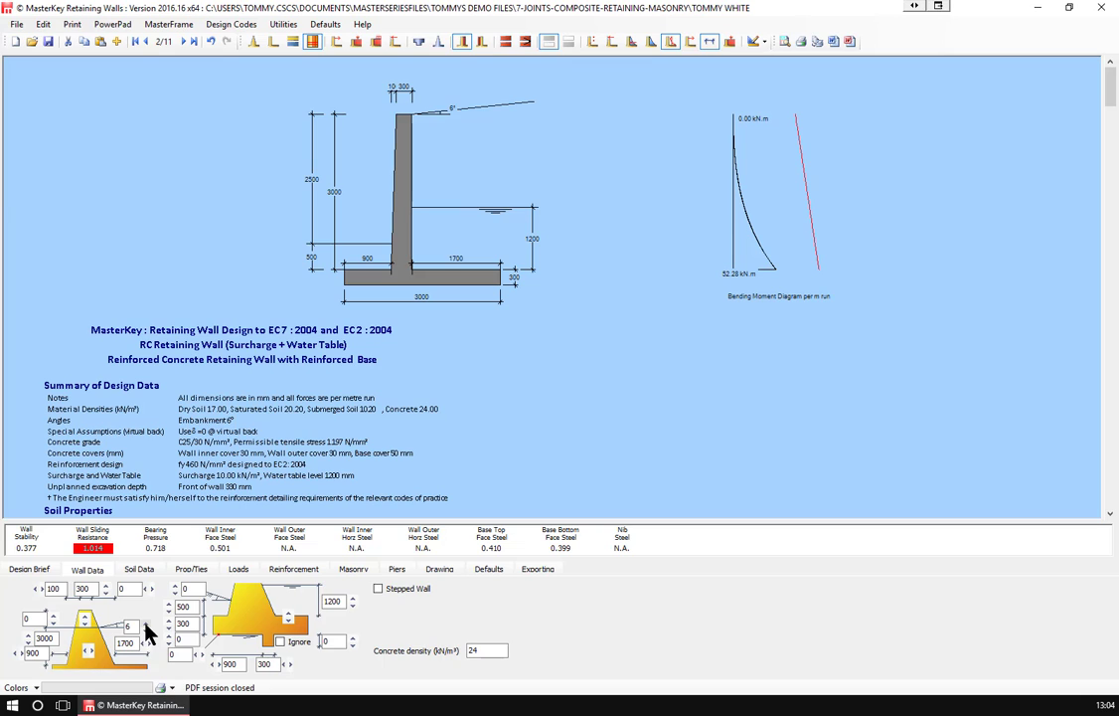
pyautogui.click(146, 629)
pyautogui.click(145, 623)
pyautogui.click(145, 624)
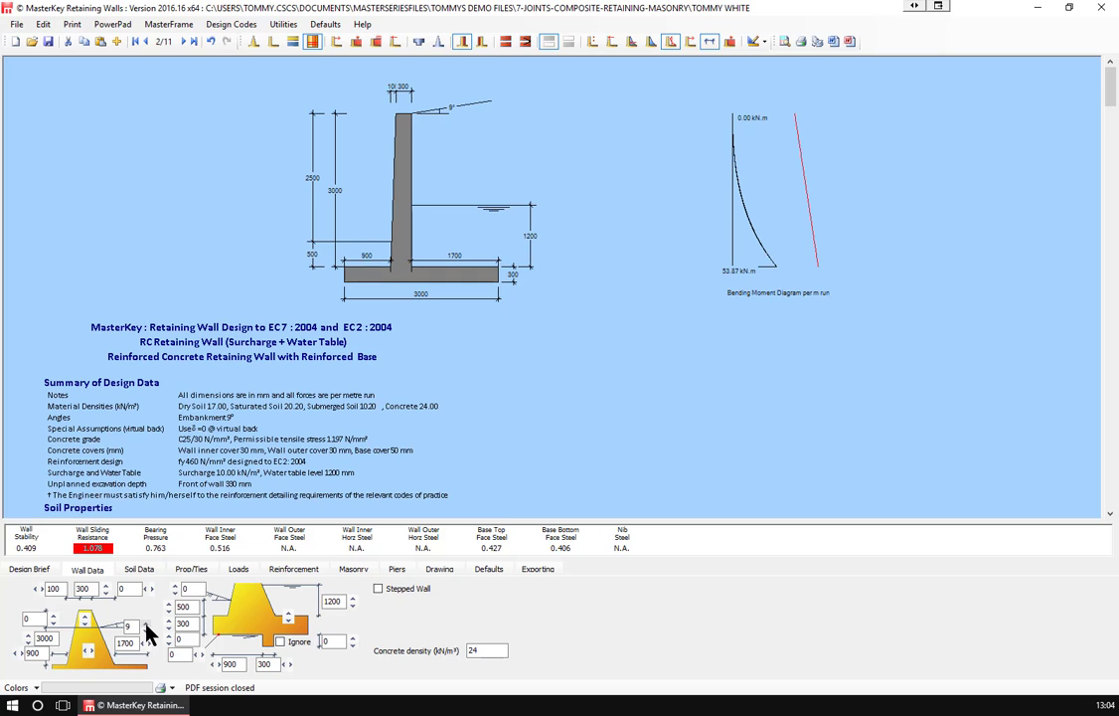
pyautogui.click(145, 624)
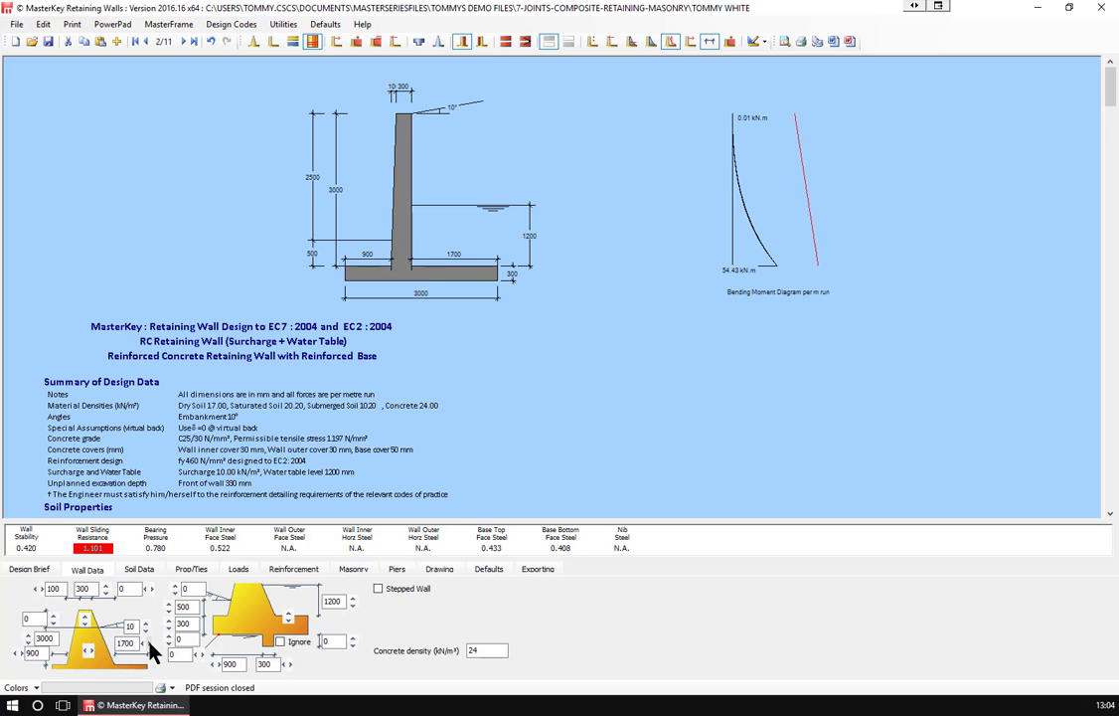
# - Extend the base heel behind the wall stem to 2100 mm
pyautogui.click(146, 639)
pyautogui.click(146, 639)
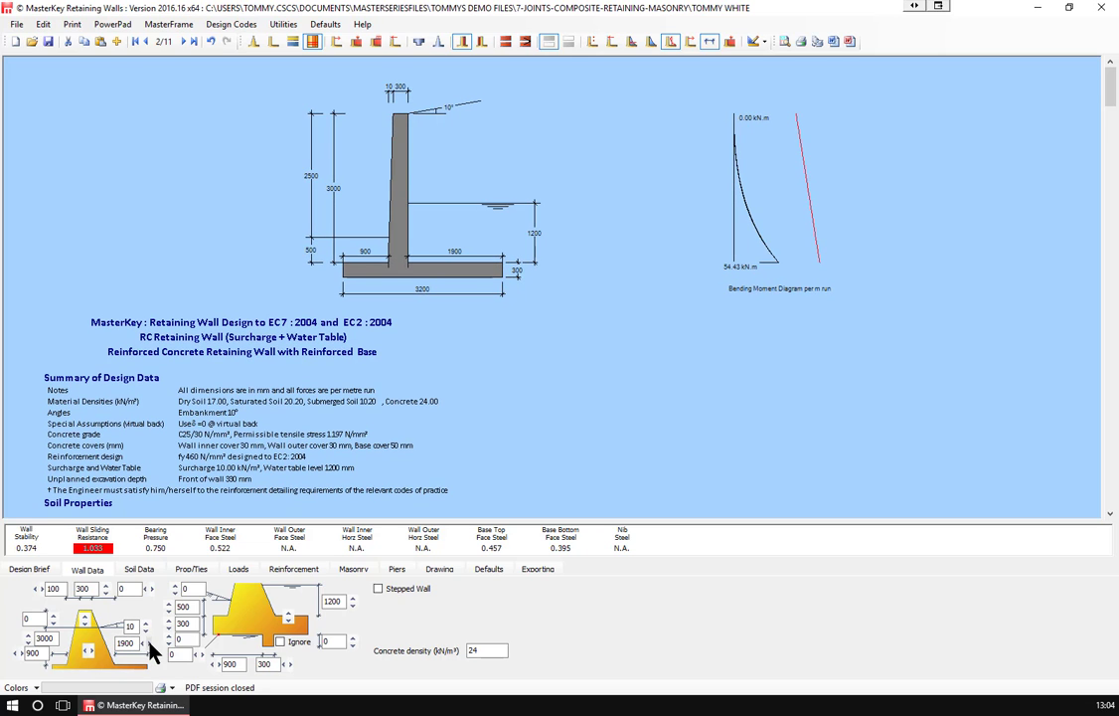
pyautogui.click(146, 639)
pyautogui.click(146, 639)
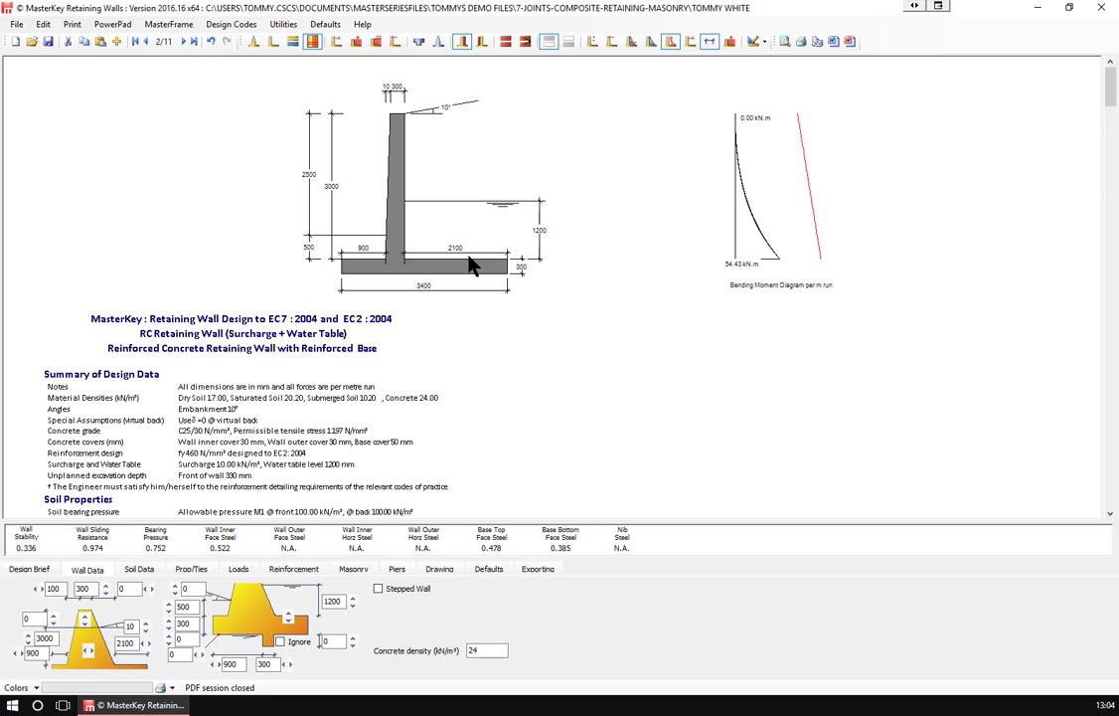
# - Try back-face tapers of 100 mm and -100 mm on the wall stem
pyautogui.click(123, 588)
pyautogui.write('1000')
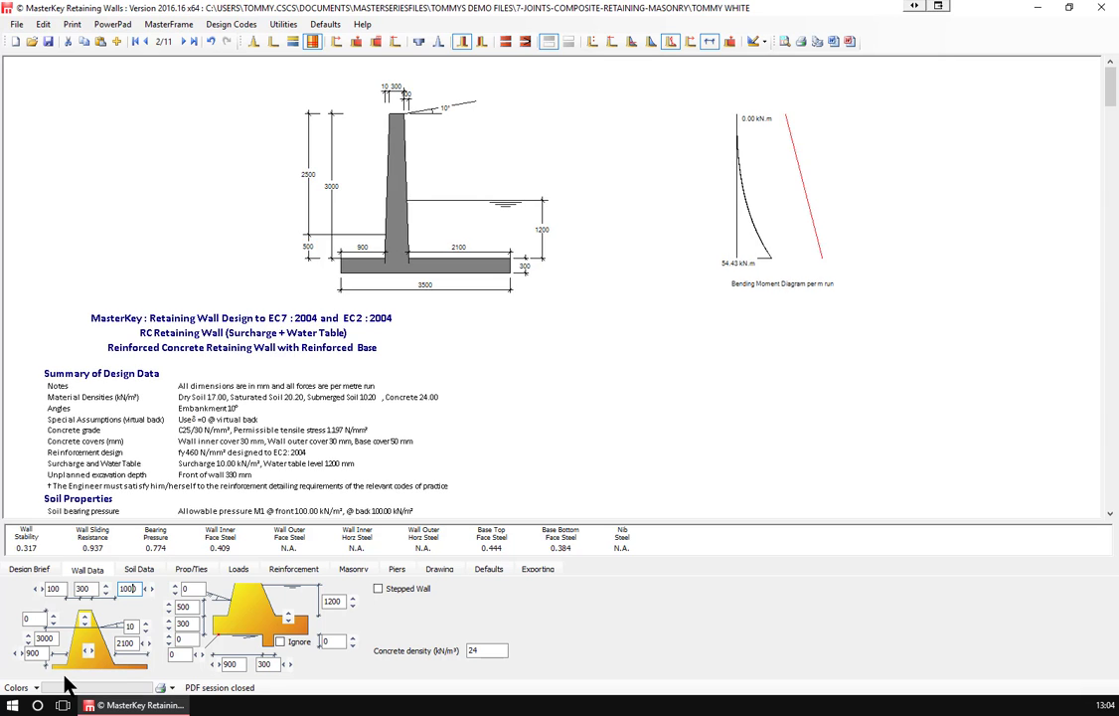
pyautogui.press('BackSpace')
pyautogui.press('BackSpace')
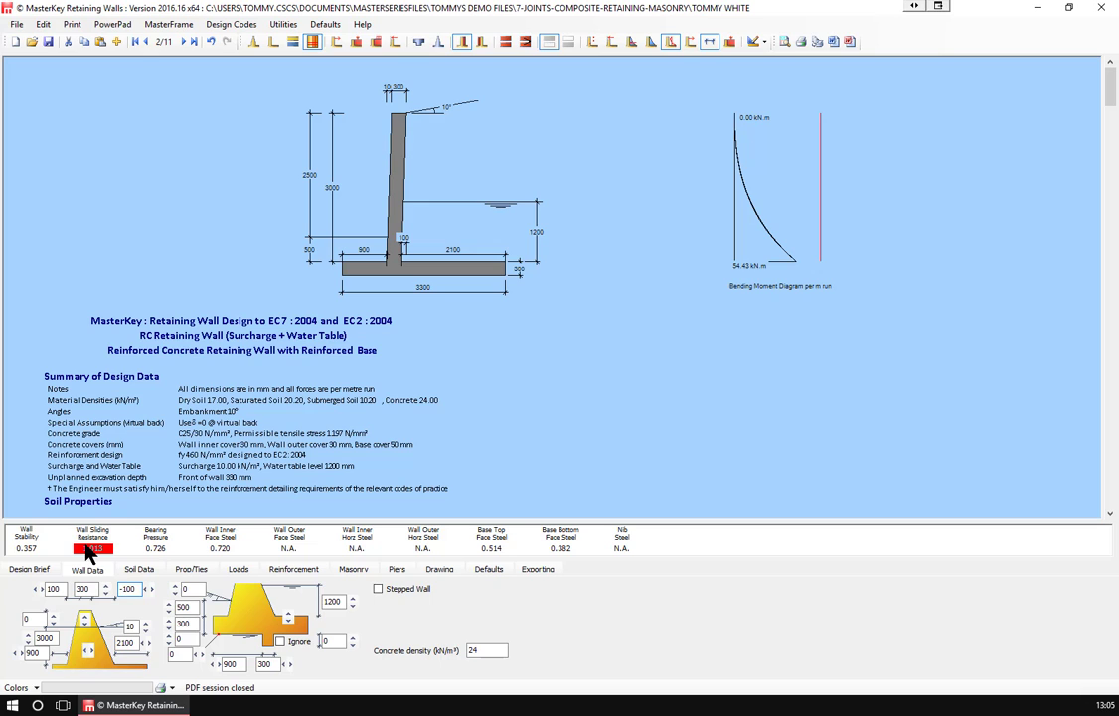
# - Extend the base heel behind the stem to 2200 mm and remove the stem's back-face taper
pyautogui.click(145, 639)
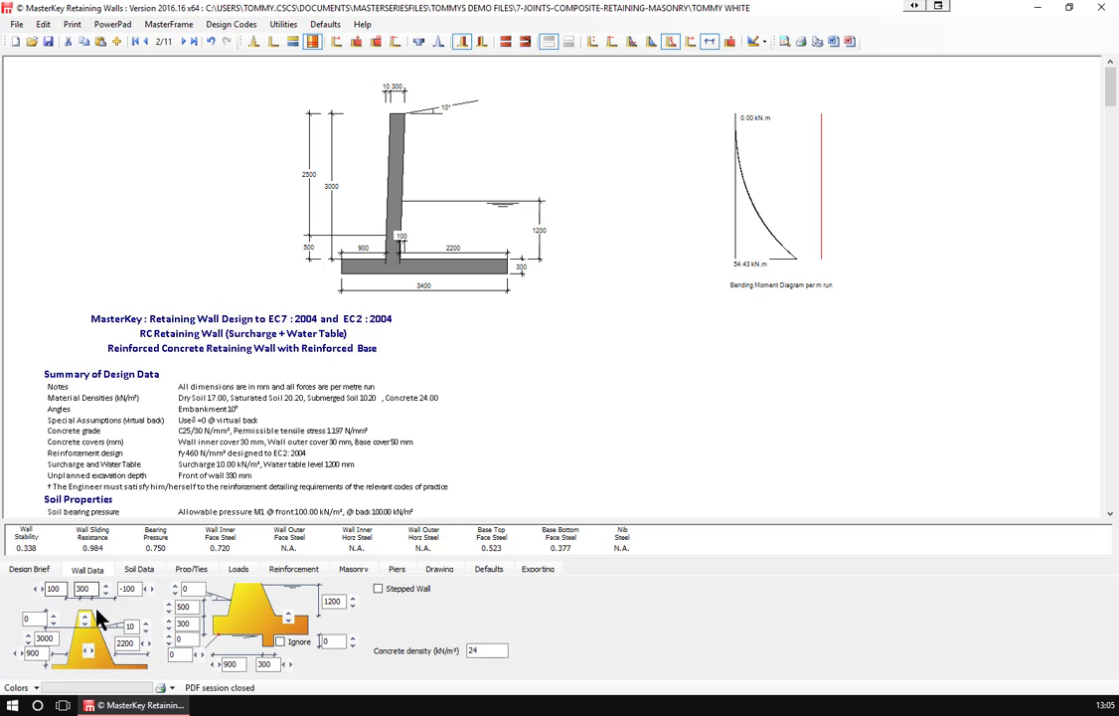
pyautogui.click(126, 588)
pyautogui.press('BackSpace')
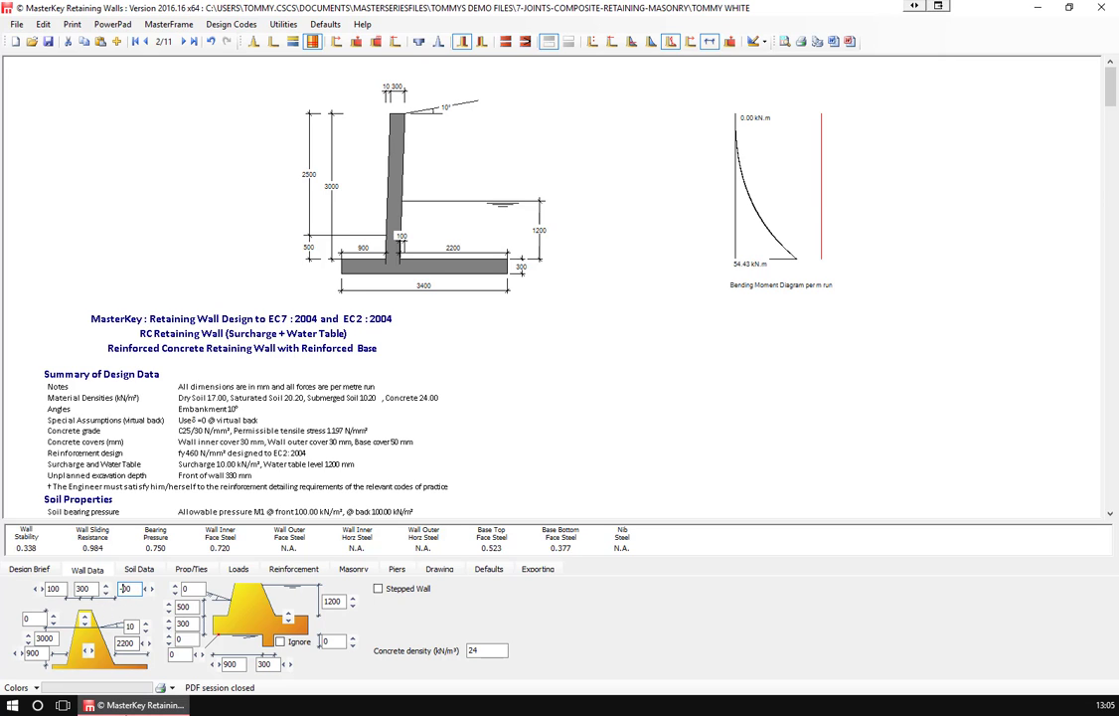
pyautogui.press('BackSpace')
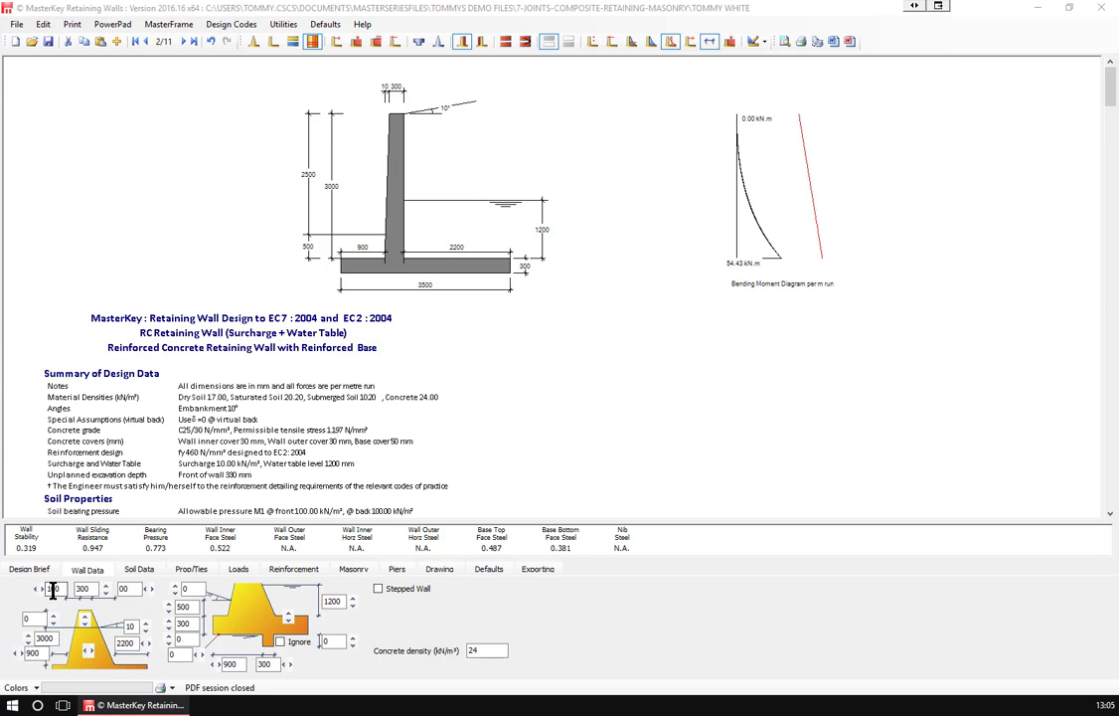
# - Remove the stem's front-face taper and set the stem thickness to 250 mm after trying 200 mm
pyautogui.doubleClick(53, 589)
pyautogui.press('BackSpace')
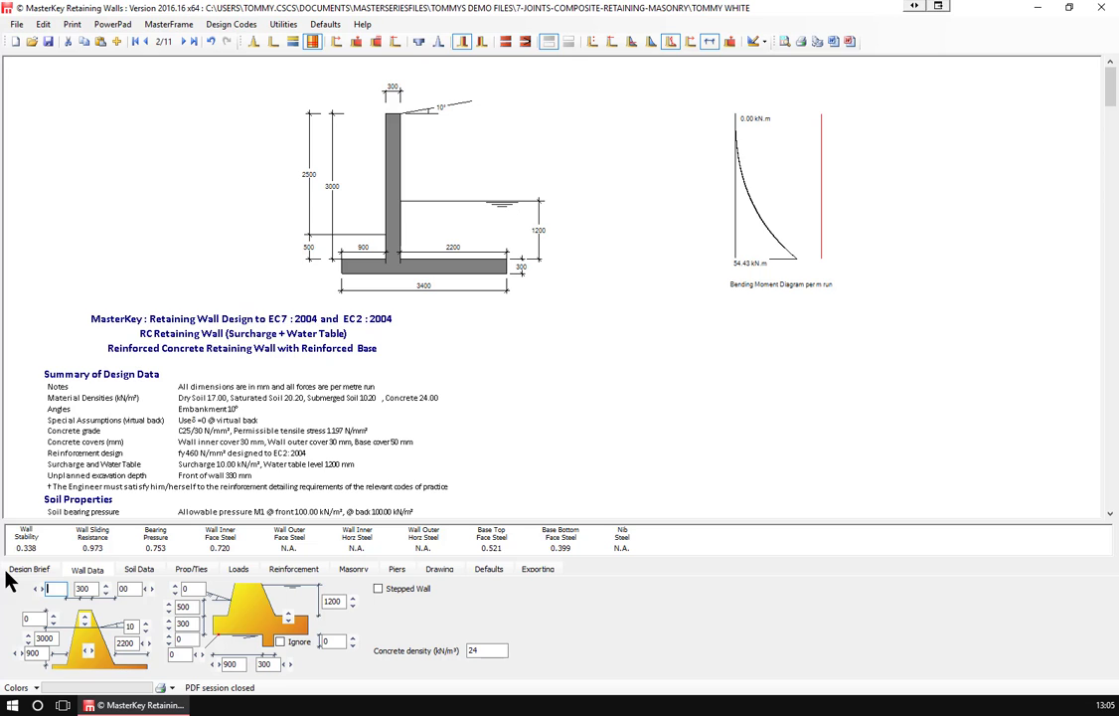
pyautogui.click(105, 593)
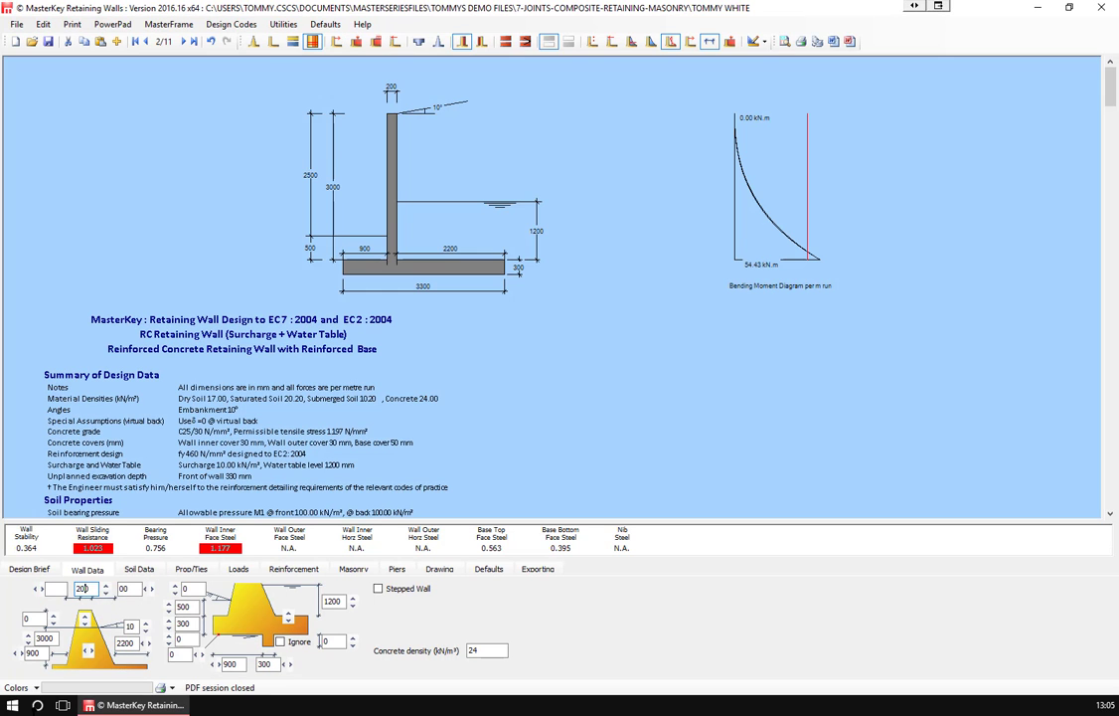
pyautogui.write('250')
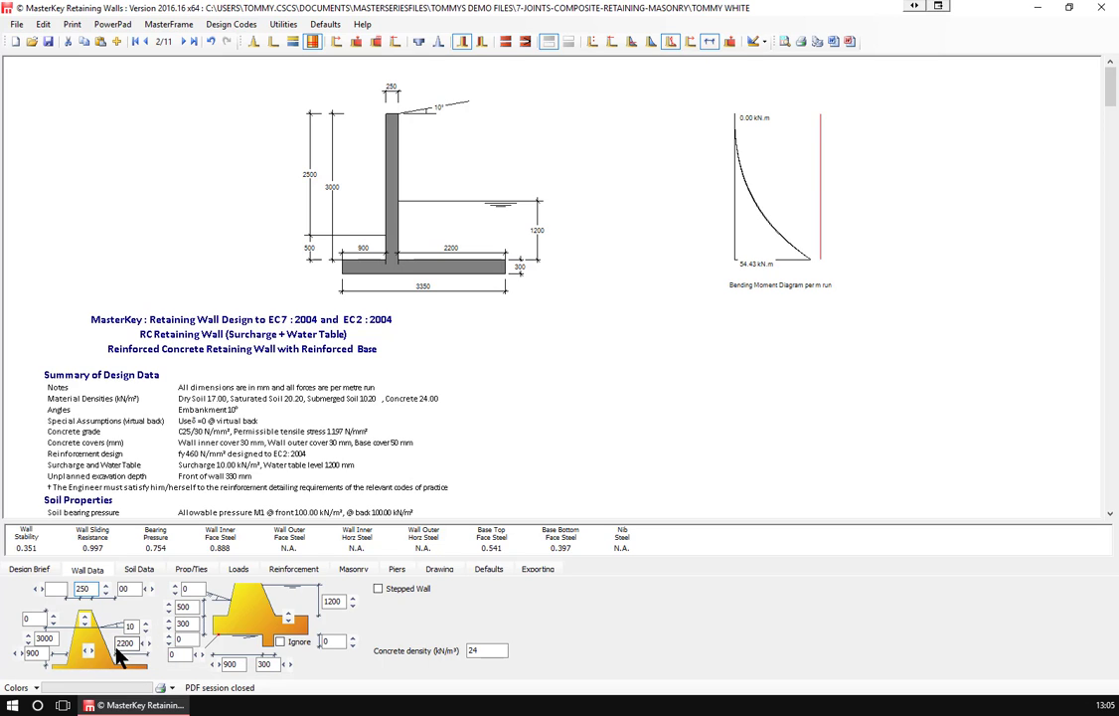
# - Try base toe lengths in front of the stem from 1000 mm down to 500 mm in 100 mm increments
pyautogui.click(18, 653)
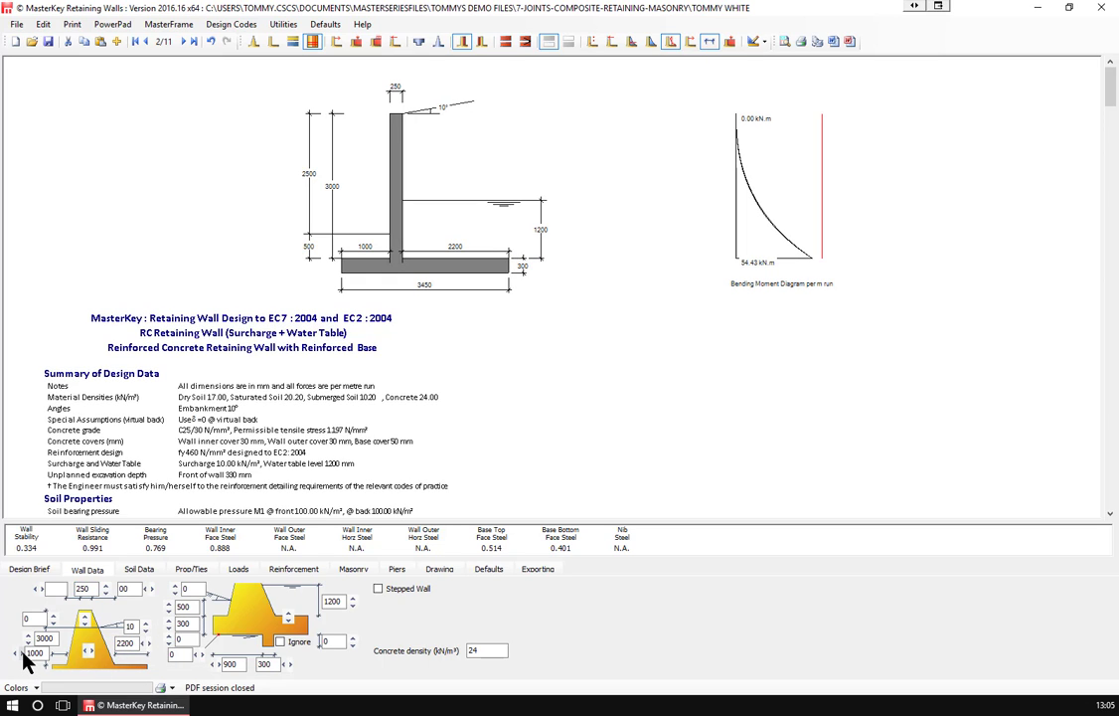
pyautogui.click(18, 653)
pyautogui.click(17, 653)
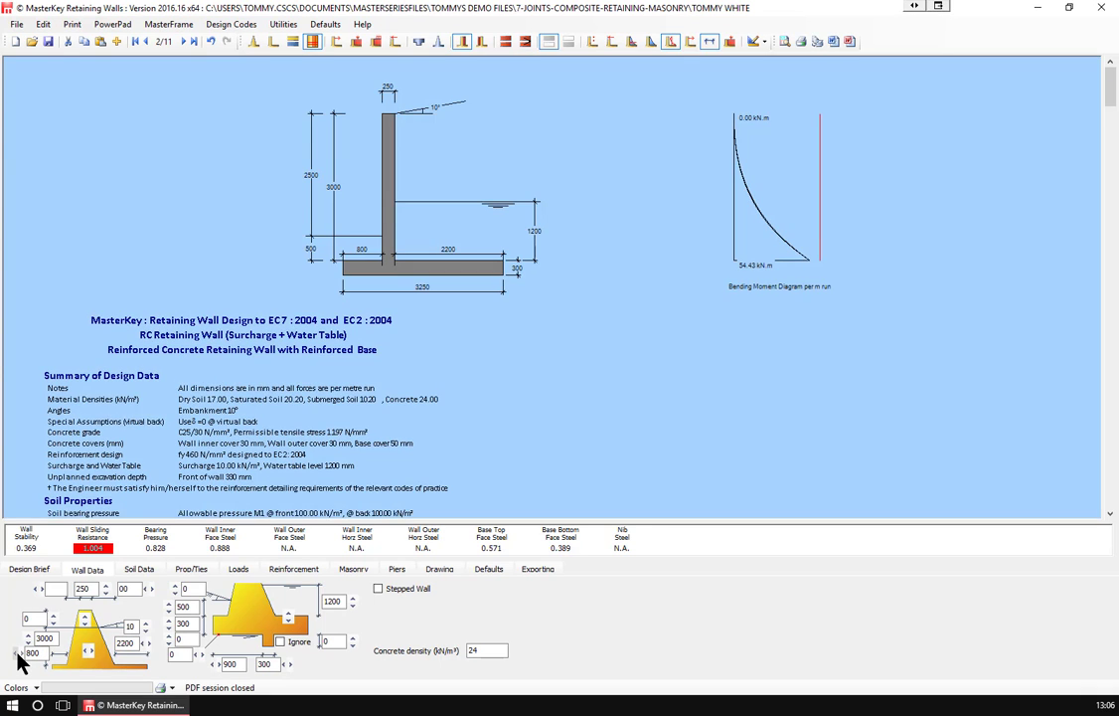
pyautogui.click(17, 653)
pyautogui.click(18, 653)
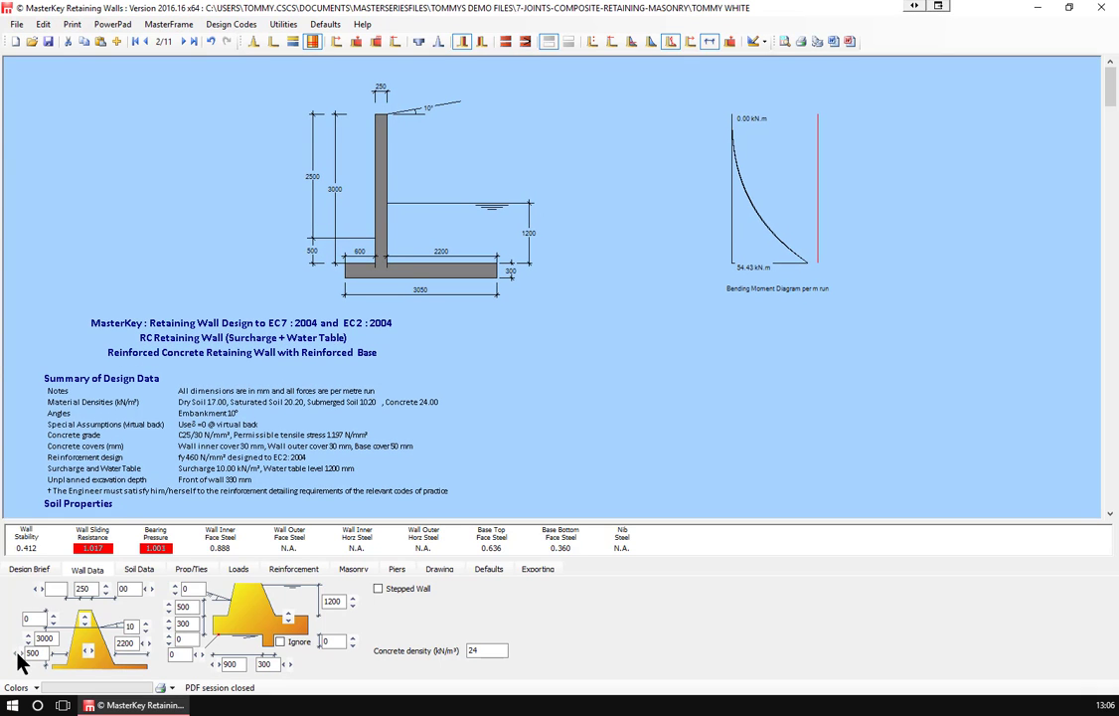
pyautogui.click(18, 653)
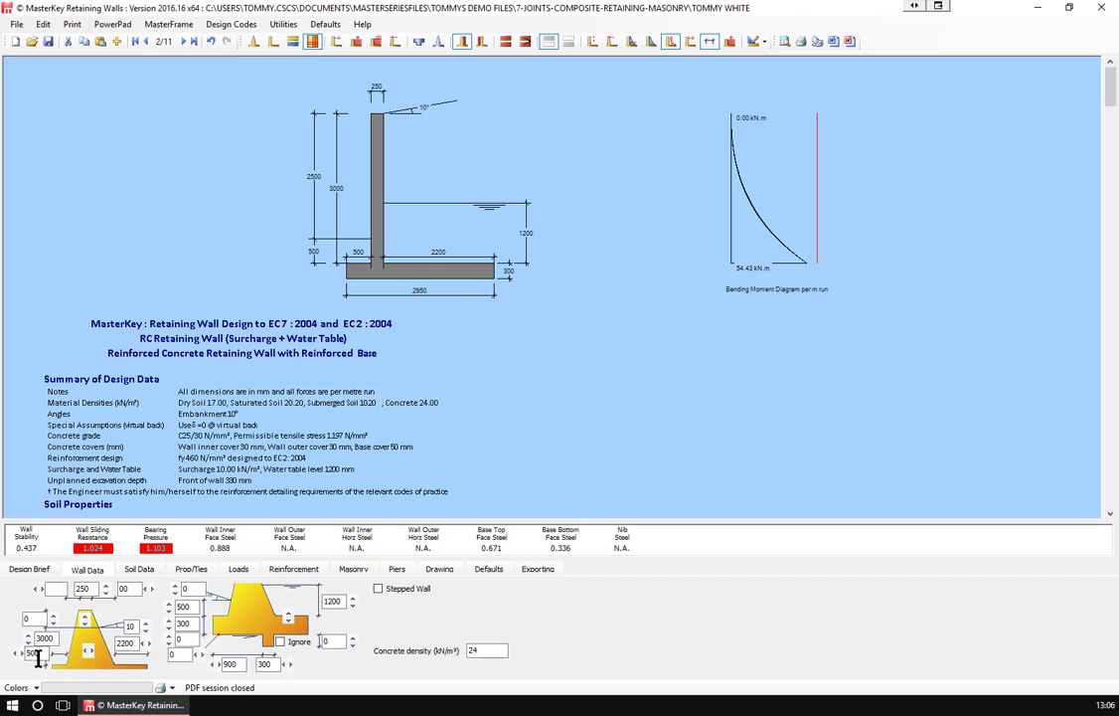
# - Extend the base heel behind the stem to 2800 mm in 100 mm increments, checking the back soil properties along the way
pyautogui.click(146, 642)
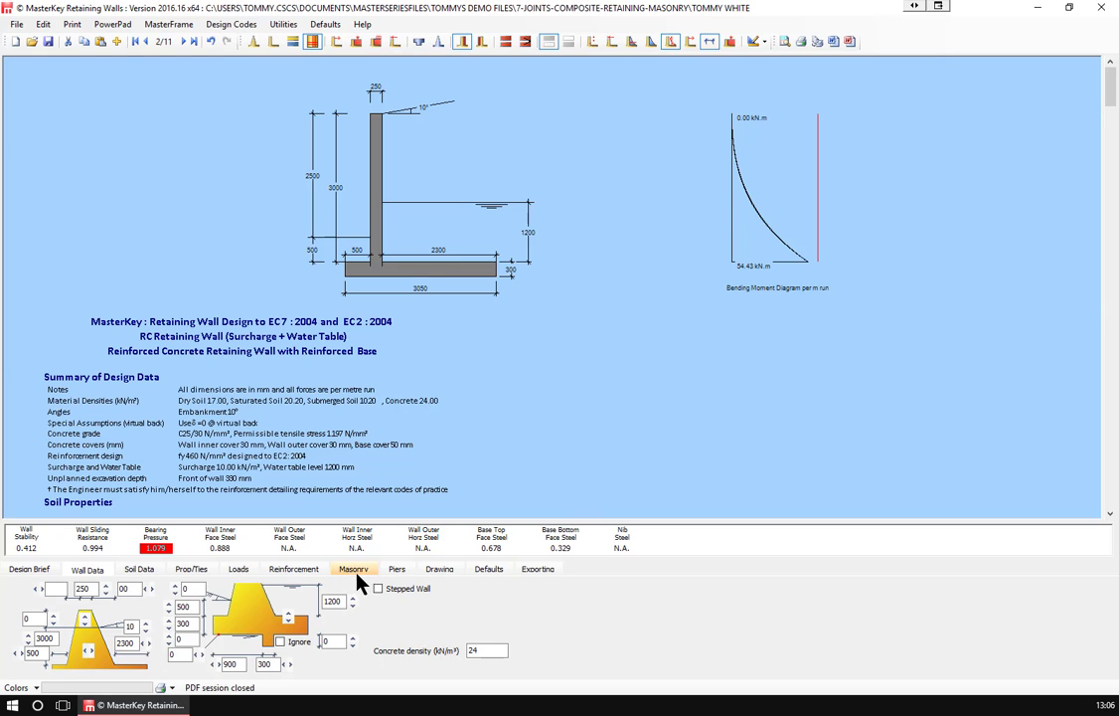
pyautogui.click(140, 570)
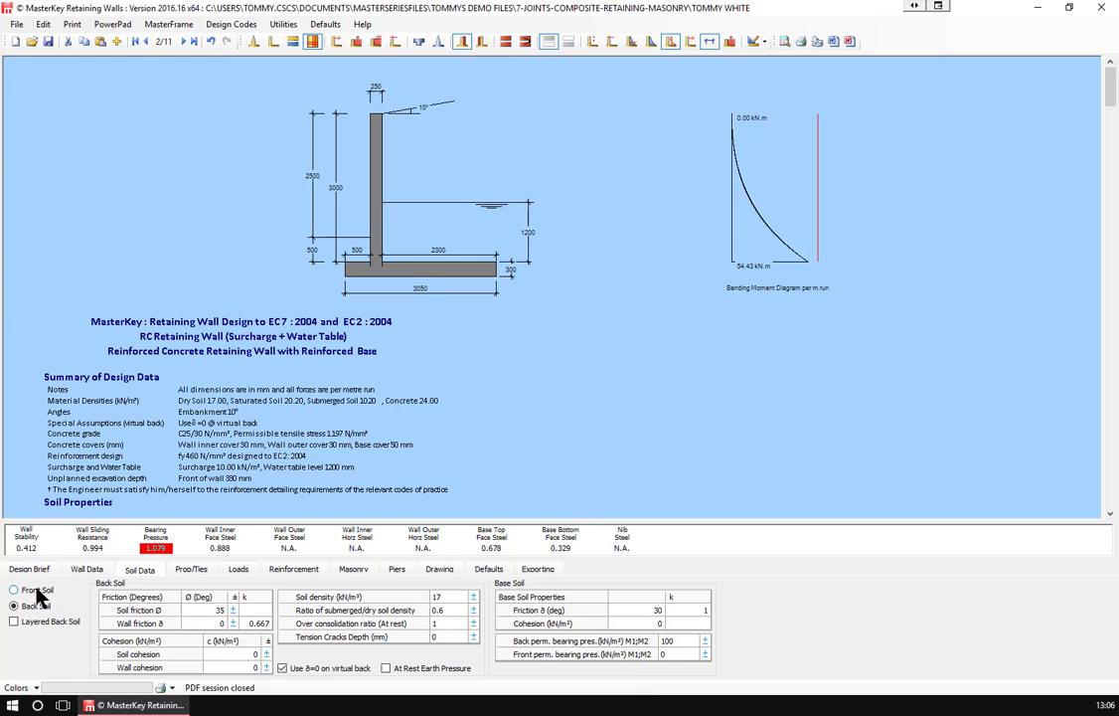
pyautogui.click(78, 572)
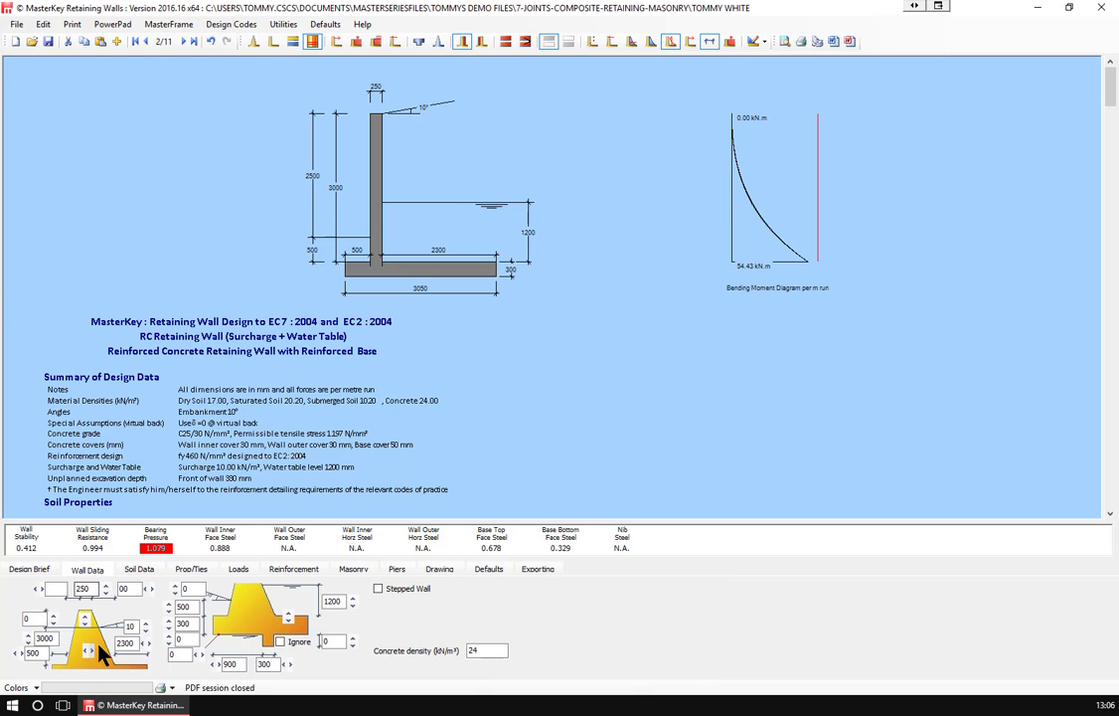
pyautogui.click(146, 642)
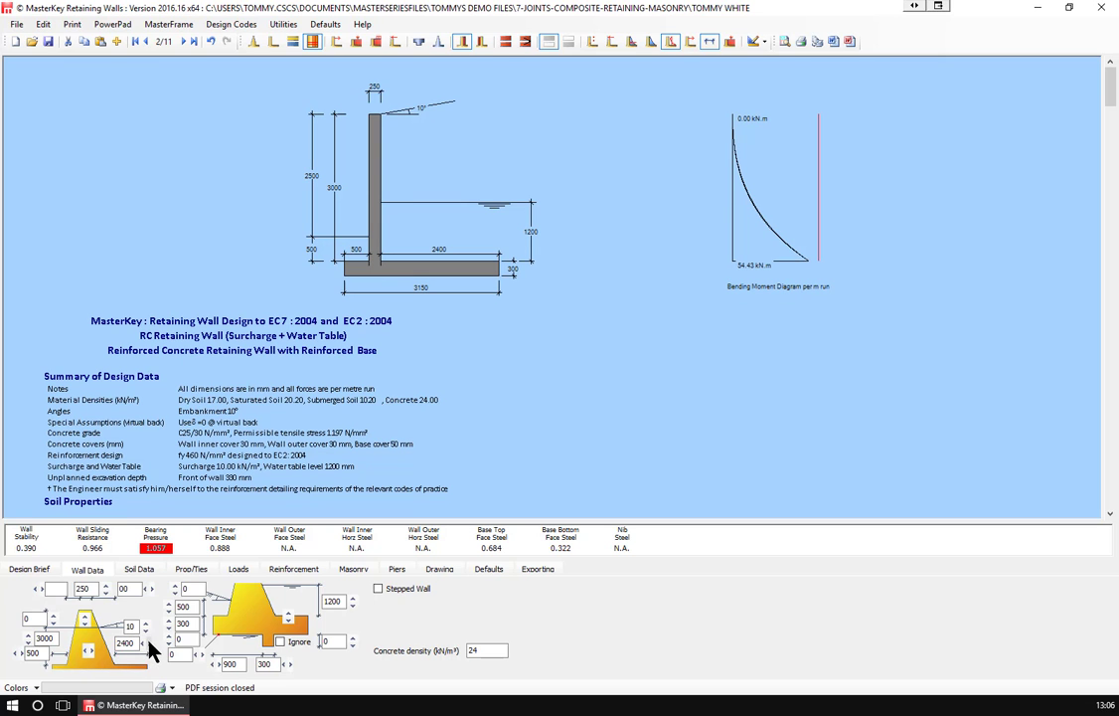
pyautogui.click(146, 642)
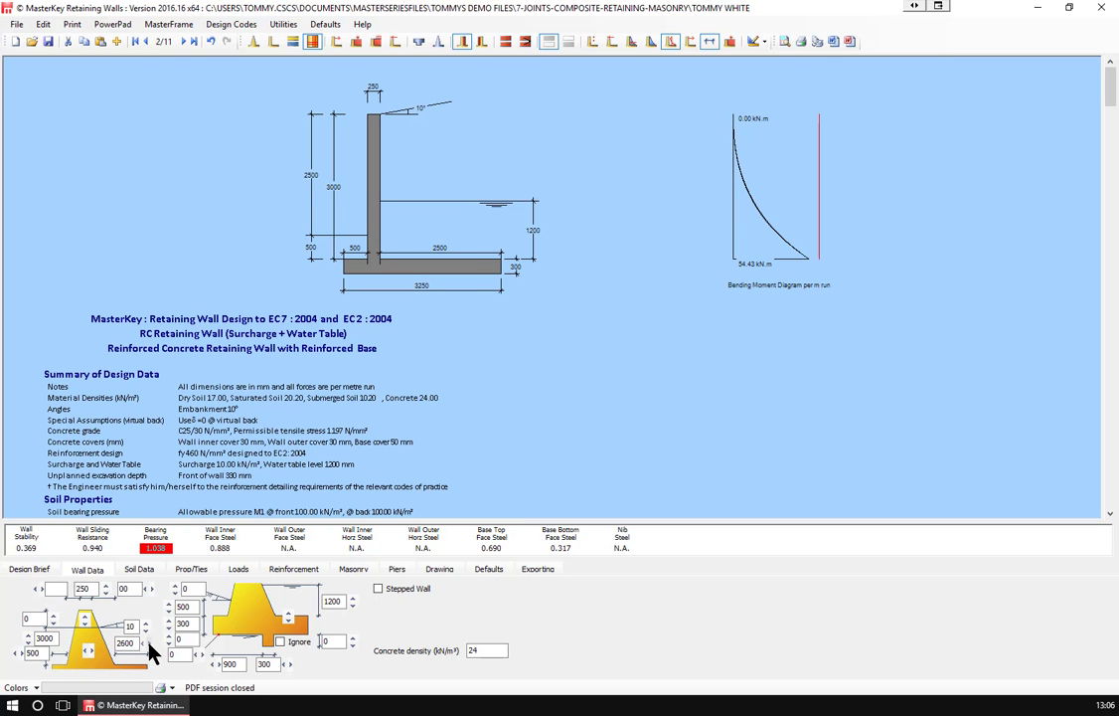
pyautogui.click(147, 642)
pyautogui.click(146, 642)
pyautogui.click(146, 642)
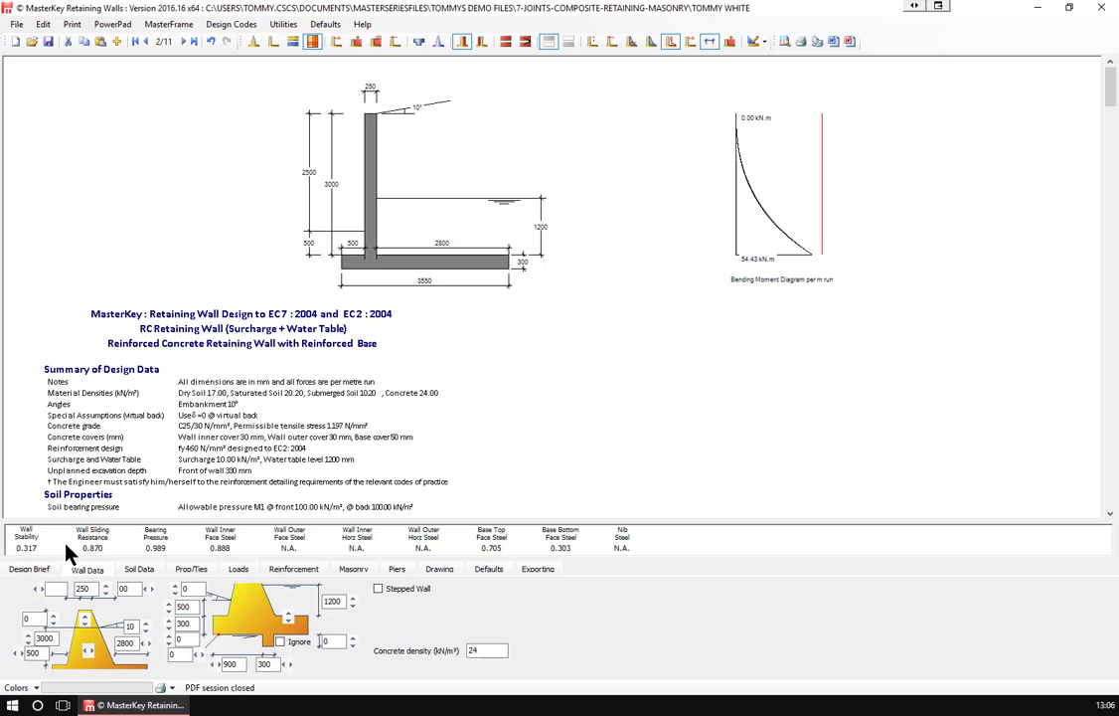
# - Try a 400 mm base toe in front of the stem and lengthen it to 1000 mm
pyautogui.click(15, 658)
pyautogui.click(21, 659)
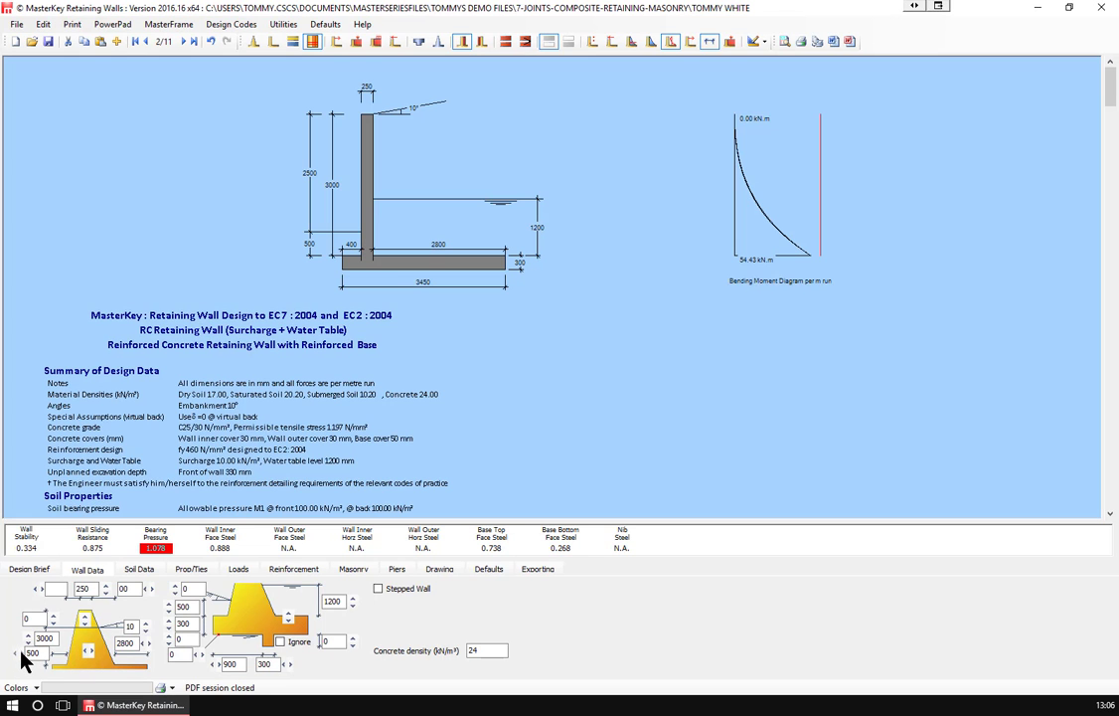
pyautogui.click(22, 656)
pyautogui.click(22, 656)
pyautogui.click(22, 656)
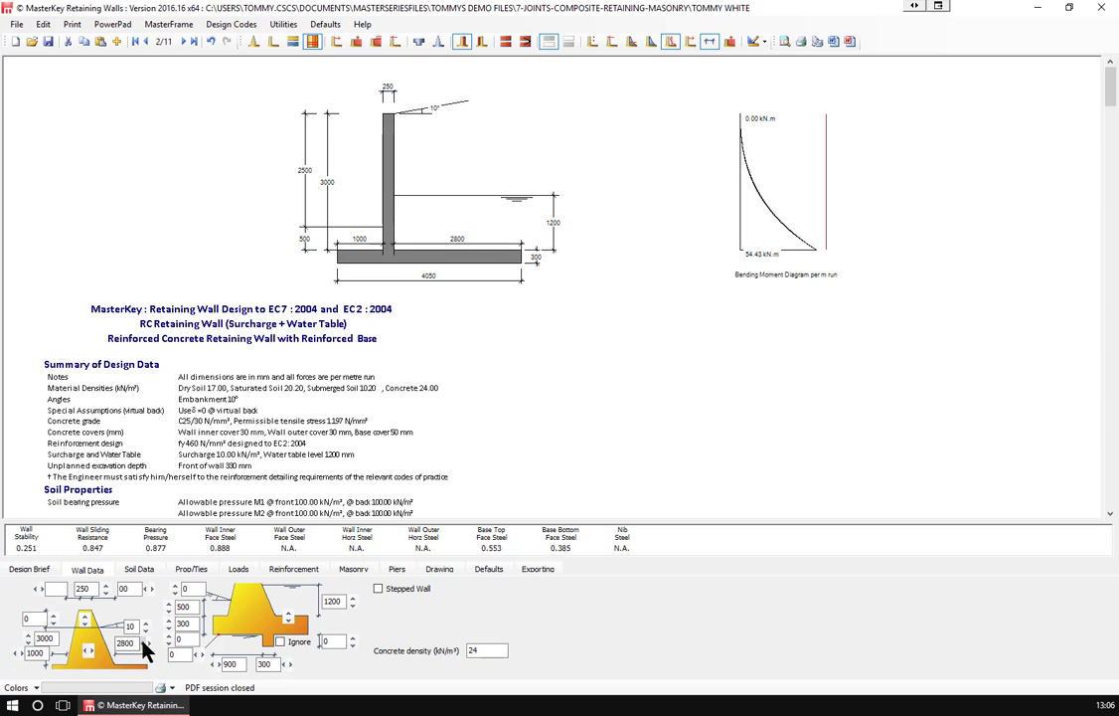
# - Shorten the base heel behind the stem in 100 mm increments, trying 2100 mm and finishing at 2200 mm
pyautogui.click(144, 646)
pyautogui.click(144, 646)
pyautogui.click(144, 646)
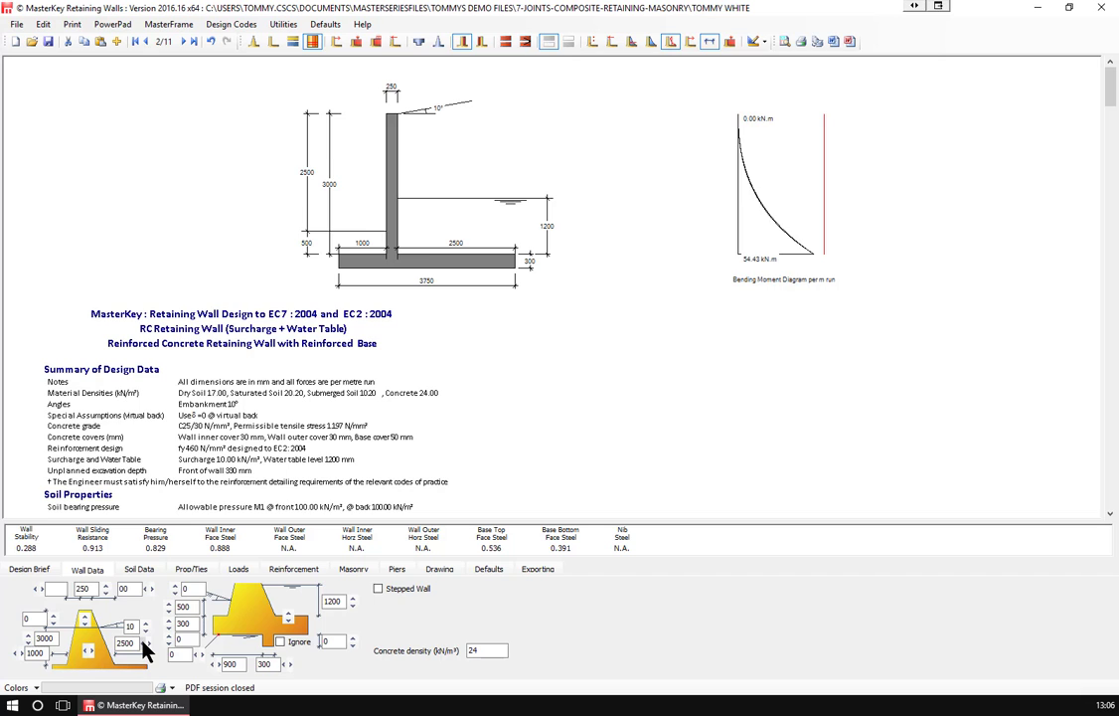
pyautogui.click(144, 646)
pyautogui.click(144, 646)
pyautogui.click(144, 646)
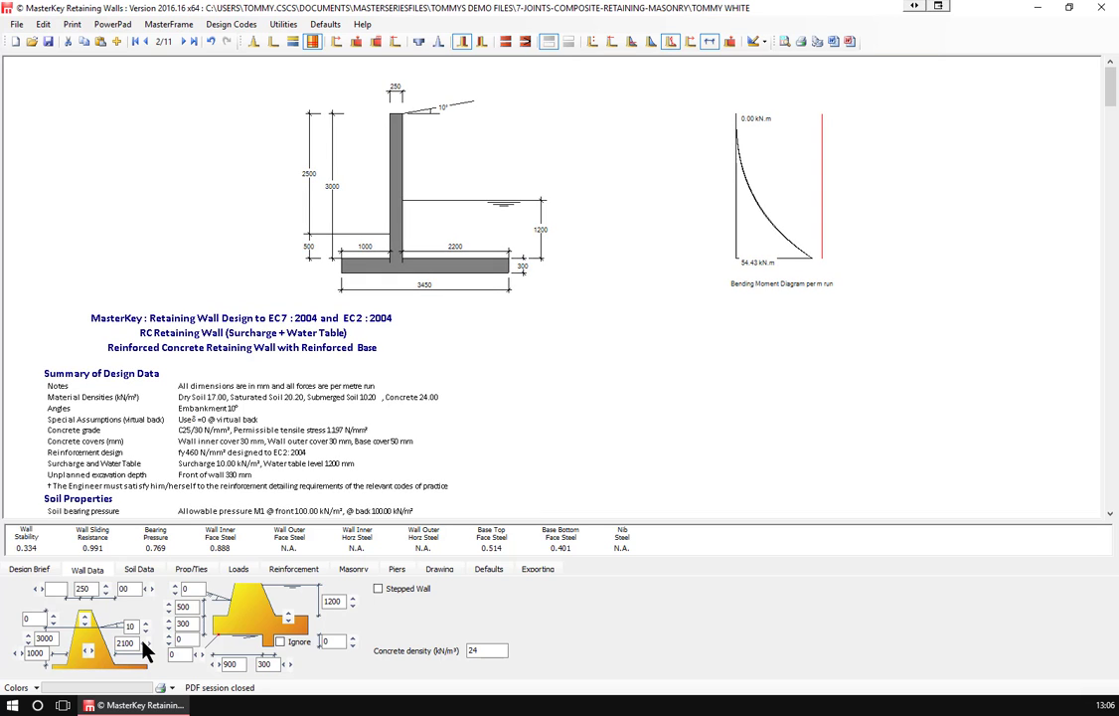
pyautogui.click(144, 646)
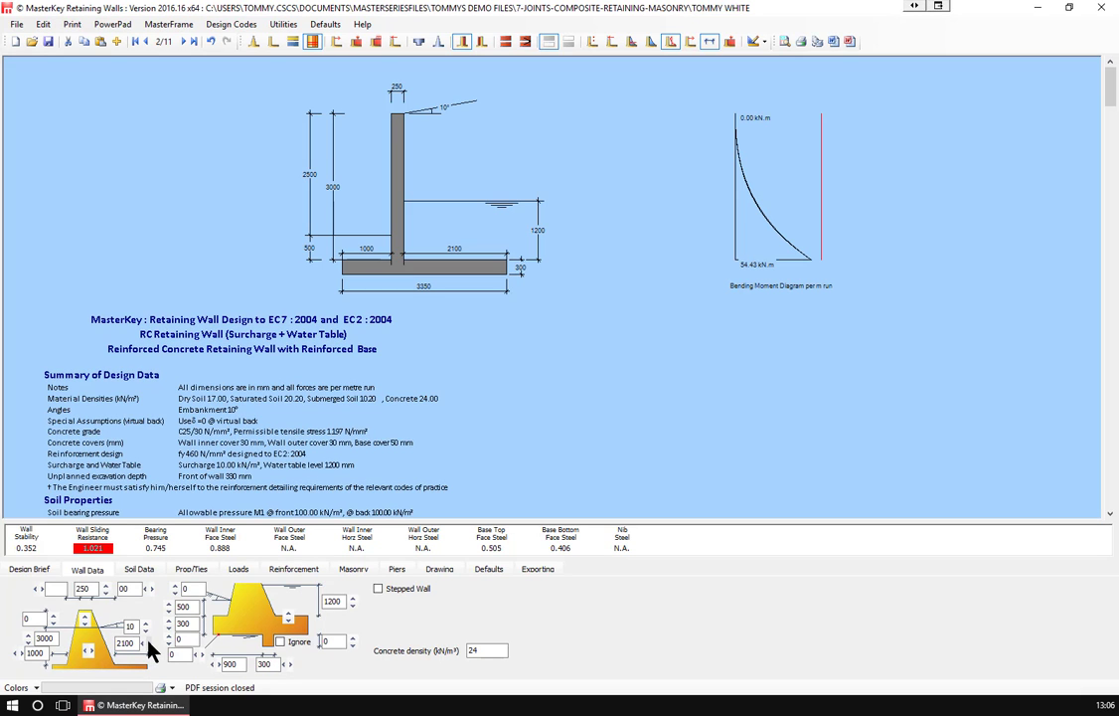
pyautogui.click(144, 640)
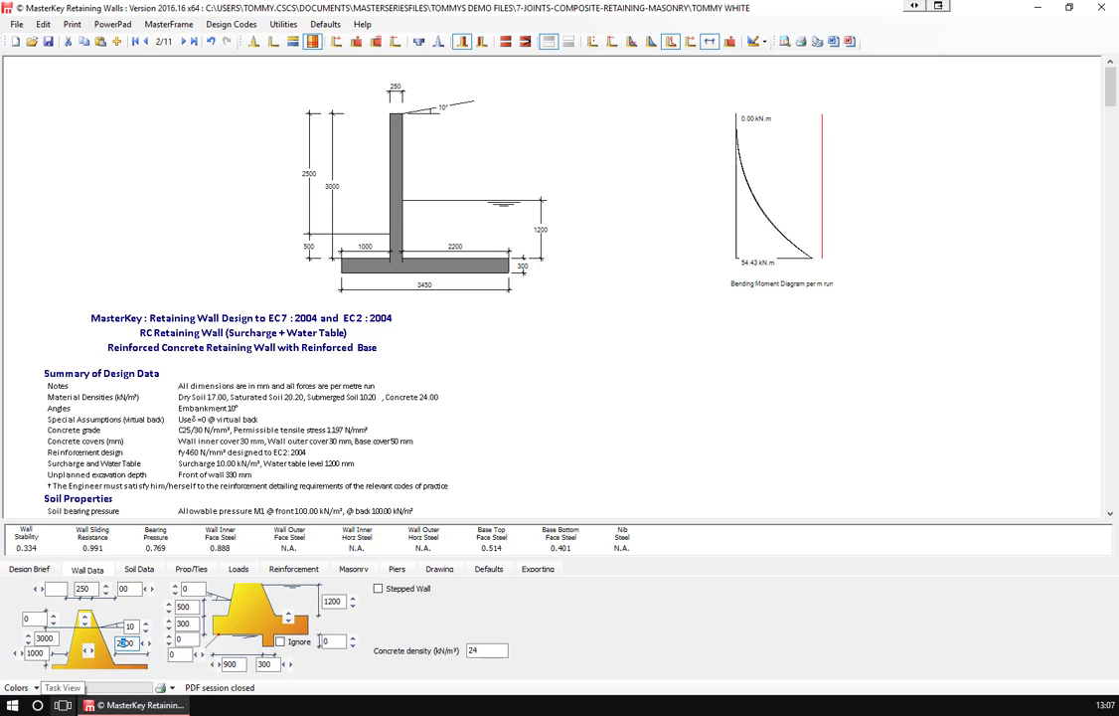
# - Edit the base heel length directly, trying 2150 mm and finishing at 2250 mm
pyautogui.write('21500')
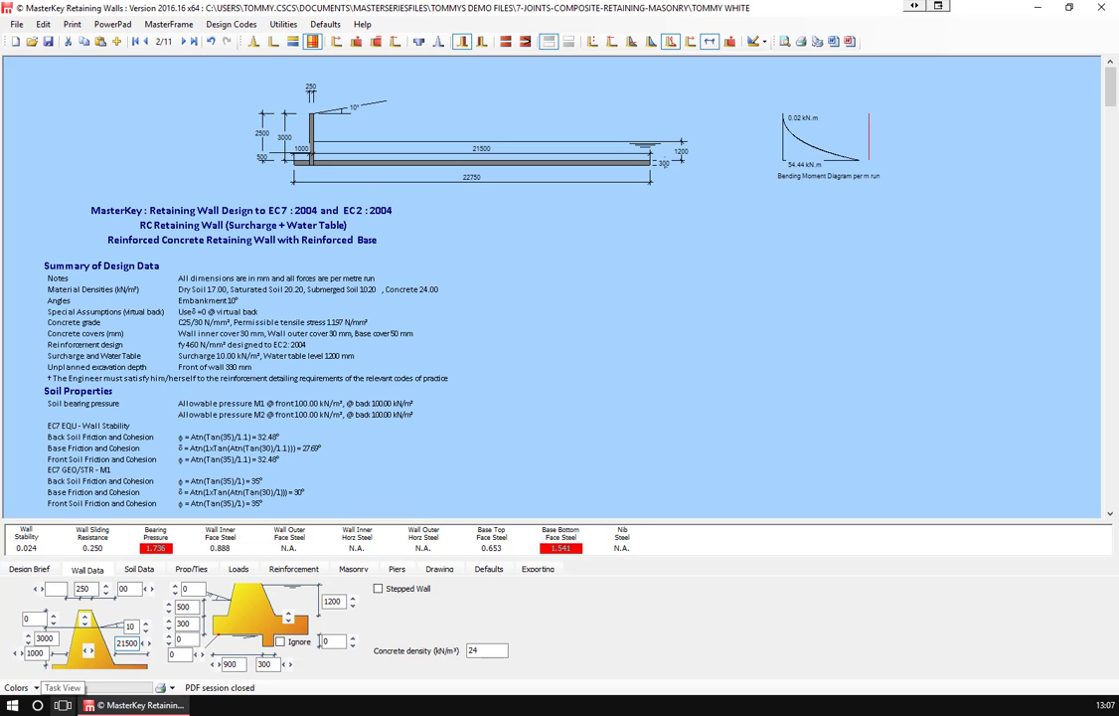
pyautogui.press('BackSpace')
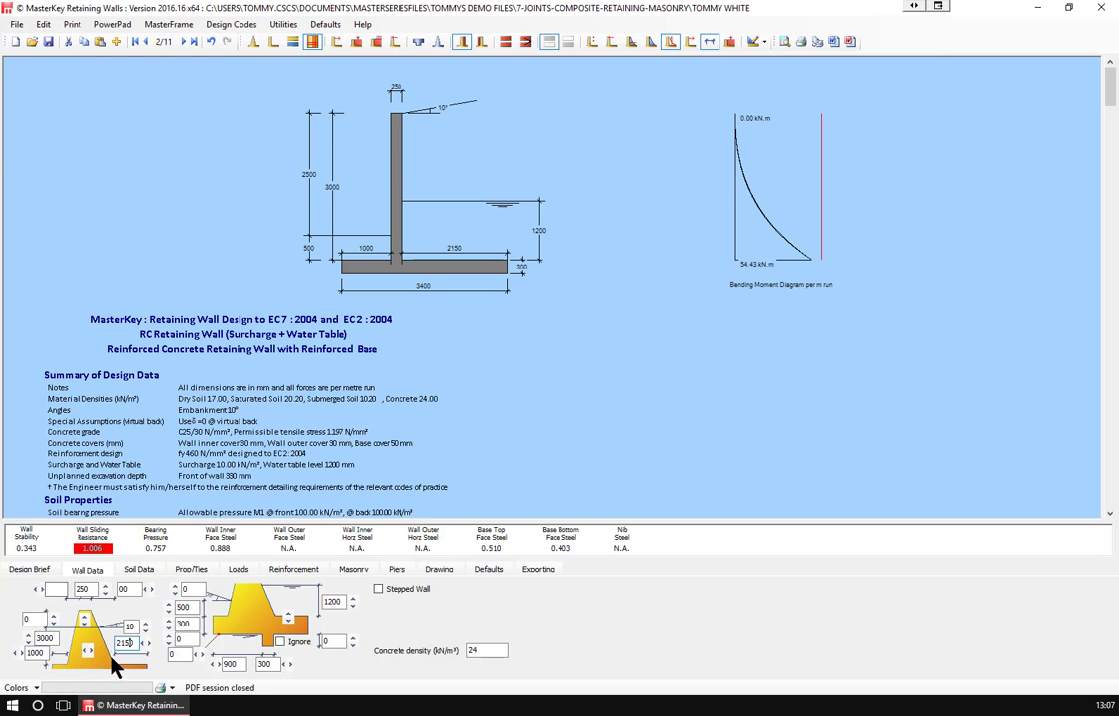
pyautogui.press('Left')
pyautogui.press('Left')
pyautogui.press('Left')
pyautogui.hotkey('shift', 'Right')
pyautogui.write('2')
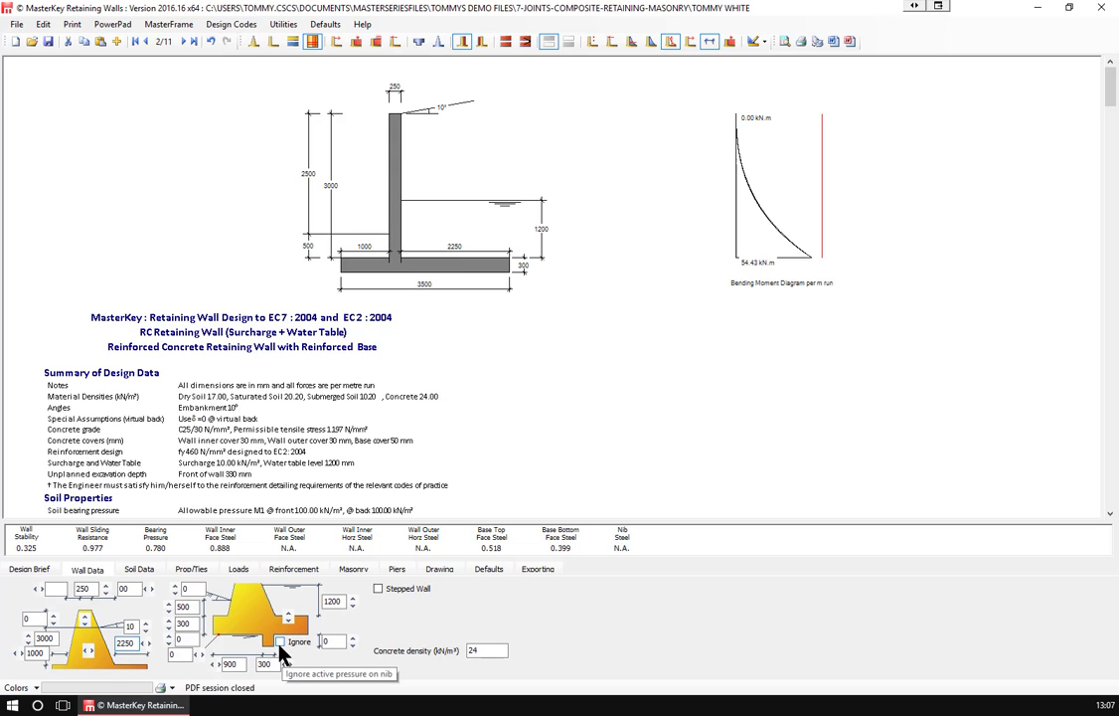
# - Add a 25 mm deep nib beneath the base and deepen it to 300 mm in 25 mm increments
pyautogui.click(329, 641)
pyautogui.write('25')
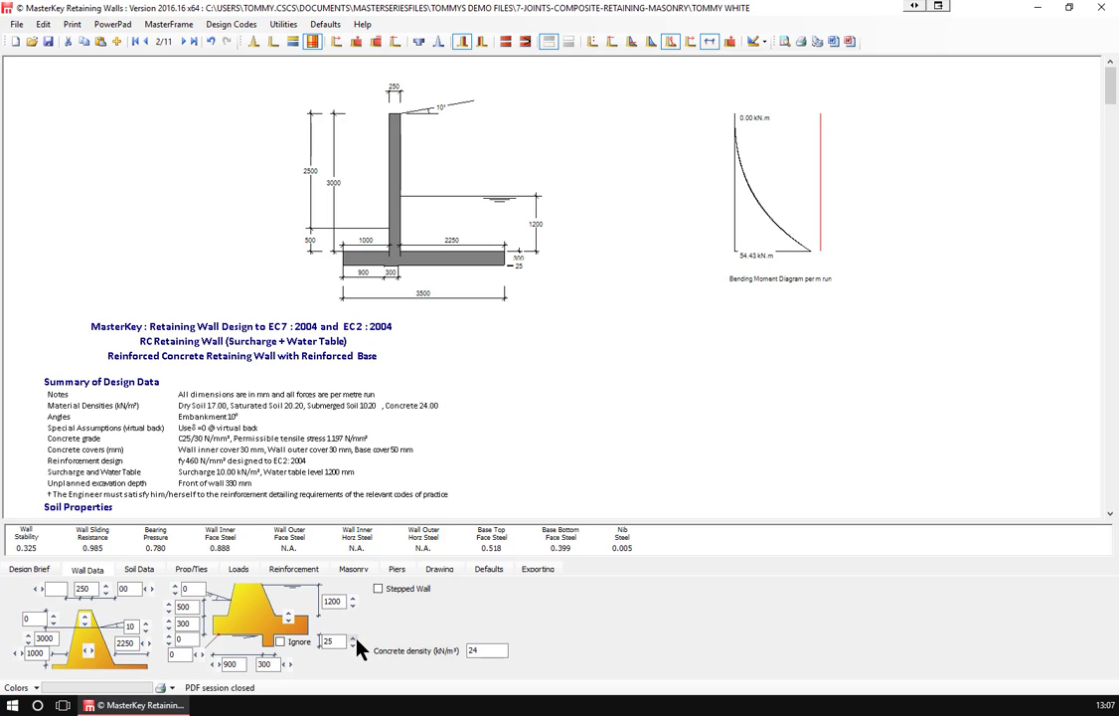
pyautogui.click(353, 637)
pyautogui.click(353, 637)
pyautogui.click(353, 637)
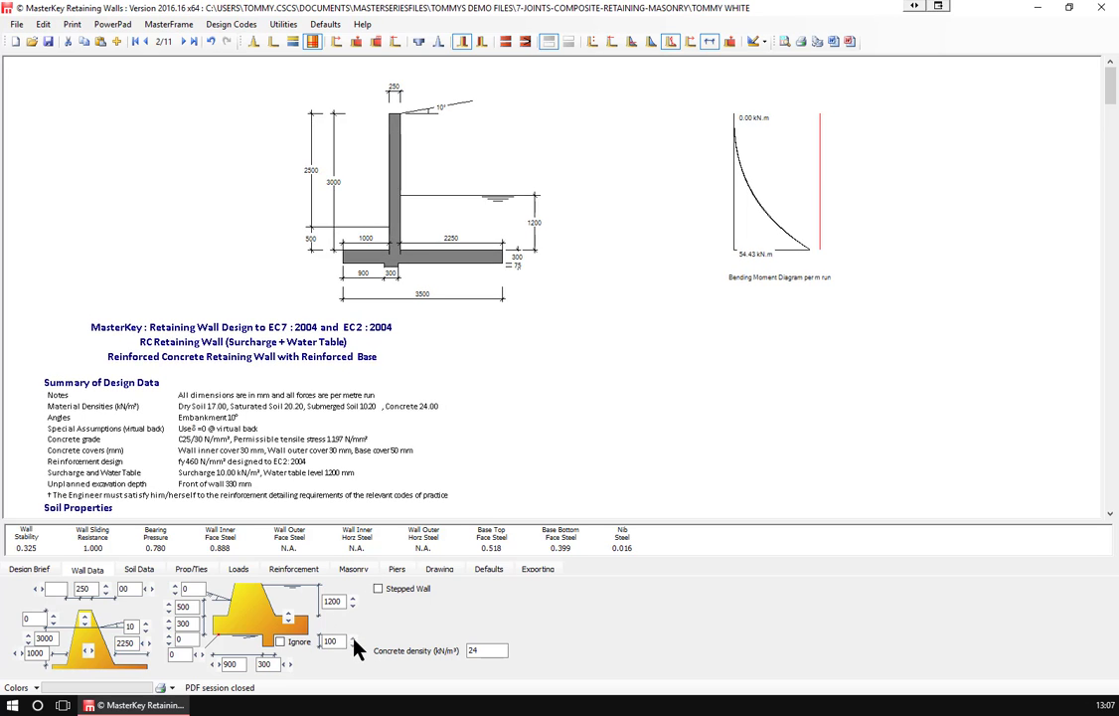
pyautogui.click(353, 639)
pyautogui.click(353, 639)
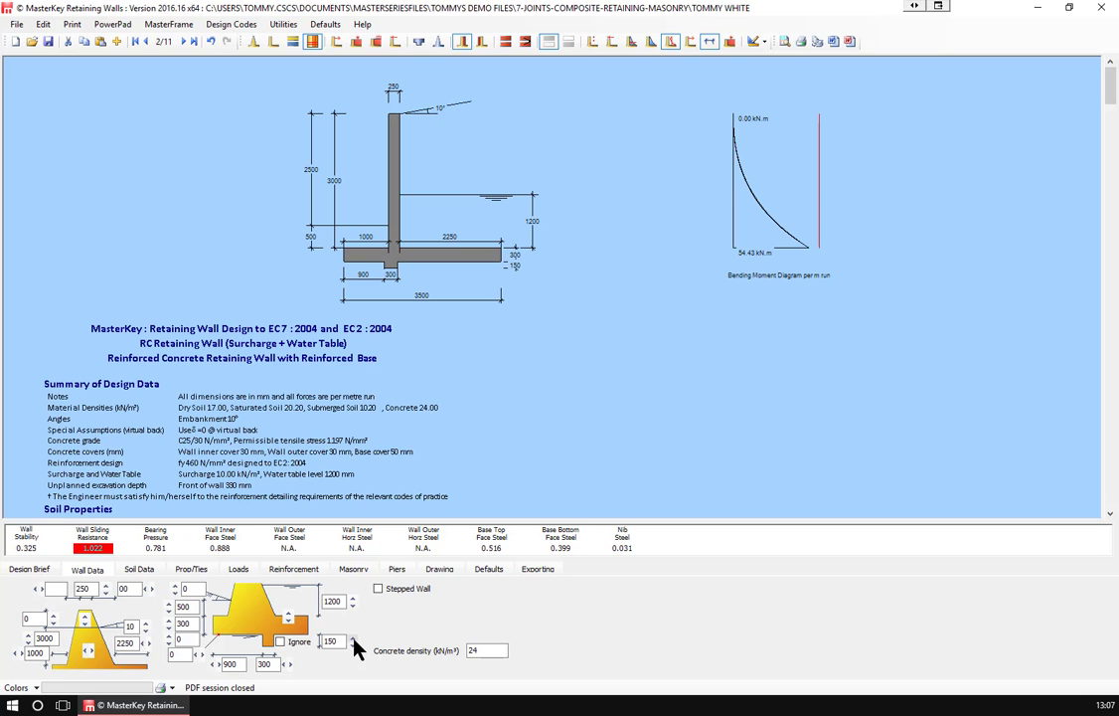
pyautogui.click(352, 638)
pyautogui.click(353, 638)
pyautogui.click(353, 638)
pyautogui.click(353, 638)
pyautogui.click(352, 638)
pyautogui.click(353, 638)
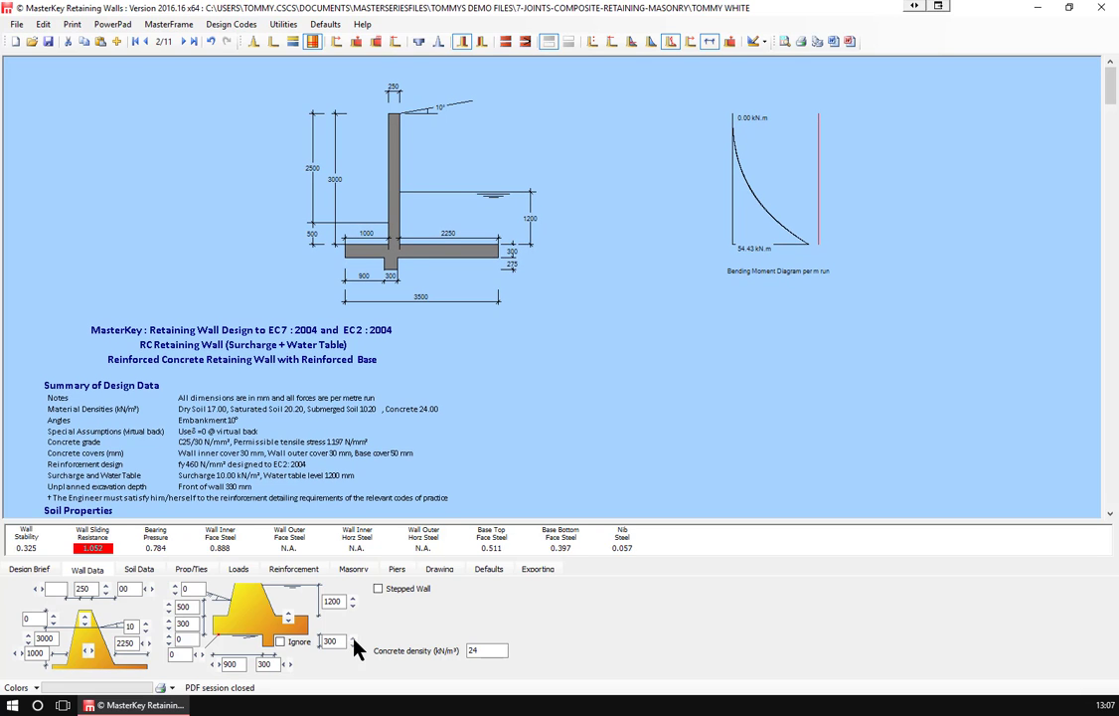
# - Offset the nib 1000 mm from the front edge of the base and set its width to 250 mm
pyautogui.click(221, 668)
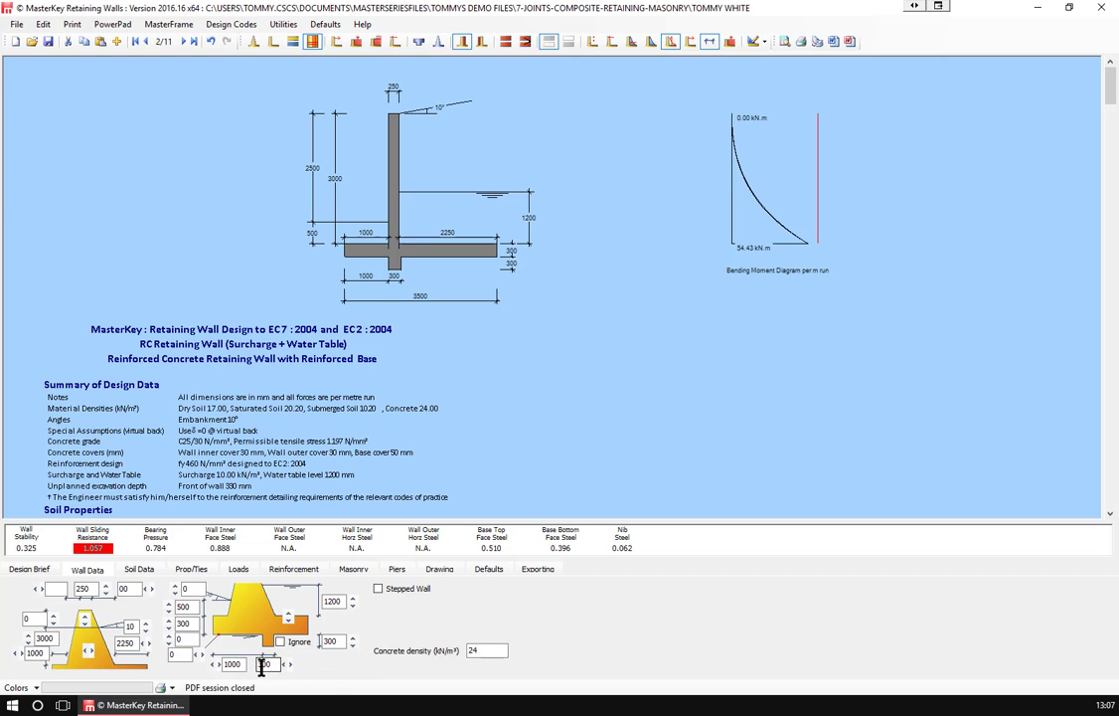
pyautogui.doubleClick(273, 664)
pyautogui.write('250')
pyautogui.click(227, 25)
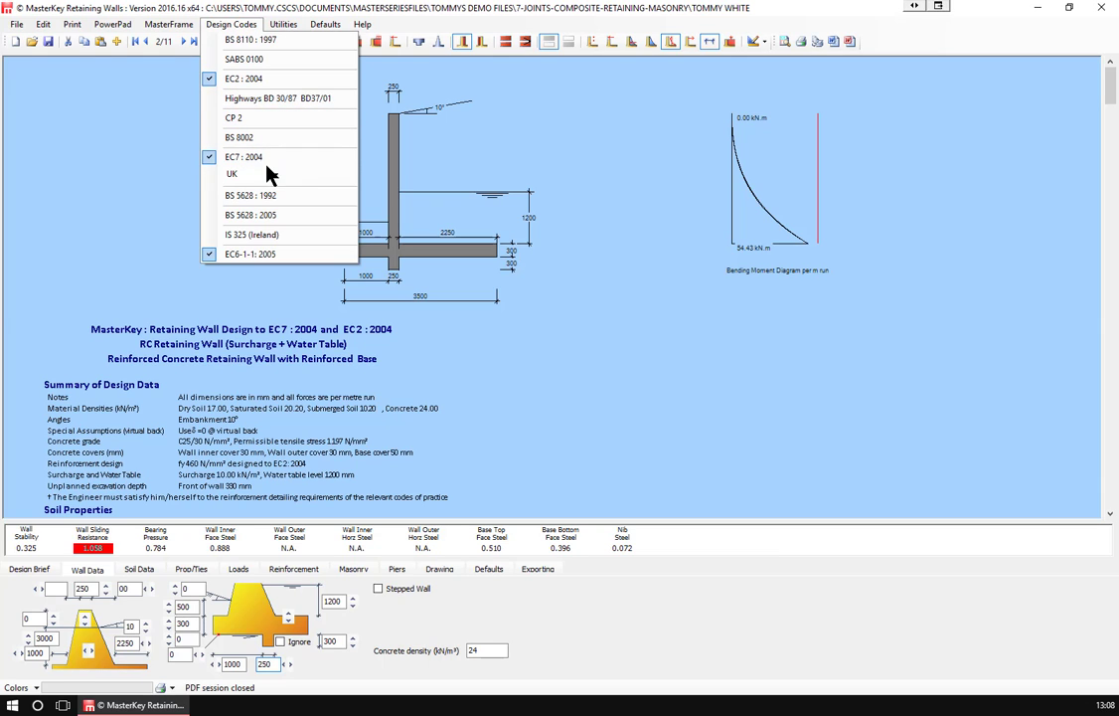
pyautogui.click(281, 8)
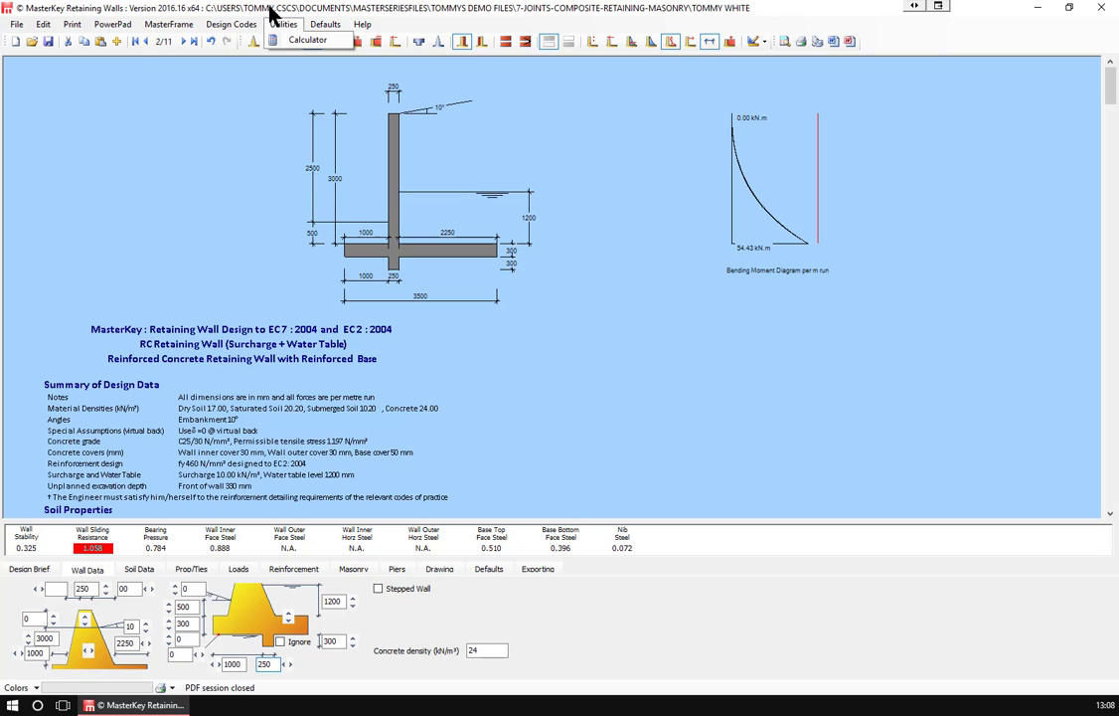
pyautogui.click(221, 159)
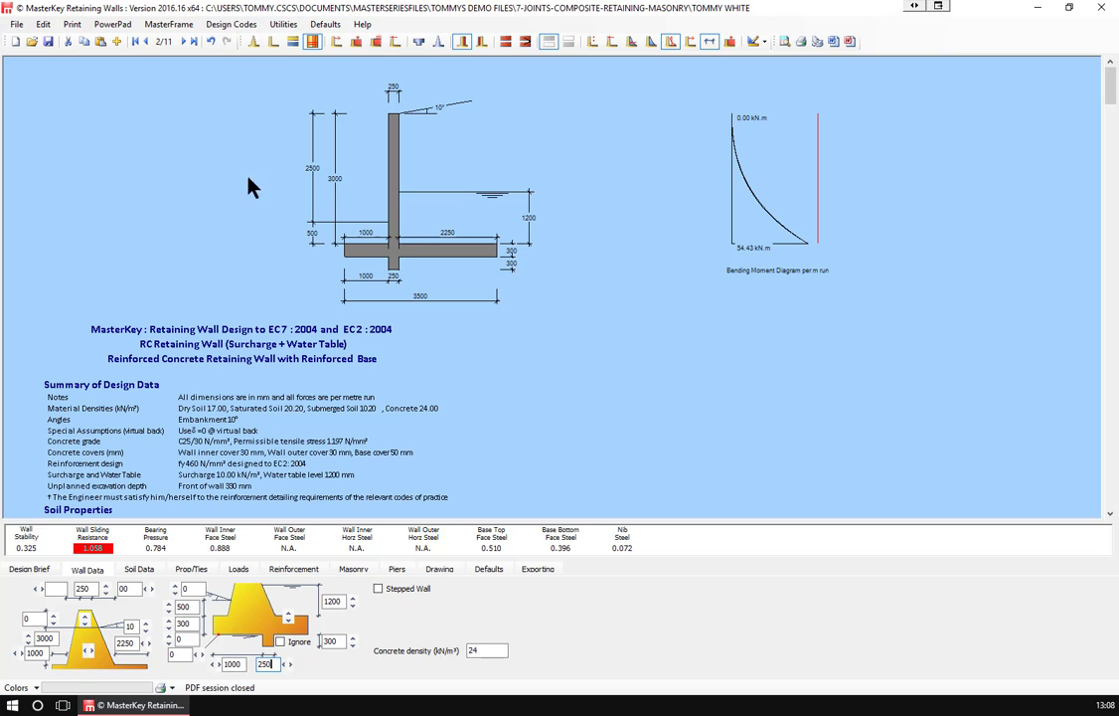
# - Try the nib's Ignore option, turn it off again, and remove the nib by setting its depth to 0 mm
pyautogui.click(282, 642)
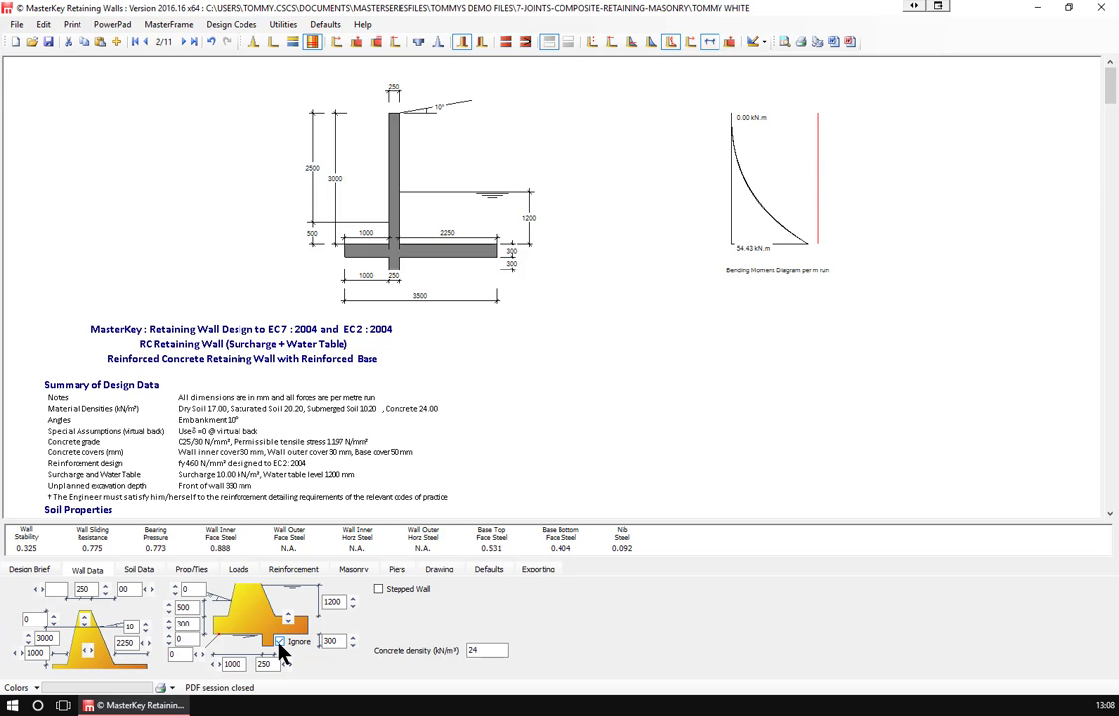
pyautogui.click(281, 644)
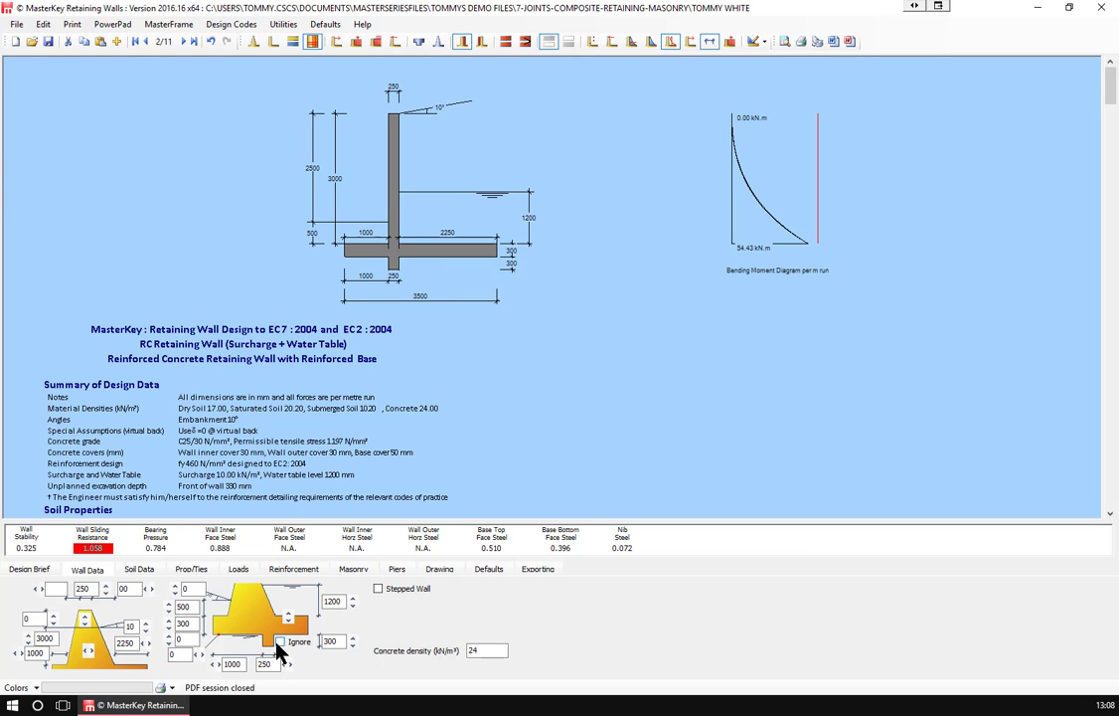
pyautogui.doubleClick(334, 641)
pyautogui.write('0')
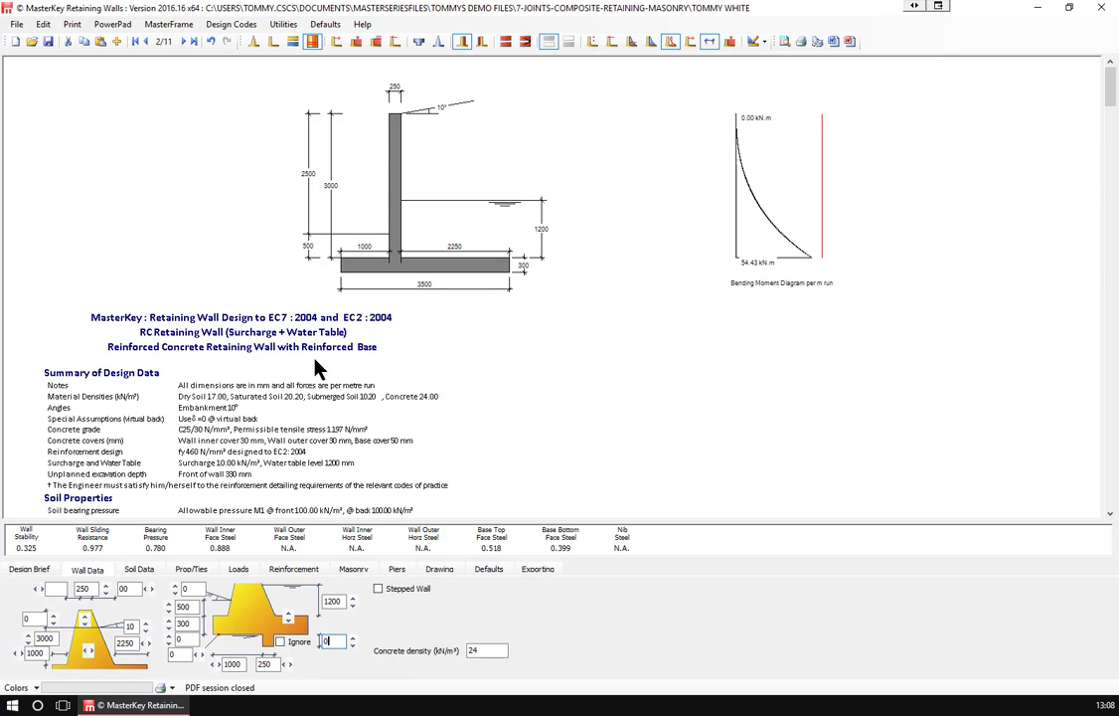
# - Shorten the base heel behind the stem in 100 mm increments, trying 1150 mm and finishing at 1250 mm
pyautogui.click(146, 647)
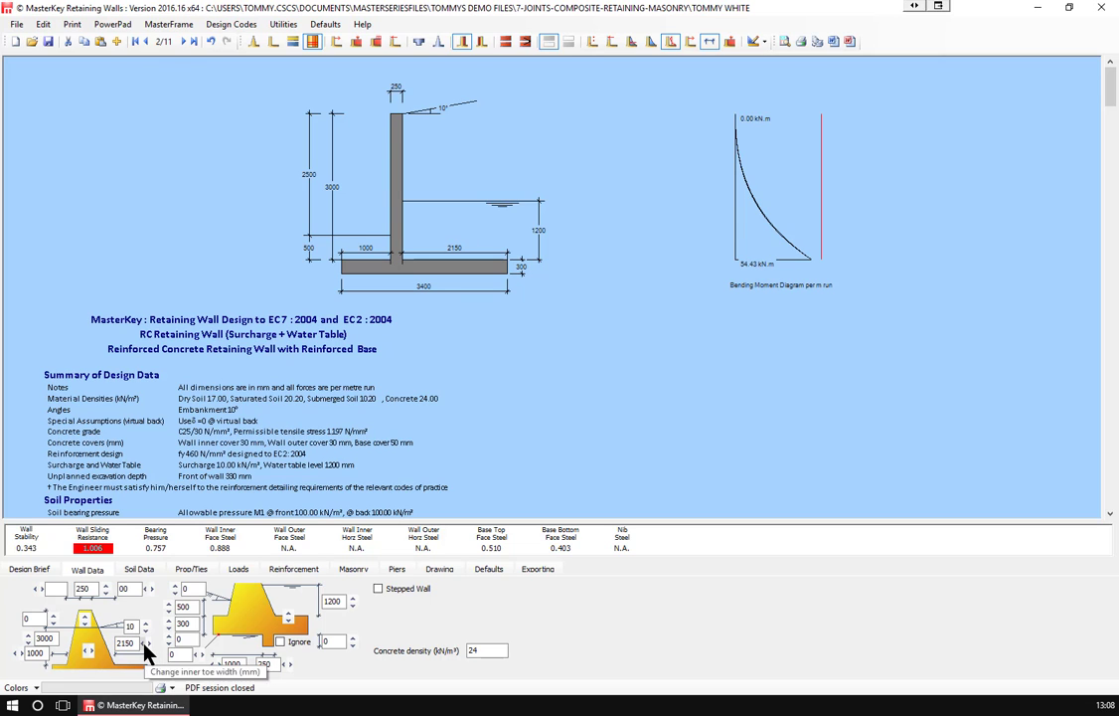
pyautogui.click(146, 647)
pyautogui.click(146, 647)
pyautogui.click(146, 647)
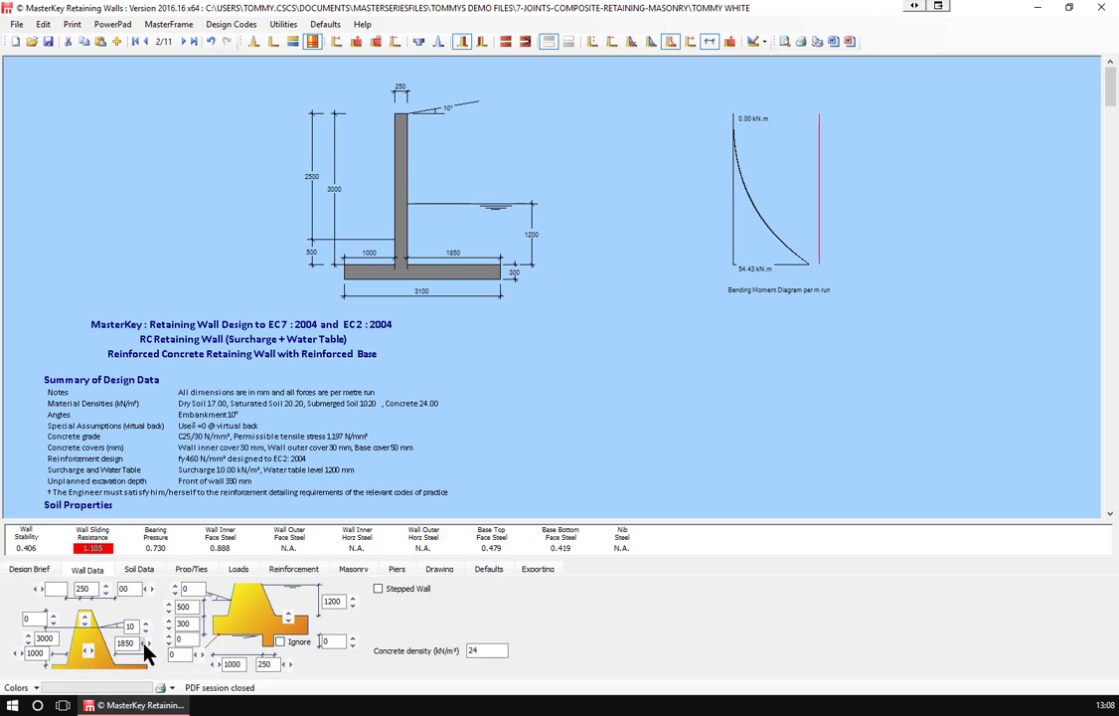
pyautogui.click(146, 647)
pyautogui.click(147, 647)
pyautogui.click(146, 646)
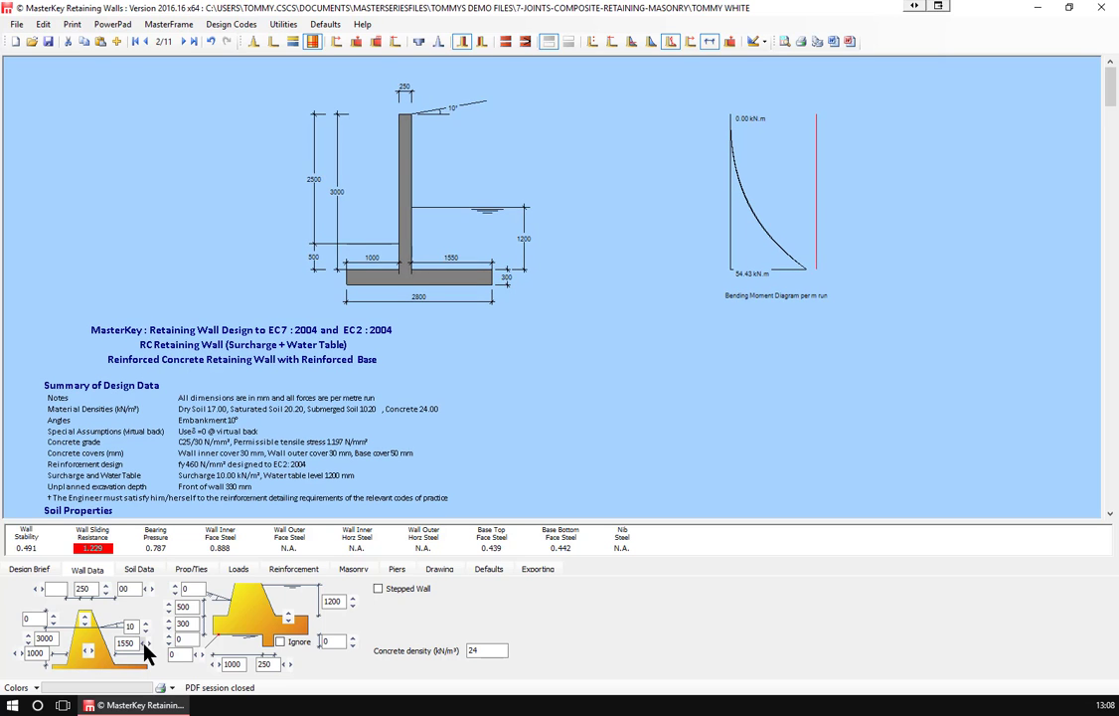
pyautogui.click(146, 647)
pyautogui.click(146, 647)
pyautogui.click(146, 647)
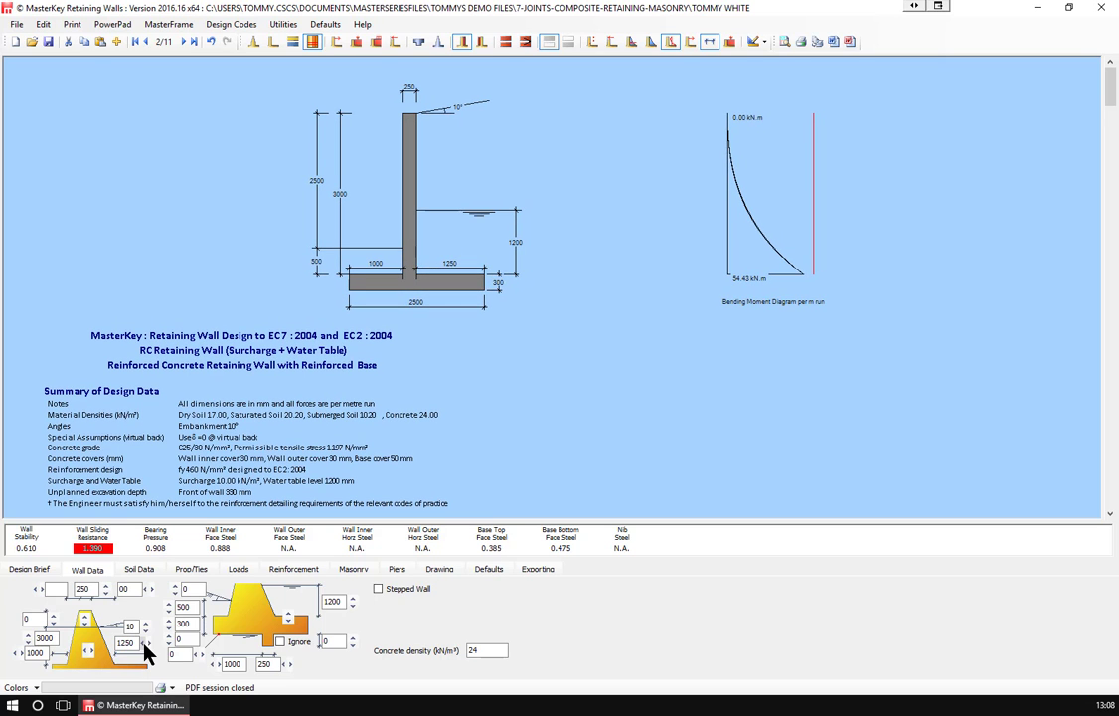
pyautogui.click(146, 647)
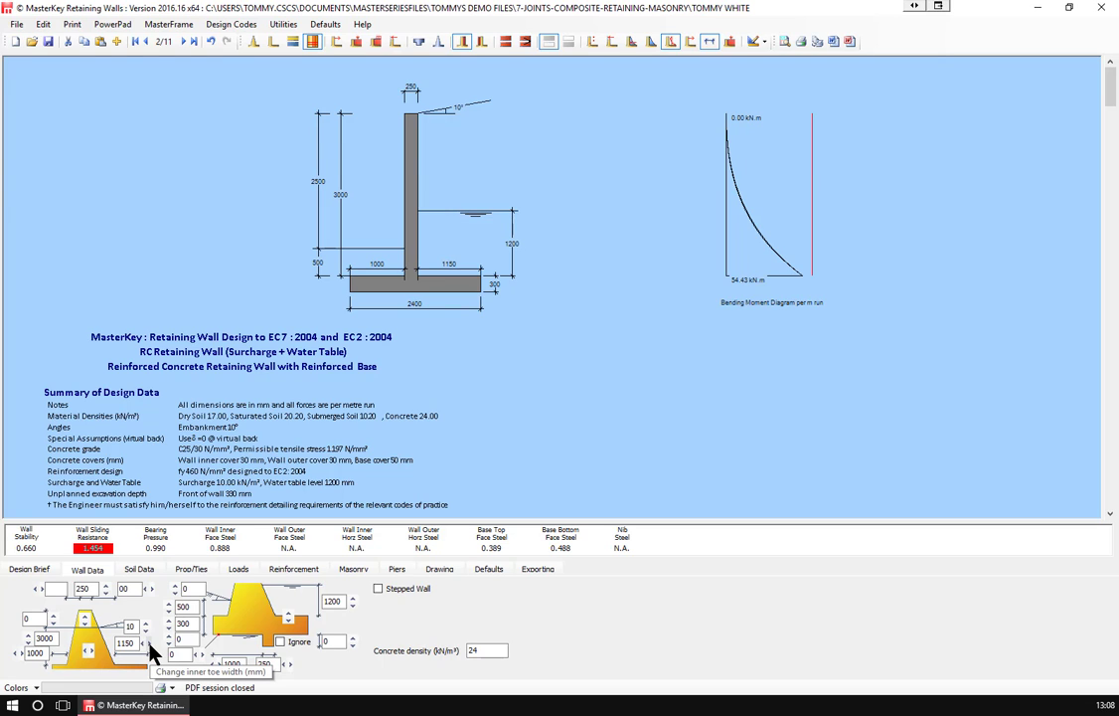
pyautogui.click(146, 640)
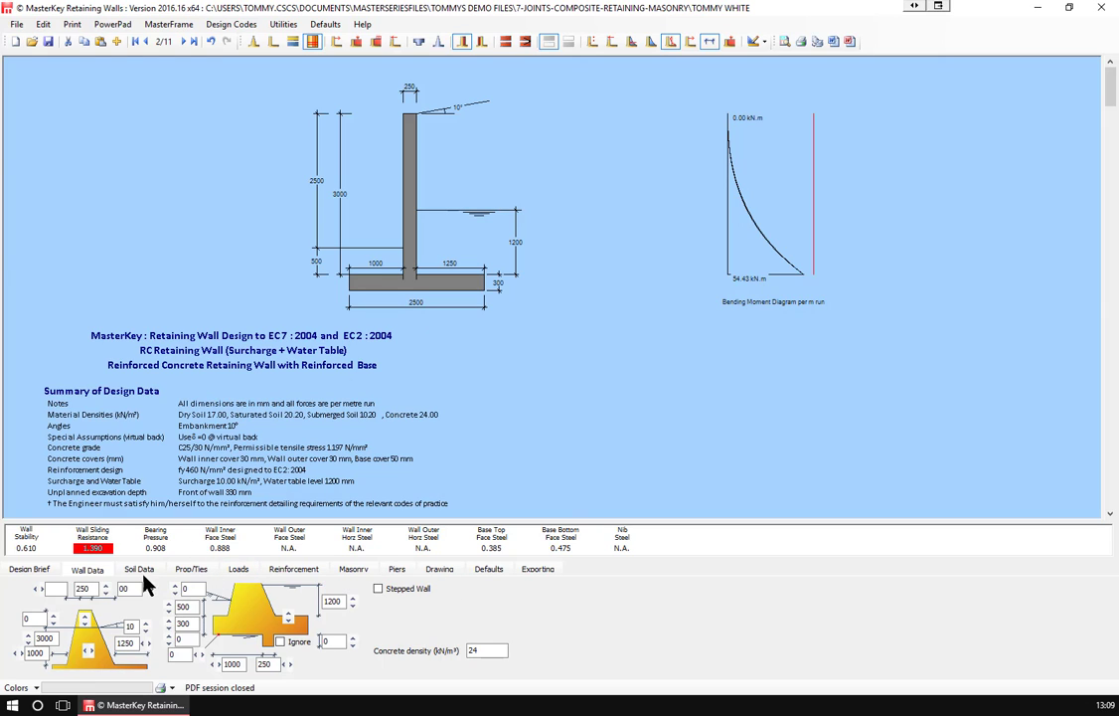
# - Try propping the concrete wall at its base, then remove the prop
pyautogui.click(189, 572)
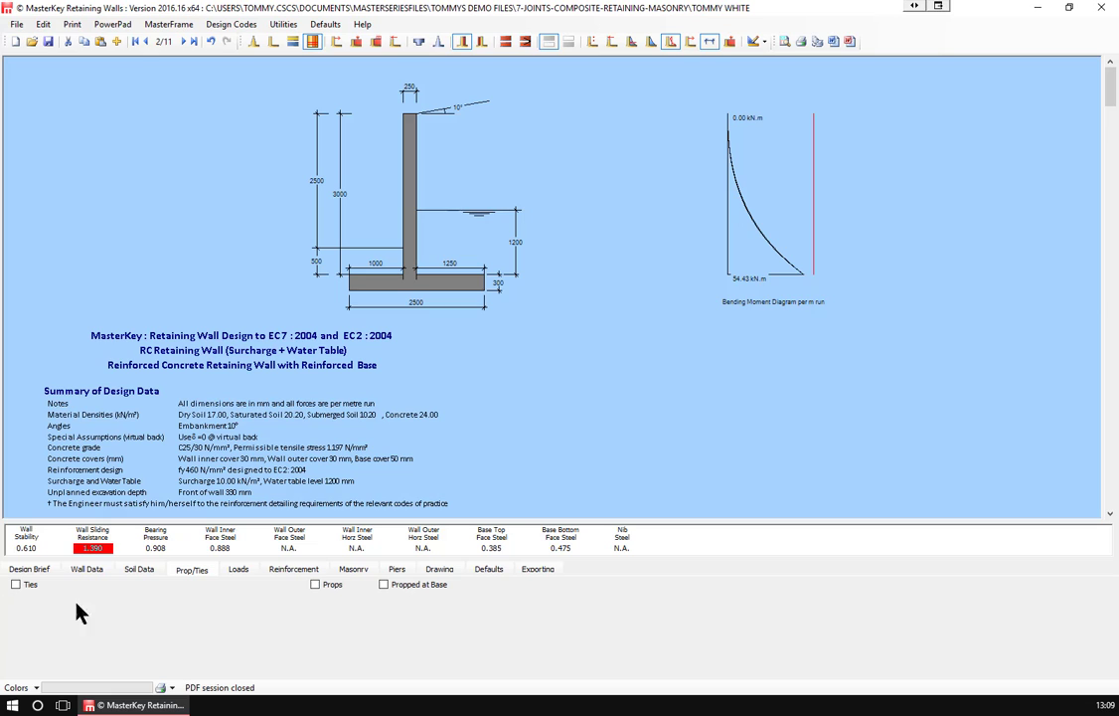
pyautogui.click(385, 584)
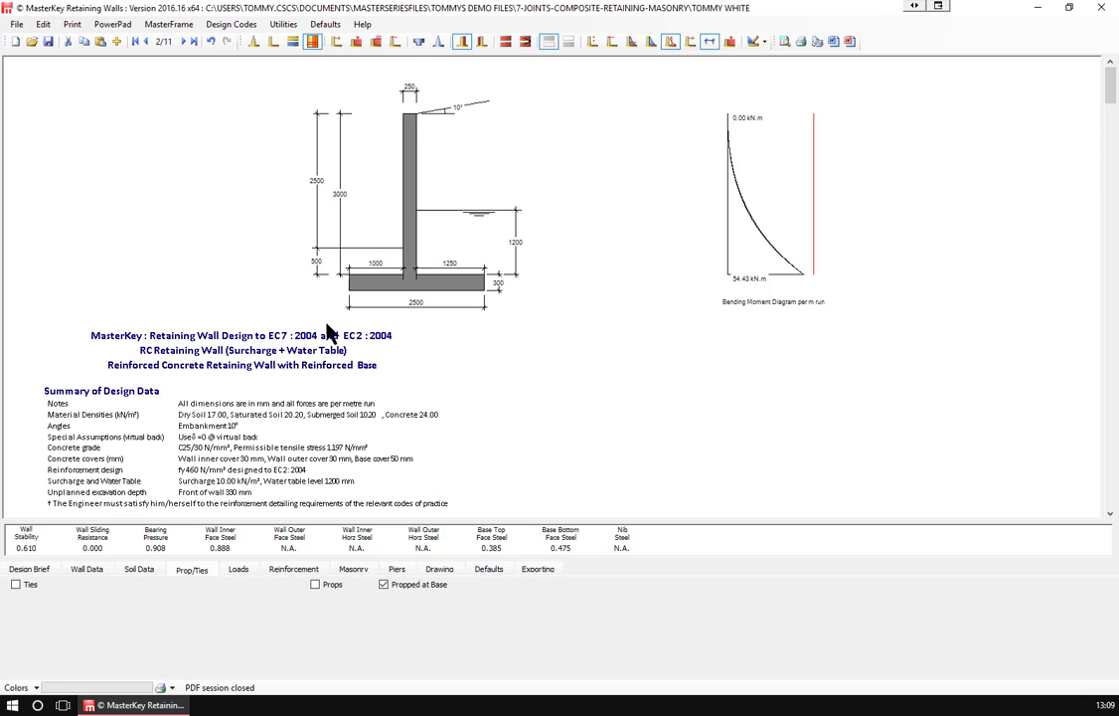
pyautogui.click(384, 585)
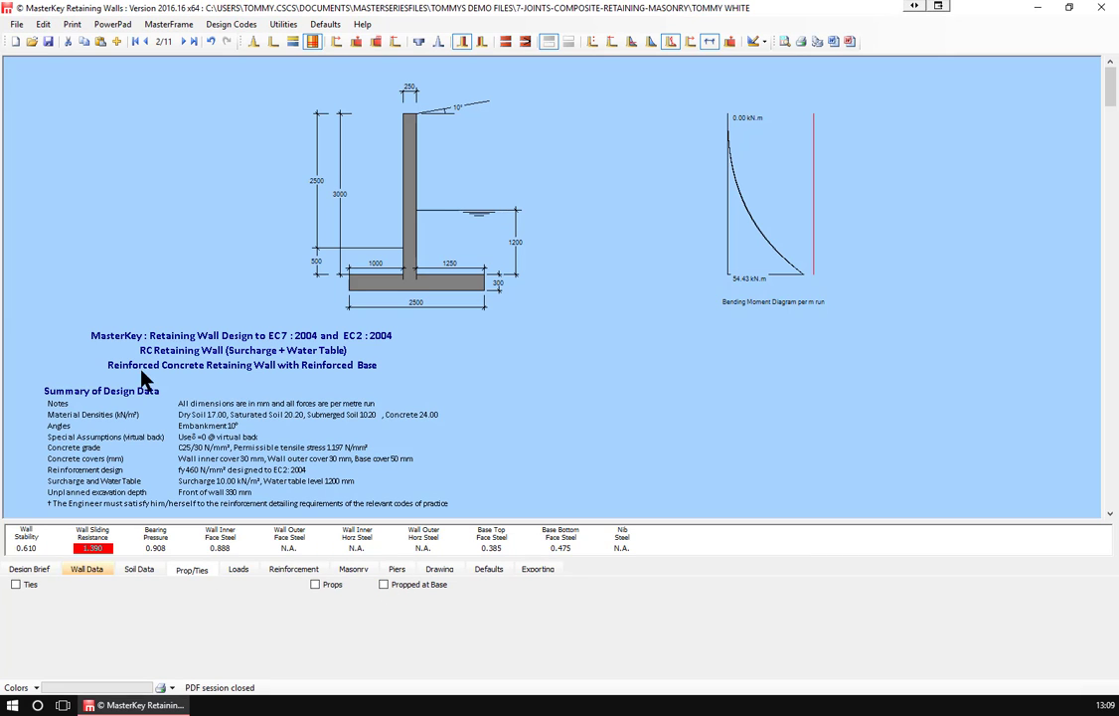
# - Move on to the fourth design, the reinforced masonry wall, and examine its reinforcement settings
pyautogui.click(182, 44)
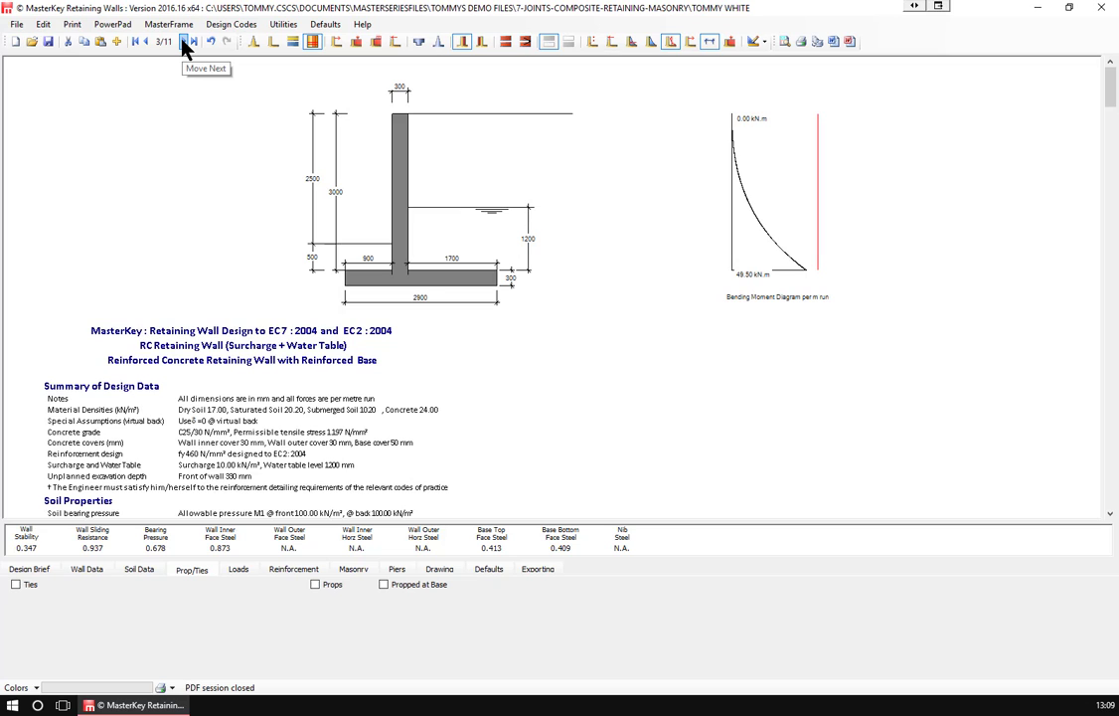
pyautogui.click(183, 44)
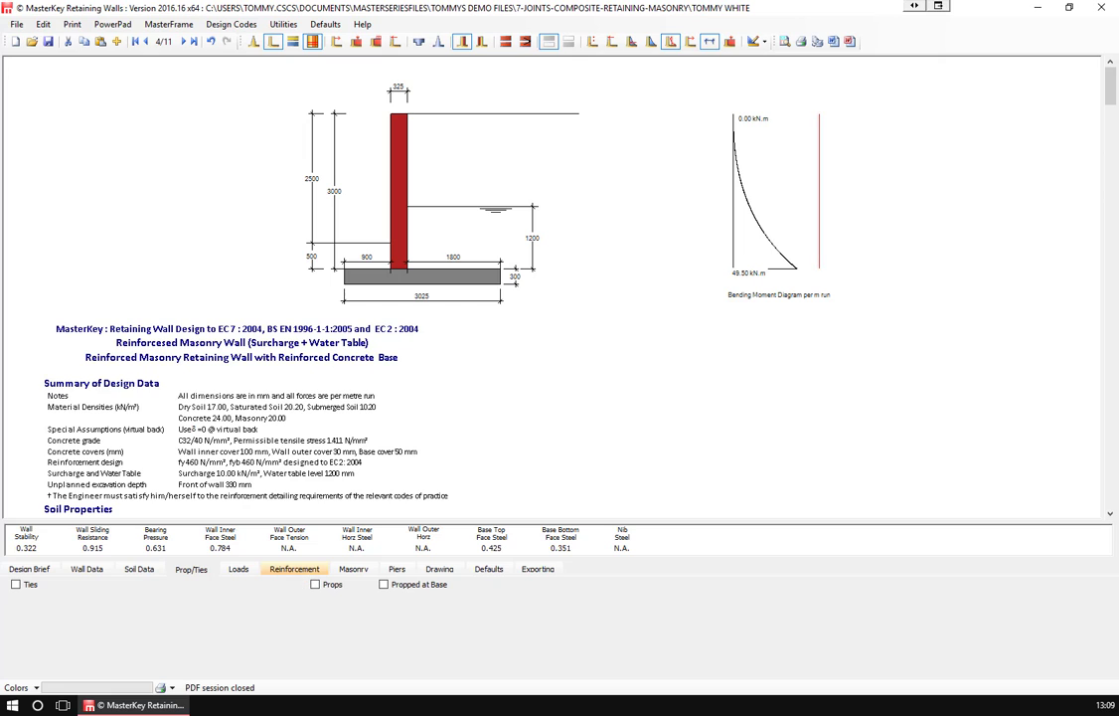
pyautogui.click(313, 568)
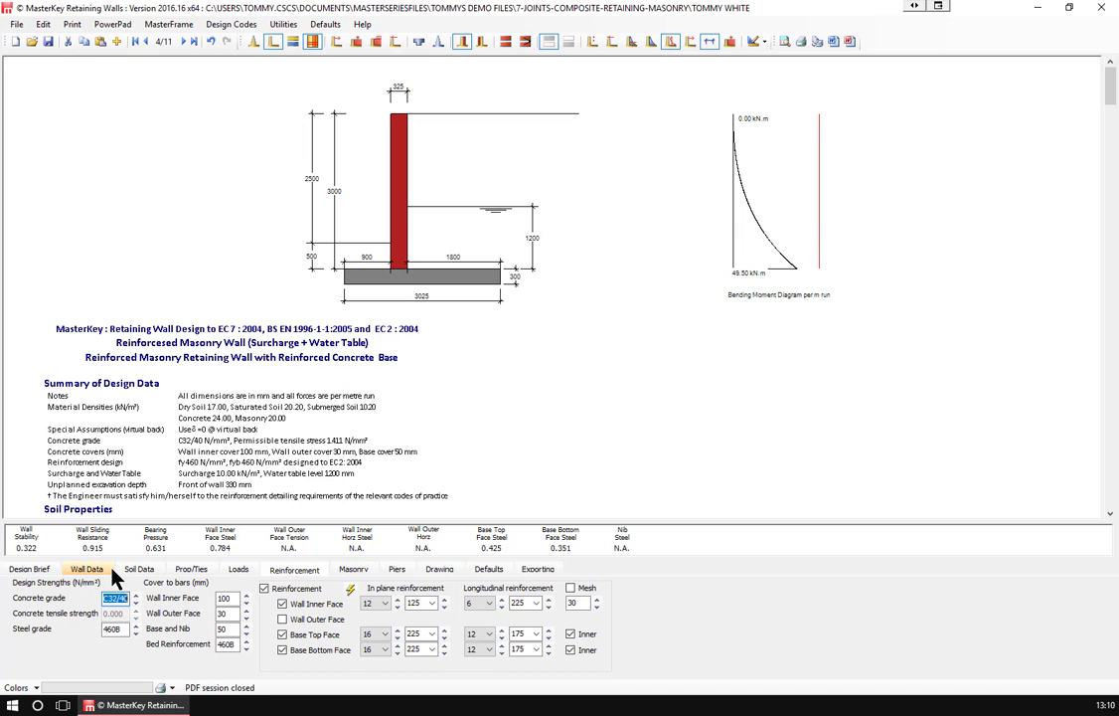
# - Move on to the fifth design, the filled cavity masonry wall, and review its wall dimensions and masonry properties
pyautogui.click(184, 42)
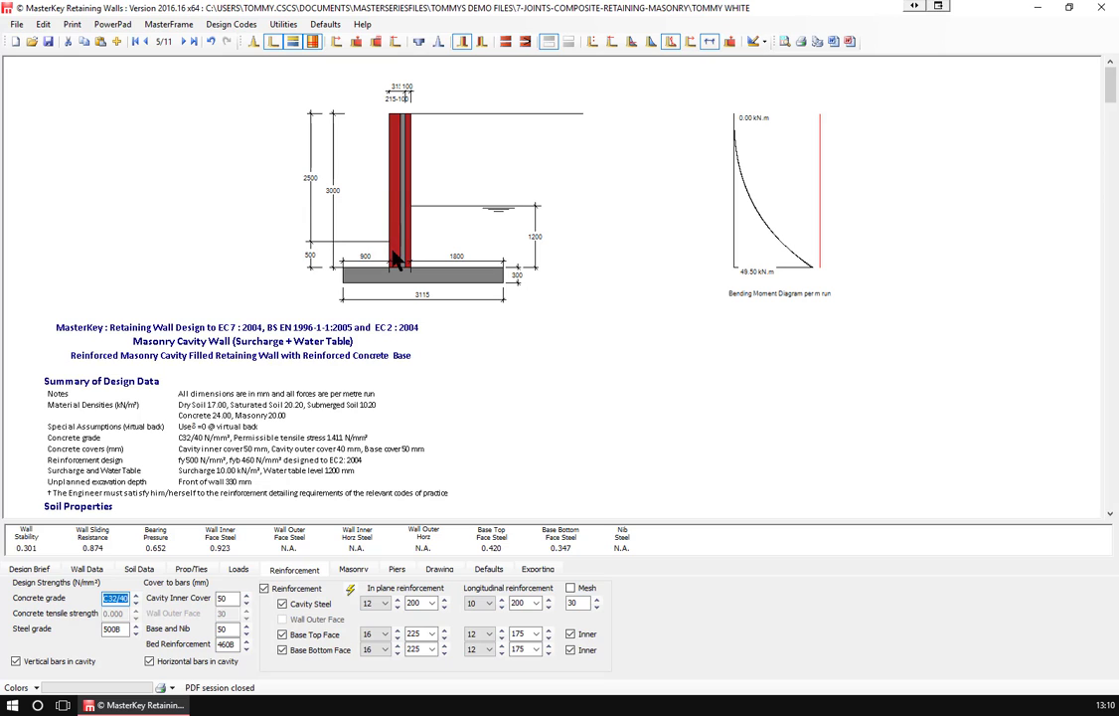
pyautogui.click(82, 569)
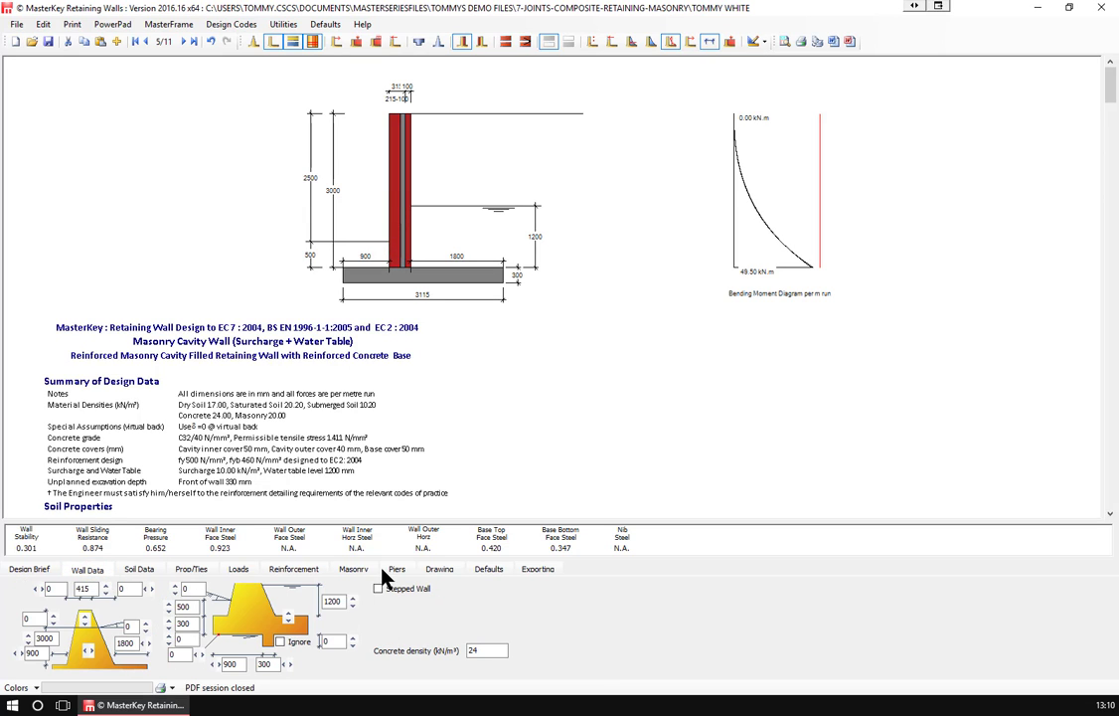
pyautogui.click(352, 571)
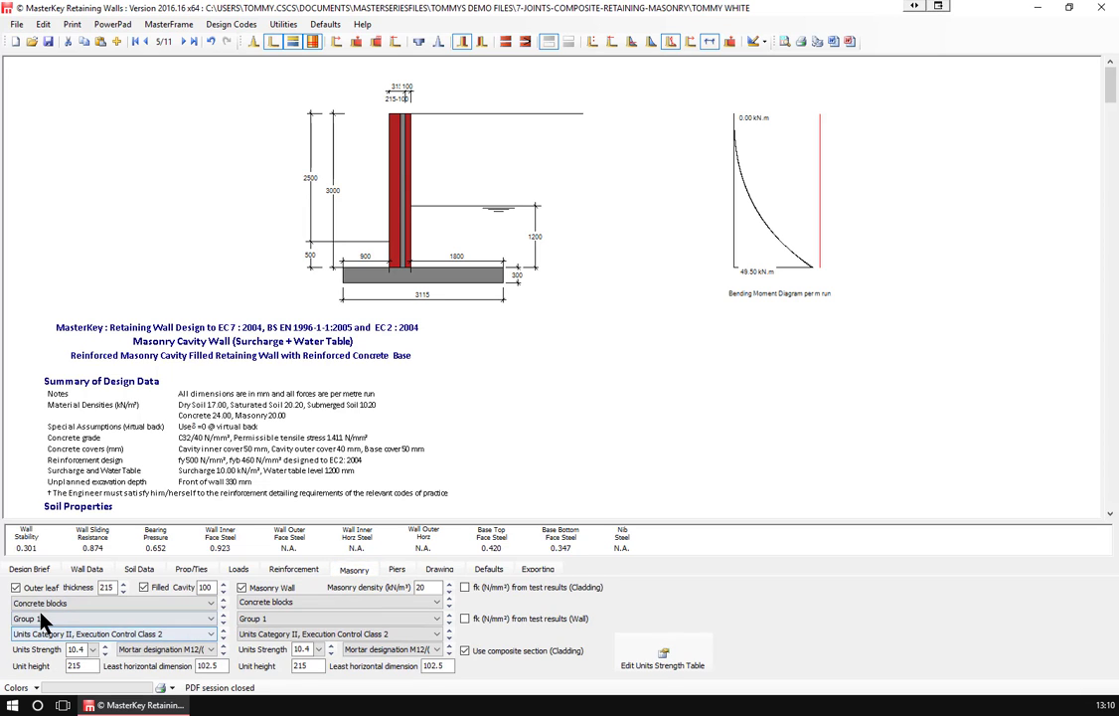
# - Raise the masonry unit strength of the cavity wall's outer leaf to 22.5 N/mm²
pyautogui.click(105, 654)
pyautogui.click(106, 647)
pyautogui.click(106, 648)
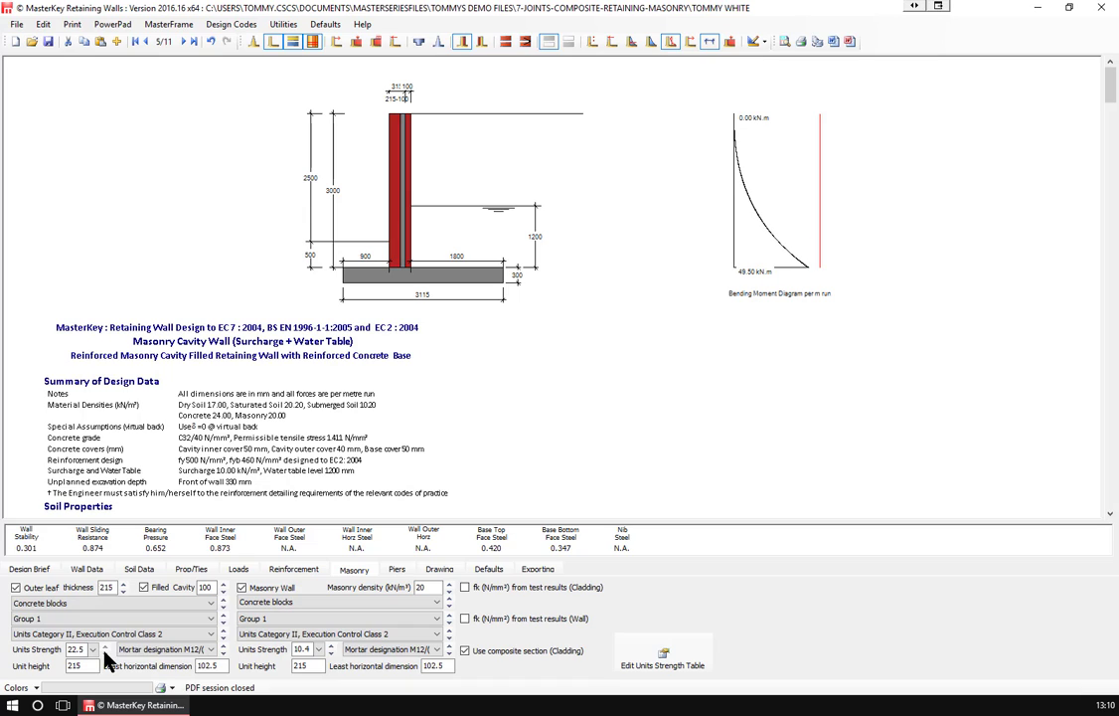
pyautogui.click(106, 648)
pyautogui.click(105, 654)
# - Try 10 mm in-plane bars for the cavity steel, then restore the bar size to 12 mm
pyautogui.click(288, 570)
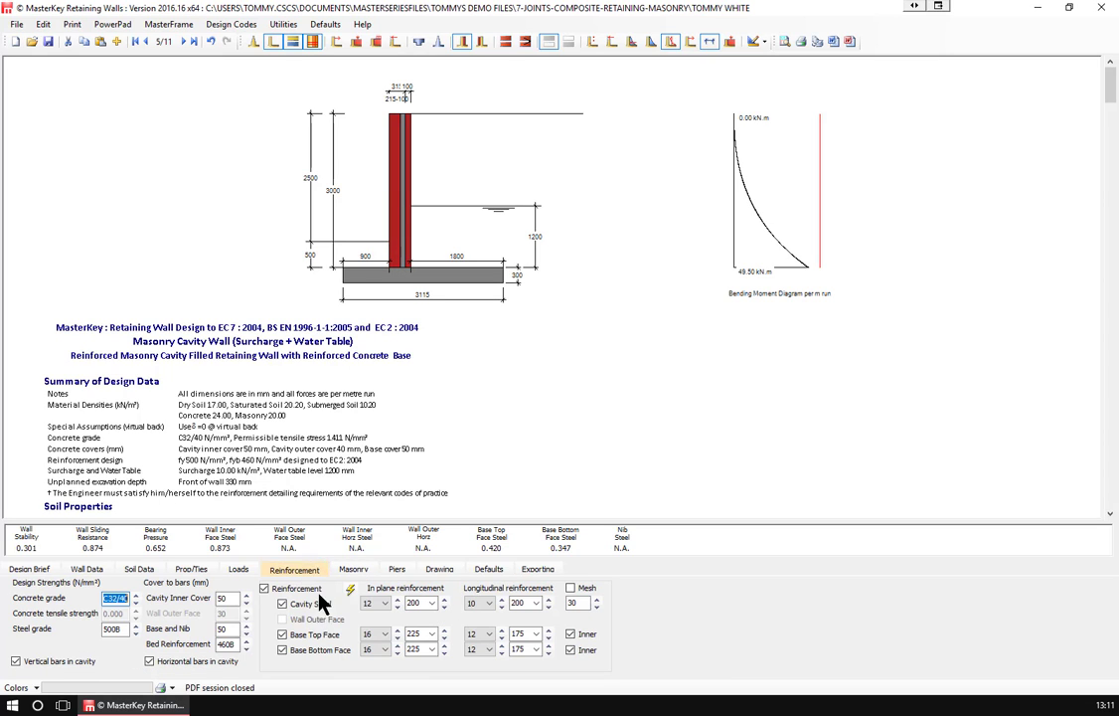
pyautogui.click(398, 608)
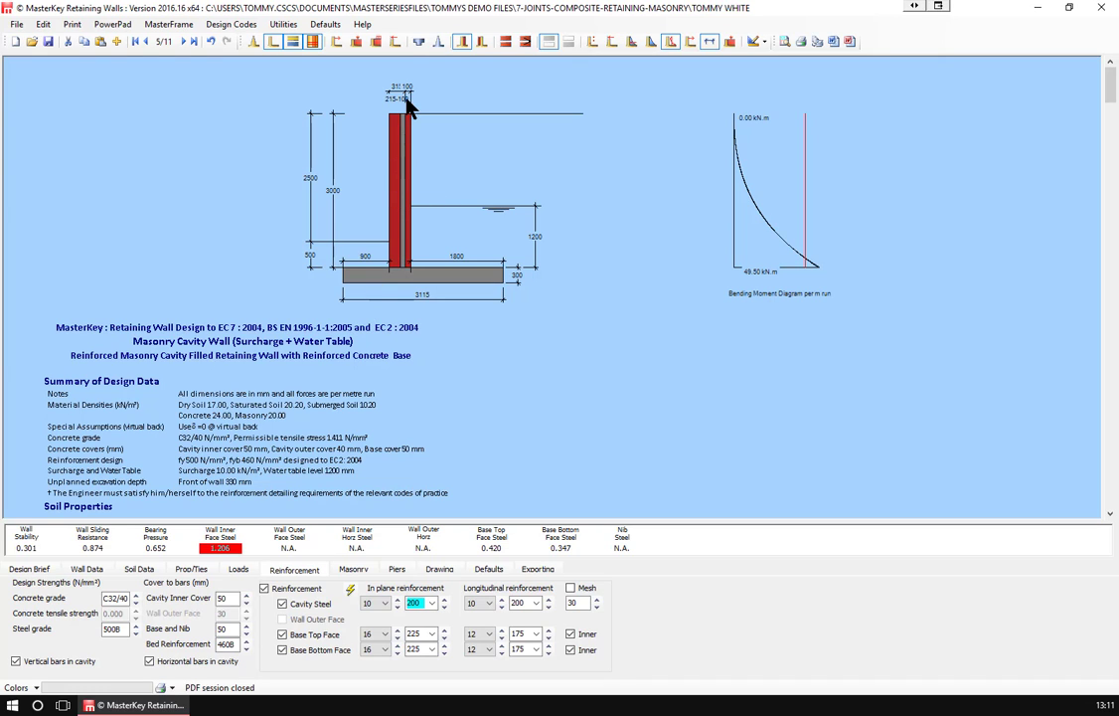
pyautogui.click(397, 605)
pyautogui.click(398, 599)
pyautogui.click(398, 600)
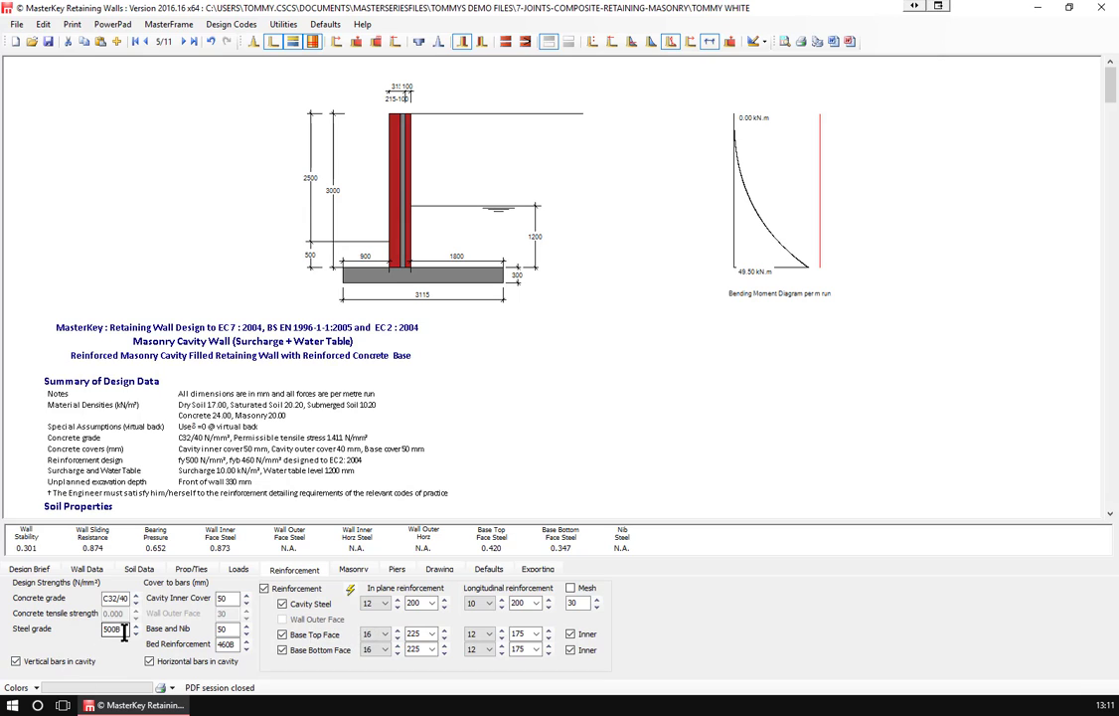
pyautogui.click(245, 641)
# - Move on to the sixth design, the stepped masonry wall, and examine the vertical and horizontal step dimensions of its inner face
pyautogui.click(183, 43)
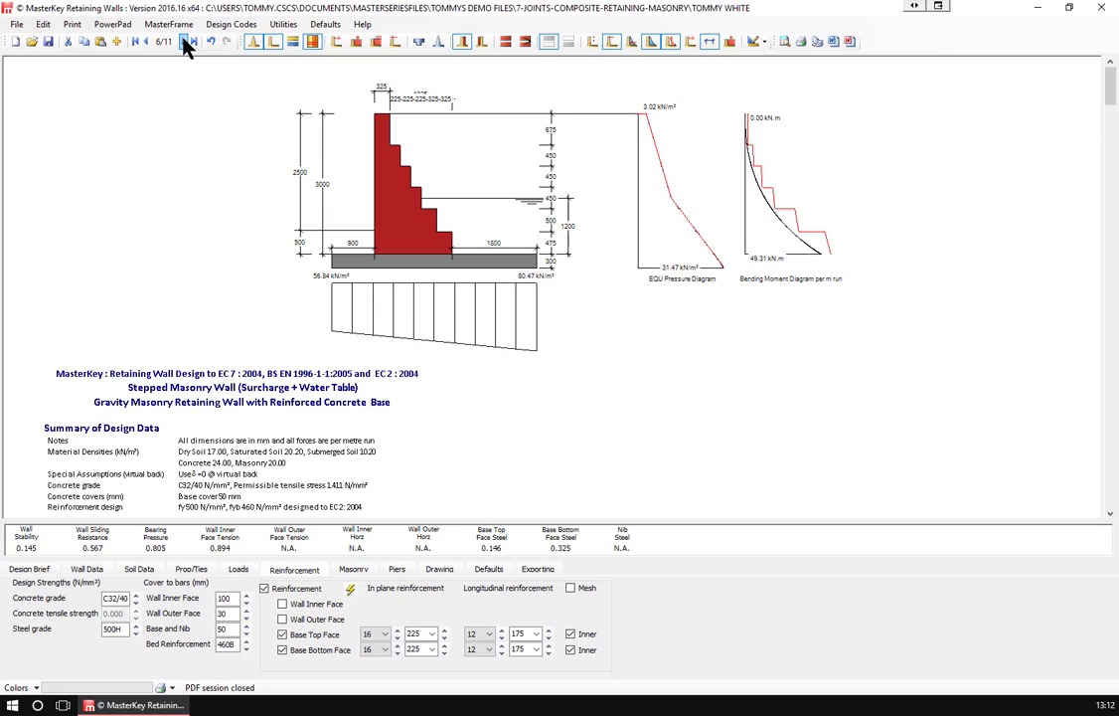
pyautogui.click(86, 569)
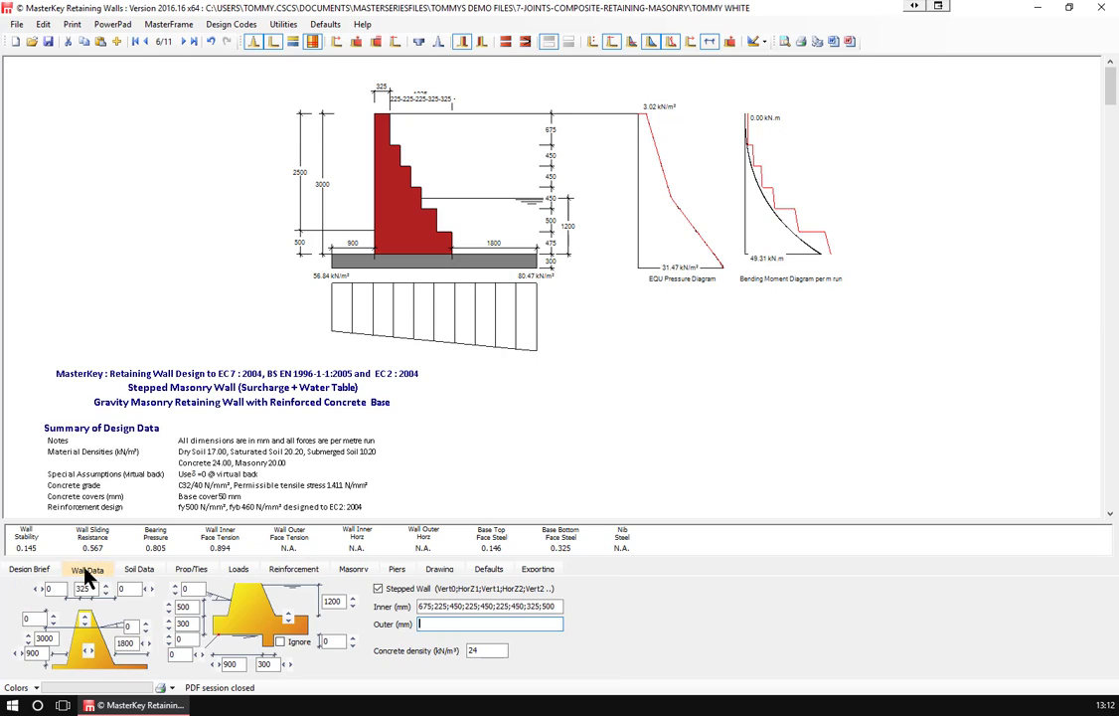
pyautogui.click(422, 606)
pyautogui.click(441, 607)
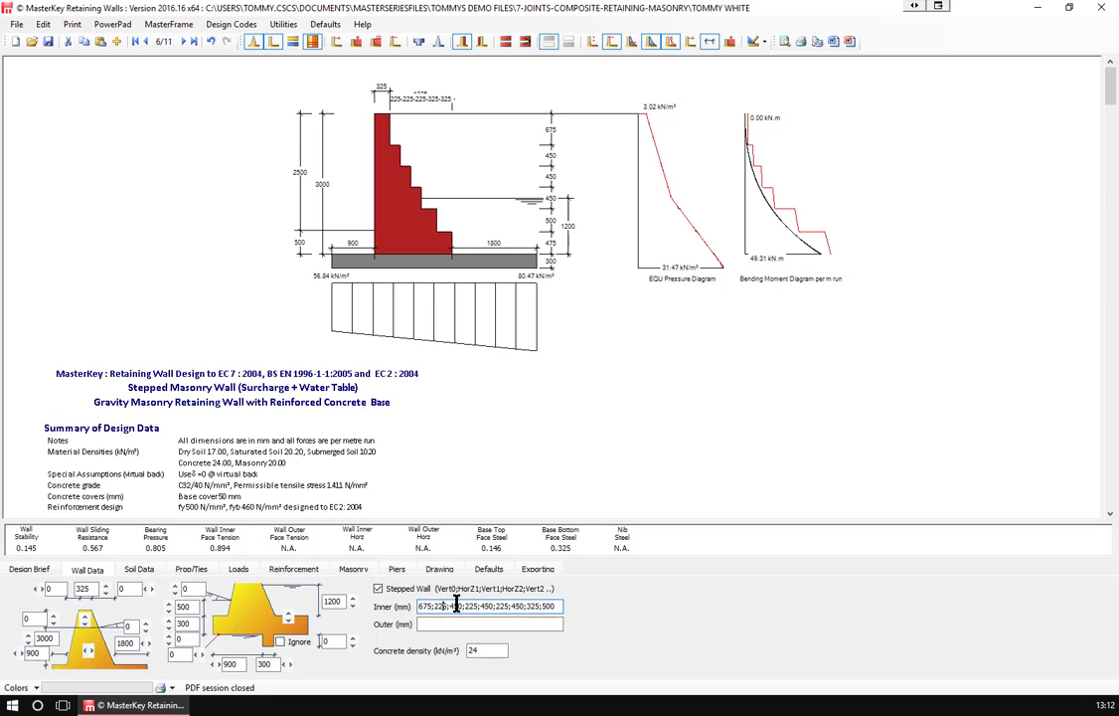
pyautogui.click(468, 606)
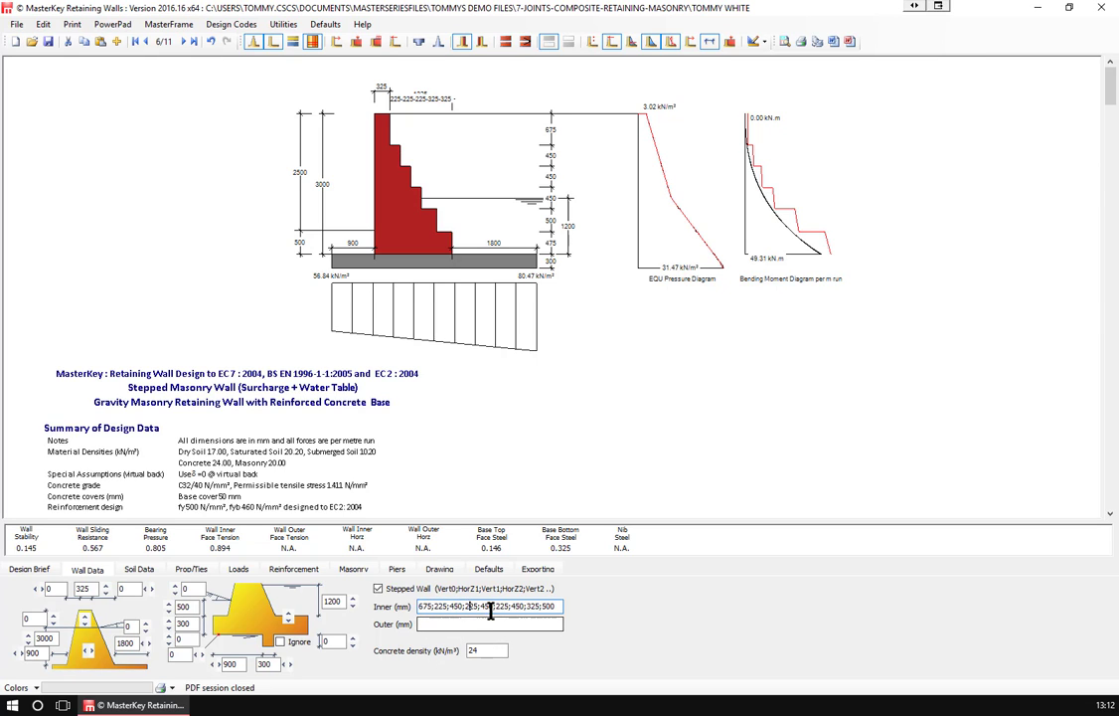
pyautogui.click(505, 606)
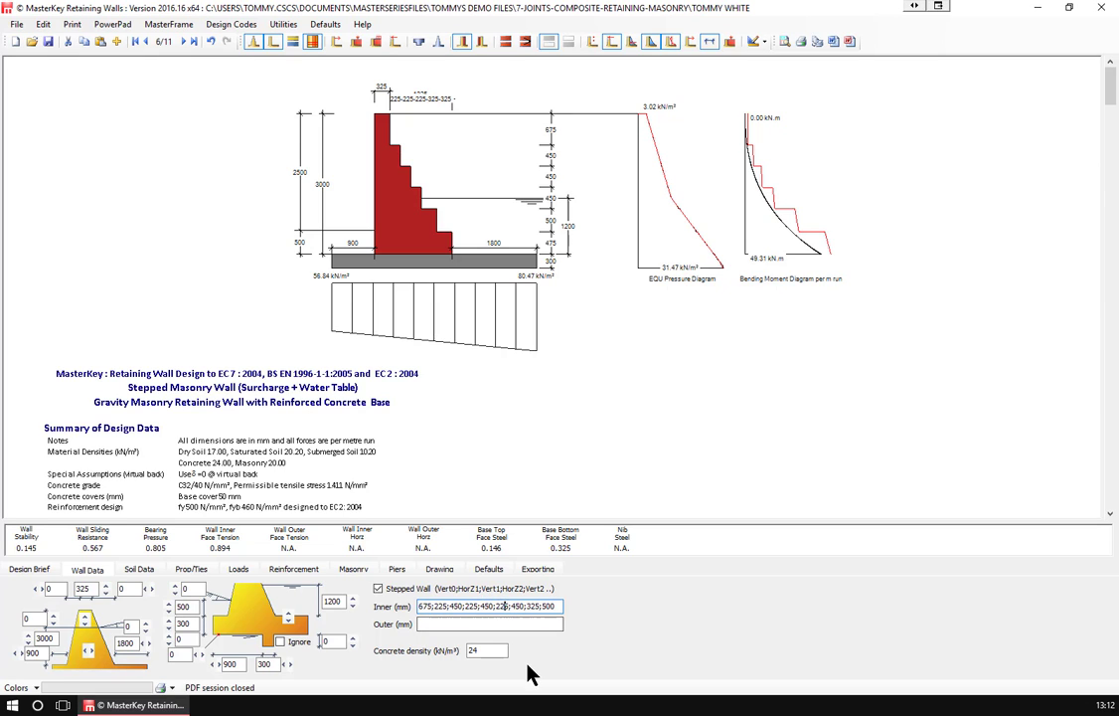
# - Move the step dimensions 675;225;450;225;450;225;450;325;500 from the wall's inner face to its outer face
pyautogui.moveTo(553, 606); pyautogui.dragTo(403, 606)
pyautogui.hotkey('ctrl', 'c')
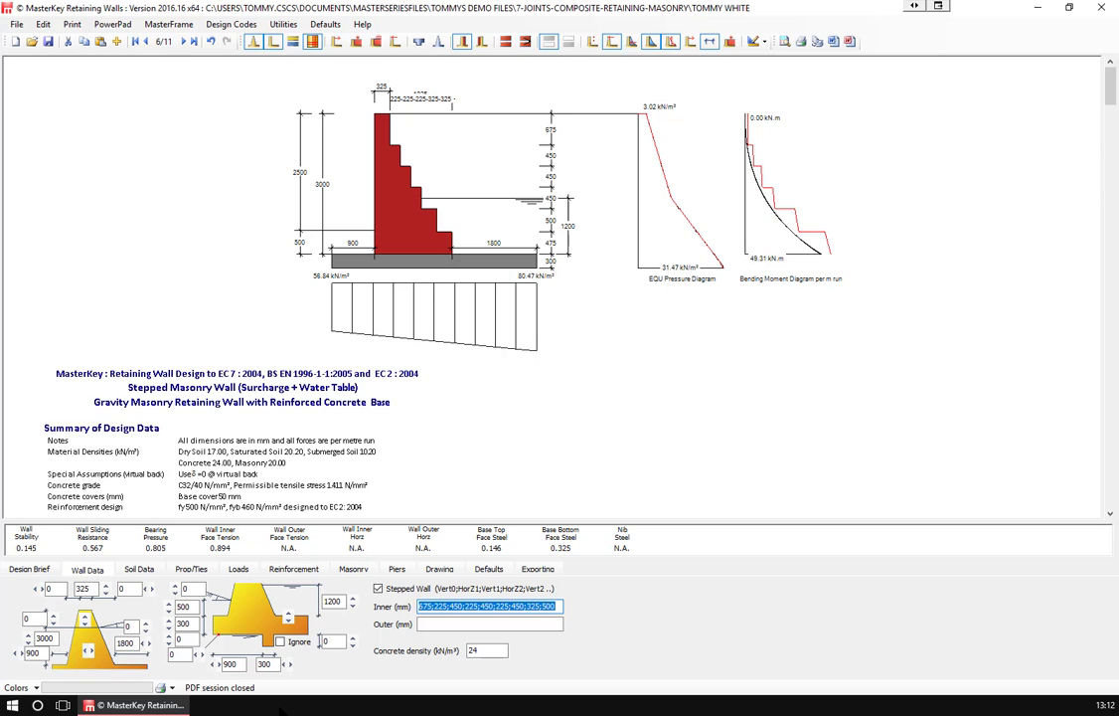
pyautogui.press('Delete')
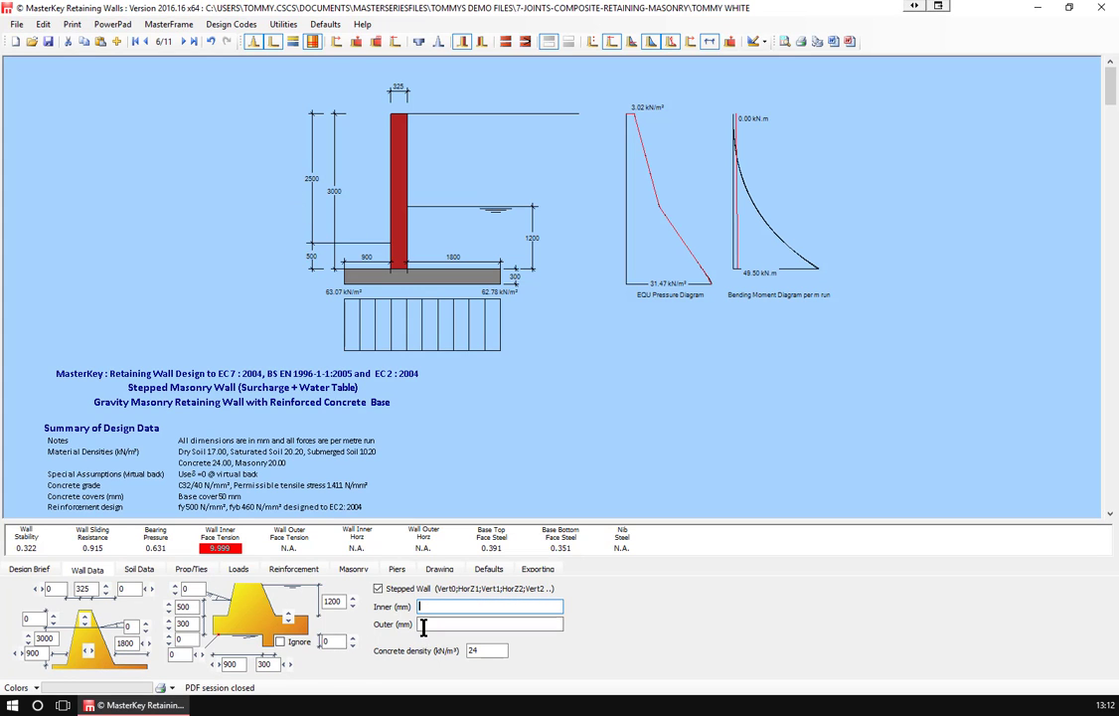
pyautogui.click(492, 625)
pyautogui.hotkey('ctrl', 'v')
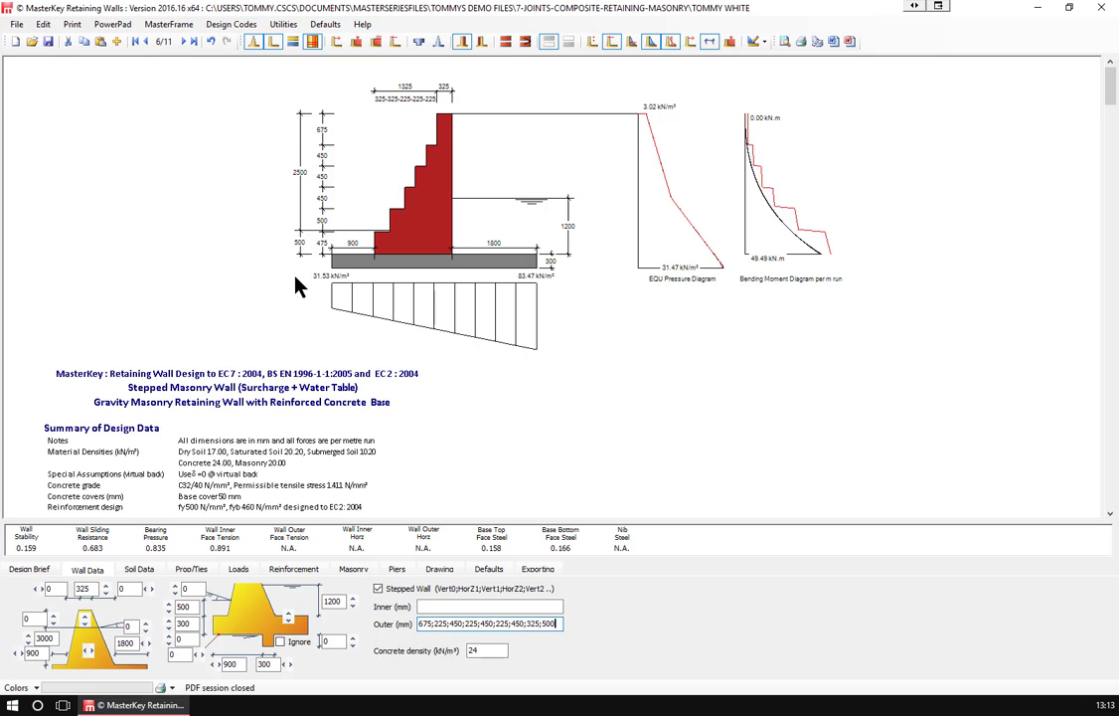
# - Move on to the eighth design, the counterfort reinforced masonry wall, try a 2350 mm pier spacing, and restore it to 2250 mm
pyautogui.click(184, 43)
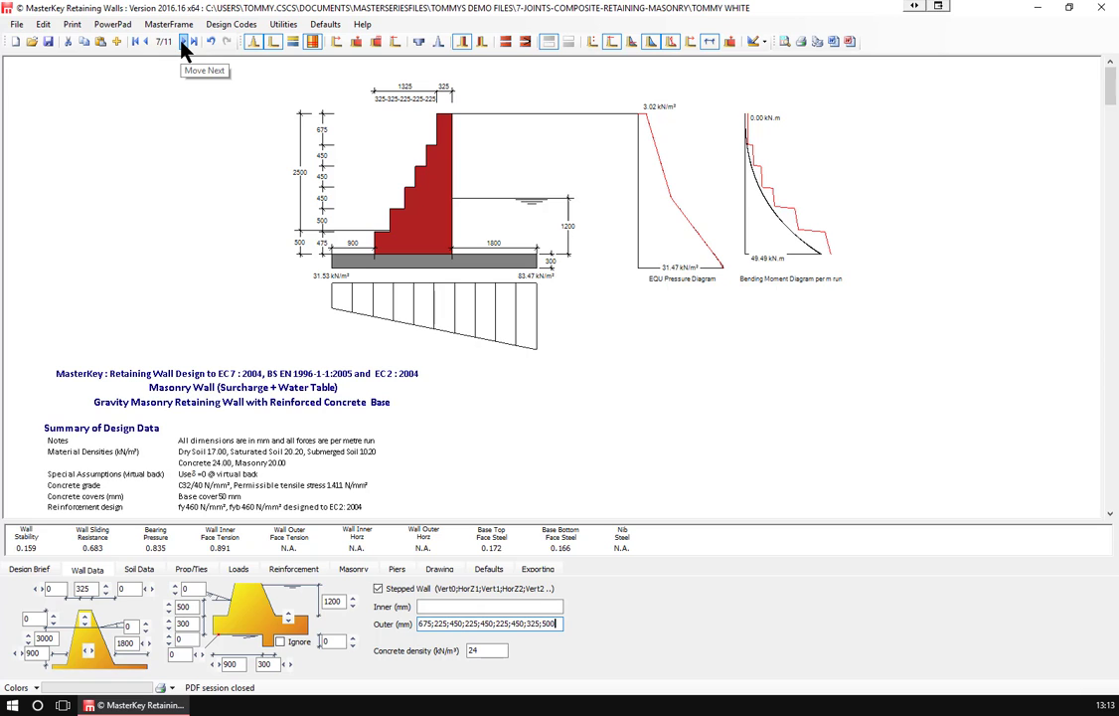
pyautogui.click(184, 43)
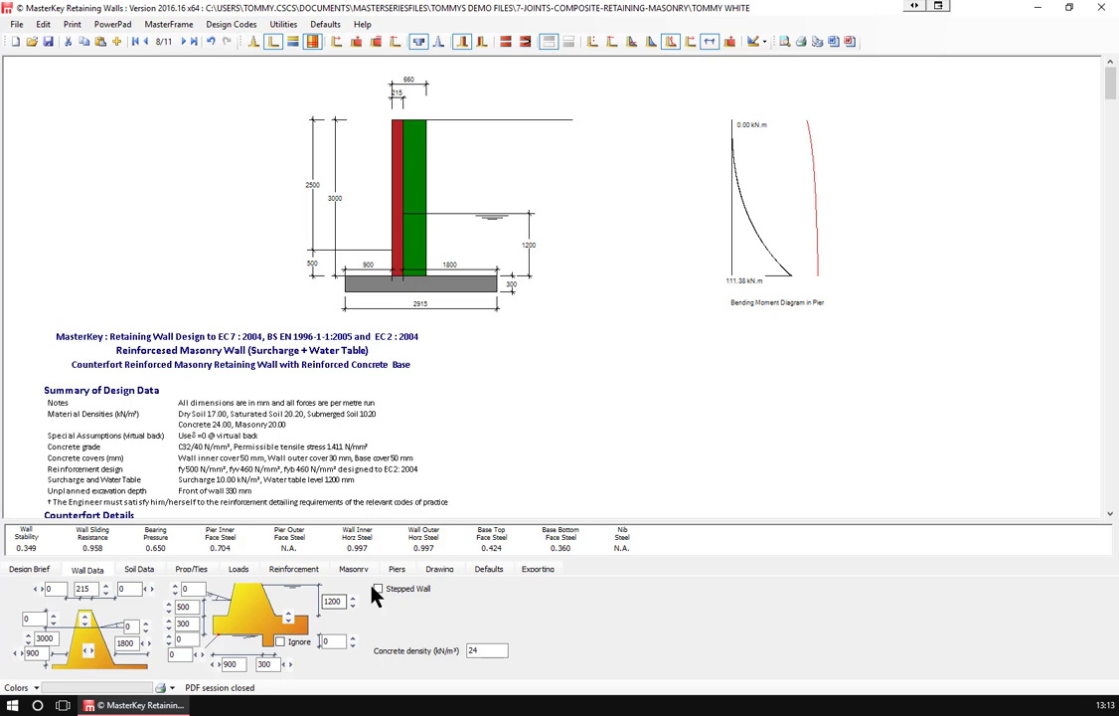
pyautogui.click(398, 570)
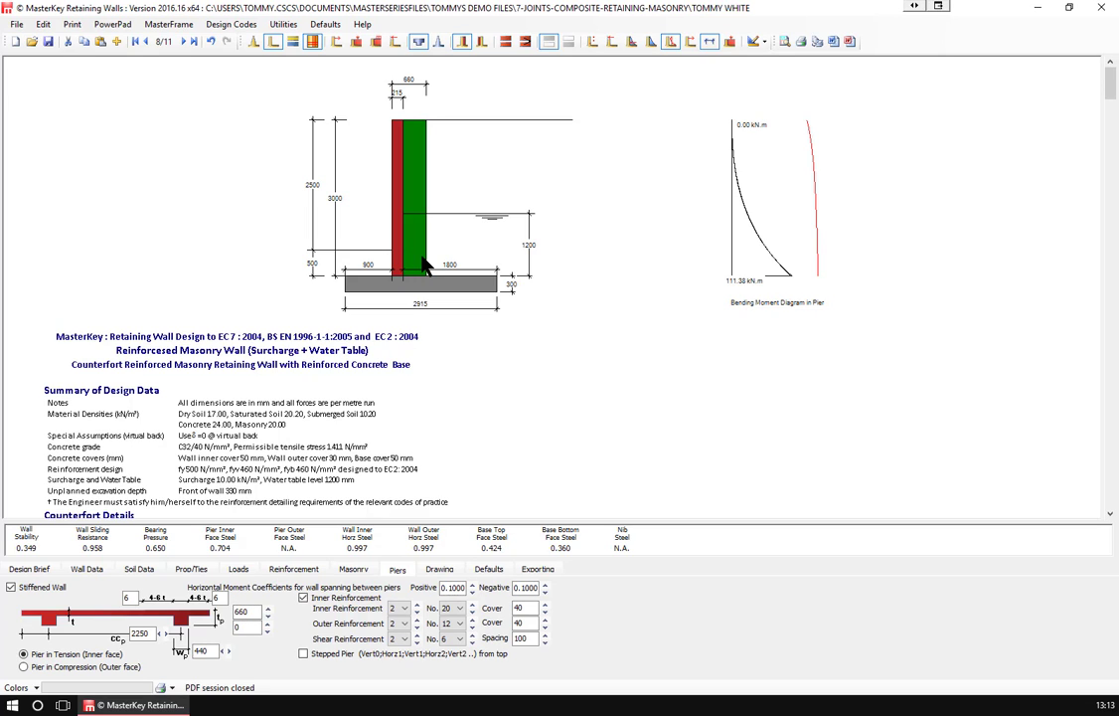
pyautogui.click(167, 633)
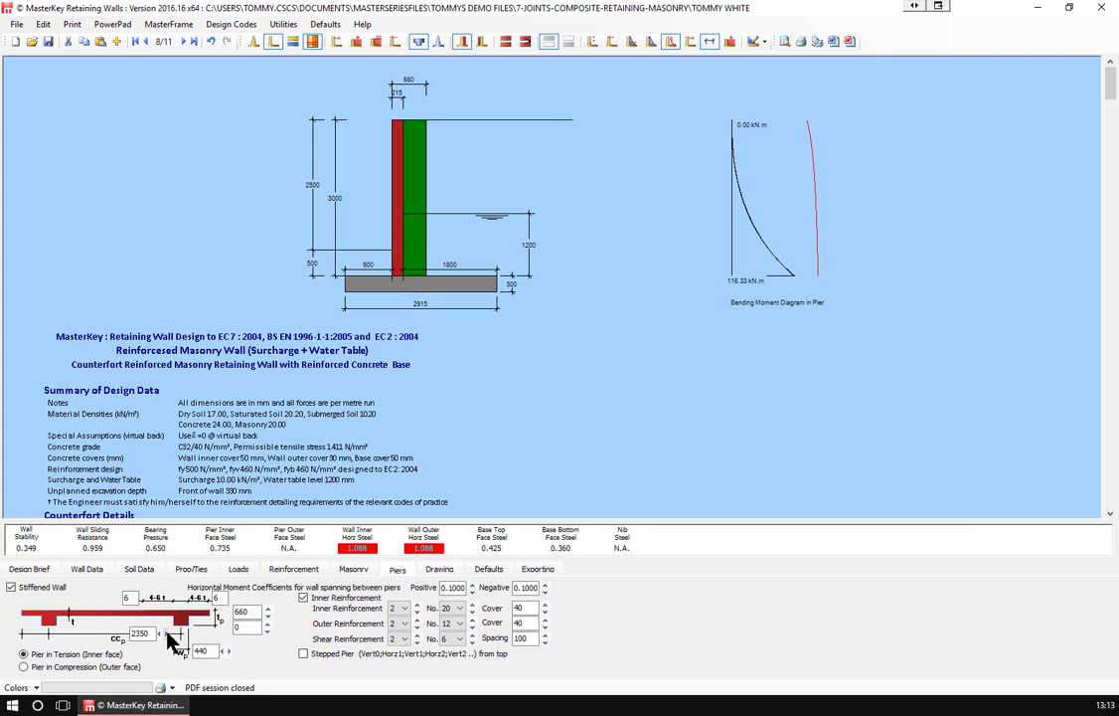
pyautogui.click(160, 637)
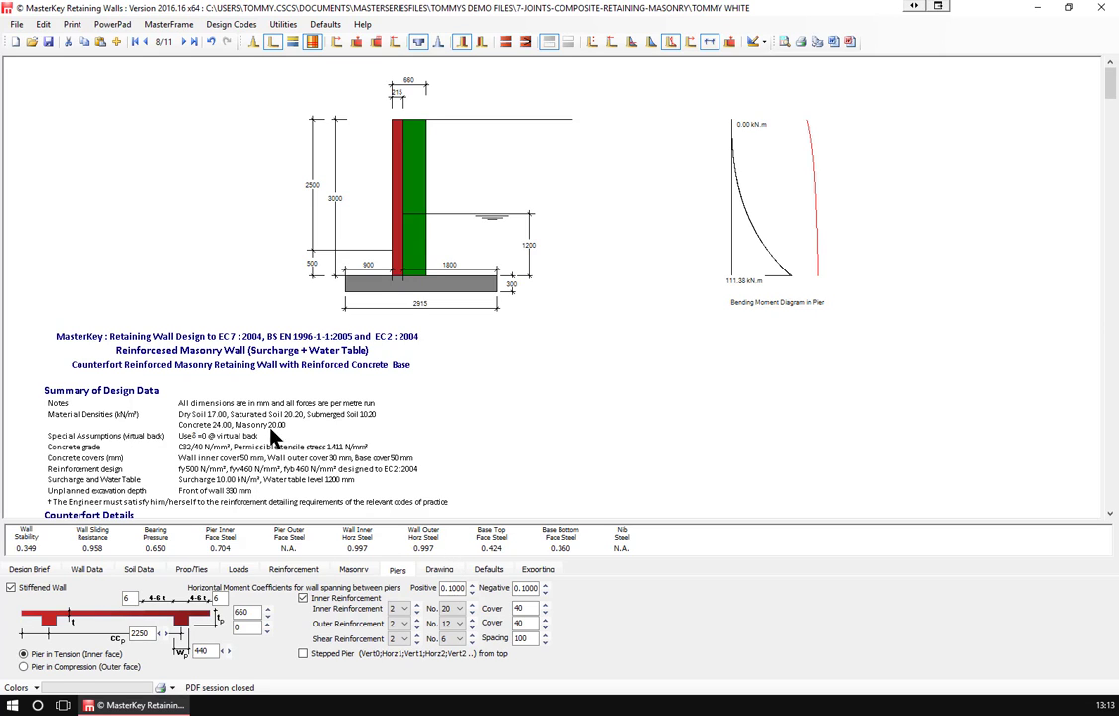
# - Examine the masonry properties and the wall and base reinforcement settings of the counterfort wall
pyautogui.click(354, 570)
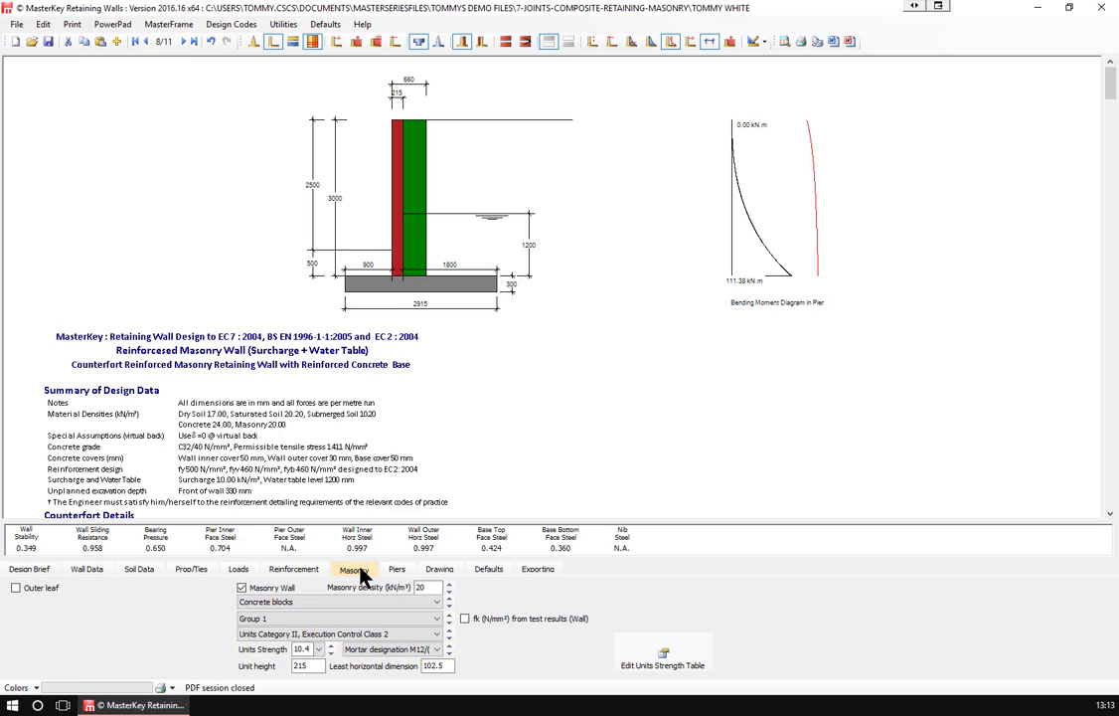
pyautogui.click(280, 575)
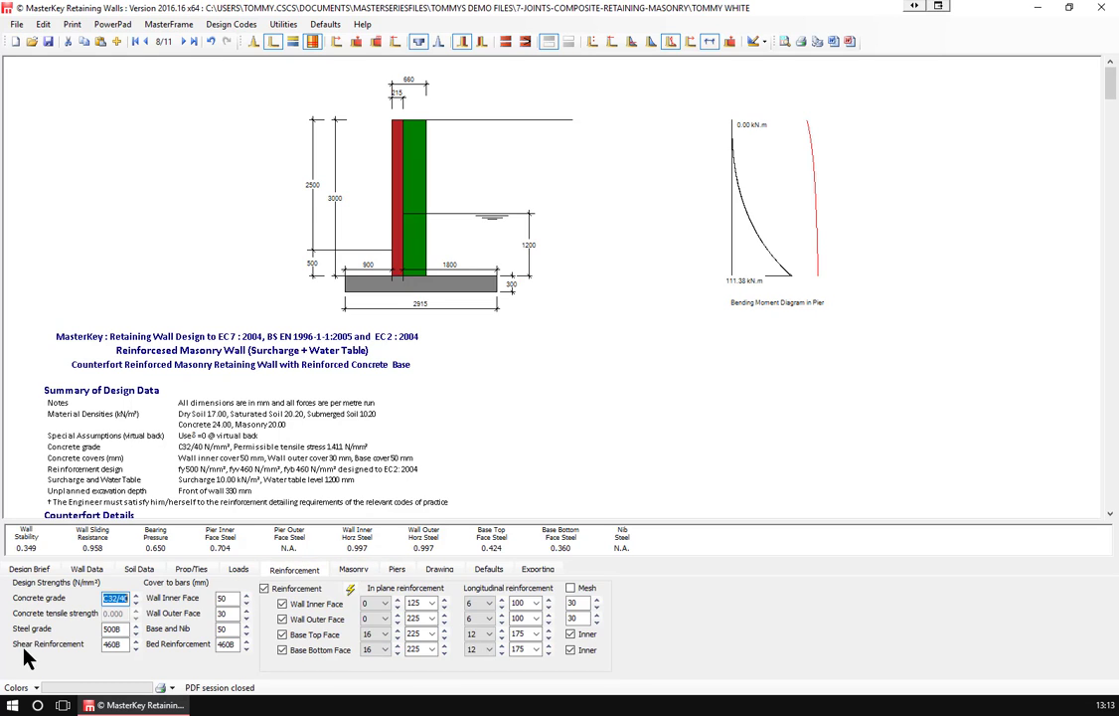
pyautogui.click(477, 618)
pyautogui.click(527, 603)
# - Try the pier in compression on the outer face, then restore it to tension on the inner face
pyautogui.click(396, 569)
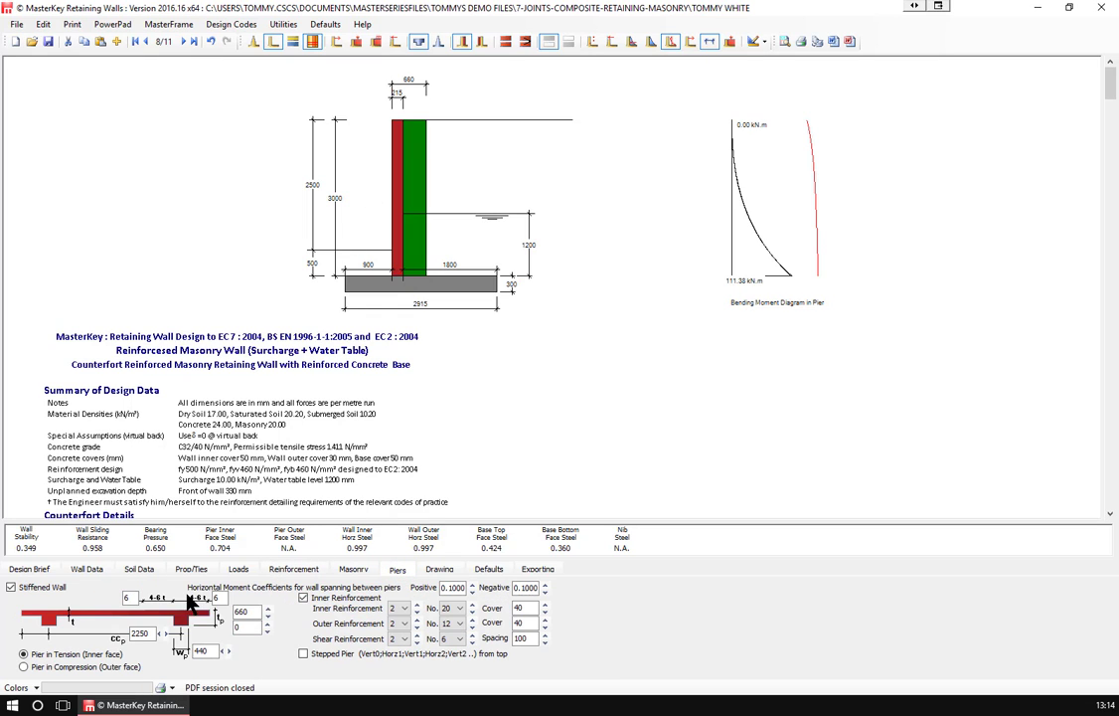
pyautogui.click(449, 609)
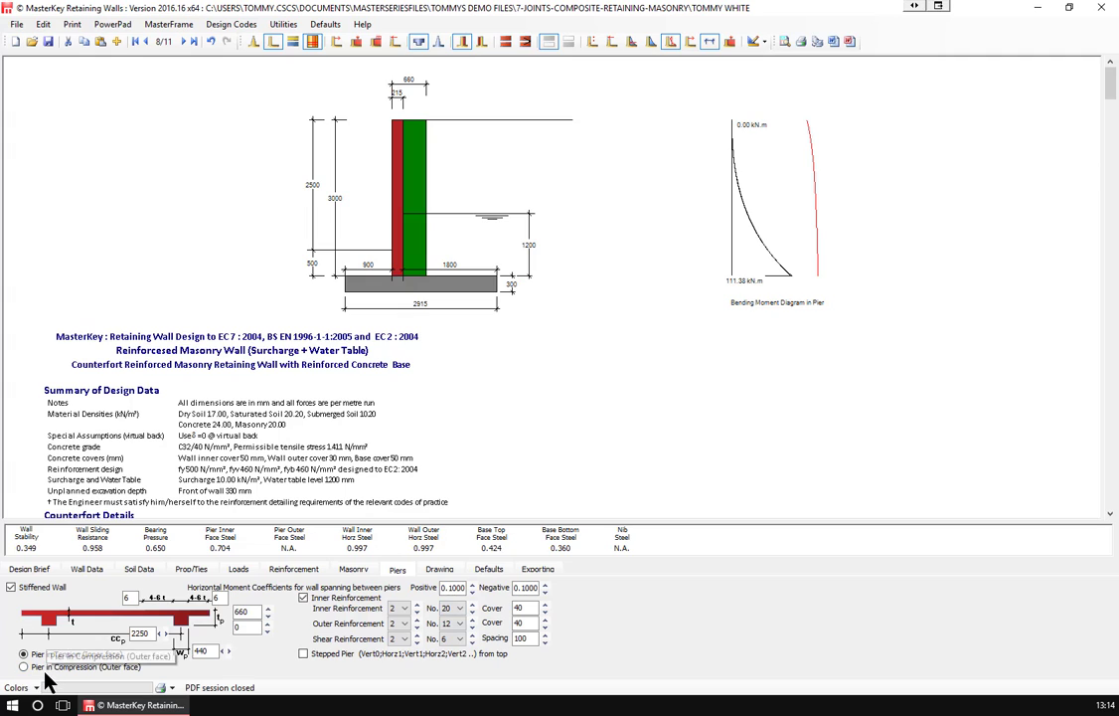
pyautogui.click(39, 668)
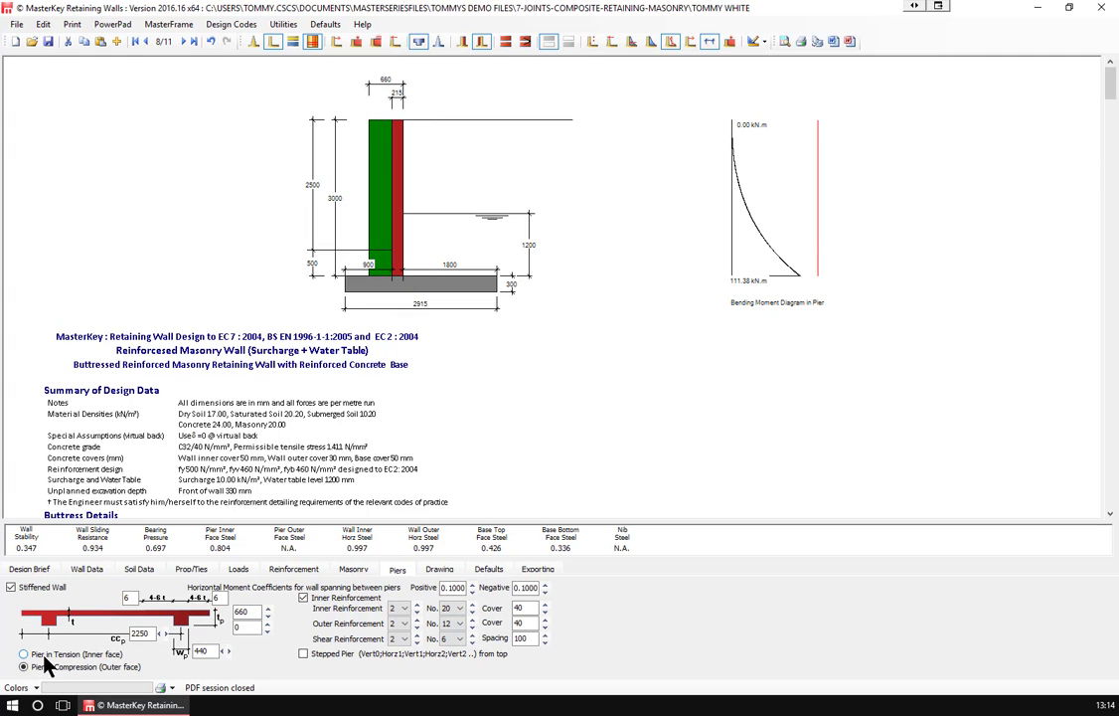
pyautogui.click(42, 655)
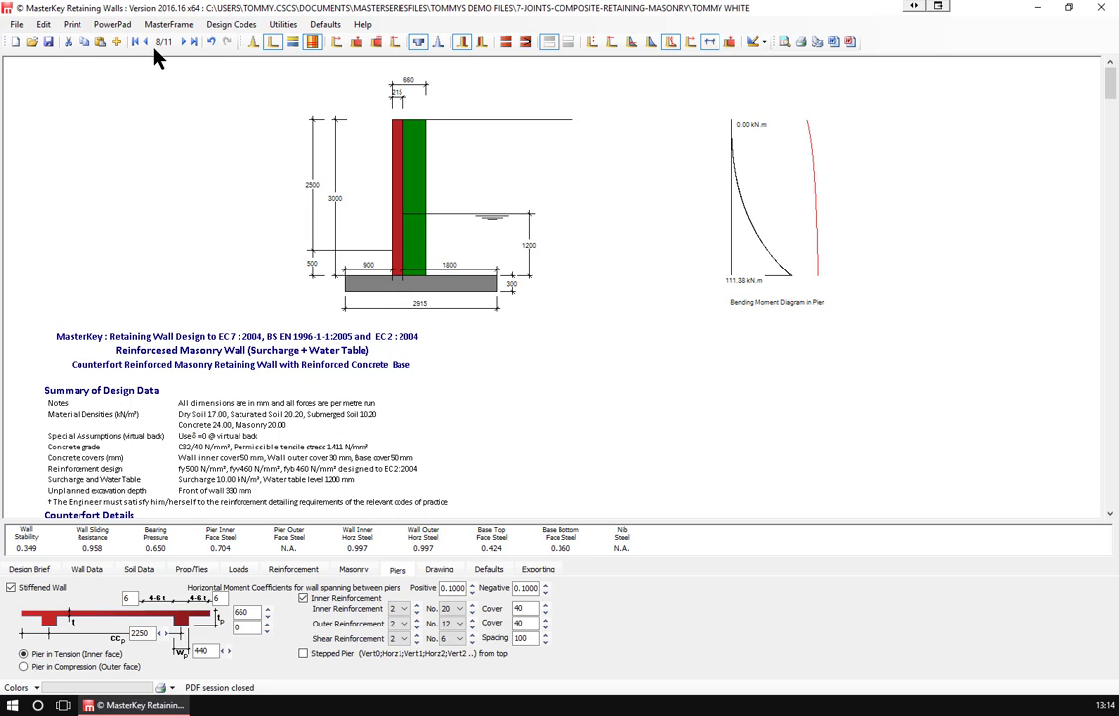
# - Move on to the ninth design, the reinforced concrete wall, and examine its wall, base and water table dimensions
pyautogui.click(183, 42)
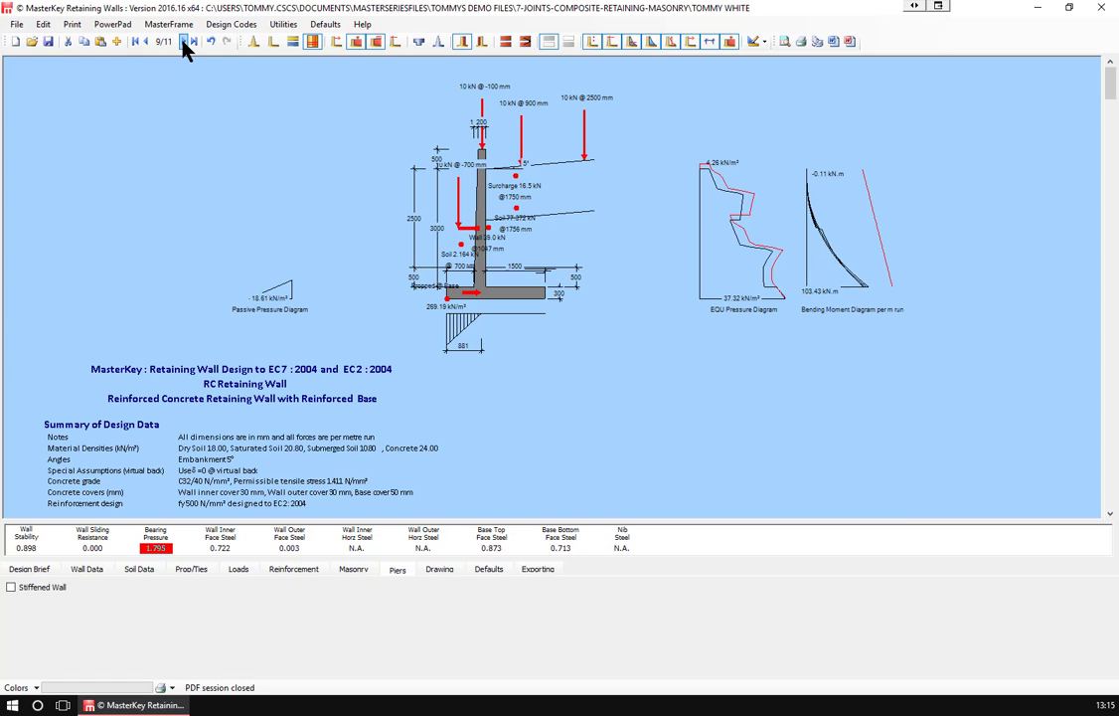
pyautogui.click(88, 567)
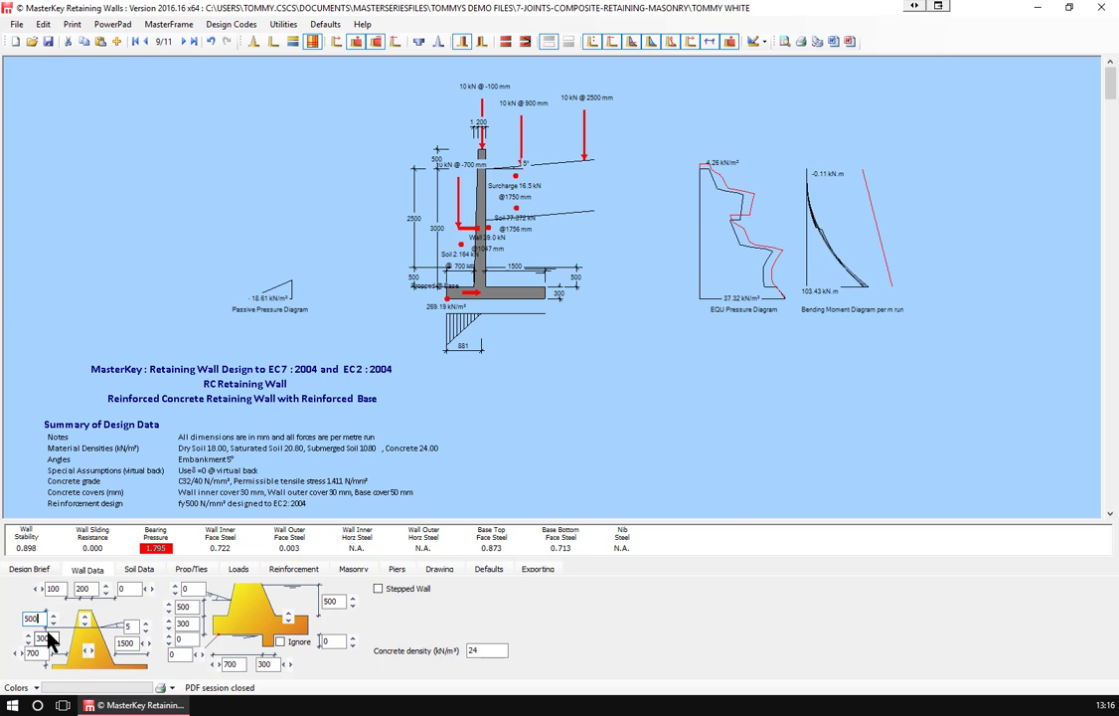
pyautogui.click(184, 606)
pyautogui.click(188, 622)
pyautogui.click(332, 601)
# - Try raising the water table behind the wall to 800 mm, then return it to 500 mm
pyautogui.click(352, 599)
pyautogui.click(353, 599)
pyautogui.click(353, 599)
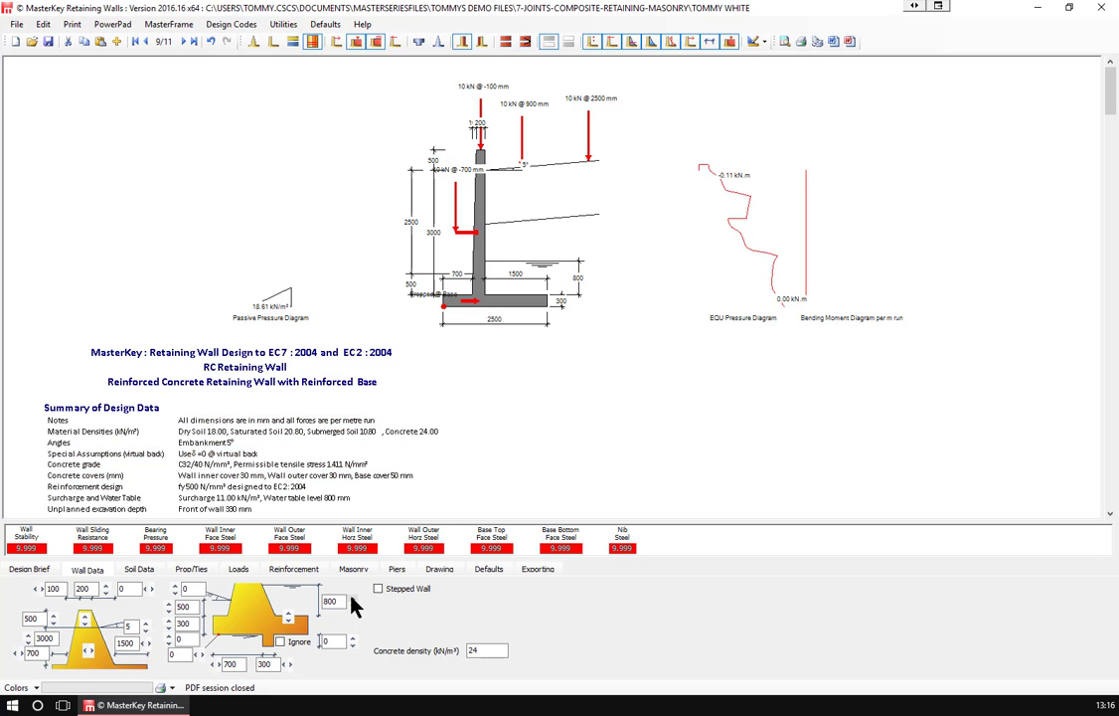
pyautogui.click(353, 605)
pyautogui.click(352, 605)
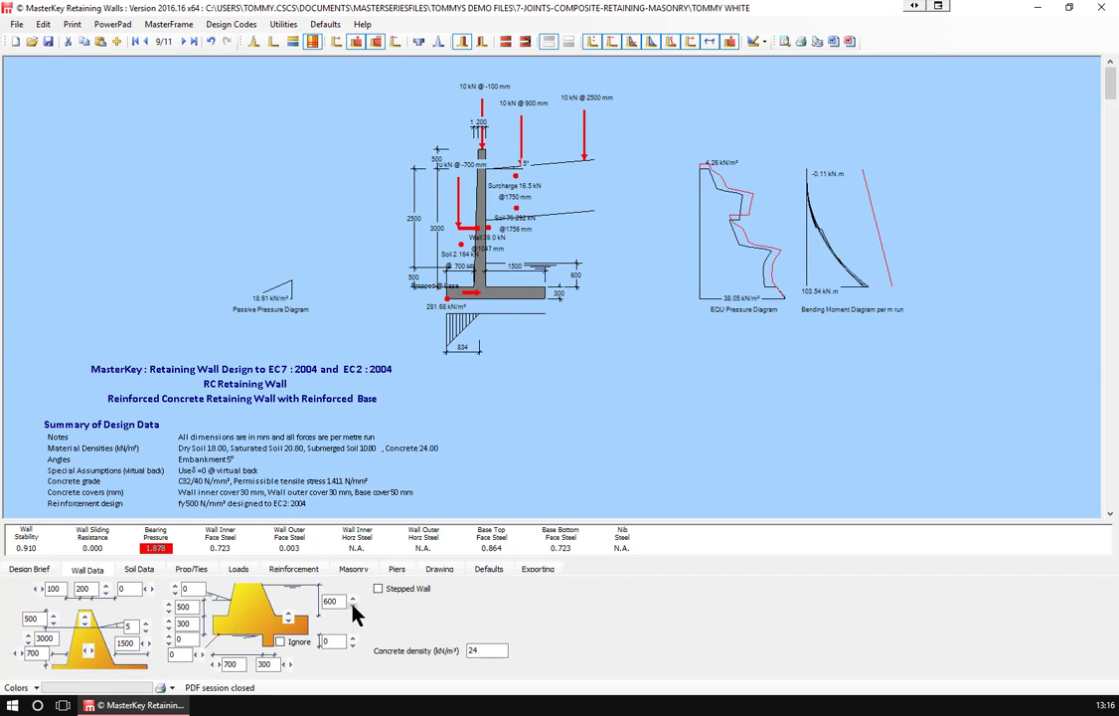
pyautogui.click(353, 606)
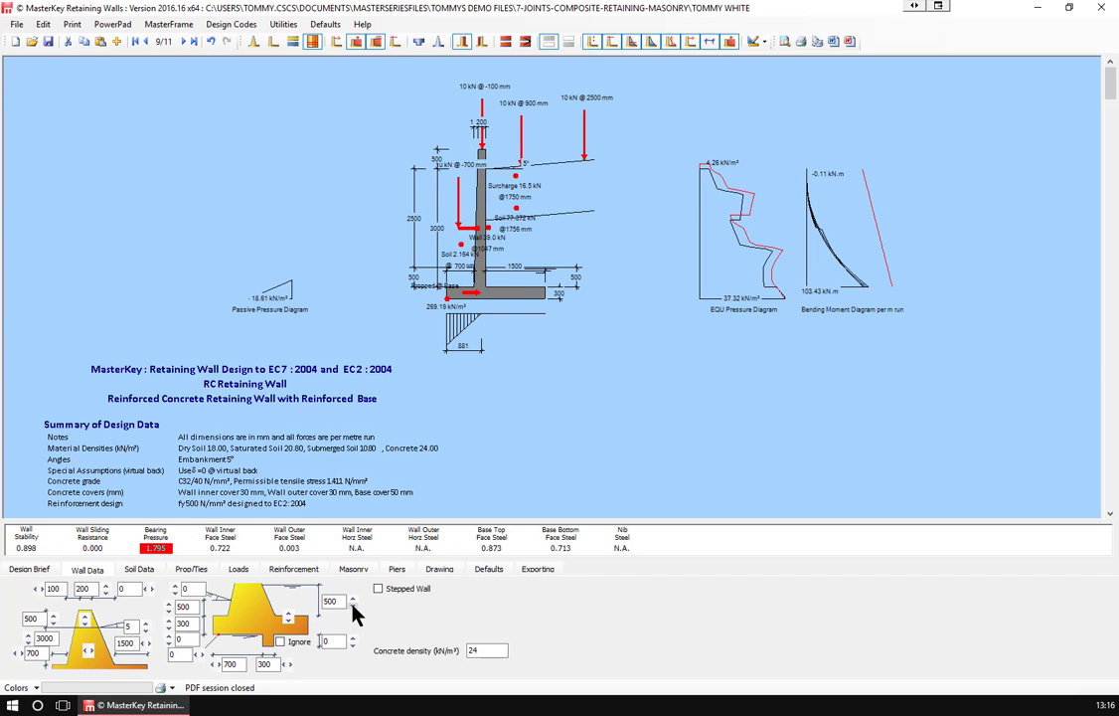
# - Lower the water table behind the wall in stages down to 0 mm
pyautogui.click(353, 605)
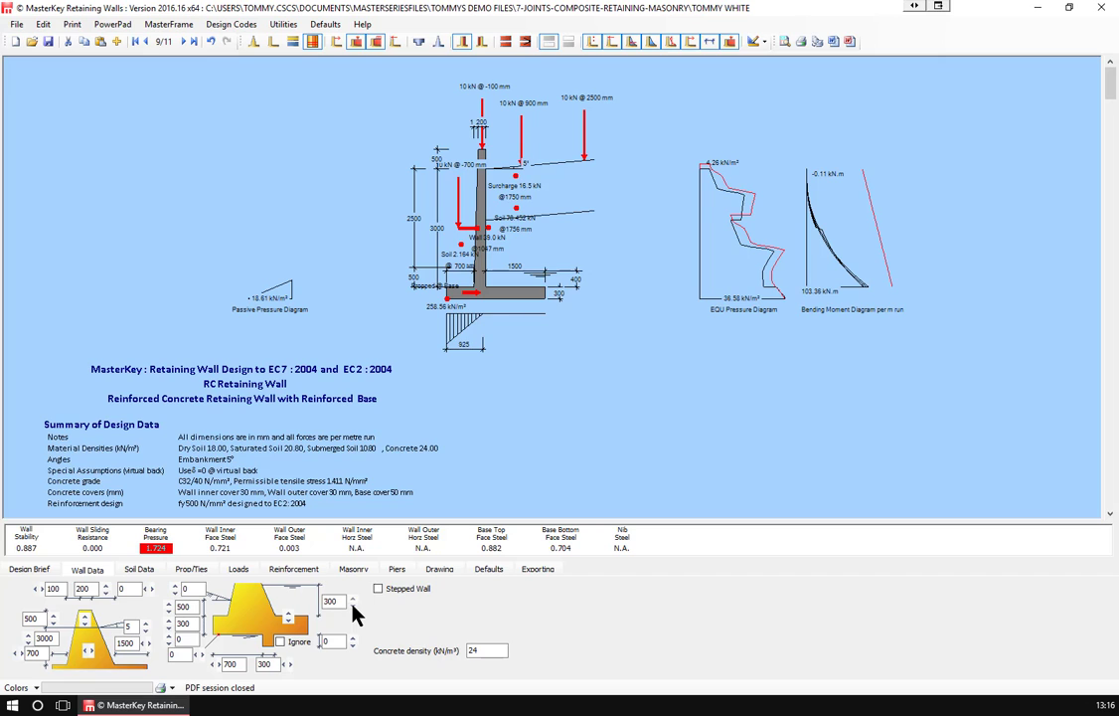
pyautogui.click(352, 606)
pyautogui.click(353, 606)
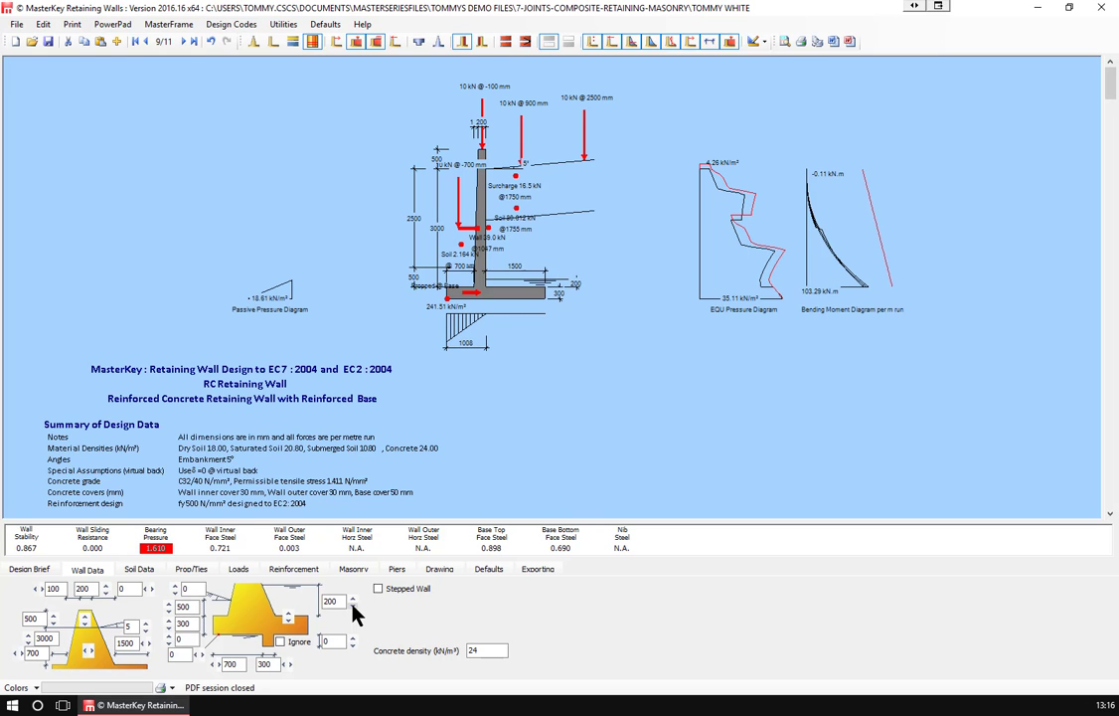
pyautogui.click(352, 605)
pyautogui.click(352, 605)
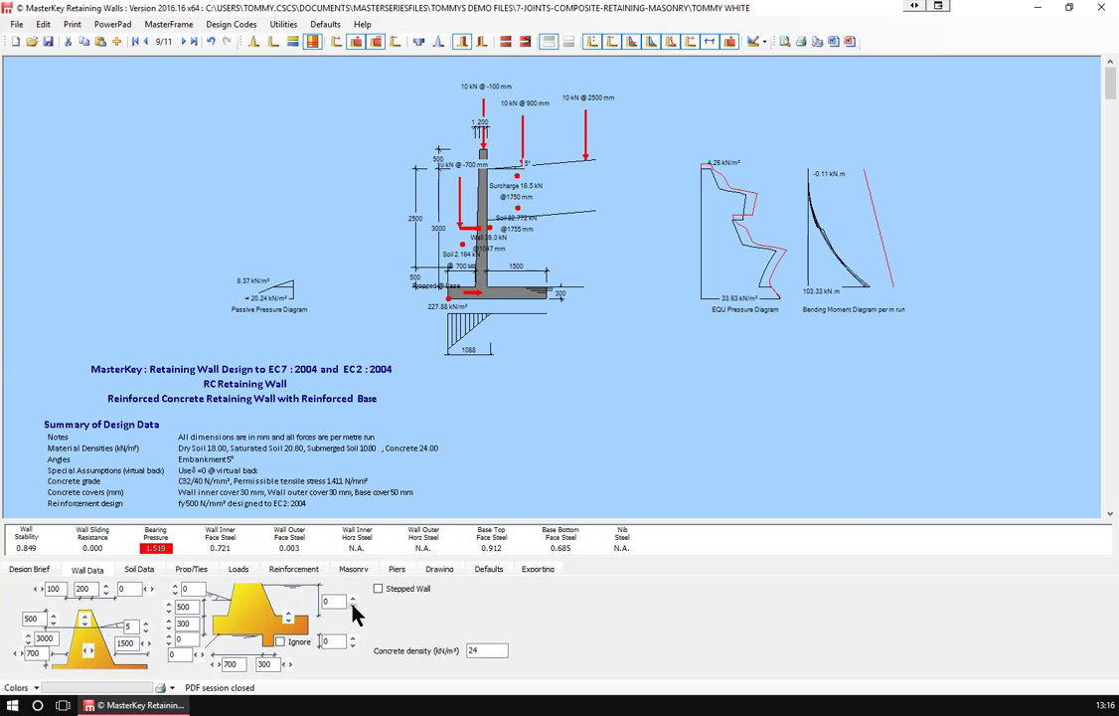
# - Try a 3000 mm water table level at the height of the wall, then a level of -500 mm below it
pyautogui.write('30000')
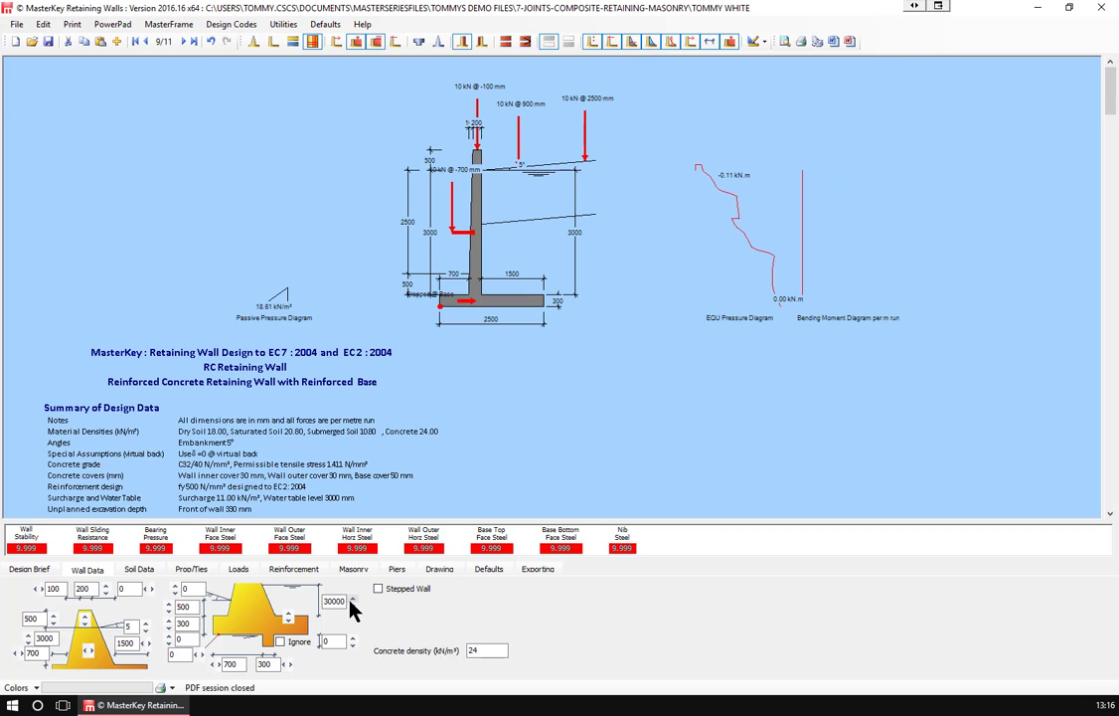
pyautogui.click(351, 605)
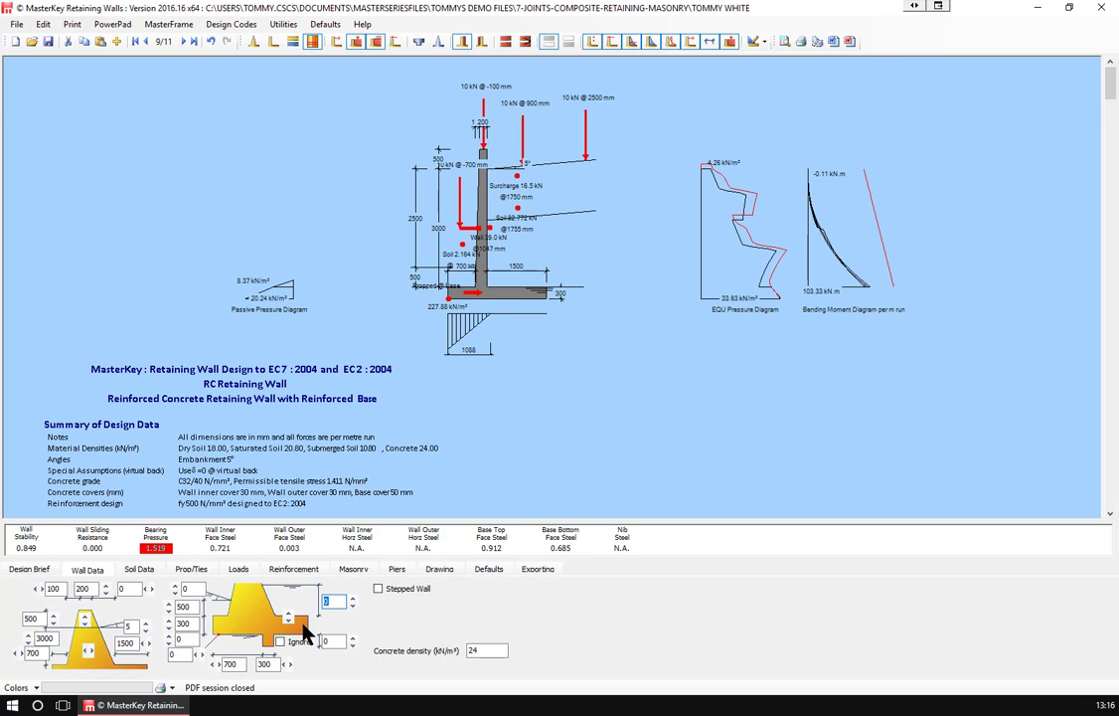
pyautogui.press('BackSpace')
pyautogui.write('-500')
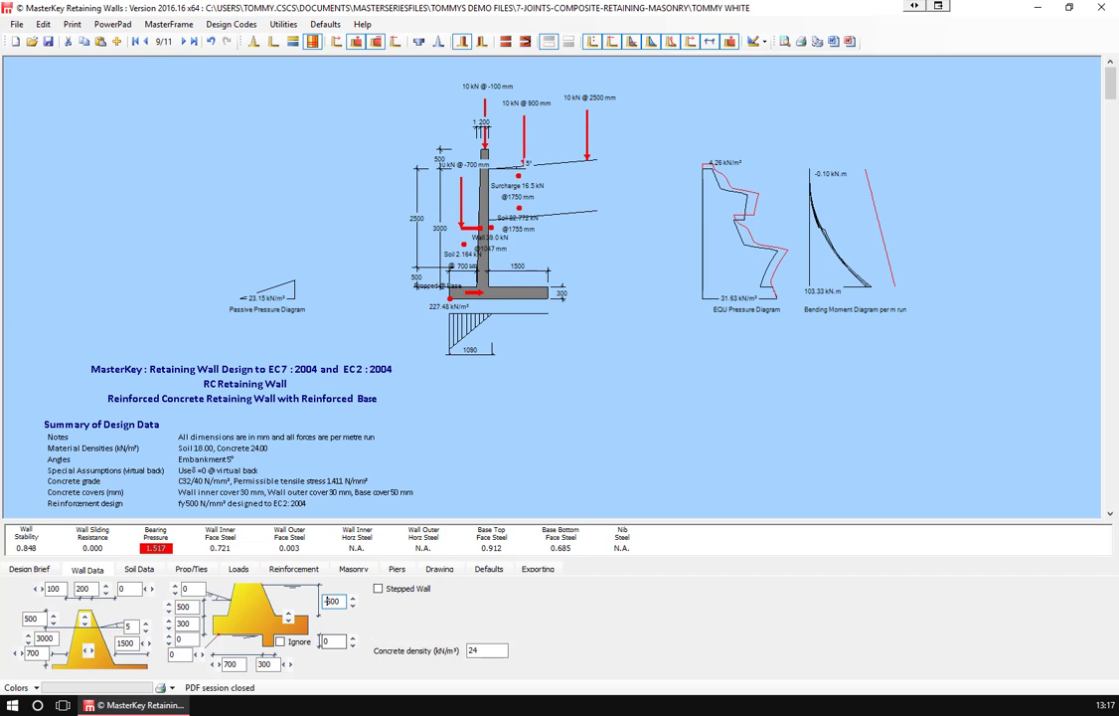
# - Raise the water table level to 900 mm, then bring it down to 600 mm
pyautogui.click(352, 600)
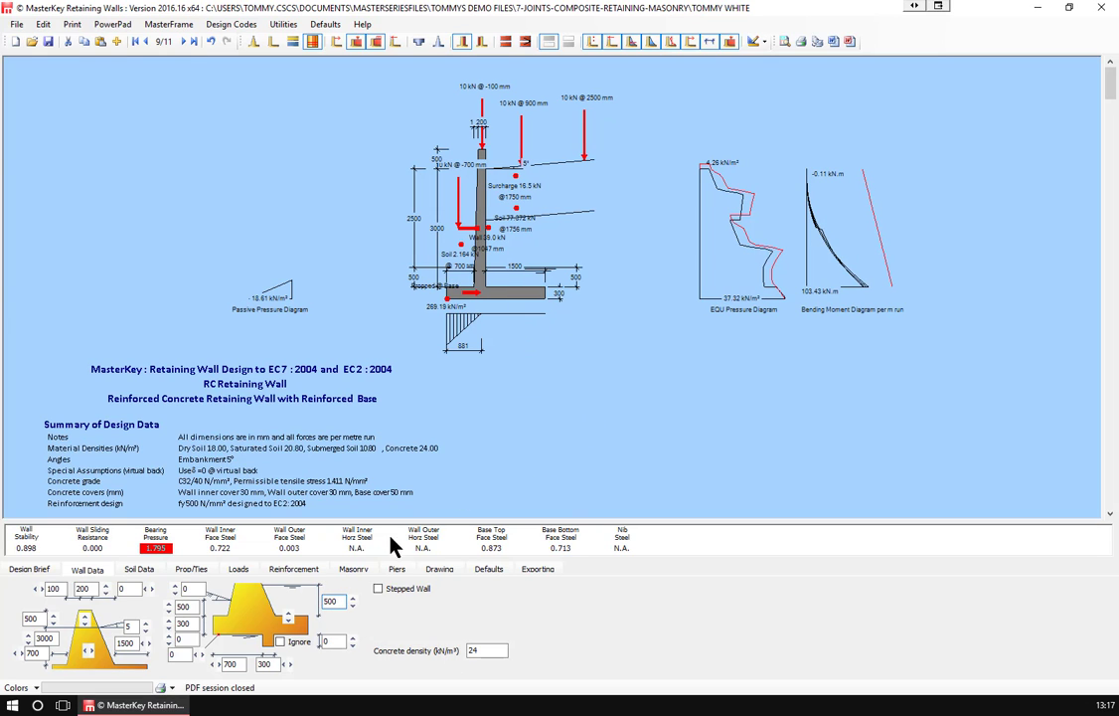
pyautogui.click(352, 597)
pyautogui.click(352, 597)
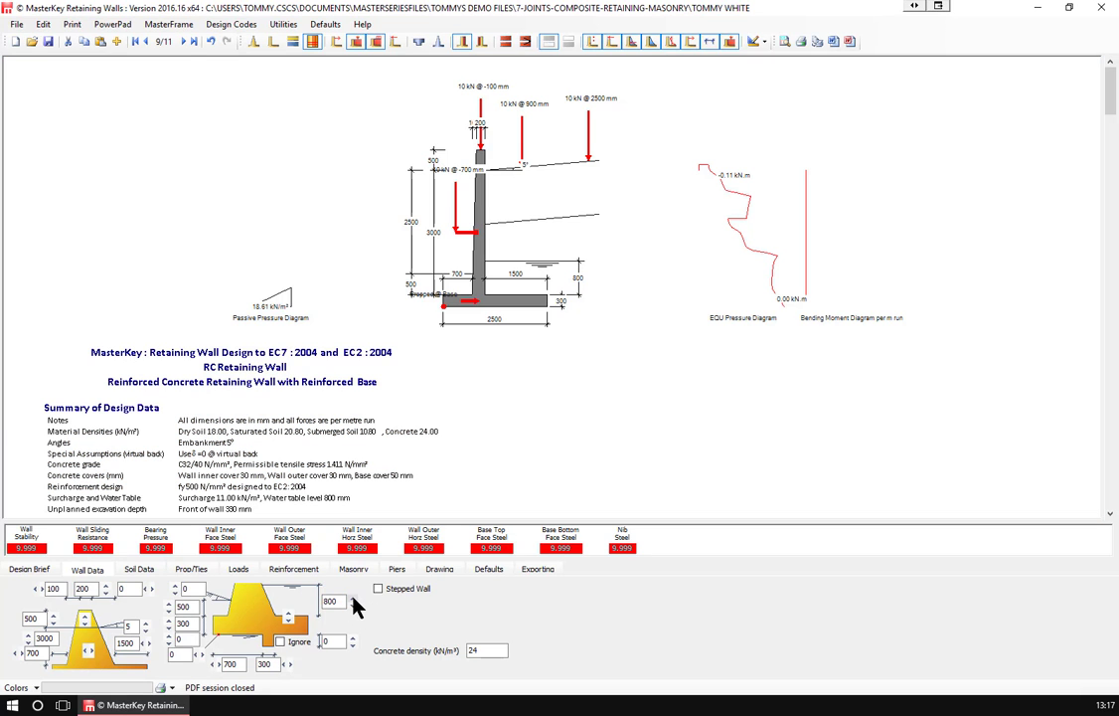
pyautogui.click(352, 606)
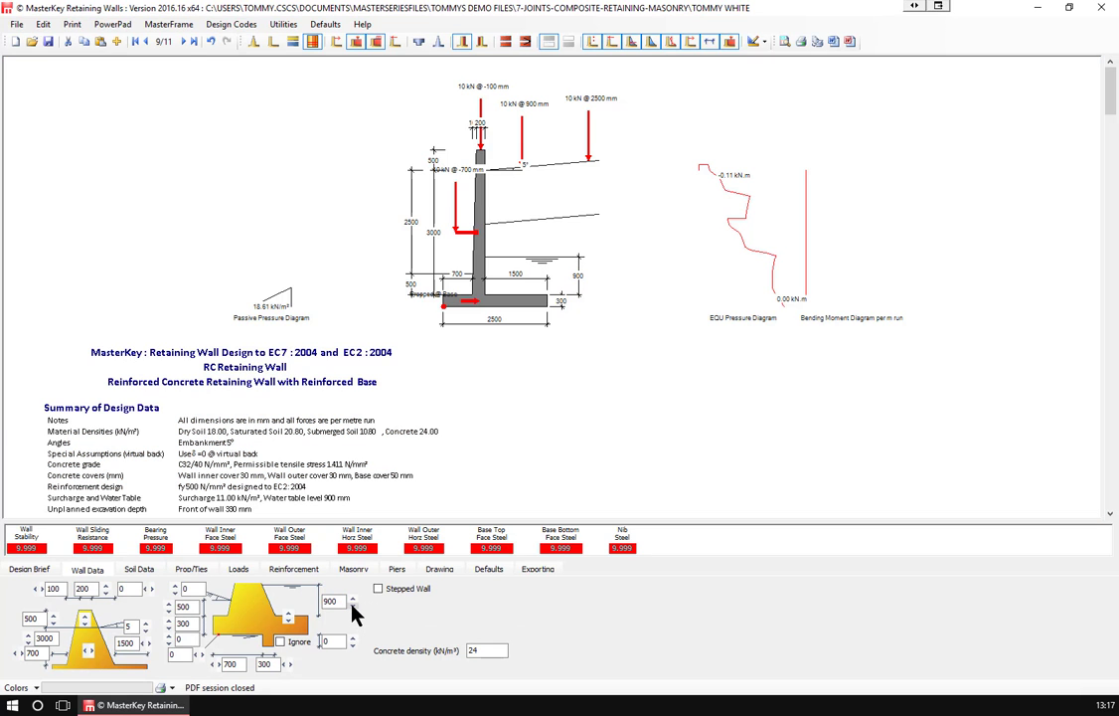
pyautogui.click(353, 606)
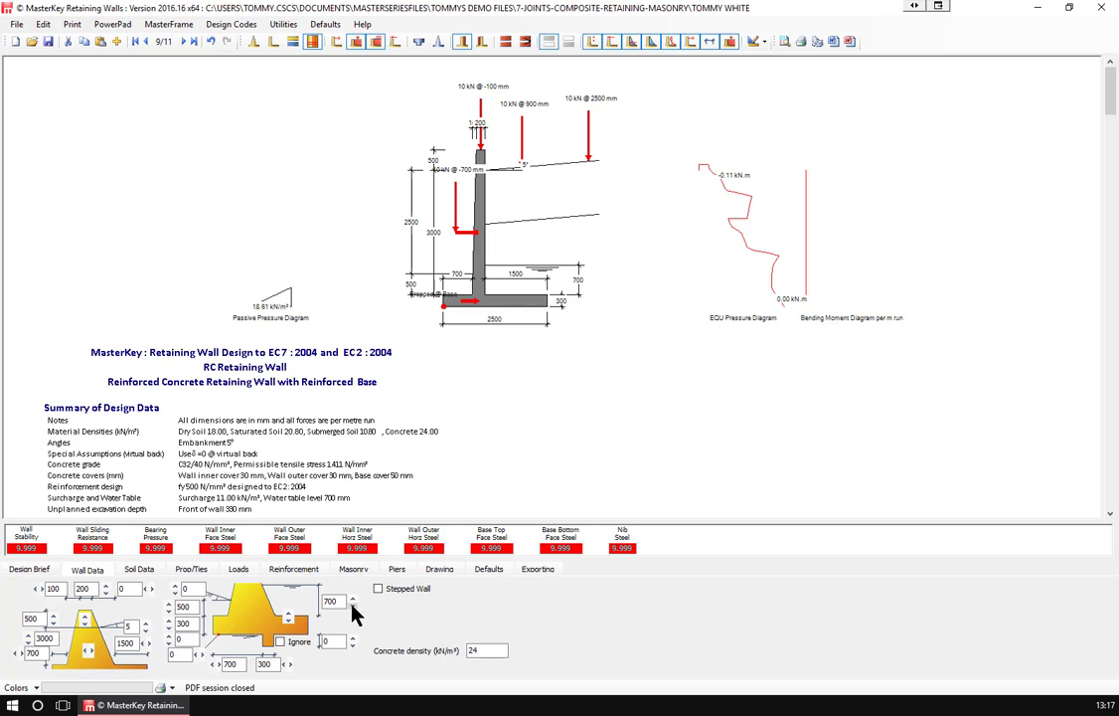
pyautogui.click(352, 607)
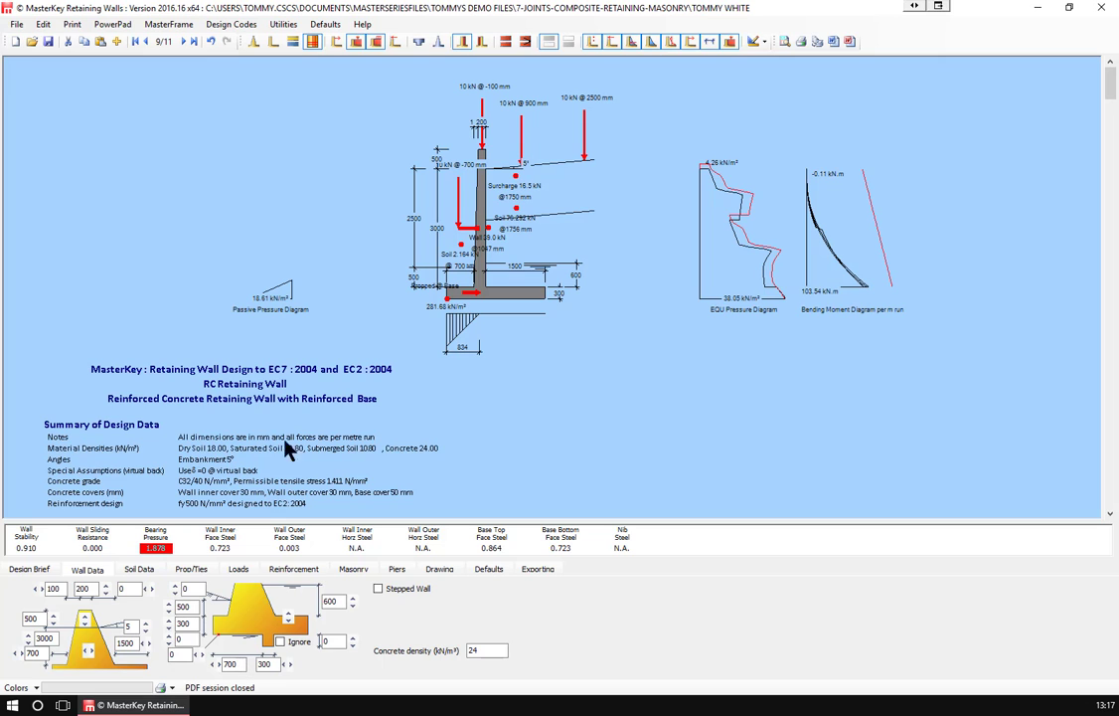
# - Examine the soil properties of the front soil and of the upper and lower layers of the back soil
pyautogui.click(140, 569)
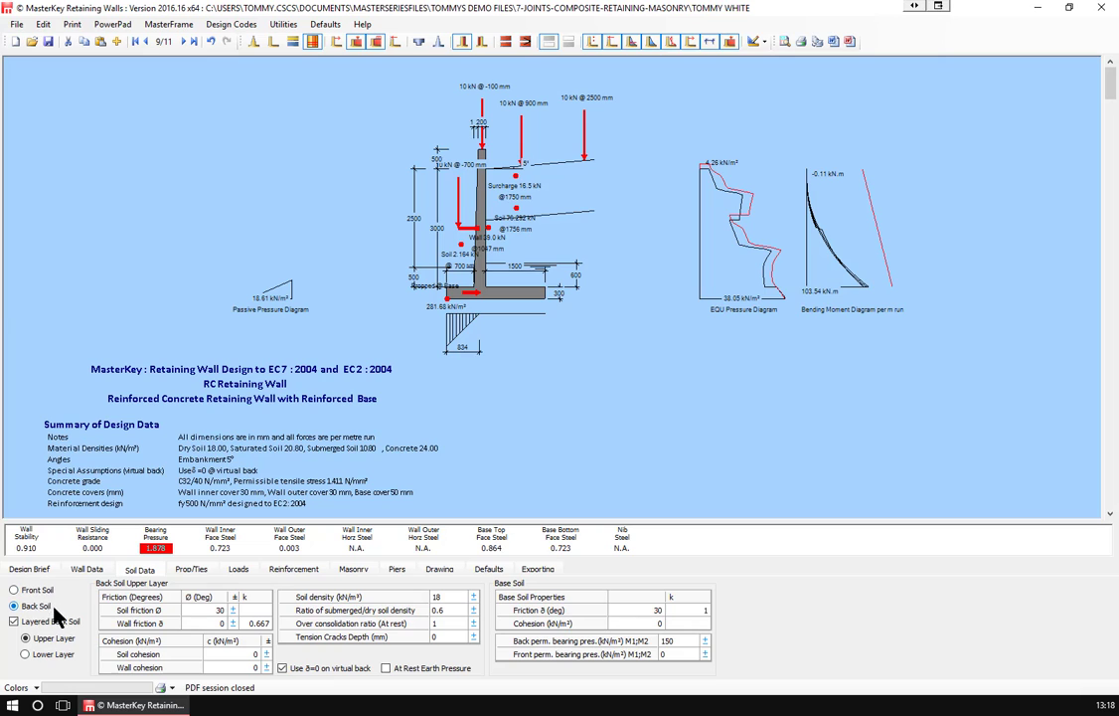
pyautogui.click(15, 590)
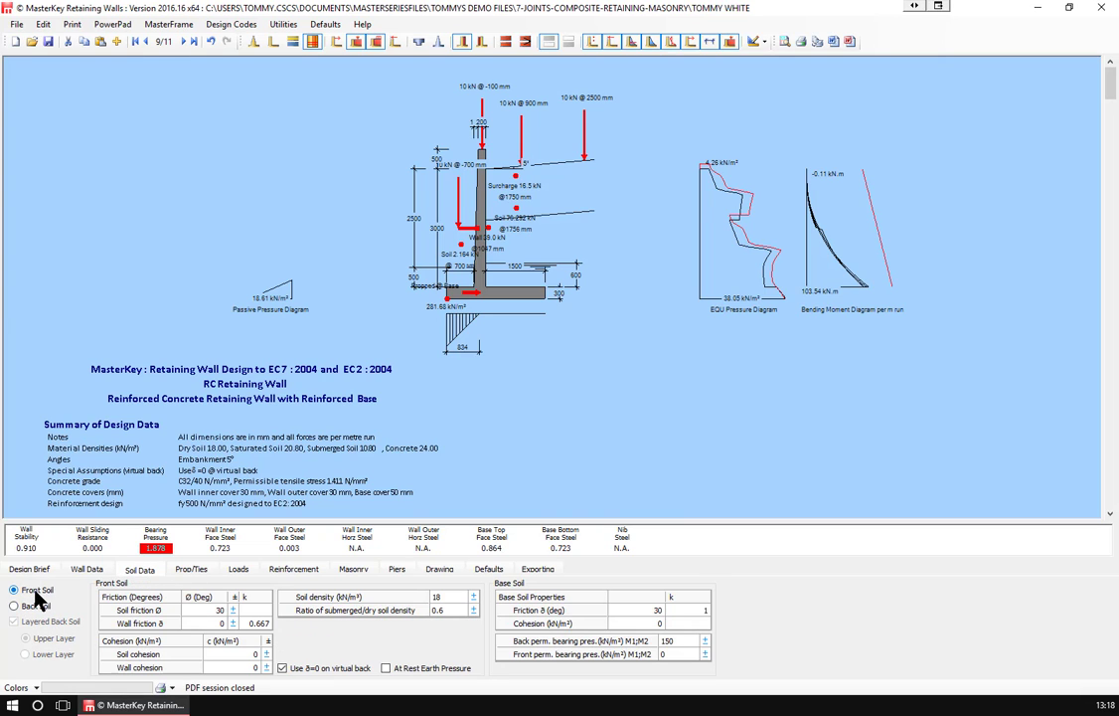
pyautogui.click(22, 605)
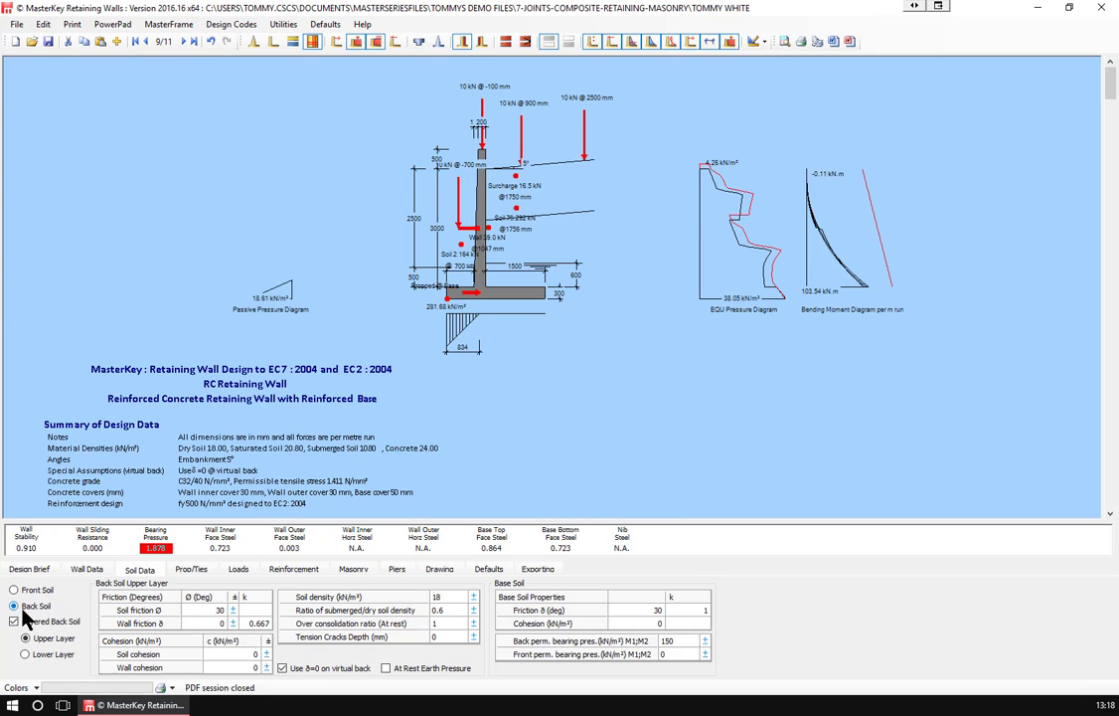
pyautogui.click(45, 656)
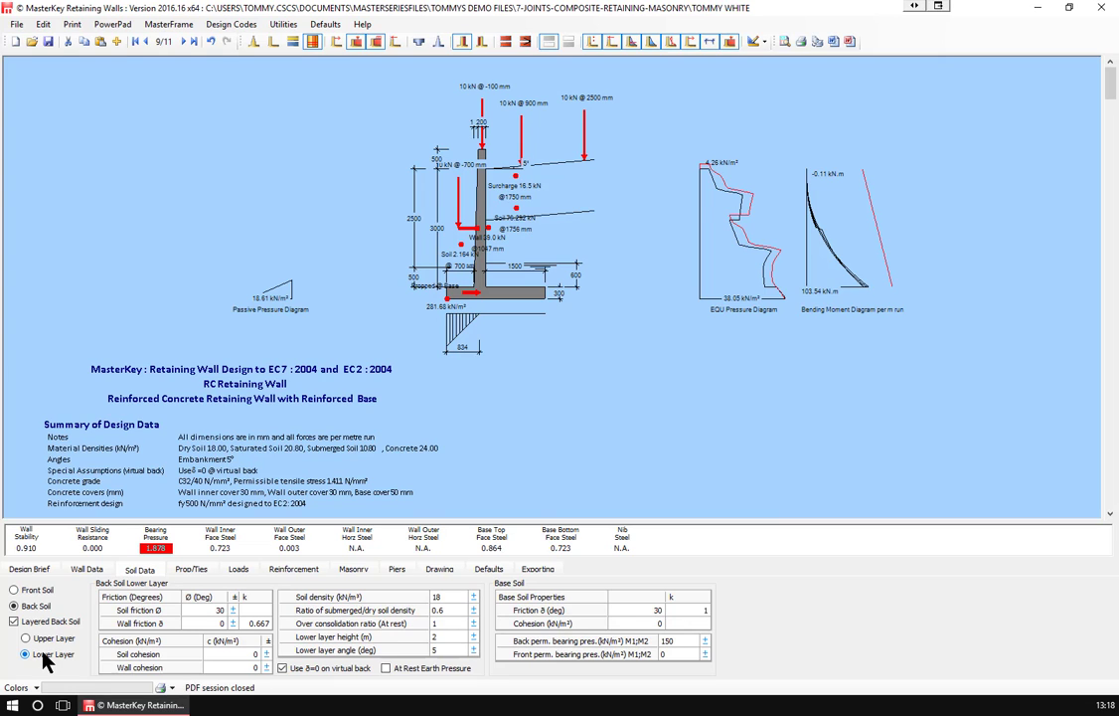
pyautogui.click(42, 641)
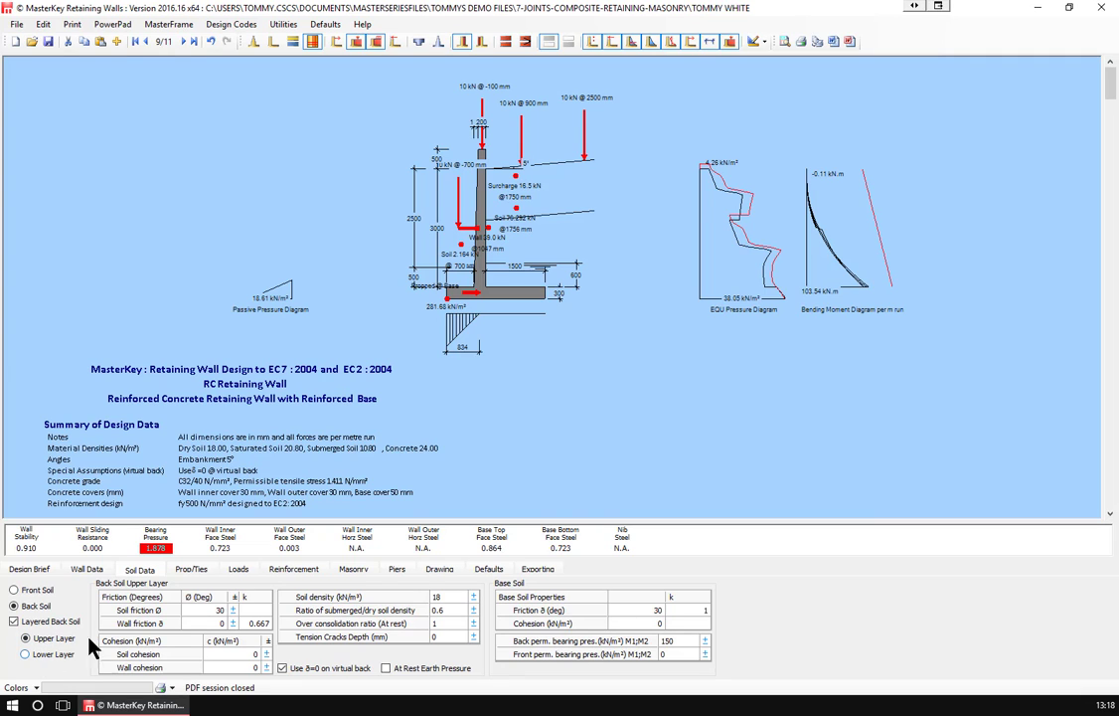
# - Set the back soil density to 17 kN/m³ for the upper layer and 20 kN/m³ for the lower layer
pyautogui.click(452, 596)
pyautogui.write('17')
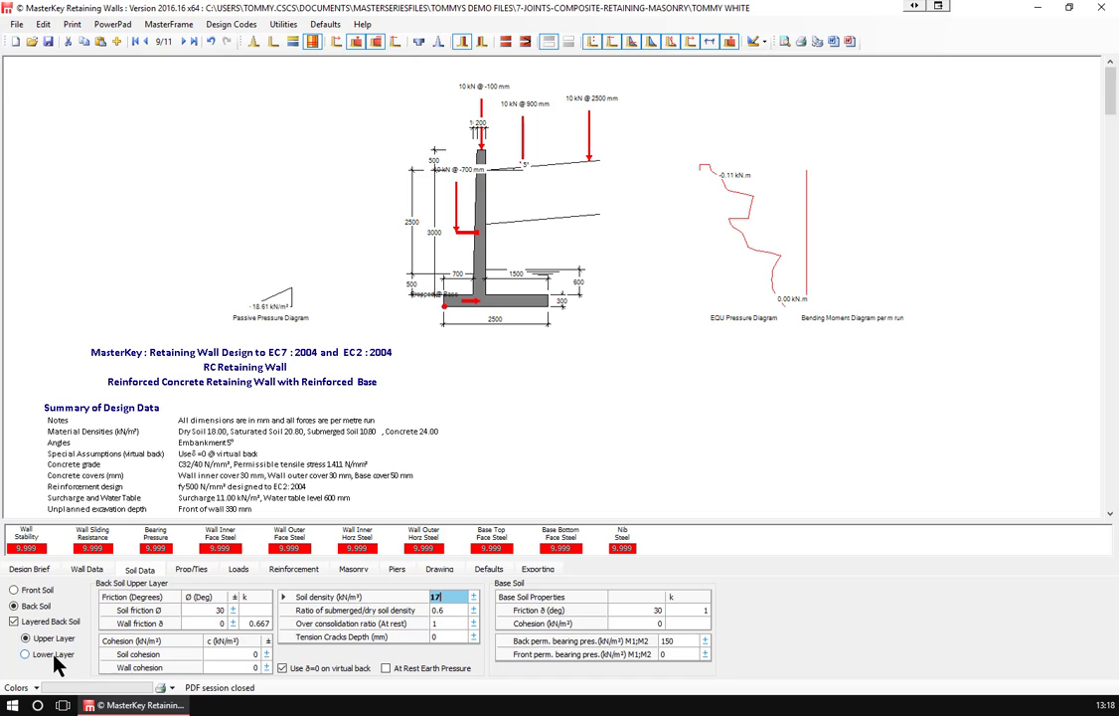
pyautogui.click(49, 654)
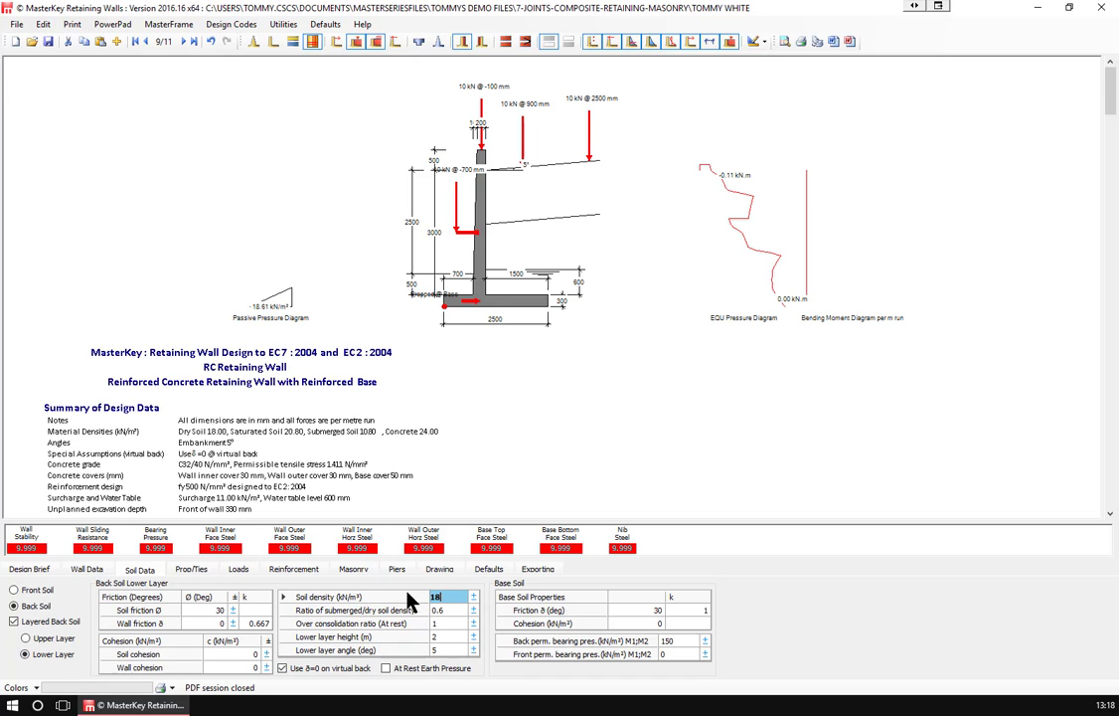
pyautogui.write('20')
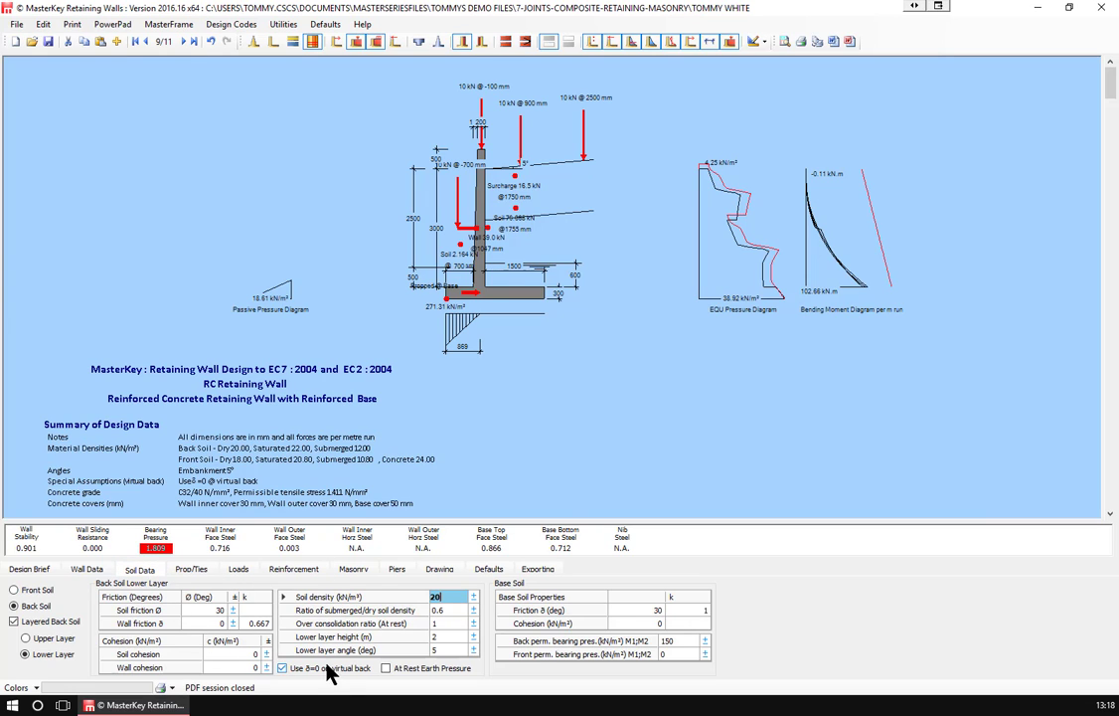
# - Try the wall without the prop at its base, then restore the base prop
pyautogui.click(197, 572)
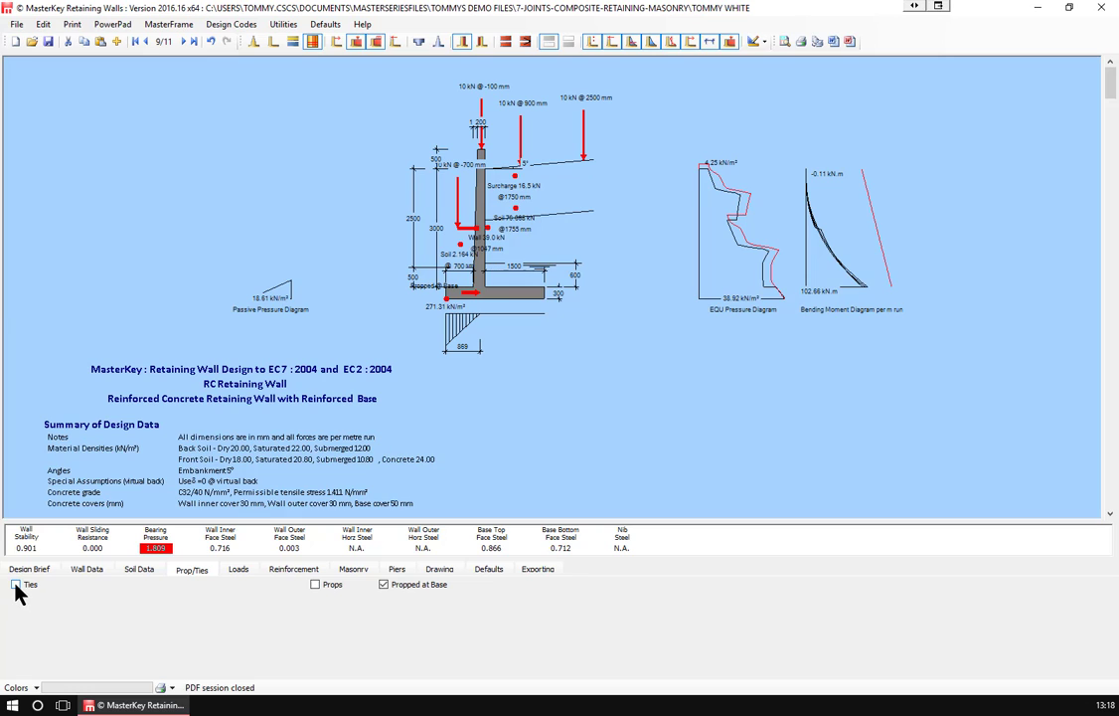
pyautogui.click(385, 585)
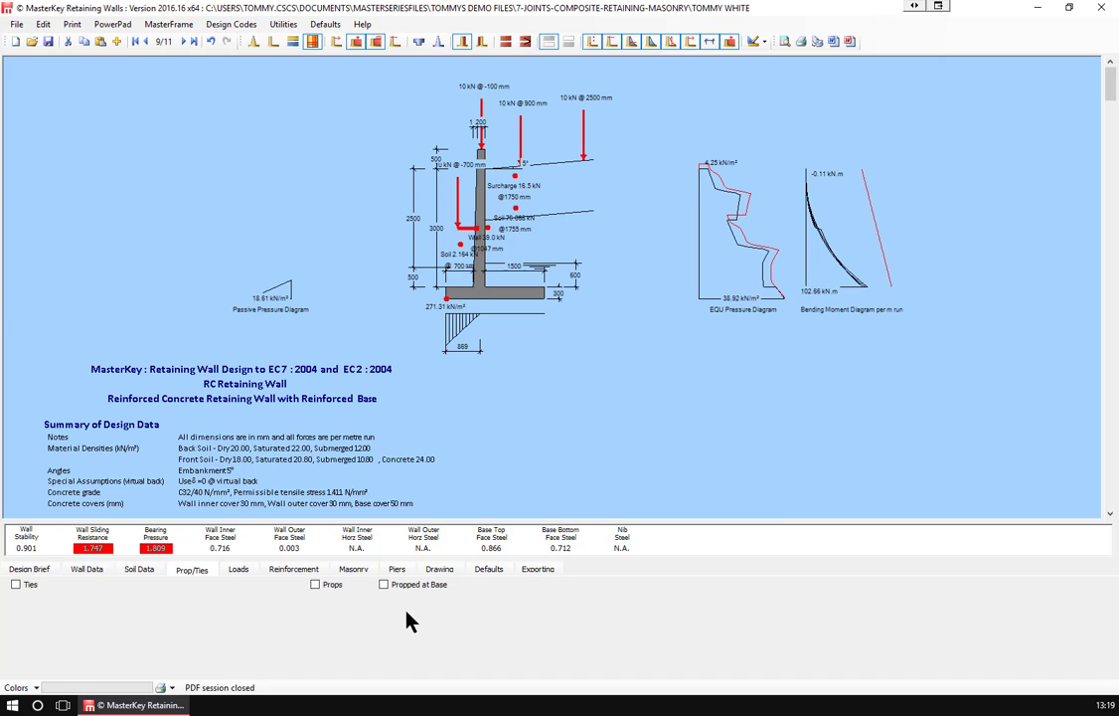
pyautogui.click(385, 585)
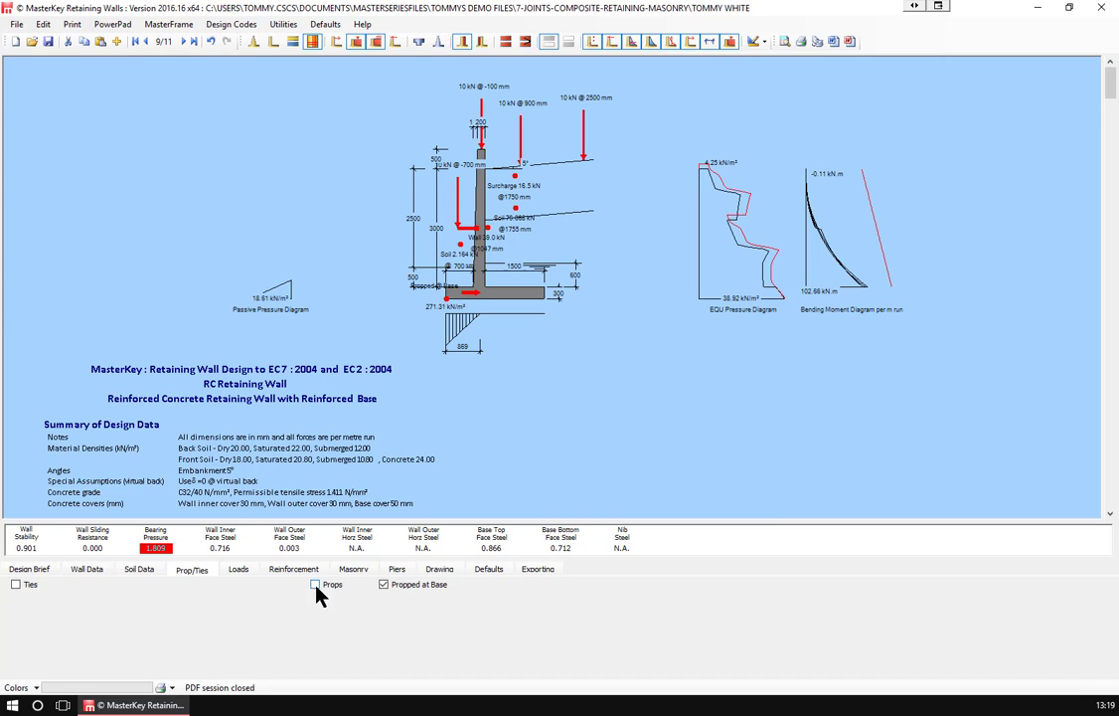
# - Enable props with Prop 1 at 2300 mm and open its spring stiffness for editing
pyautogui.click(316, 586)
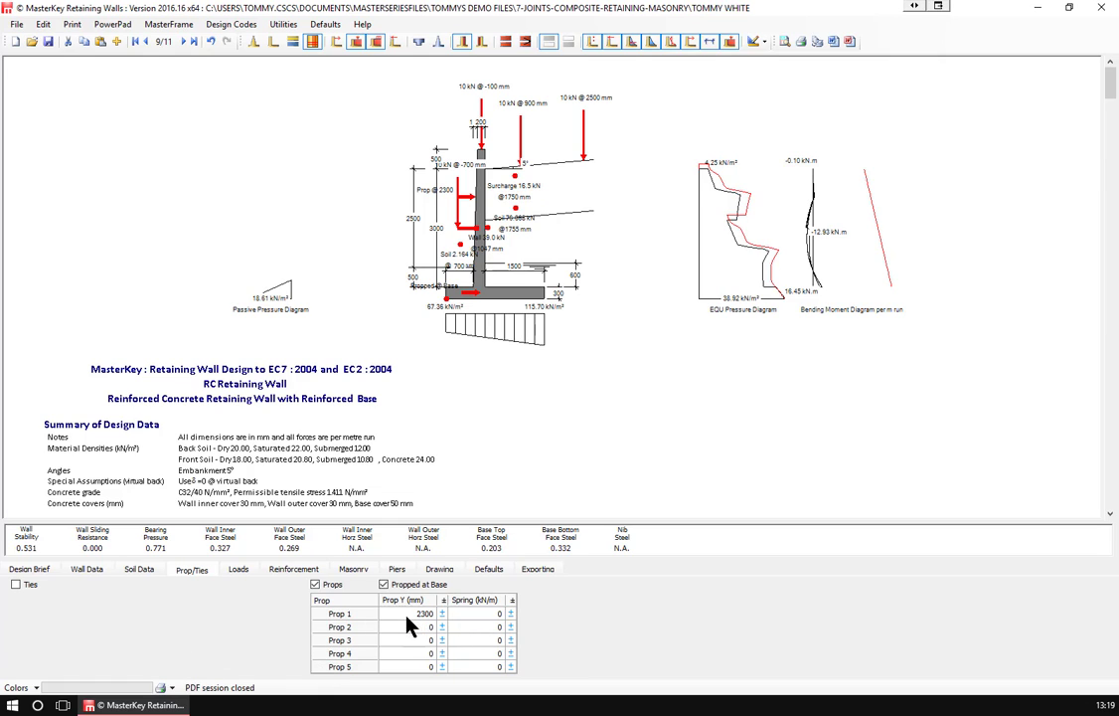
pyautogui.press('Return')
pyautogui.click(480, 613)
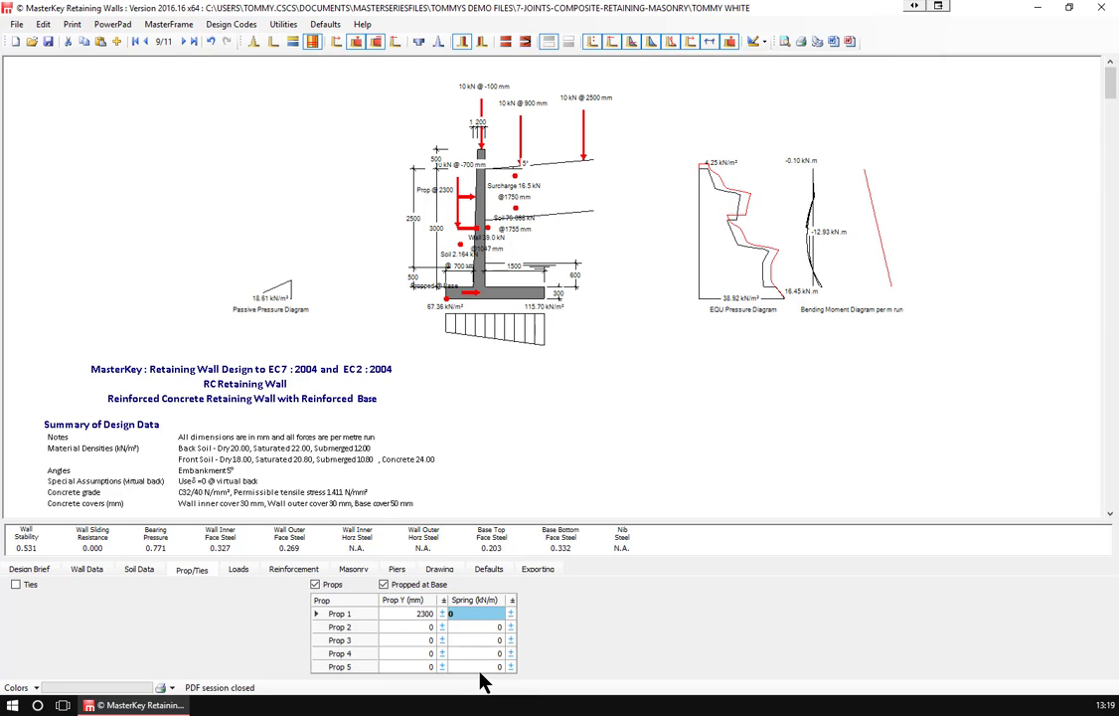
# - Try spring stiffnesses of 1, 100, 10000 and 10000000 kN/m for Prop 1, and clear the value
pyautogui.write('1')
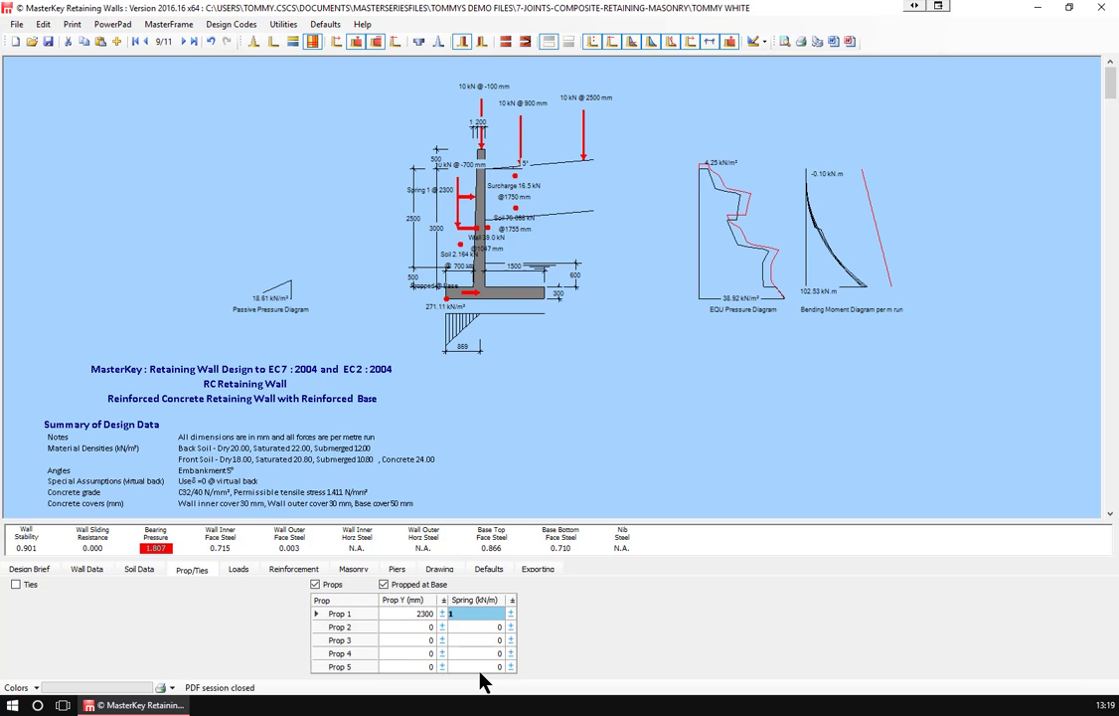
pyautogui.press('BackSpace')
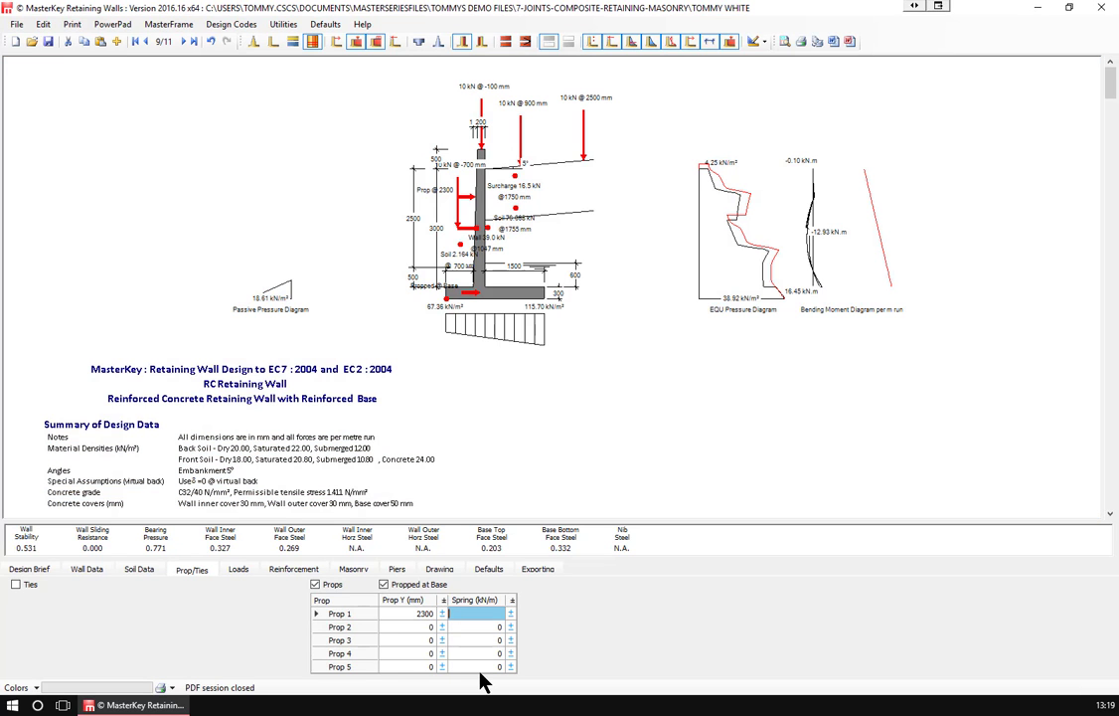
pyautogui.write('100')
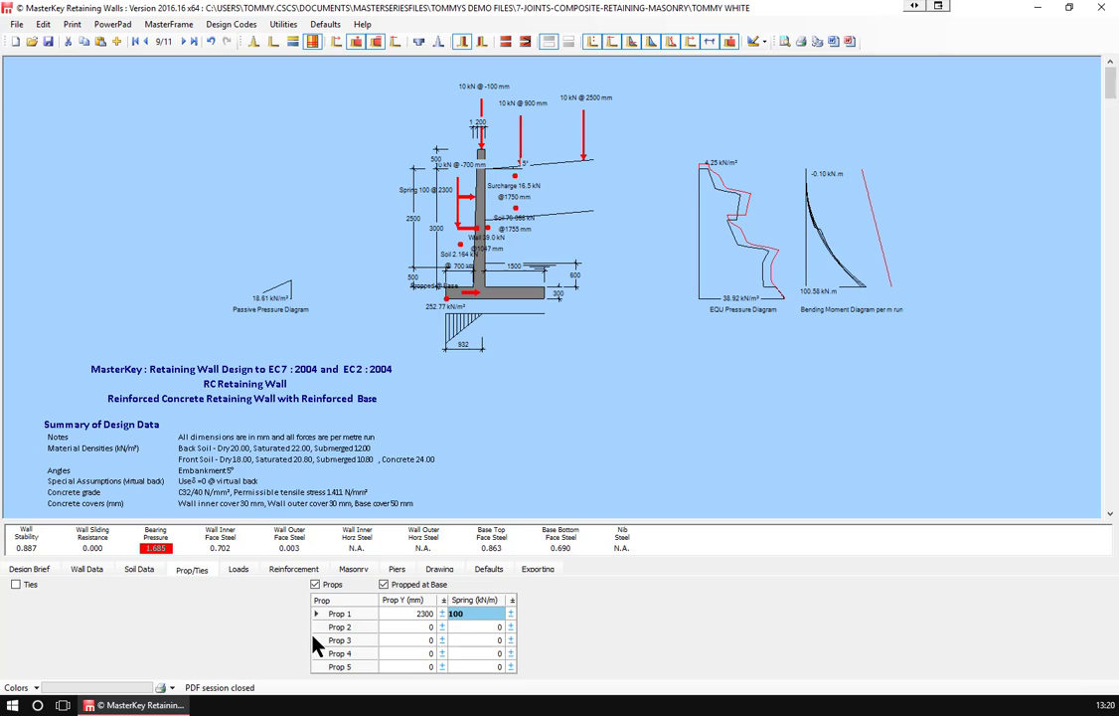
pyautogui.write('00')
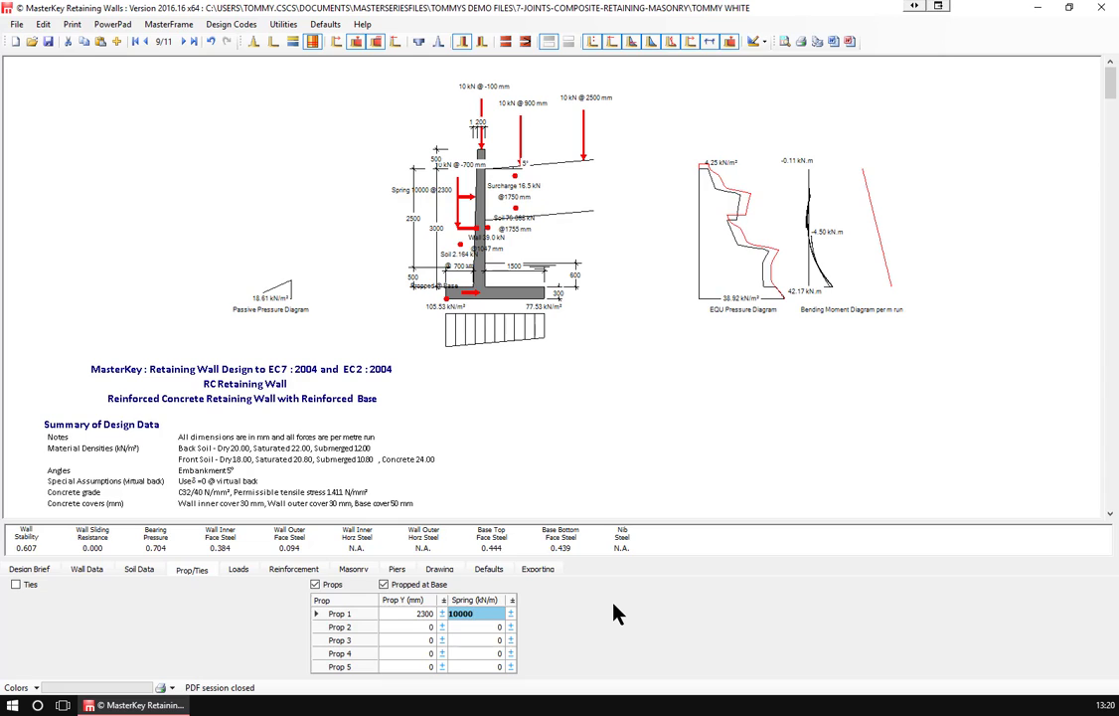
pyautogui.write('000')
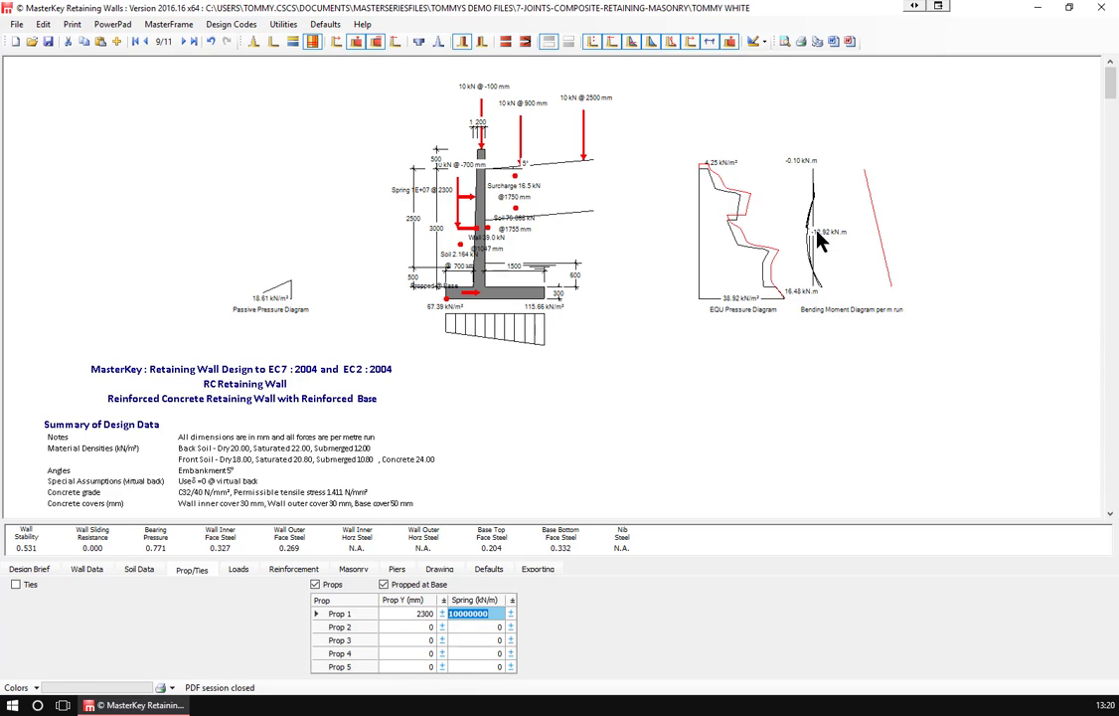
pyautogui.press('BackSpace')
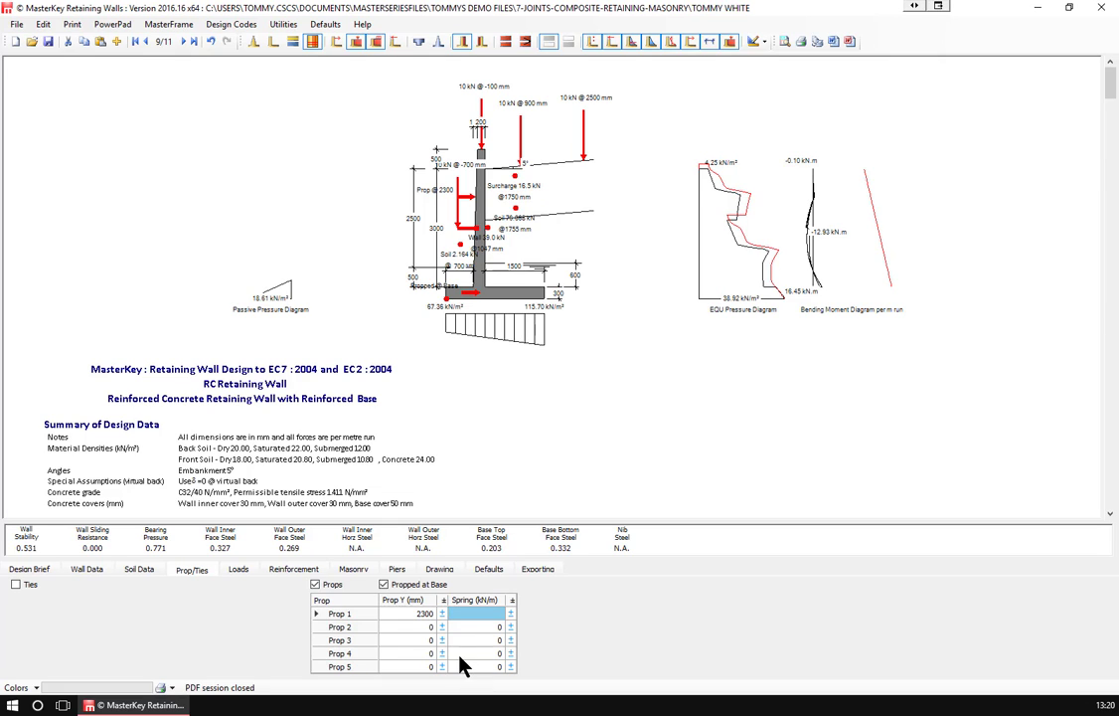
# - Disable the props and try the wall with ties enabled, switching the ties off again
pyautogui.click(316, 586)
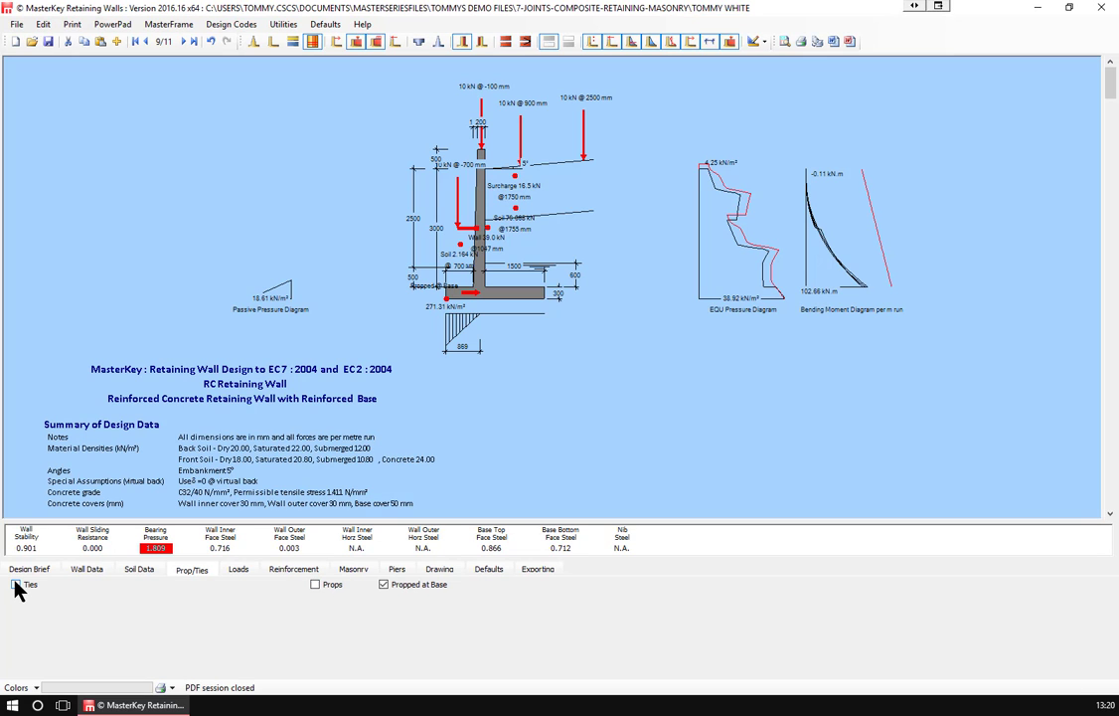
pyautogui.click(17, 586)
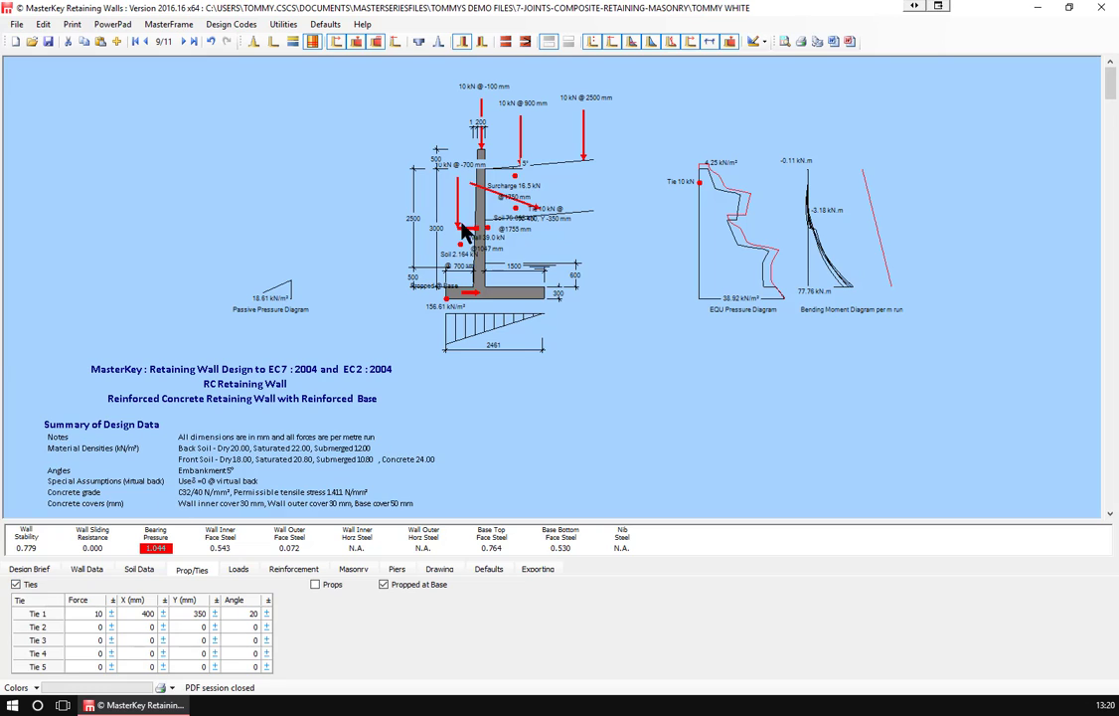
pyautogui.click(15, 585)
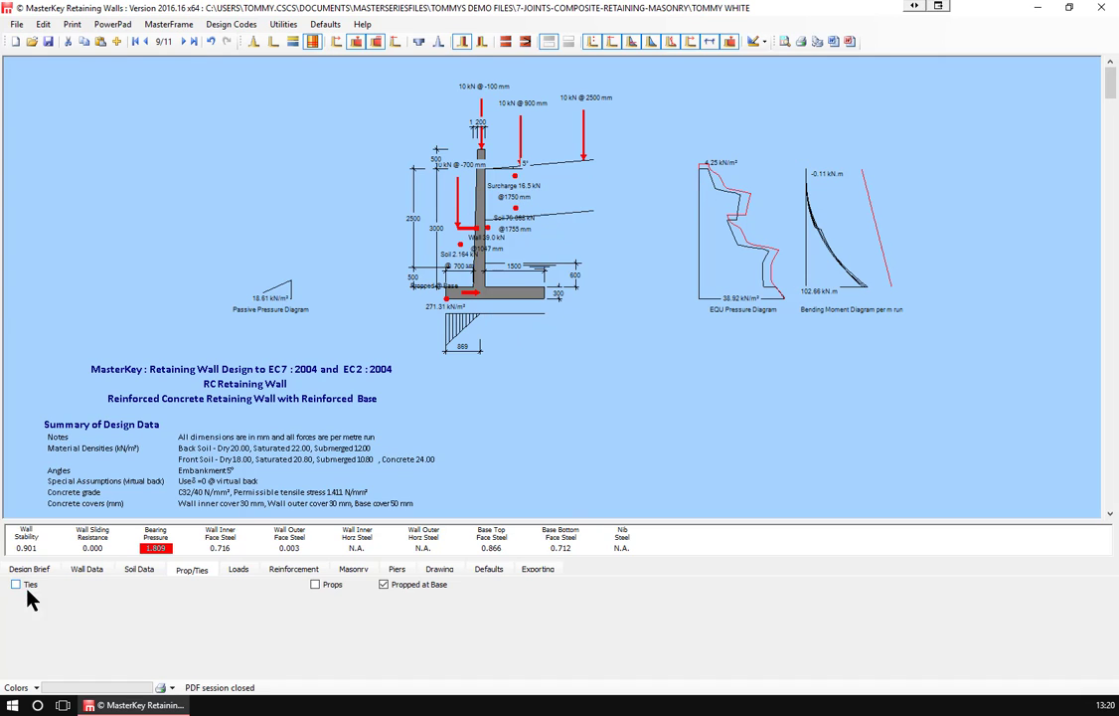
# - Turn off the line loads and the full and partial surcharge loads on the wall
pyautogui.click(239, 572)
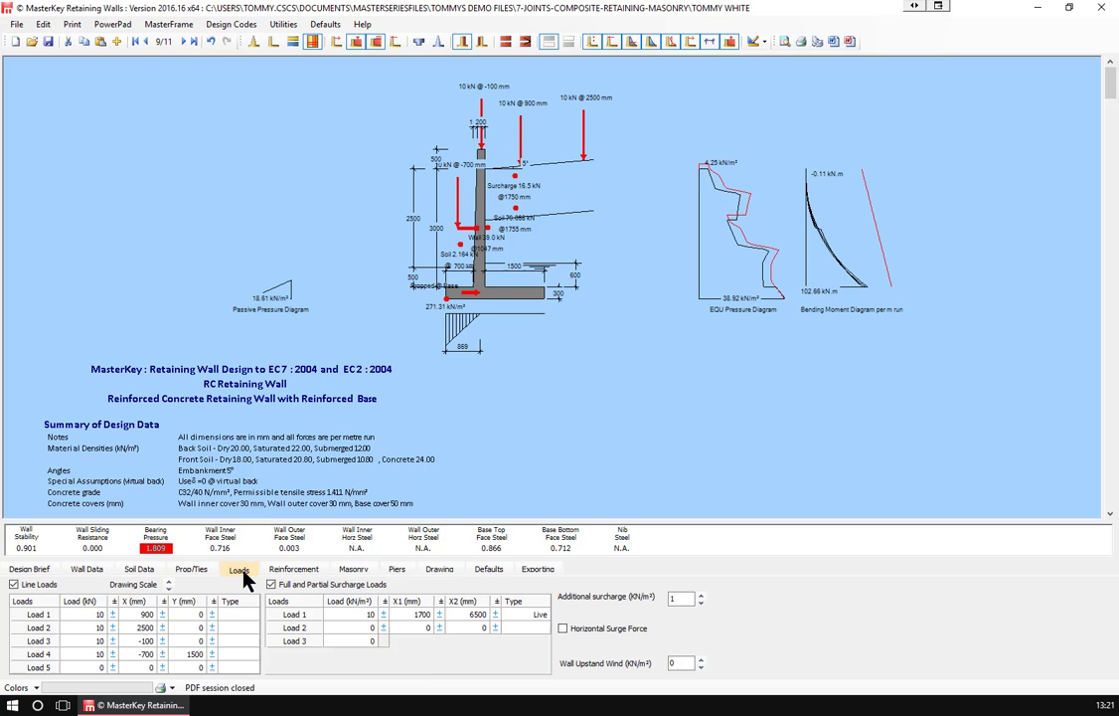
pyautogui.click(13, 584)
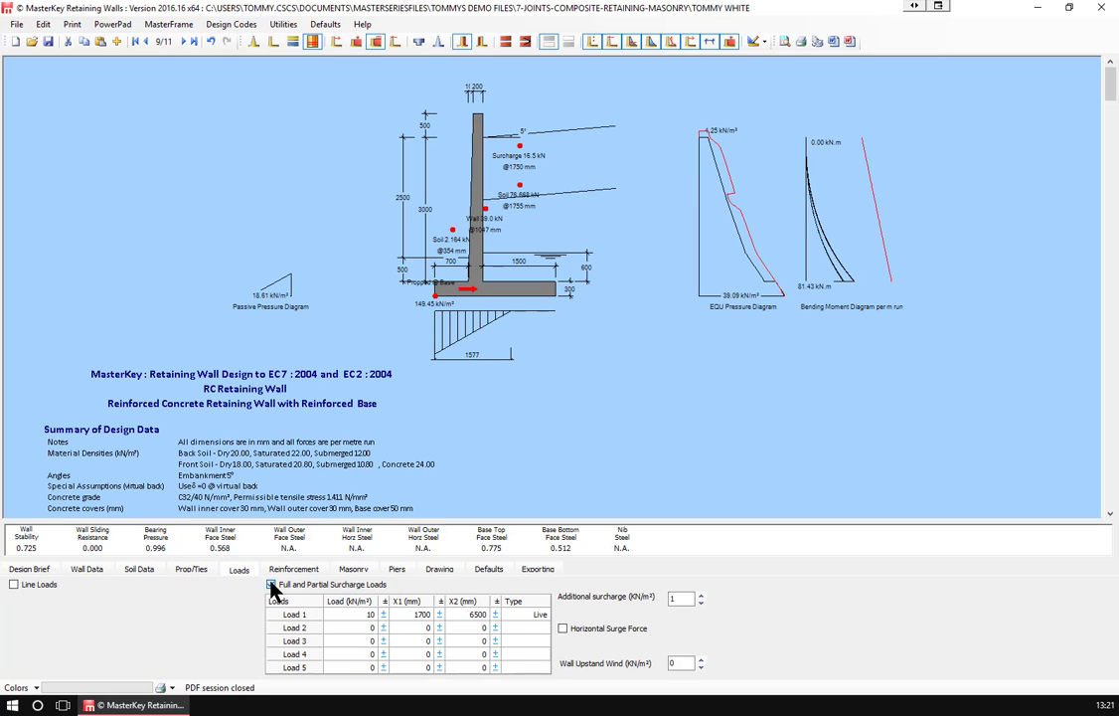
pyautogui.click(272, 584)
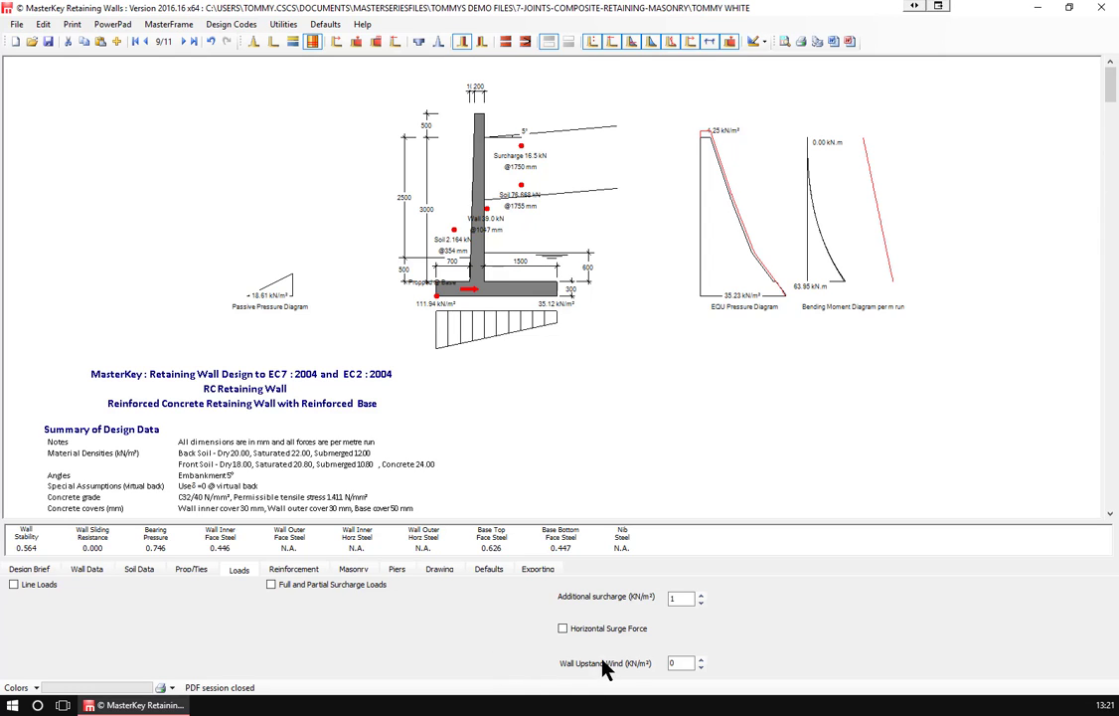
# - Try an additional surcharge of 10 kN/m² on the wall, and set it to 2.5 kN/m²
pyautogui.click(679, 597)
pyautogui.write('0')
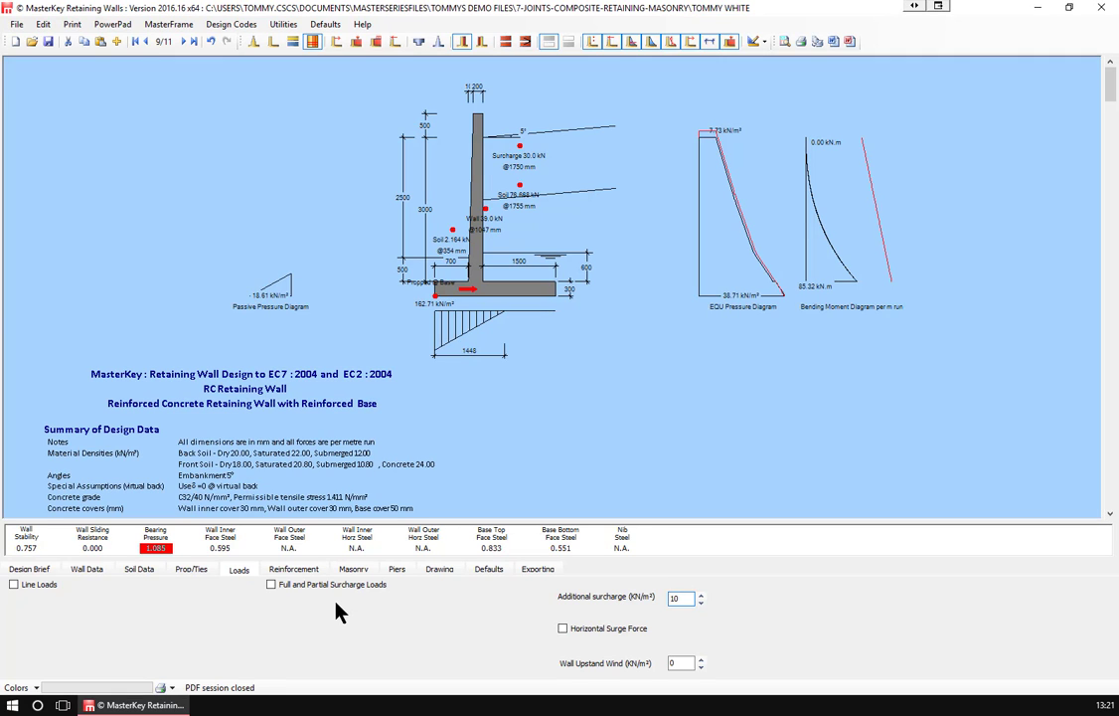
pyautogui.press('BackSpace')
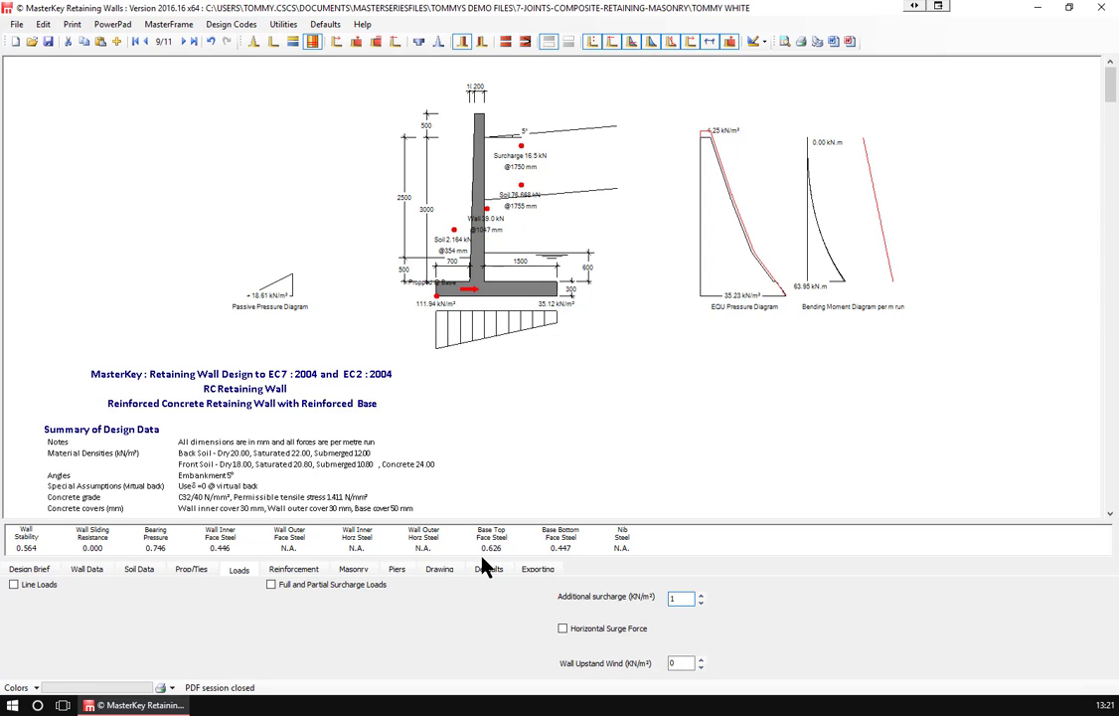
pyautogui.press('BackSpace')
pyautogui.write('2.5')
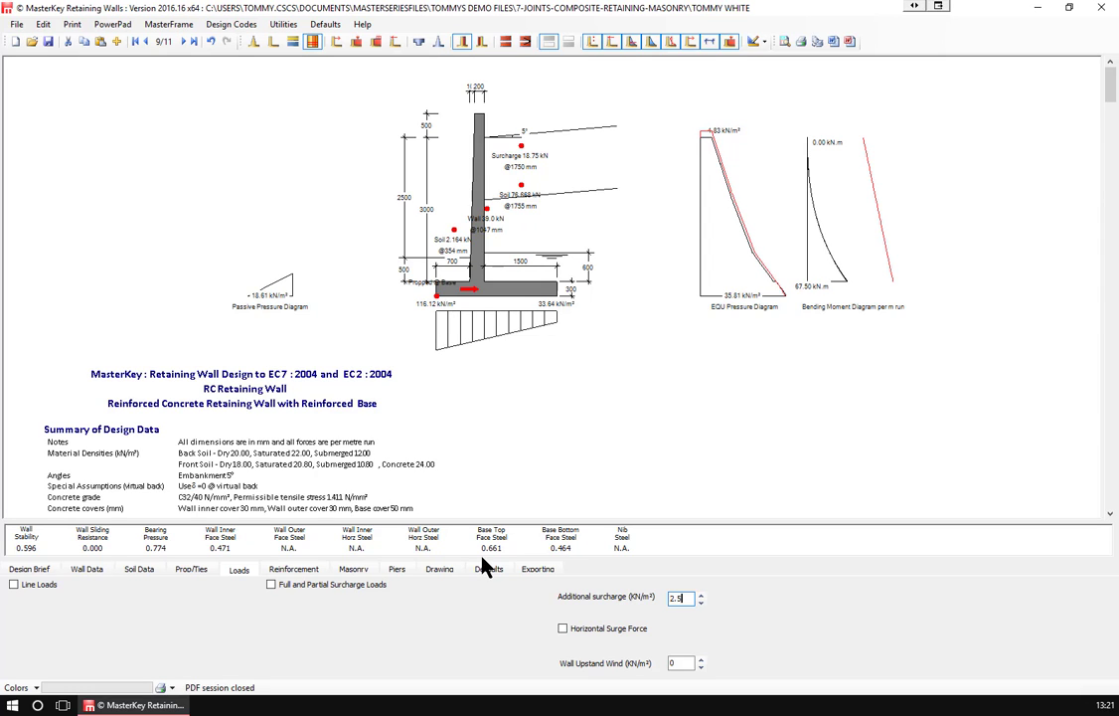
# - Try a horizontal surge force of 10 kN/m at 850 mm and clear the force value
pyautogui.click(562, 629)
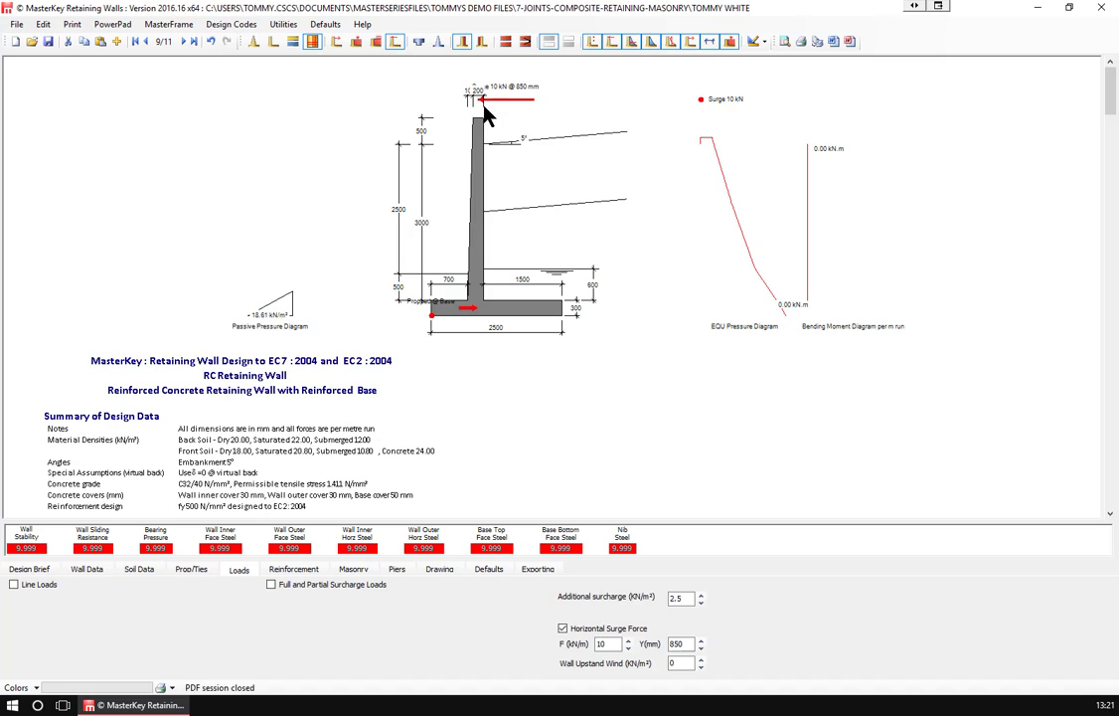
pyautogui.click(683, 644)
pyautogui.doubleClick(606, 644)
pyautogui.press('BackSpace')
# - Try a wall upstand wind load of 1.2 kN/m², clear it, and disable the horizontal surge force
pyautogui.doubleClick(676, 663)
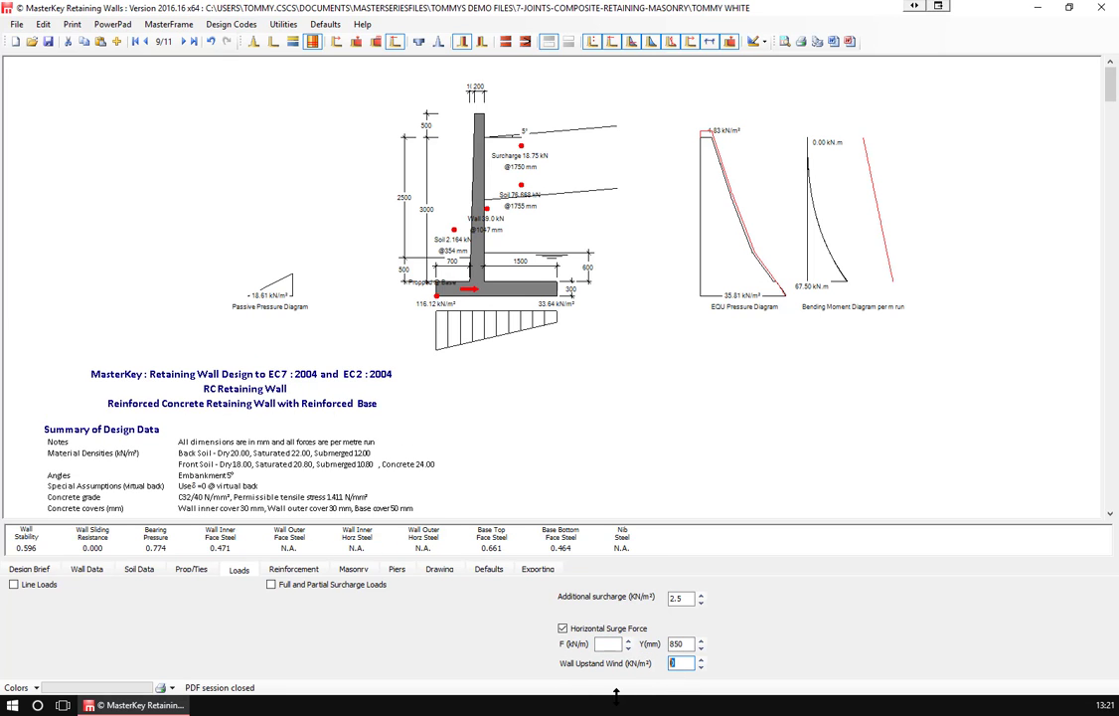
pyautogui.write('1.2')
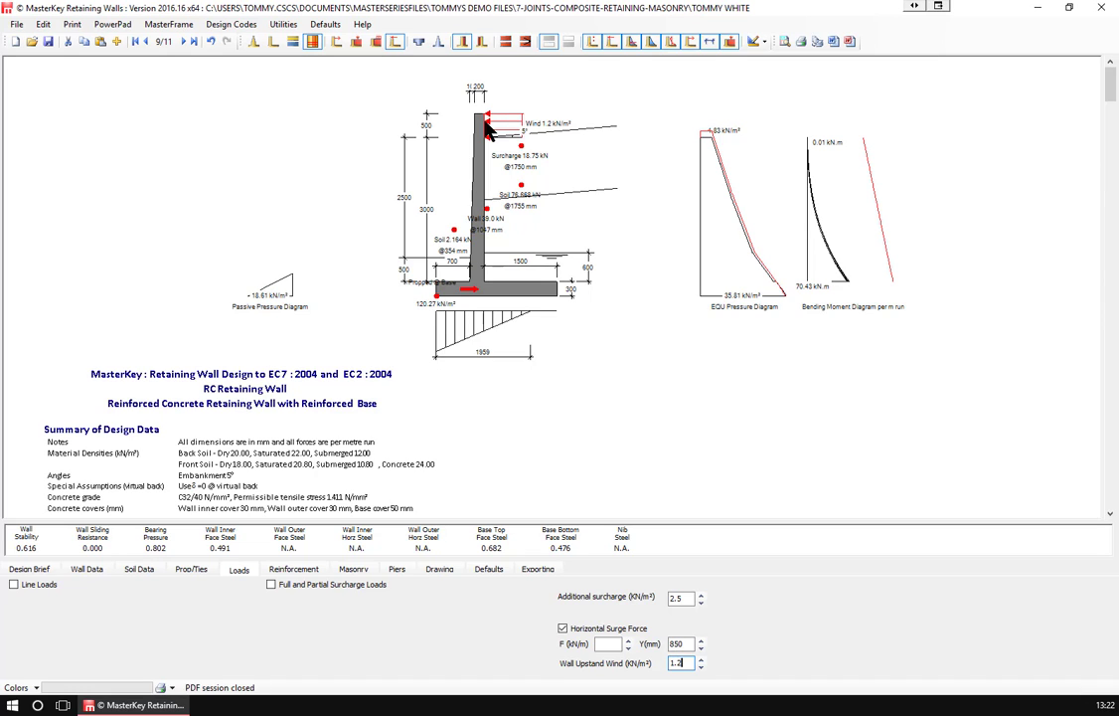
pyautogui.press('BackSpace')
pyautogui.press('BackSpace')
pyautogui.press('BackSpace')
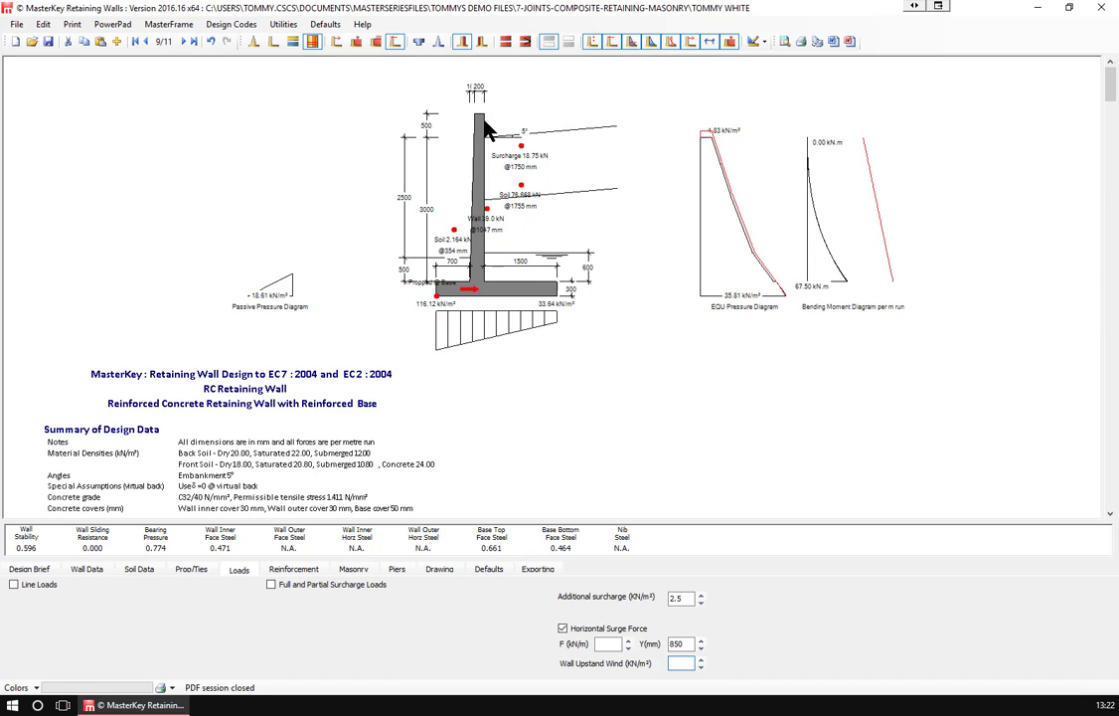
pyautogui.click(562, 629)
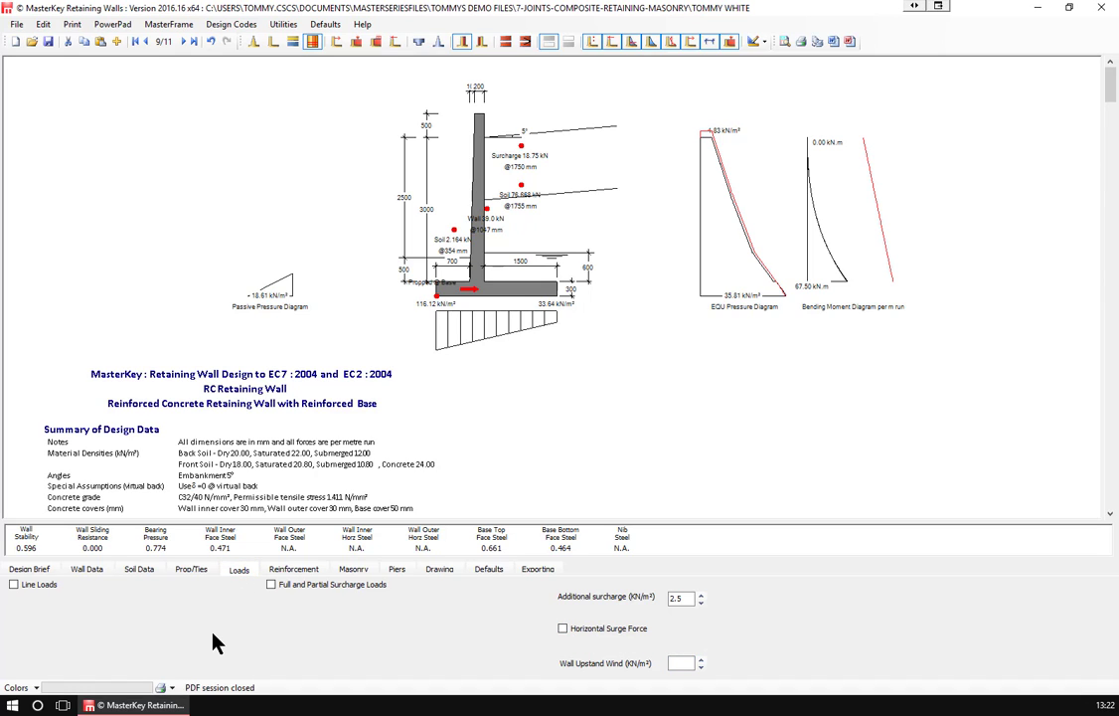
# - Try the wall with full and partial surcharge loads, examine Load 1, and disable these loads again
pyautogui.click(271, 584)
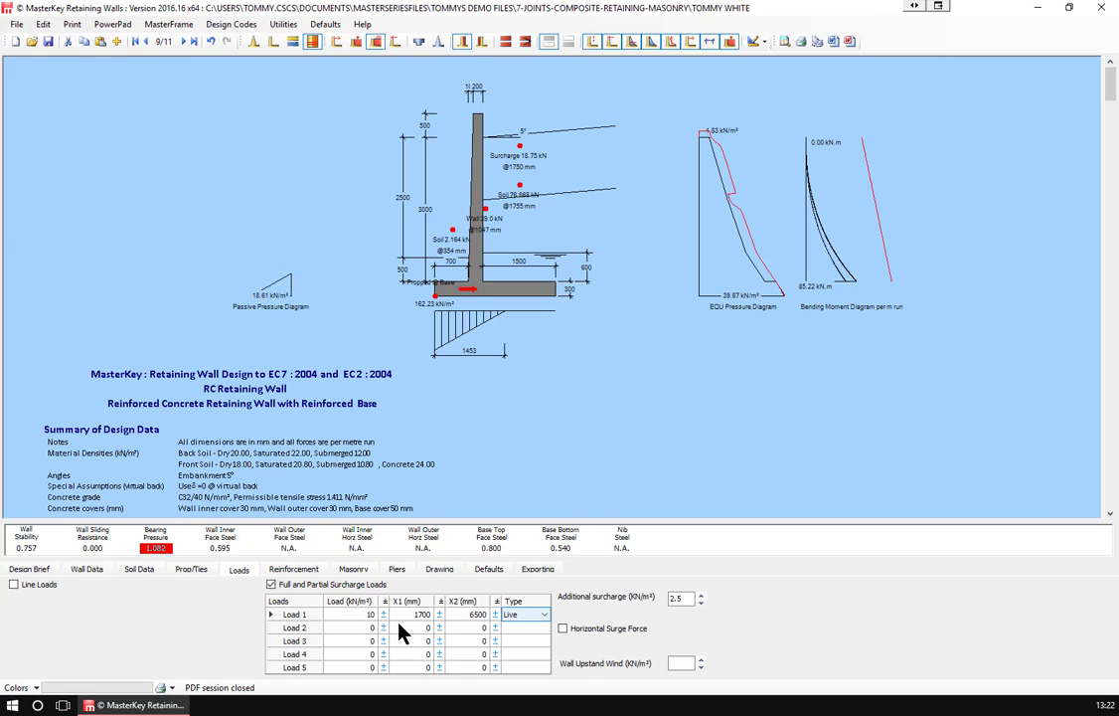
pyautogui.click(338, 615)
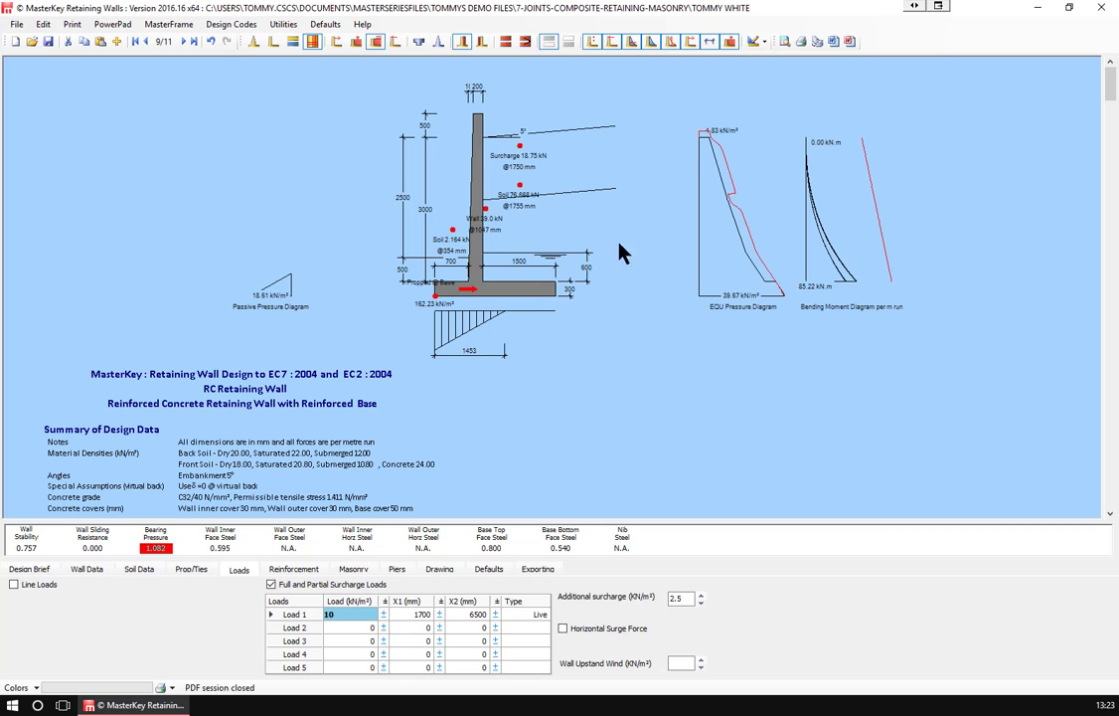
pyautogui.click(273, 587)
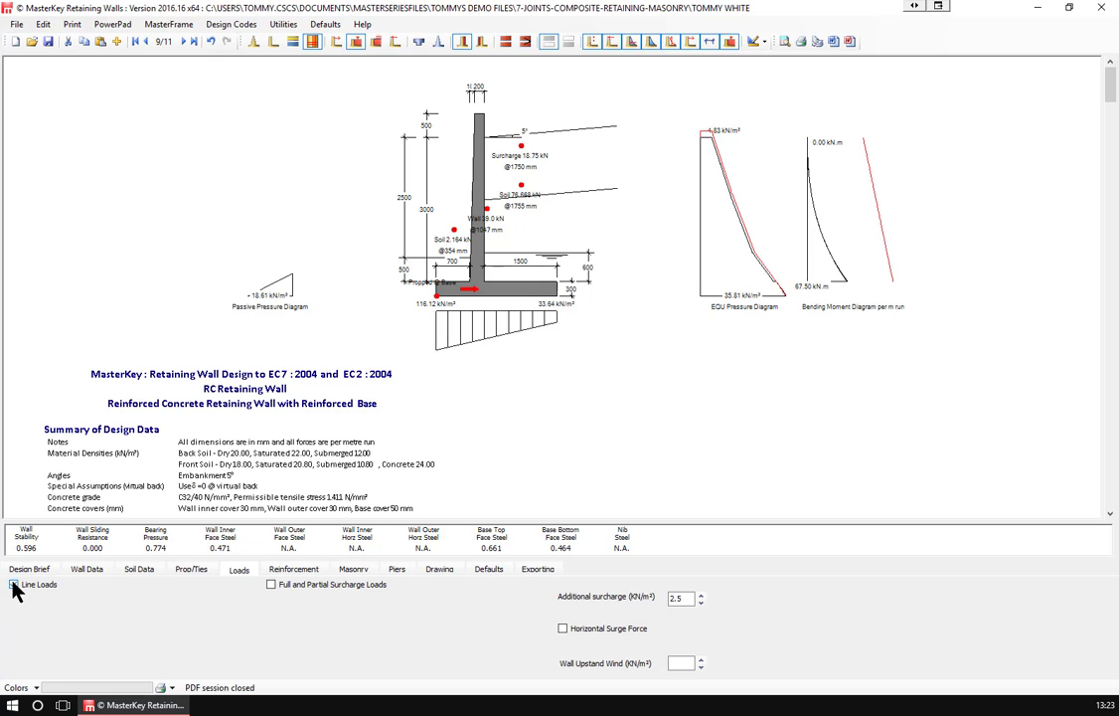
# - Turn the line loads back on and examine the X positions of Load 3 and Load 4
pyautogui.click(15, 586)
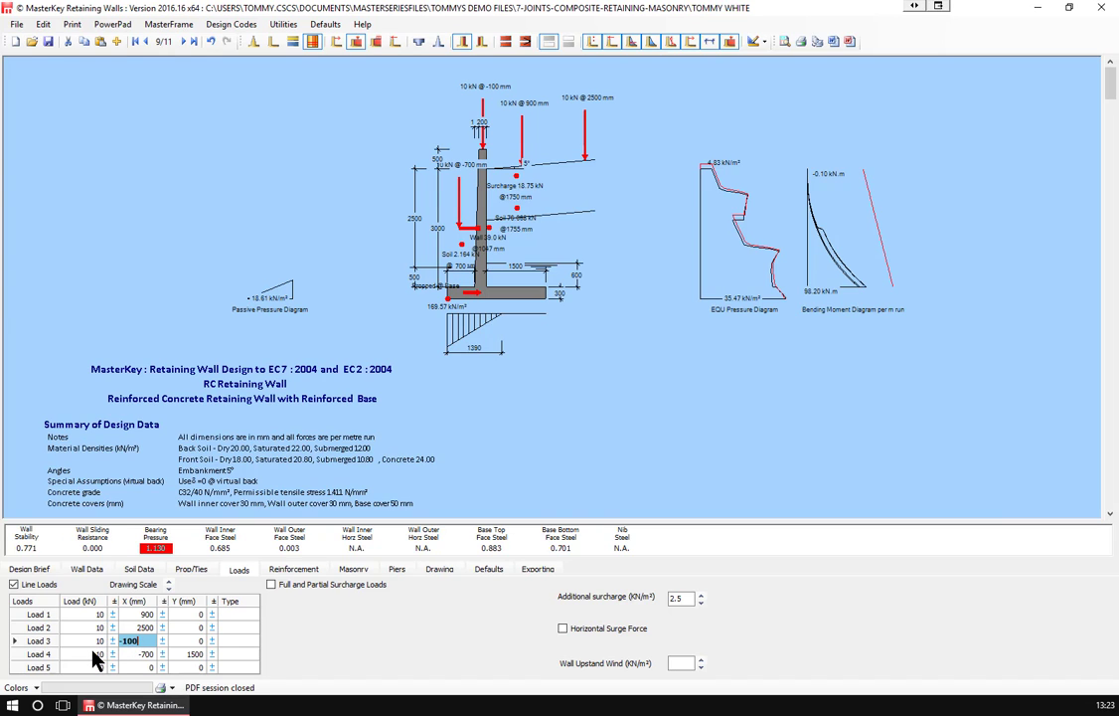
pyautogui.click(140, 653)
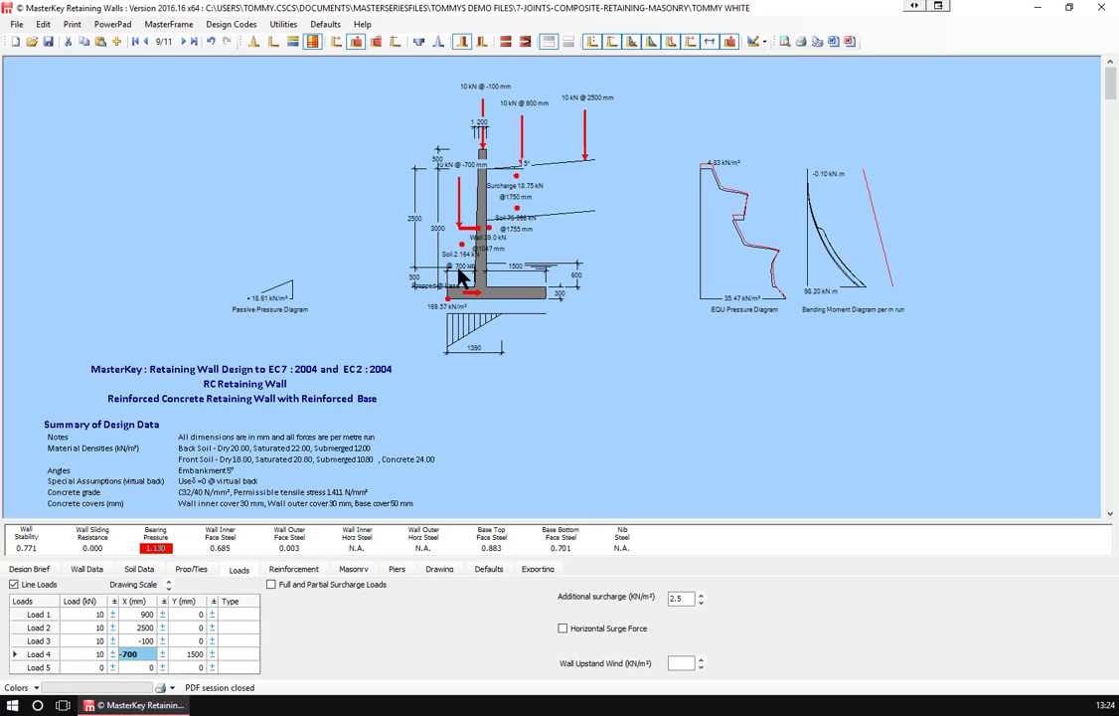
# - Try a different steel grade for the wall reinforcement and restore grade 500B
pyautogui.click(299, 569)
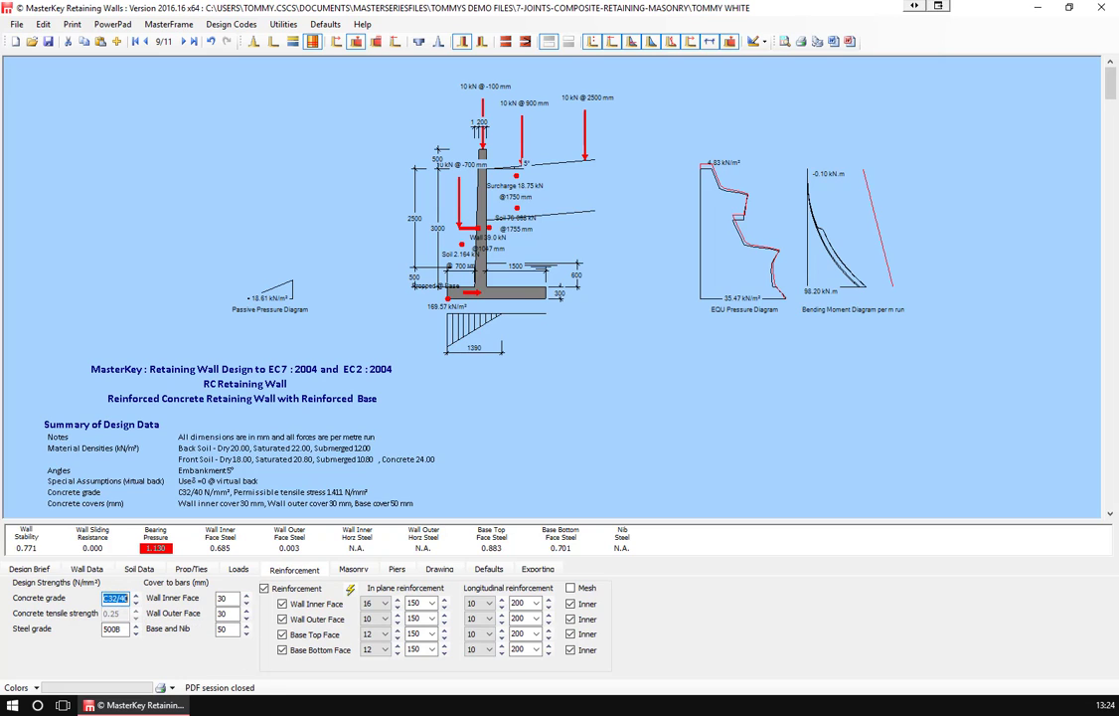
pyautogui.click(136, 632)
pyautogui.click(137, 632)
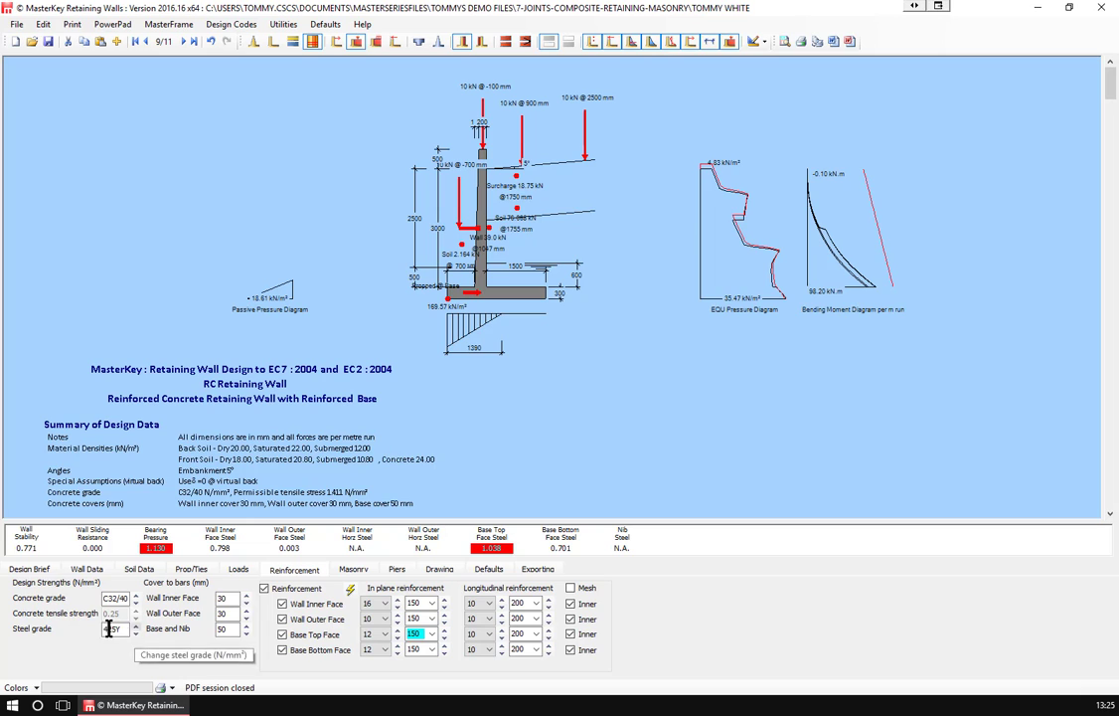
pyautogui.click(135, 627)
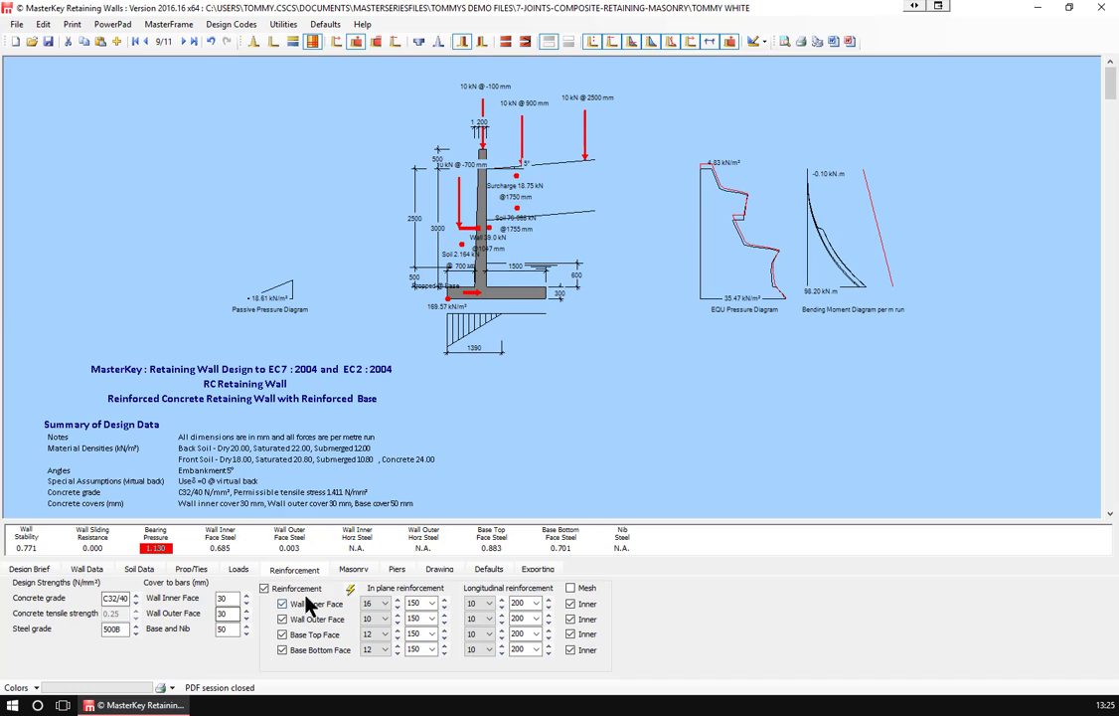
# - Go back through the wall briefs to brief 2, the RC wall with surcharge and water table, add a new brief from it, and open its wall data
pyautogui.click(355, 575)
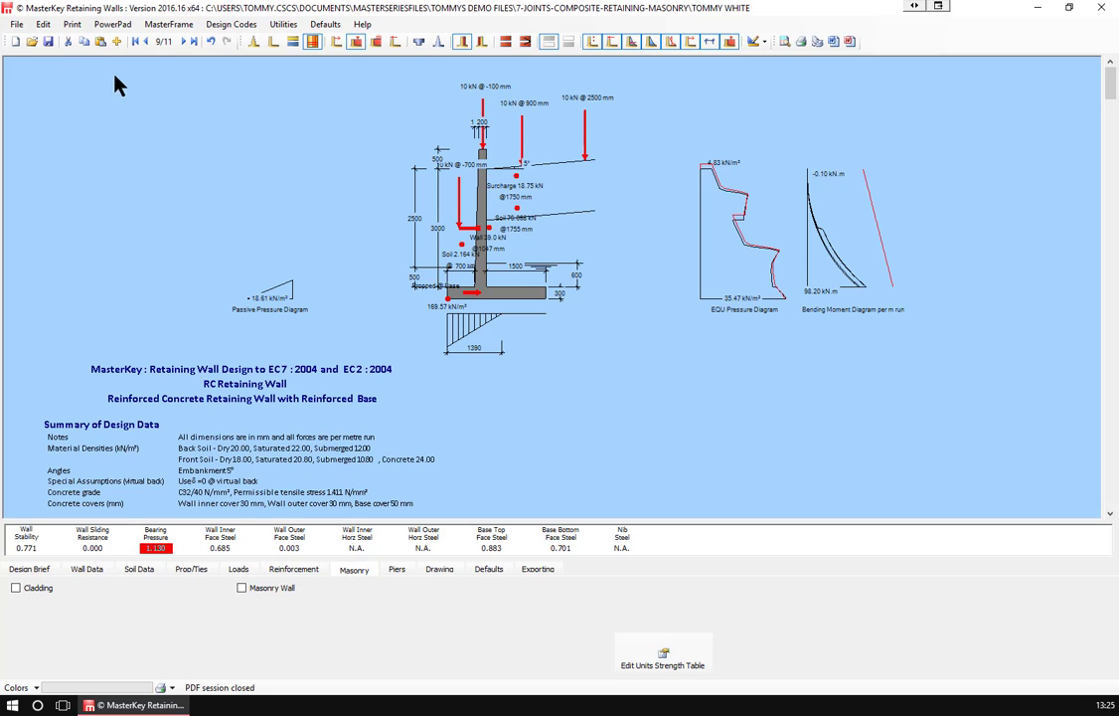
pyautogui.click(145, 41)
pyautogui.click(145, 41)
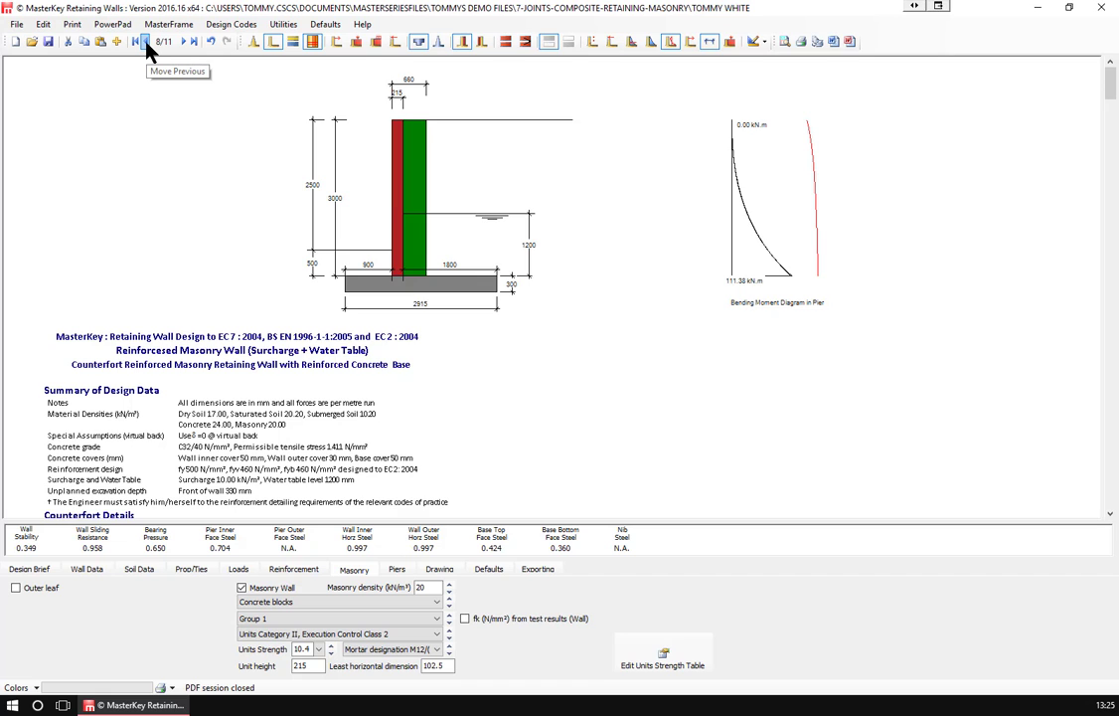
pyautogui.click(145, 42)
pyautogui.click(145, 41)
pyautogui.click(145, 42)
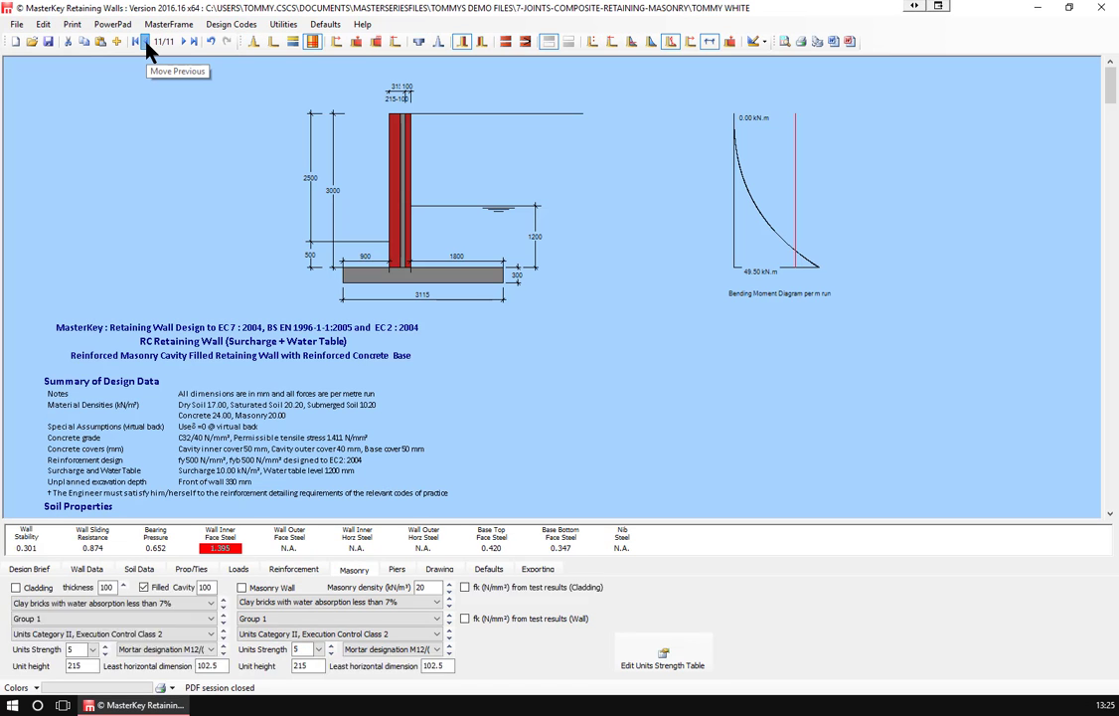
pyautogui.click(145, 41)
pyautogui.click(145, 41)
pyautogui.click(145, 42)
pyautogui.click(145, 41)
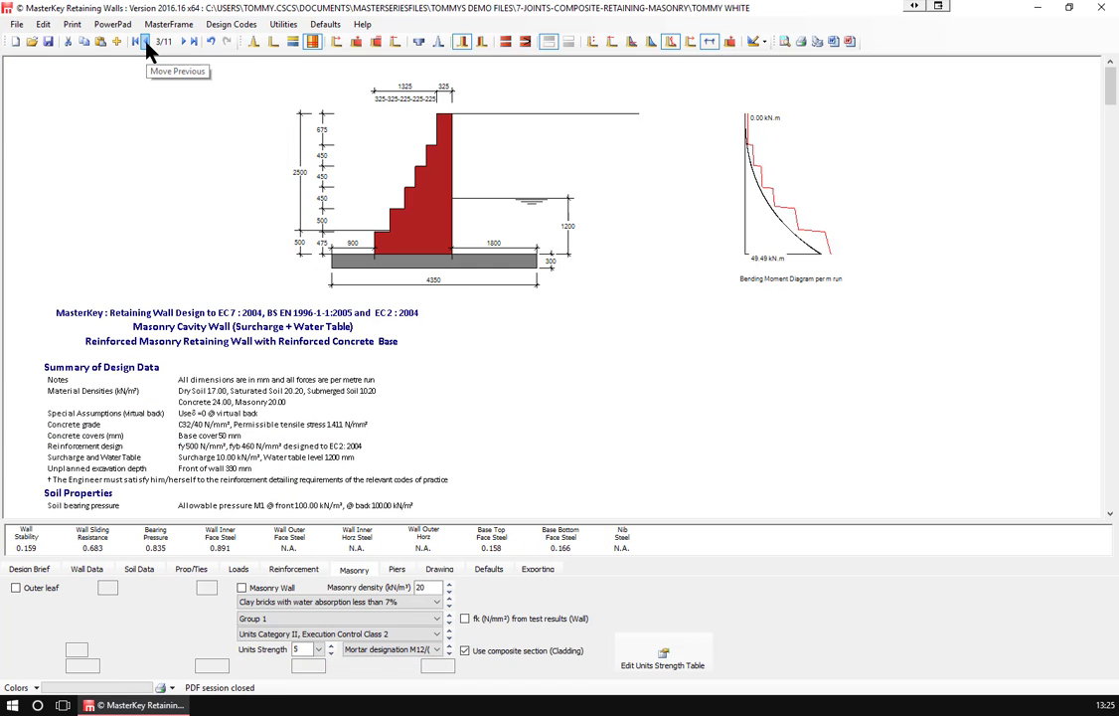
pyautogui.click(145, 42)
pyautogui.click(145, 41)
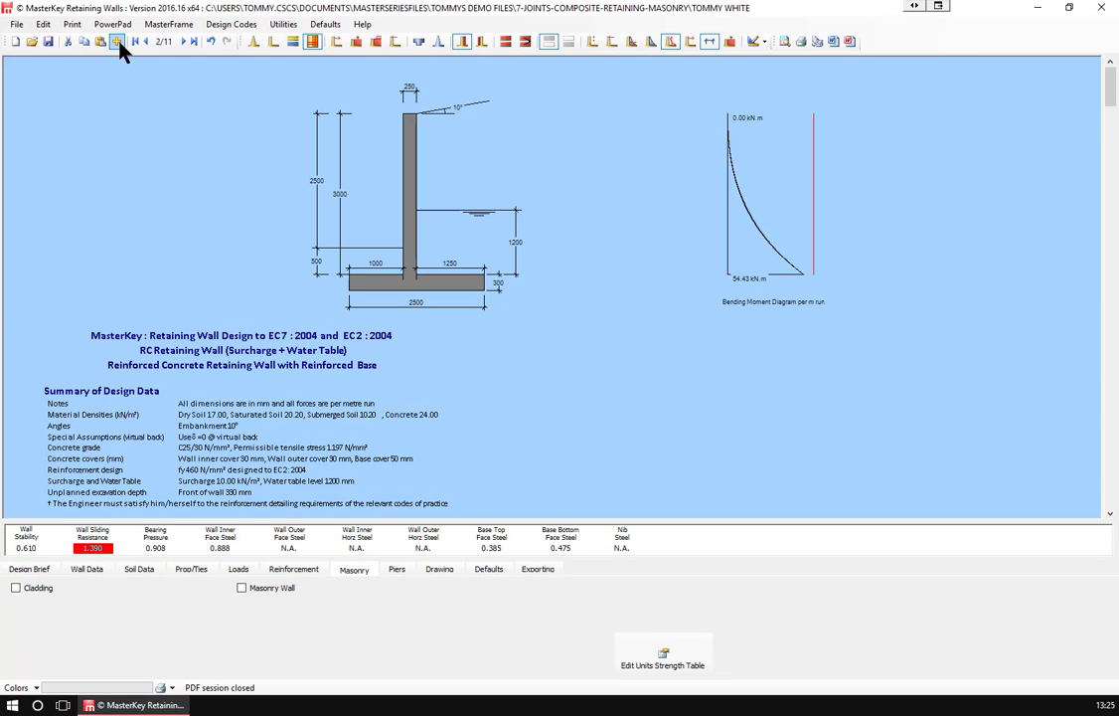
pyautogui.click(102, 40)
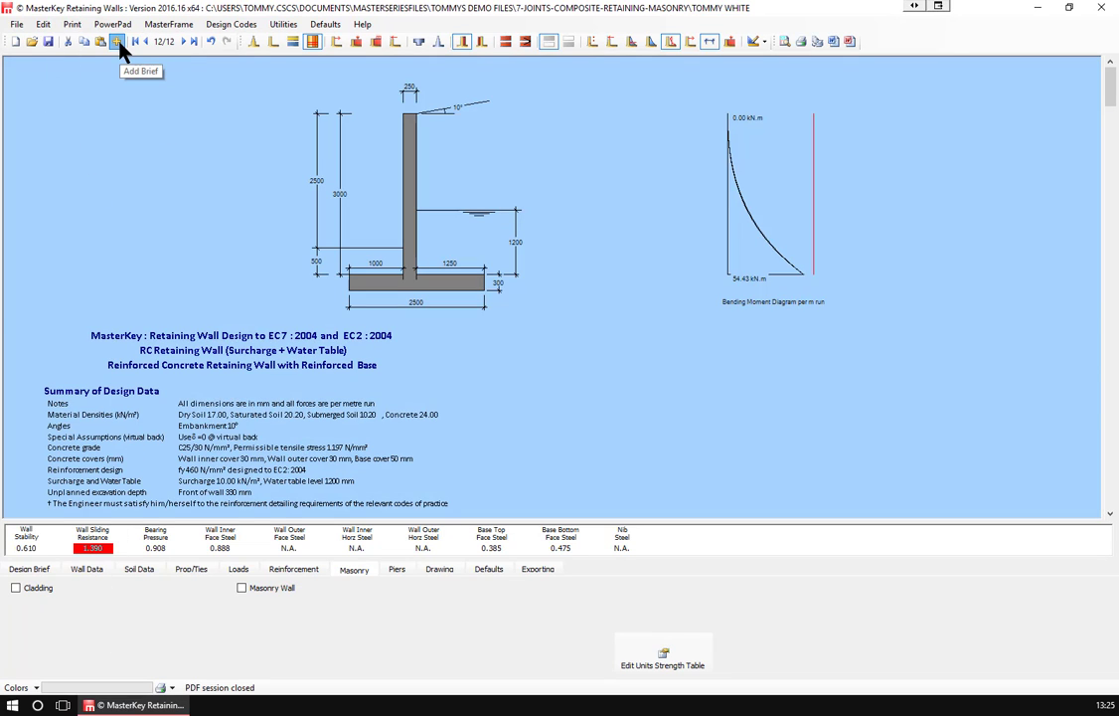
pyautogui.click(86, 568)
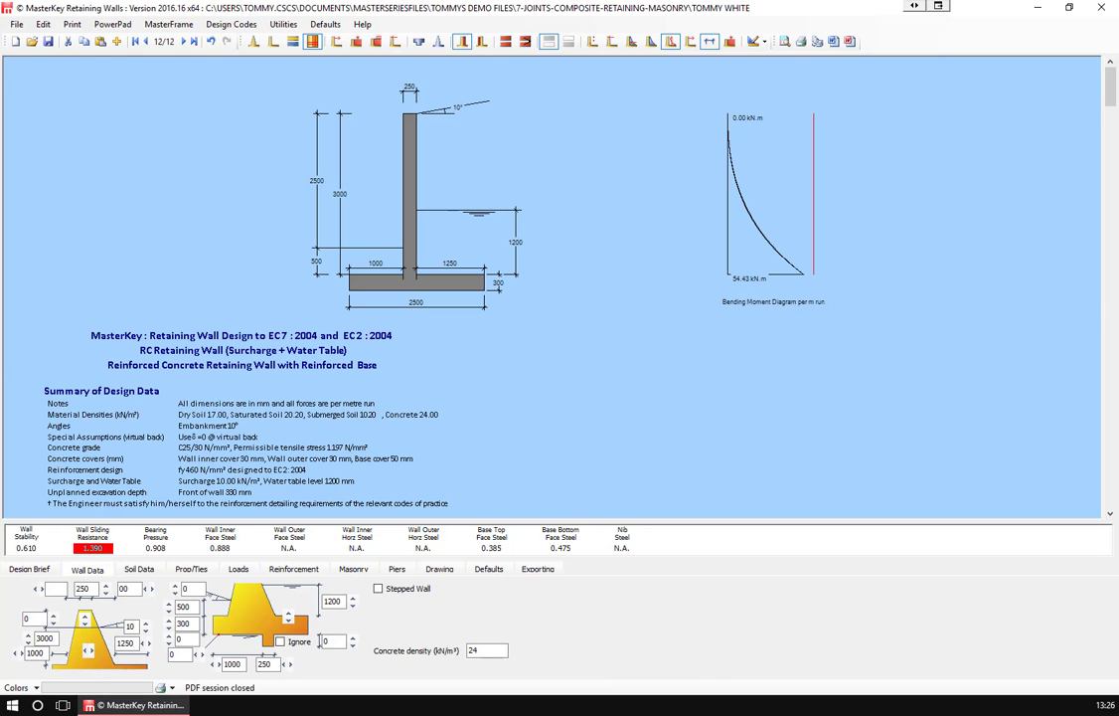
# - Set the wall stem thickness to 300 mm and change the stem to a masonry wall
pyautogui.doubleClick(82, 587)
pyautogui.write('300')
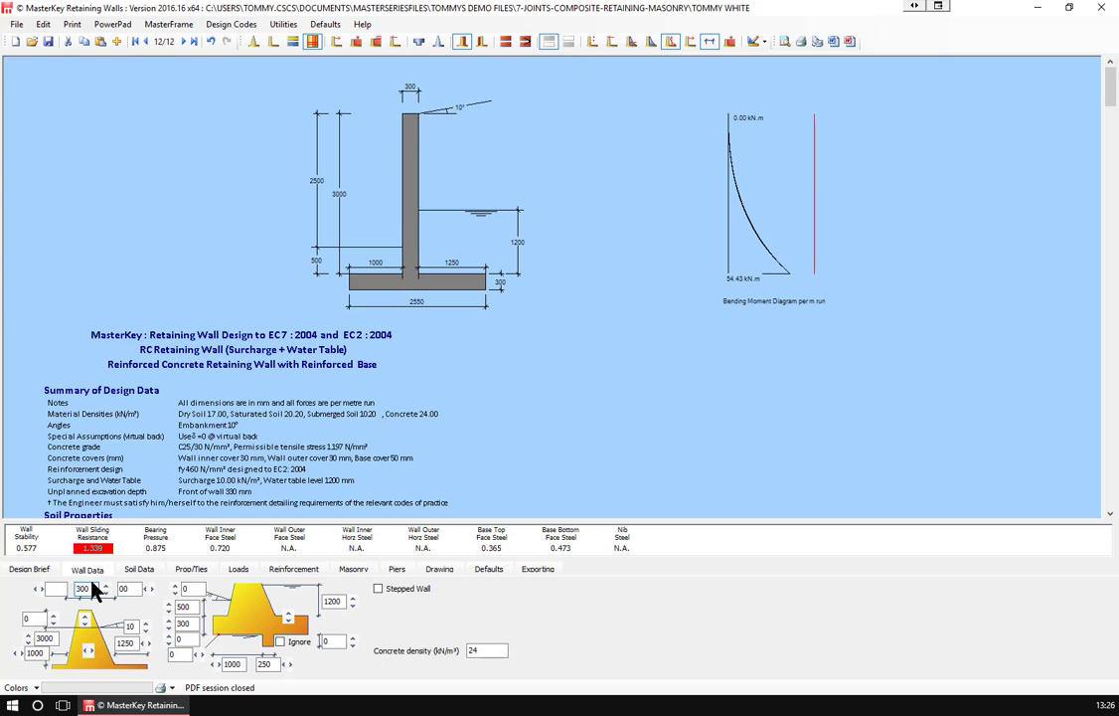
pyautogui.click(354, 574)
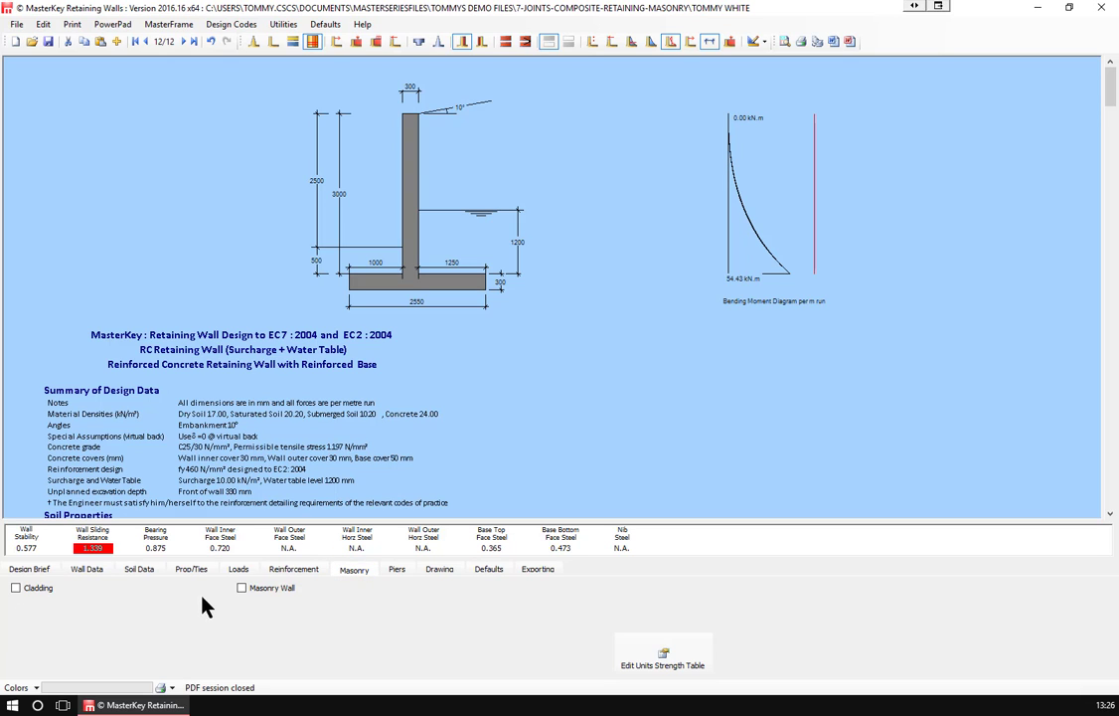
pyautogui.click(242, 588)
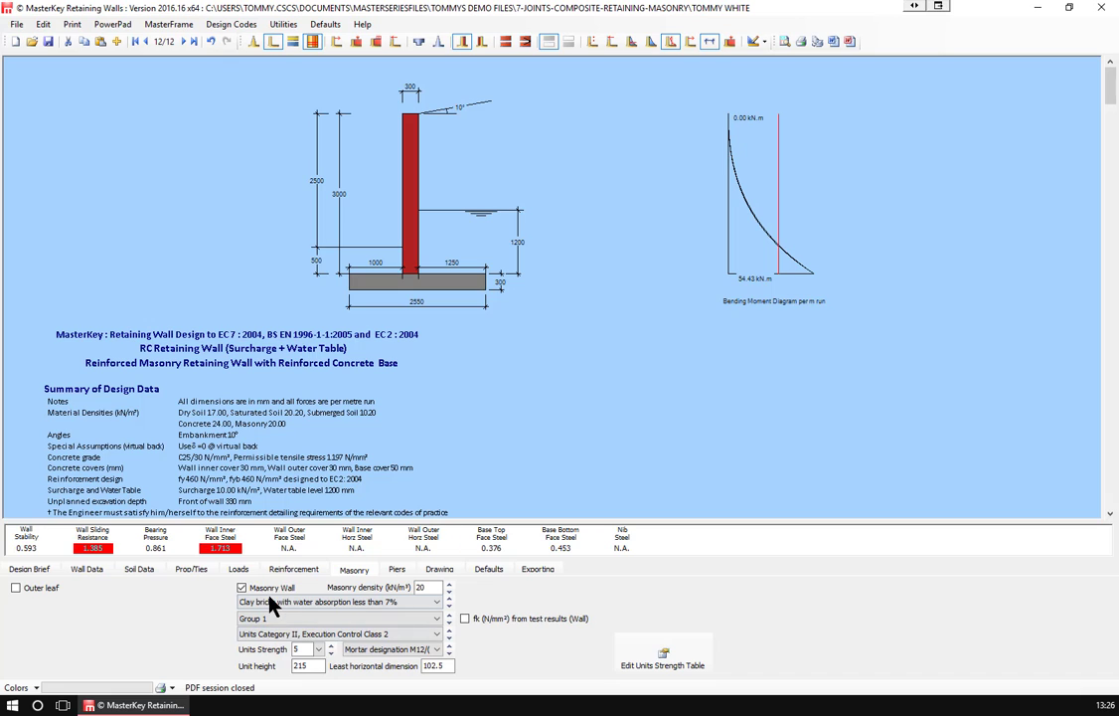
# - Change the wall's masonry units to concrete blocks with a units strength of 10.4
pyautogui.click(272, 603)
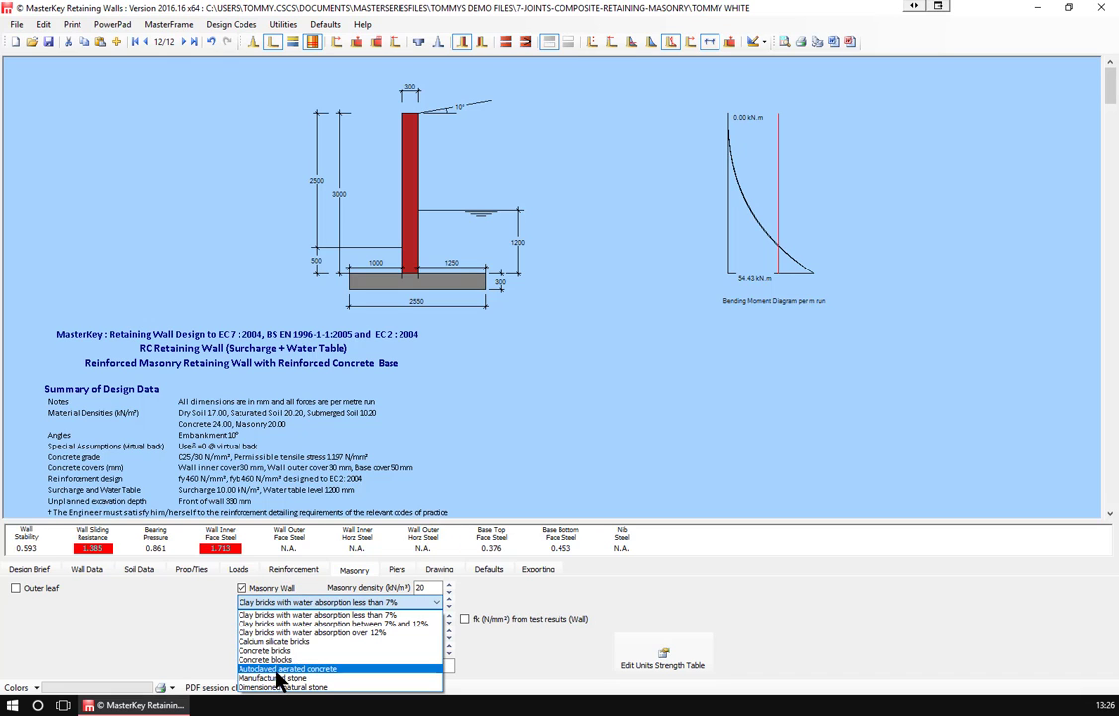
pyautogui.click(268, 659)
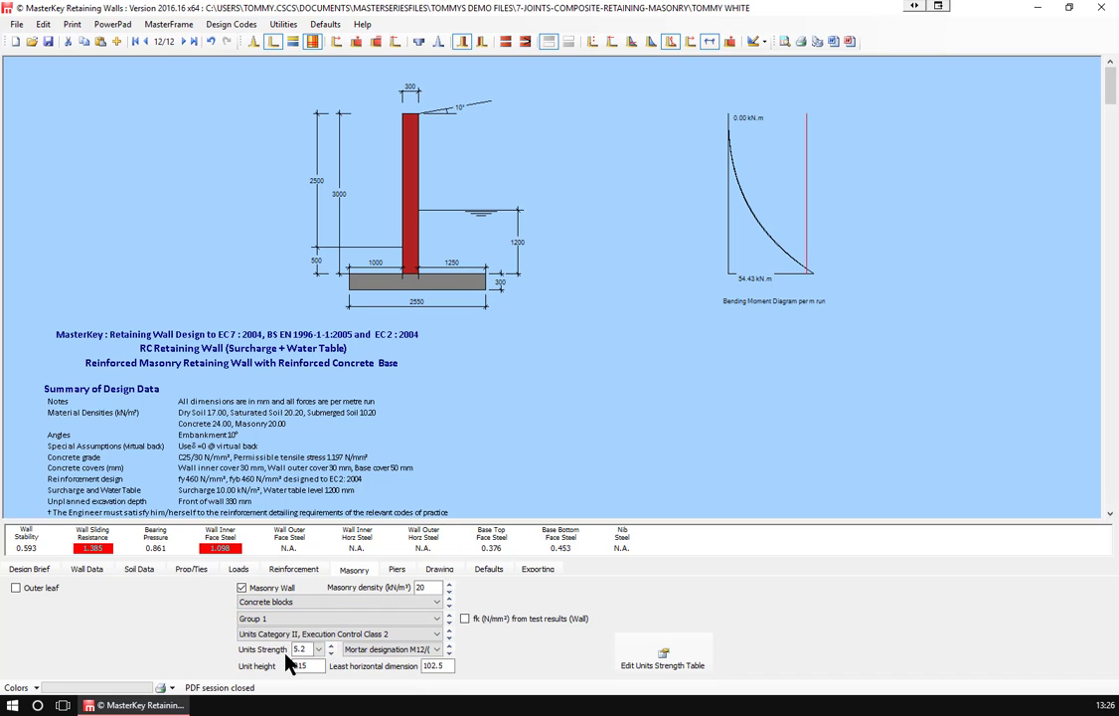
pyautogui.click(318, 649)
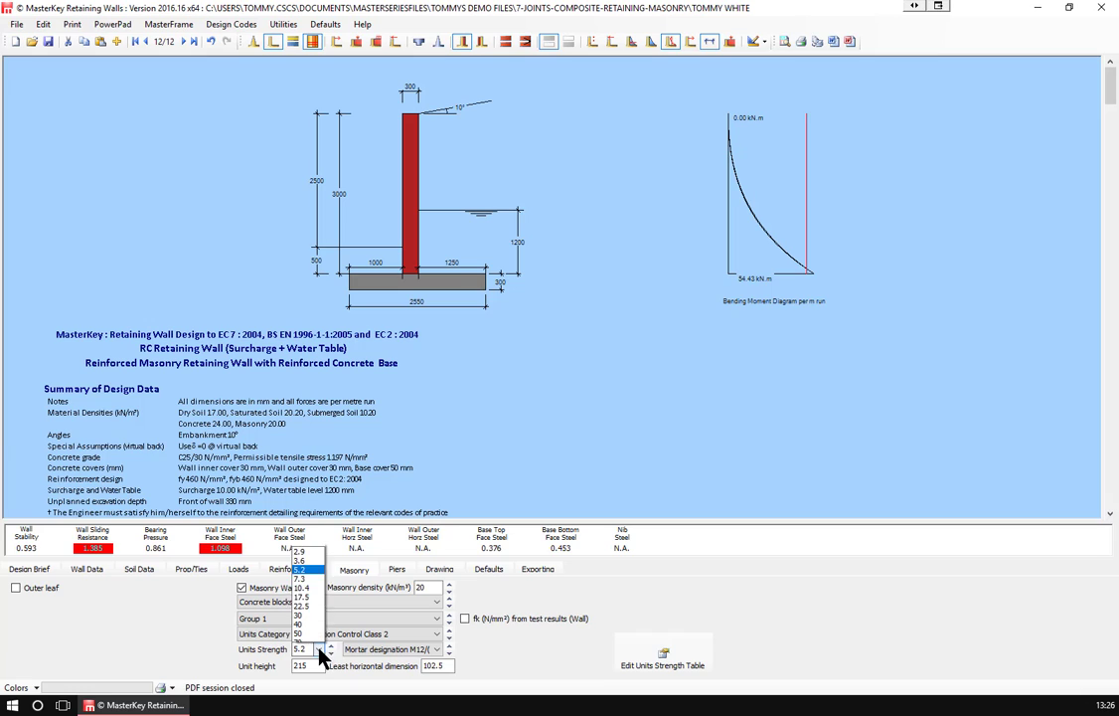
pyautogui.click(321, 582)
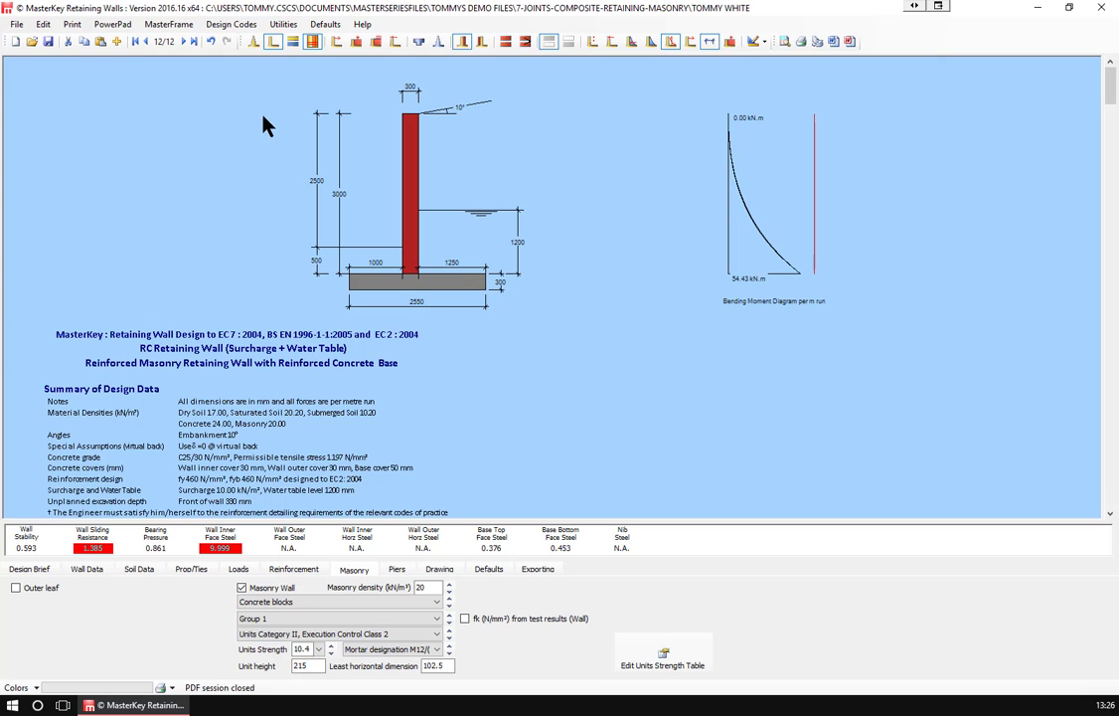
# - Extend the base behind the wall to 2250 mm
pyautogui.click(87, 569)
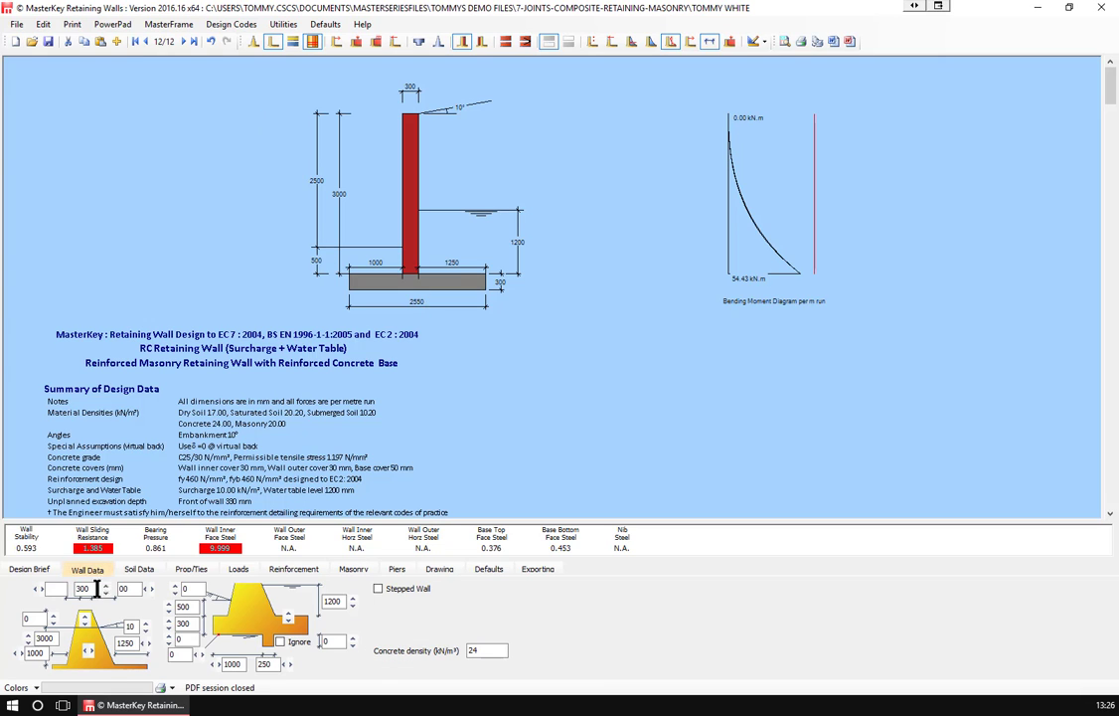
pyautogui.click(147, 644)
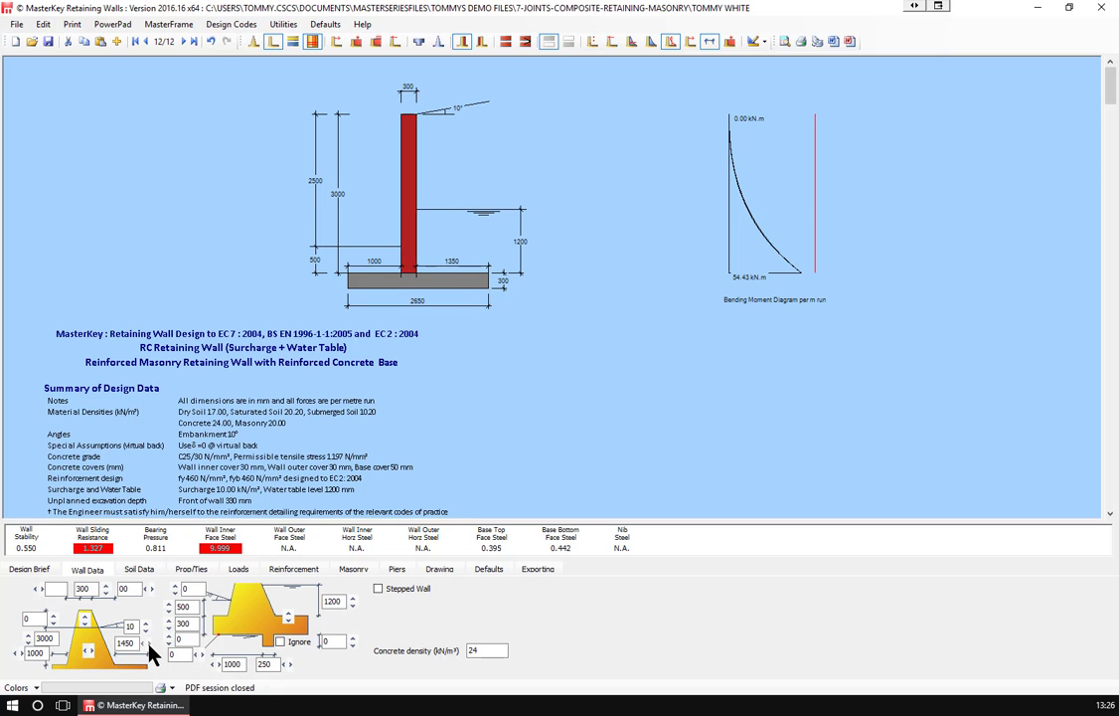
pyautogui.click(147, 644)
pyautogui.click(147, 644)
pyautogui.click(147, 644)
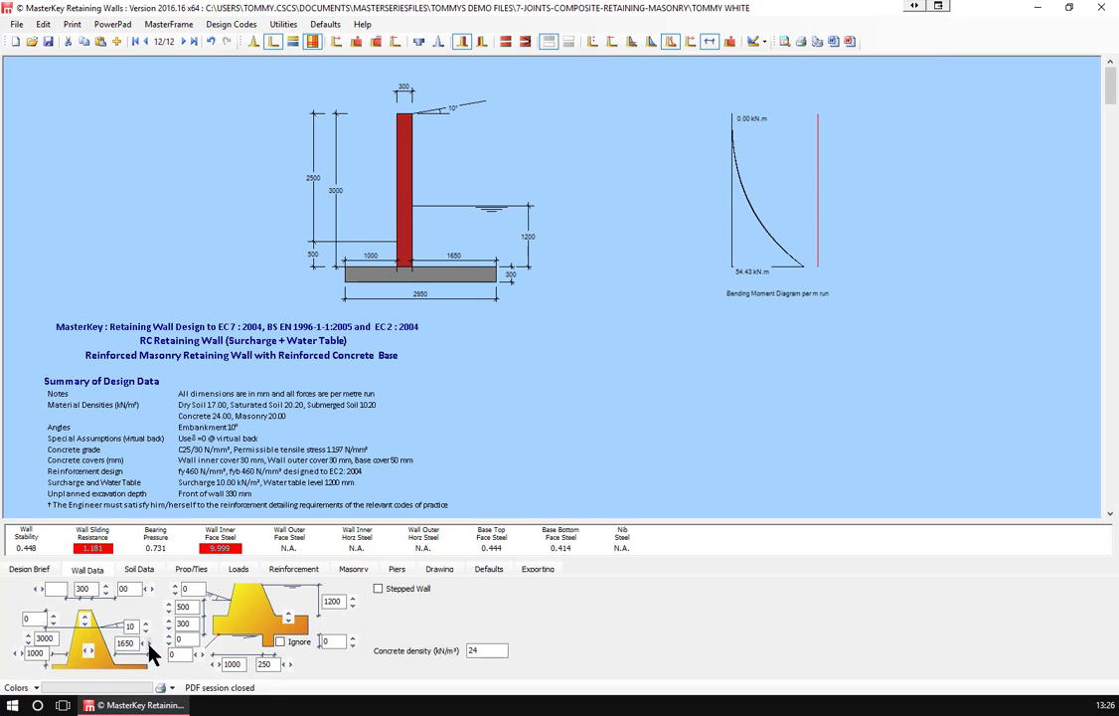
pyautogui.click(147, 644)
pyautogui.click(147, 644)
pyautogui.click(147, 644)
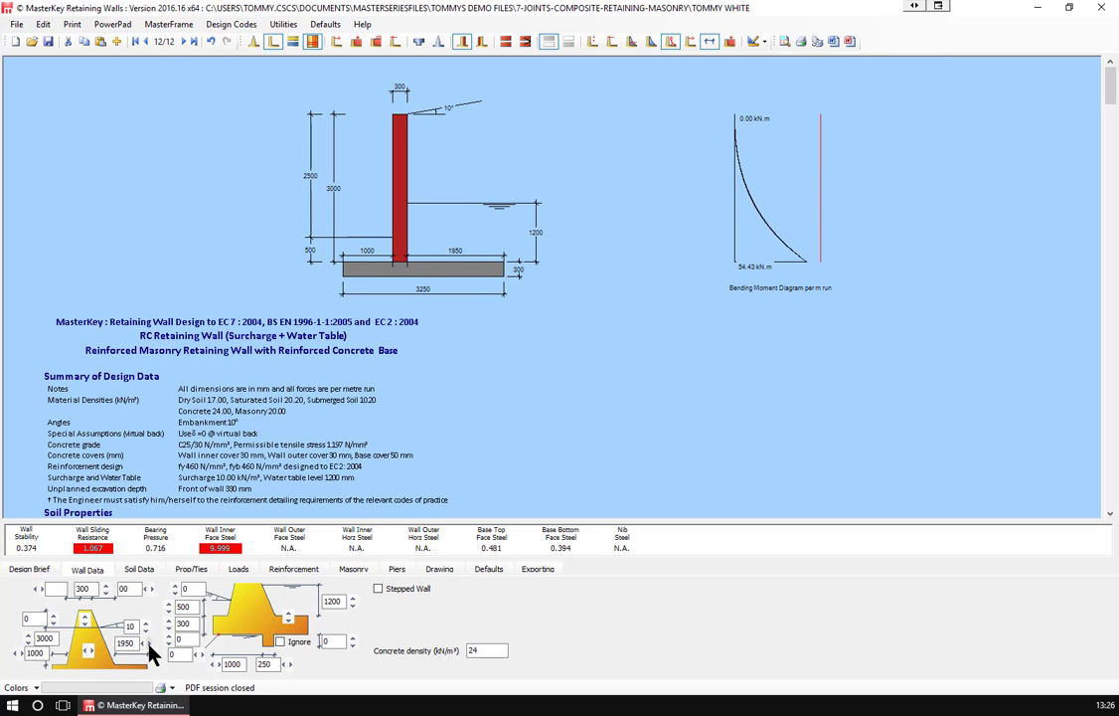
pyautogui.click(147, 644)
pyautogui.click(147, 644)
pyautogui.click(147, 644)
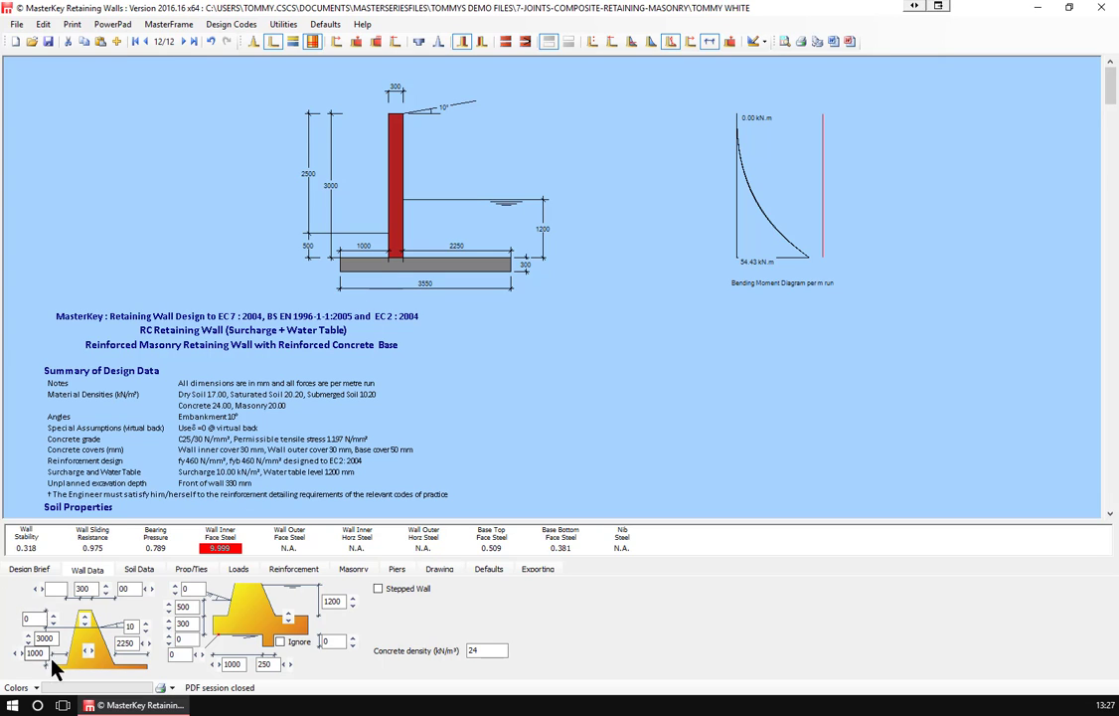
# - Reduce the base toe in front of the wall to 600 mm, trying 500 mm along the way
pyautogui.click(21, 656)
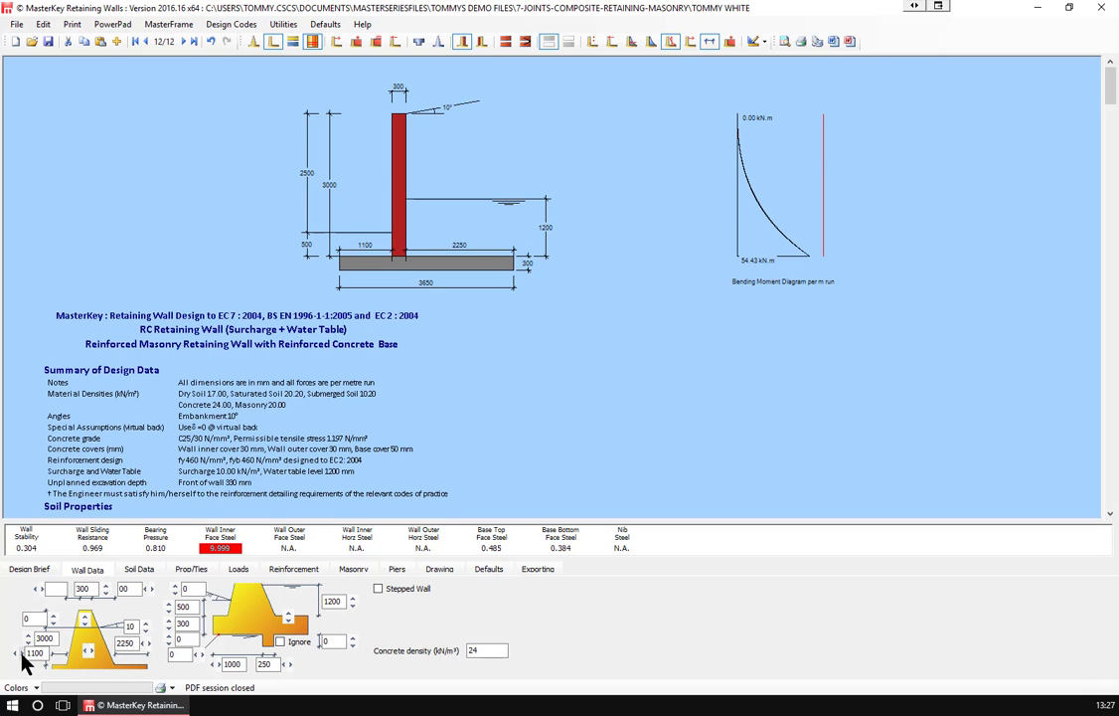
pyautogui.click(20, 655)
pyautogui.click(17, 655)
pyautogui.click(15, 656)
pyautogui.click(15, 656)
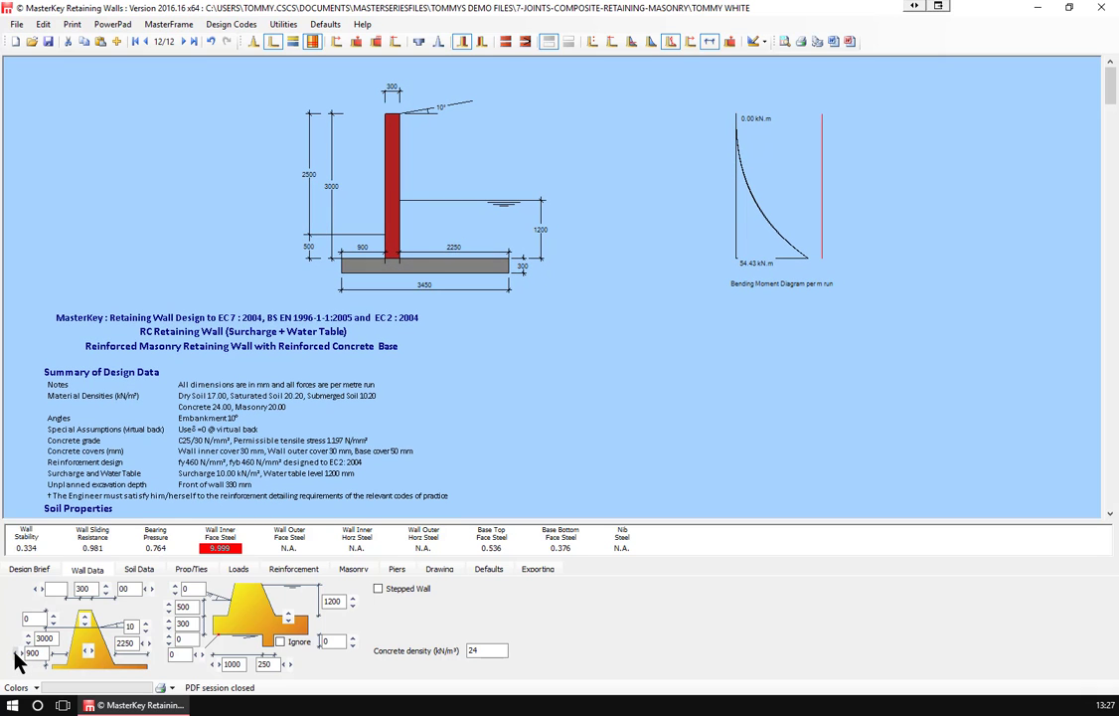
pyautogui.click(15, 656)
pyautogui.click(15, 656)
pyautogui.click(16, 656)
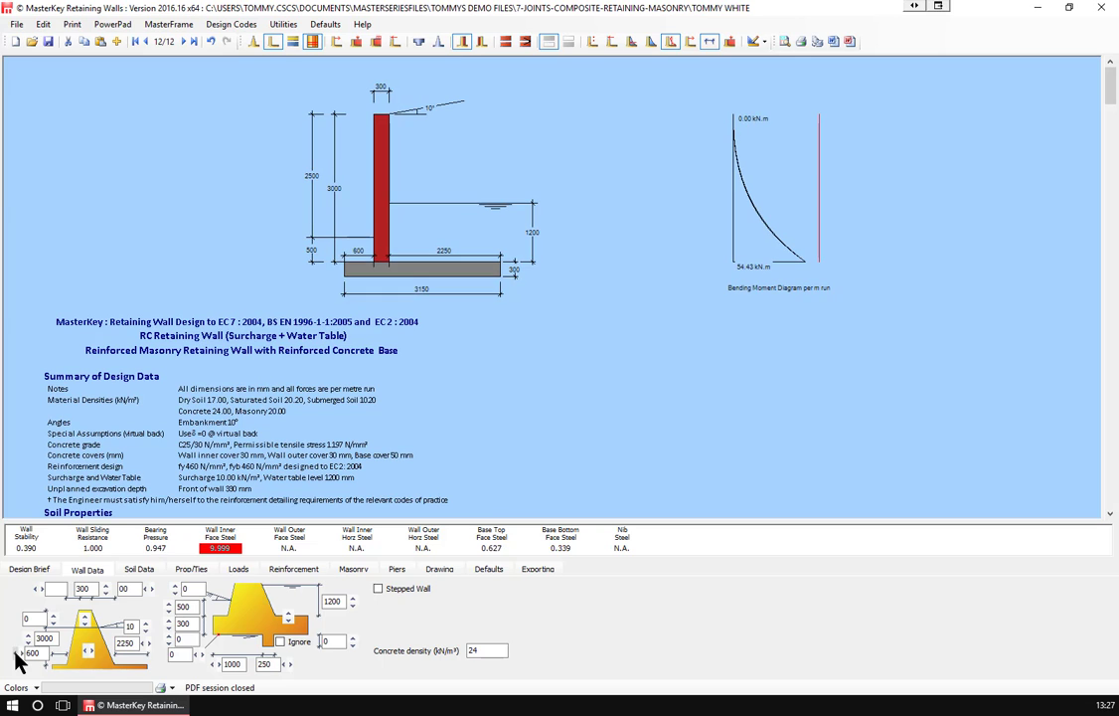
pyautogui.click(16, 656)
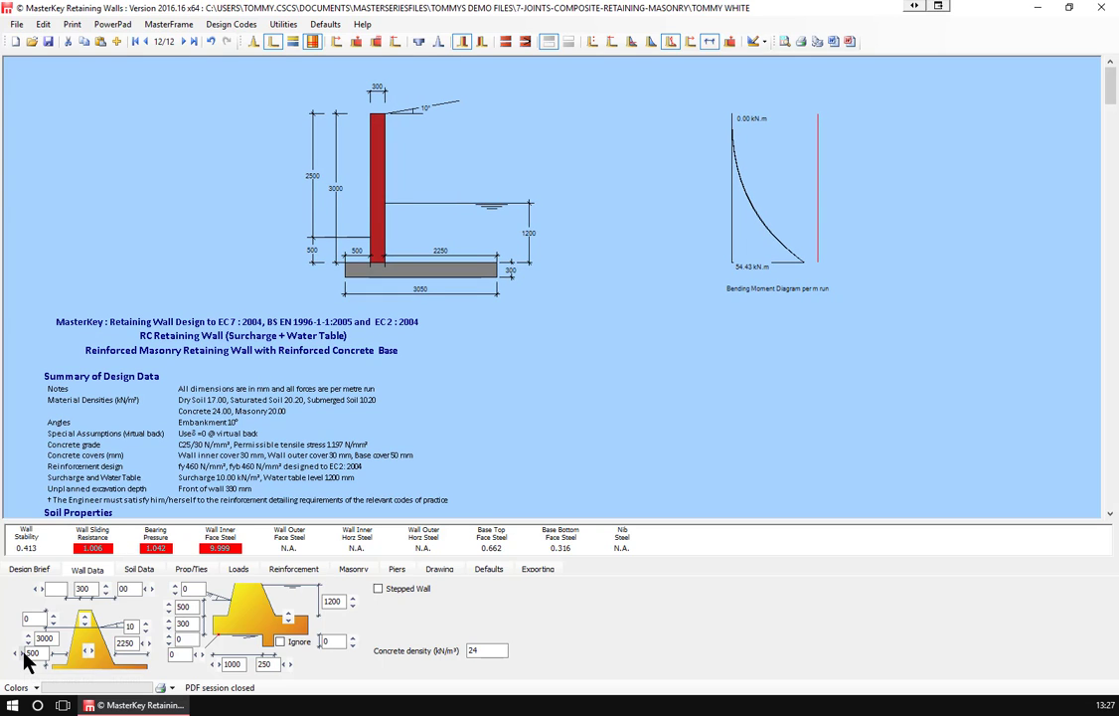
pyautogui.click(23, 653)
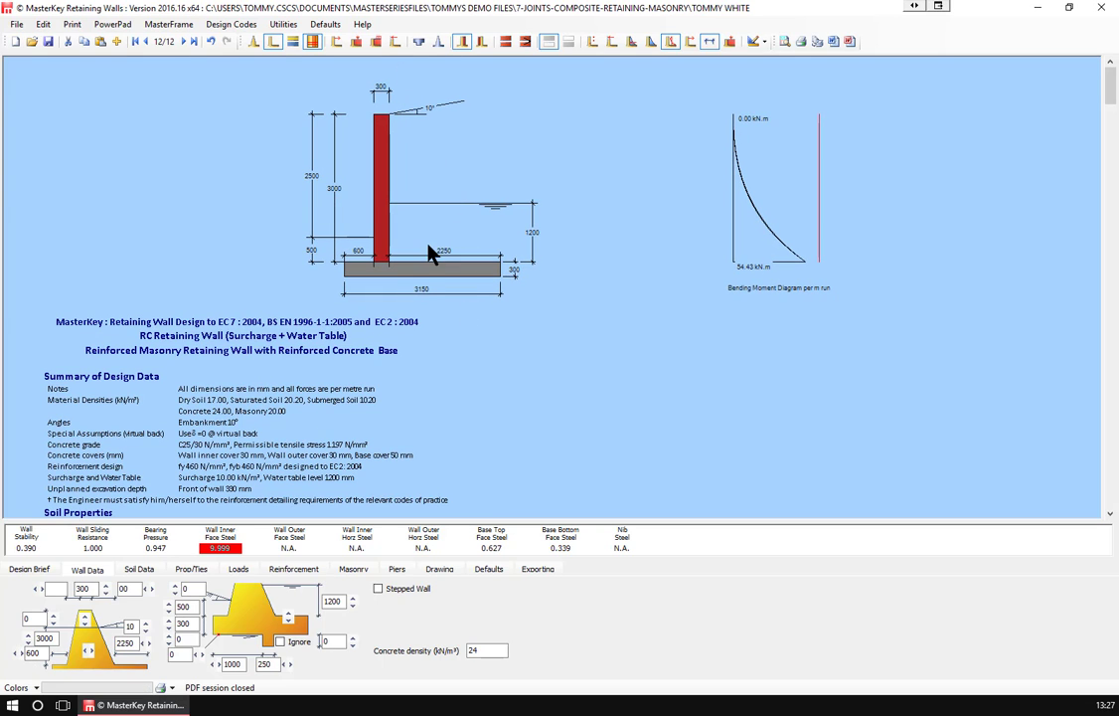
pyautogui.click(144, 647)
pyautogui.click(148, 643)
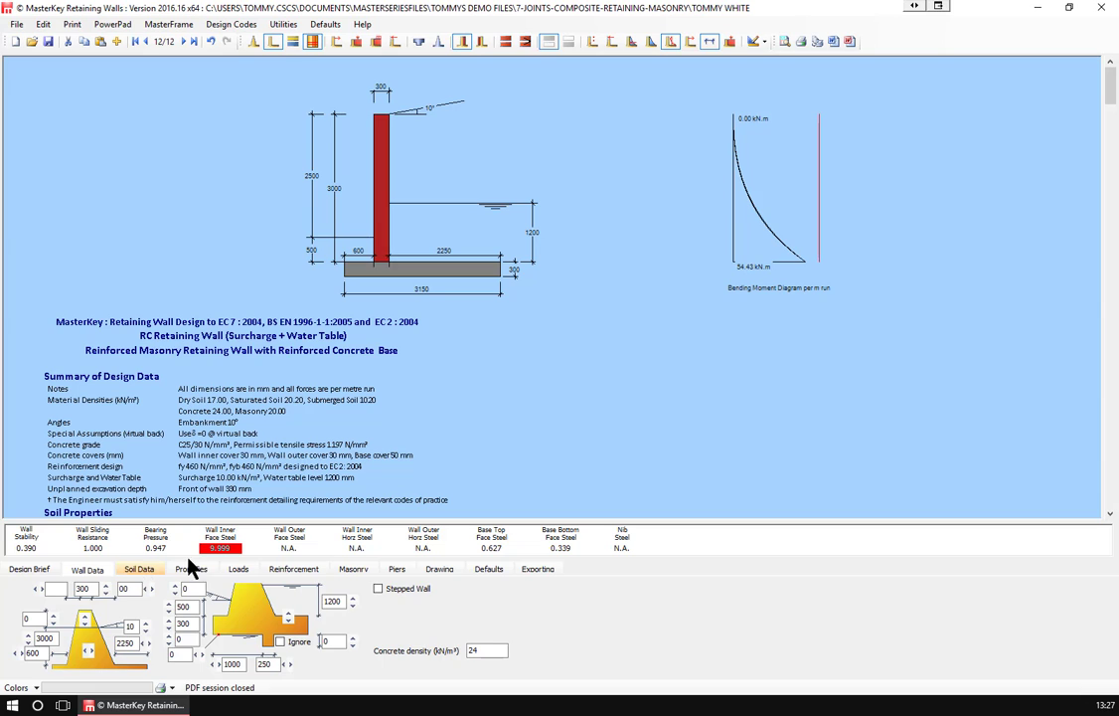
# - Add a 100 mm outer leaf with a 100 mm cavity, try the cavity unfilled, and keep it filled
pyautogui.click(355, 570)
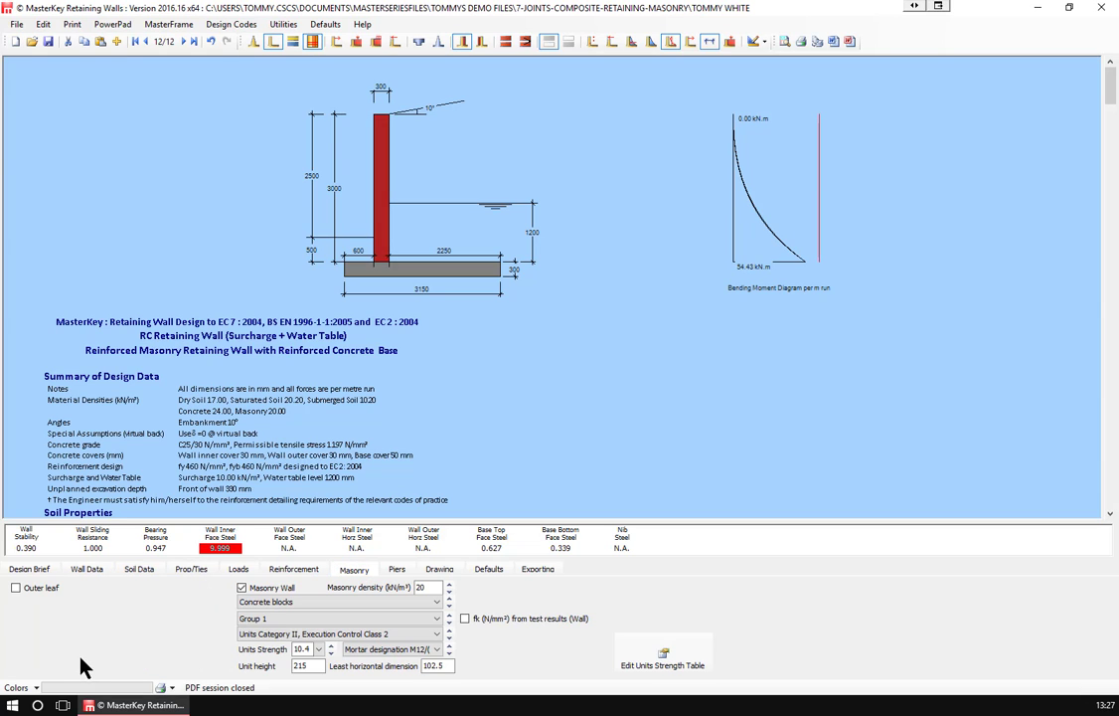
pyautogui.click(16, 588)
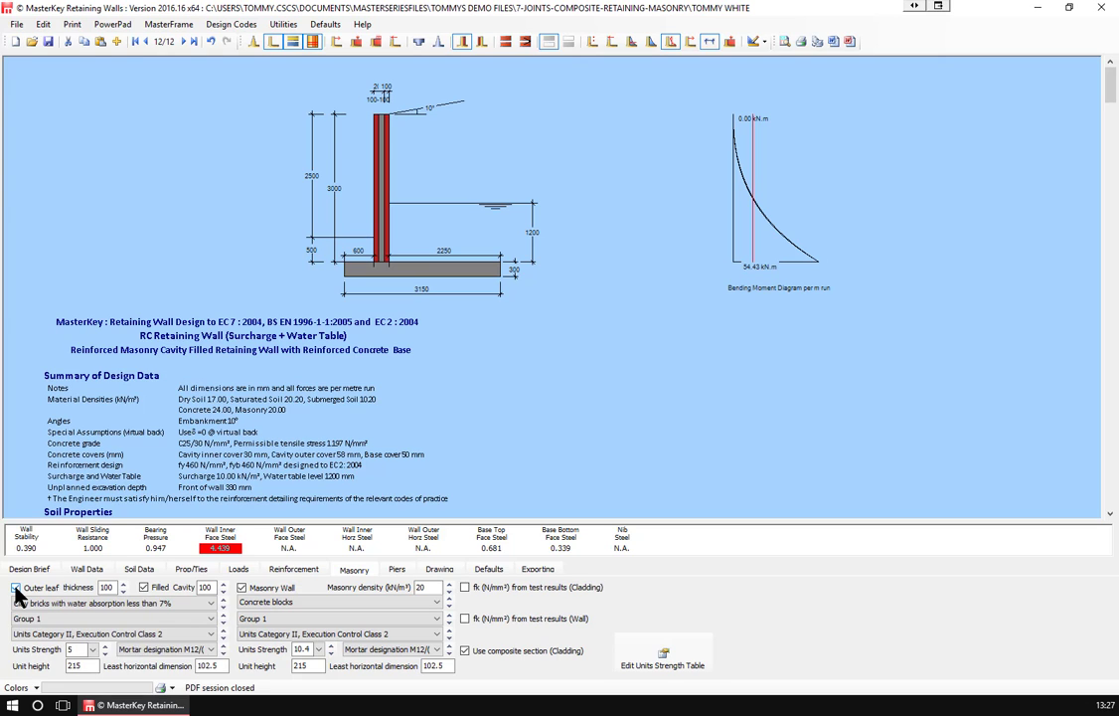
pyautogui.click(145, 587)
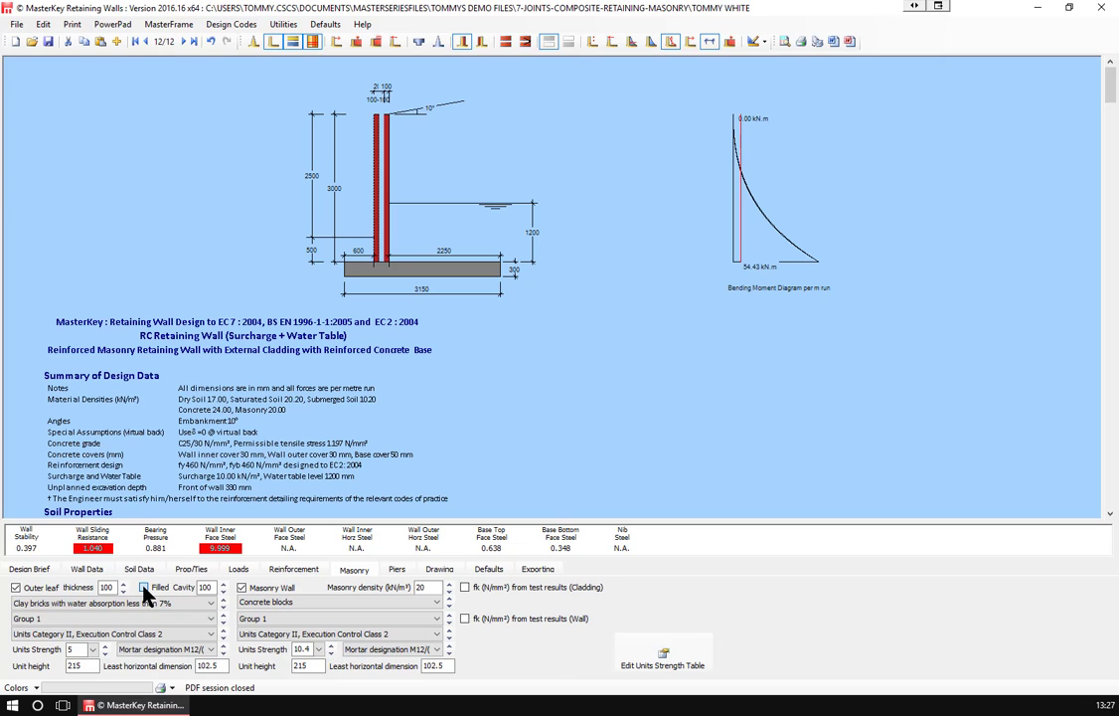
pyautogui.click(144, 588)
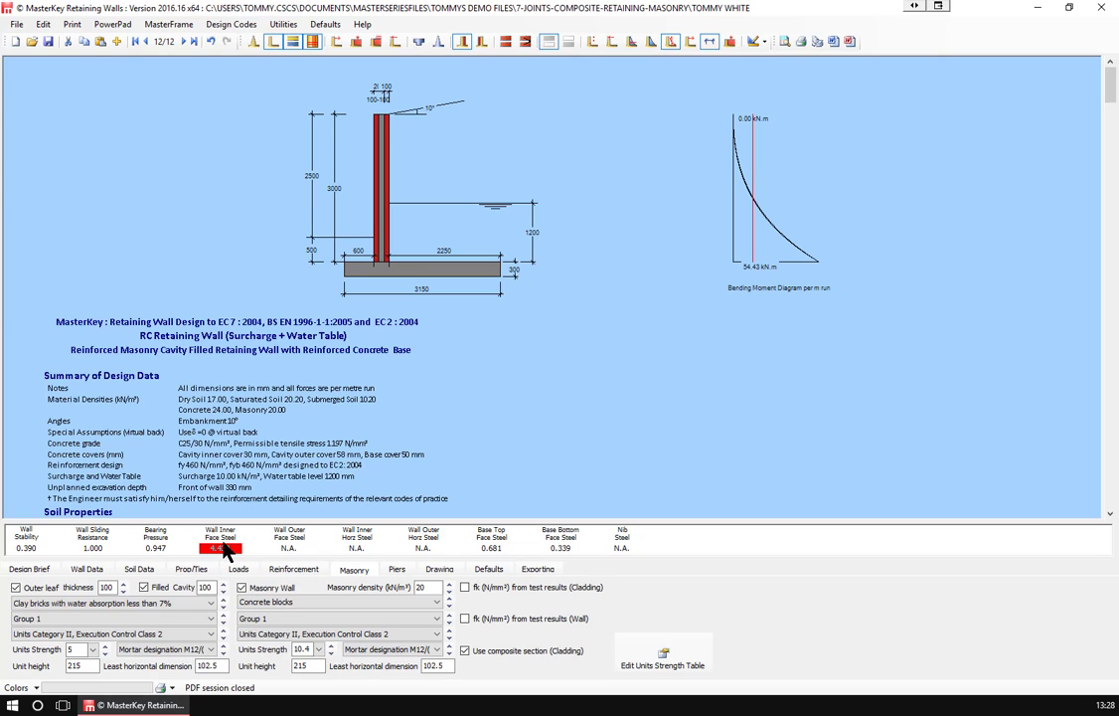
# - Set the cavity inner cover of the wall reinforcement to 45 mm
pyautogui.click(294, 569)
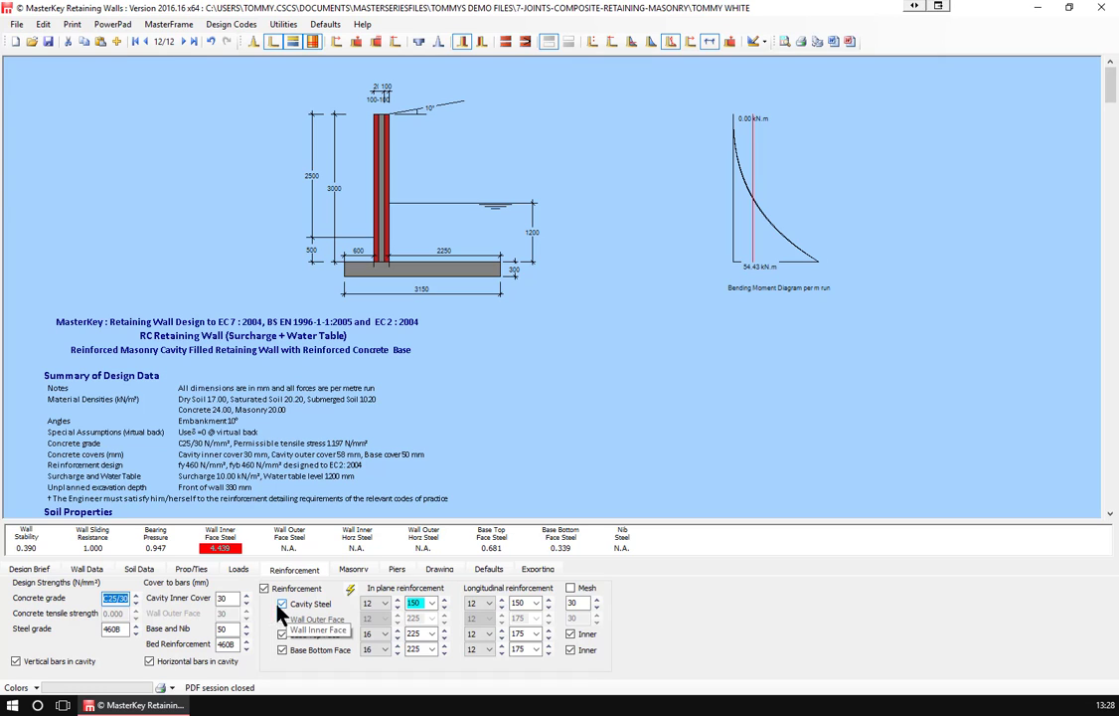
pyautogui.press('Tab')
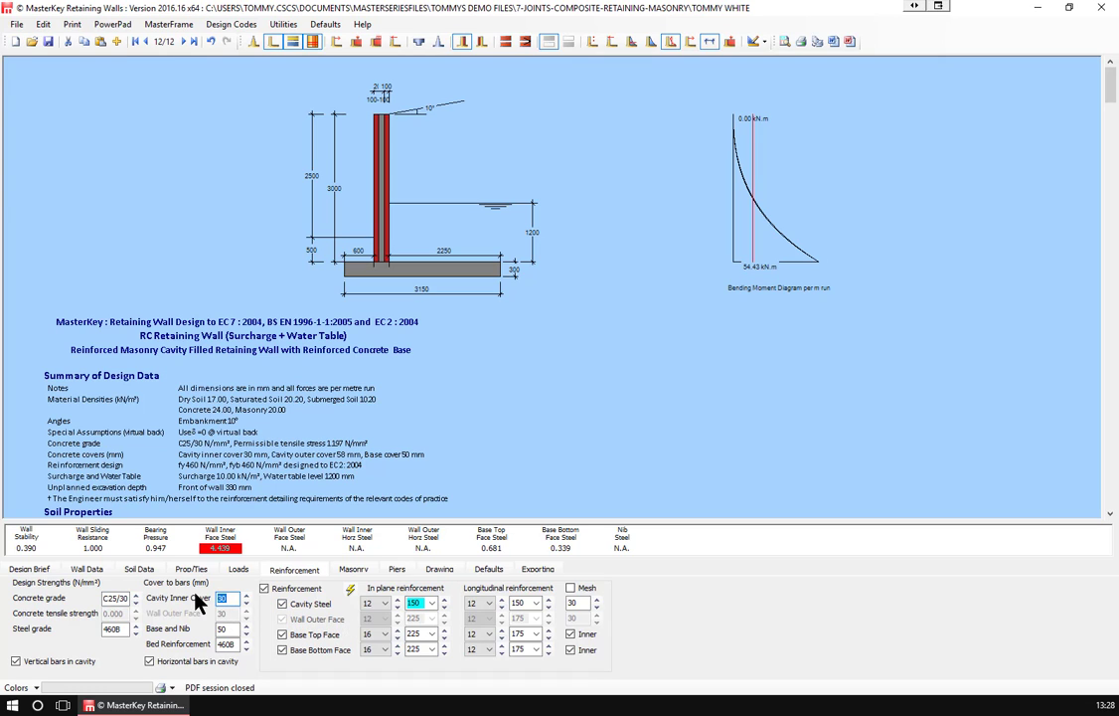
pyautogui.write('50')
pyautogui.hotkey('shift', 'Left')
pyautogui.hotkey('shift', 'Left')
pyautogui.write('45')
pyautogui.hotkey('shift', 'Left')
pyautogui.press('Return')
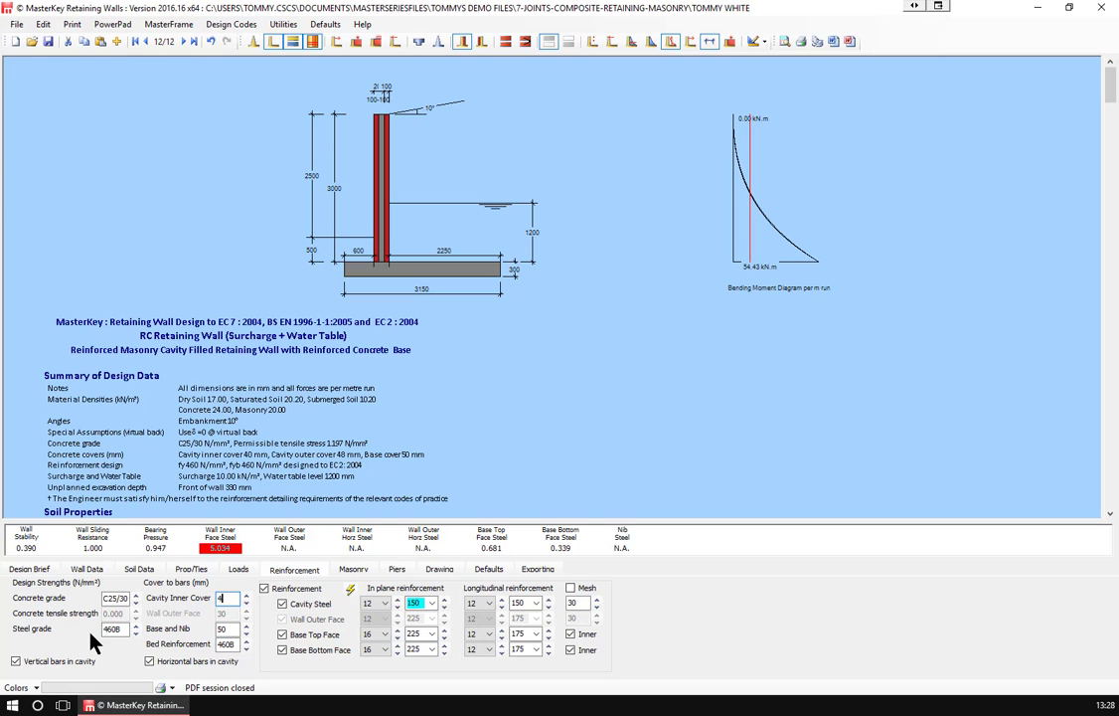
pyautogui.write('45')
# - Set the in-plane cavity steel spacing to 100 mm and examine the wall inner steel design results
pyautogui.click(418, 604)
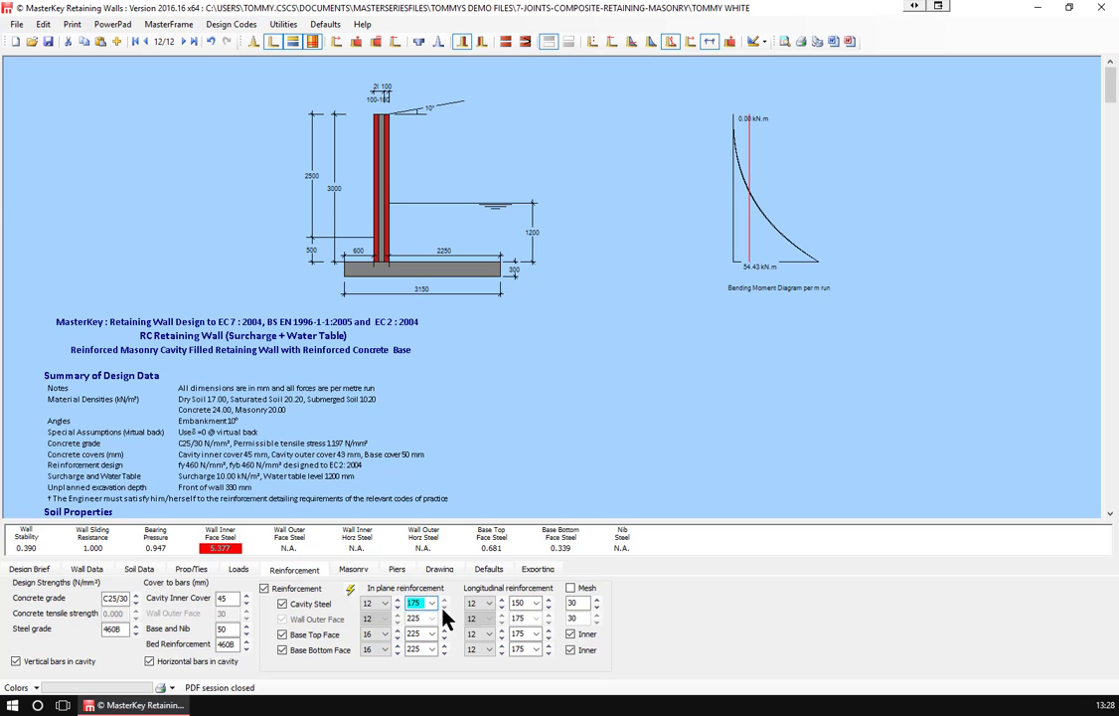
pyautogui.write('100')
pyautogui.write('075')
pyautogui.click(432, 604)
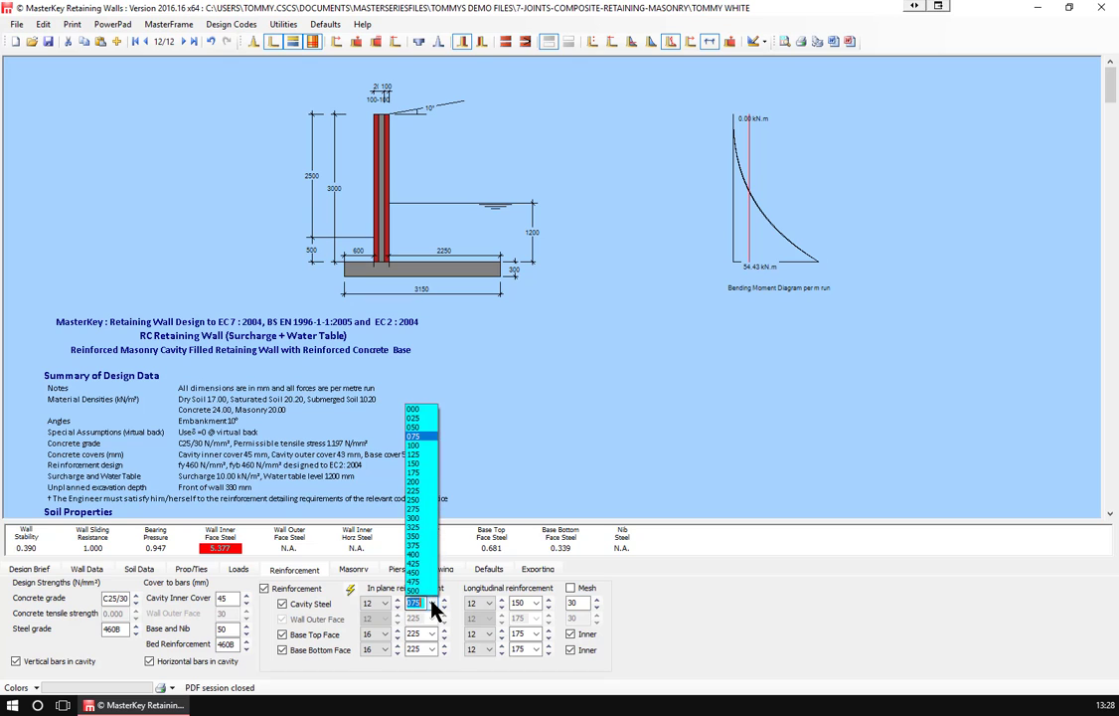
pyautogui.click(418, 452)
pyautogui.click(220, 542)
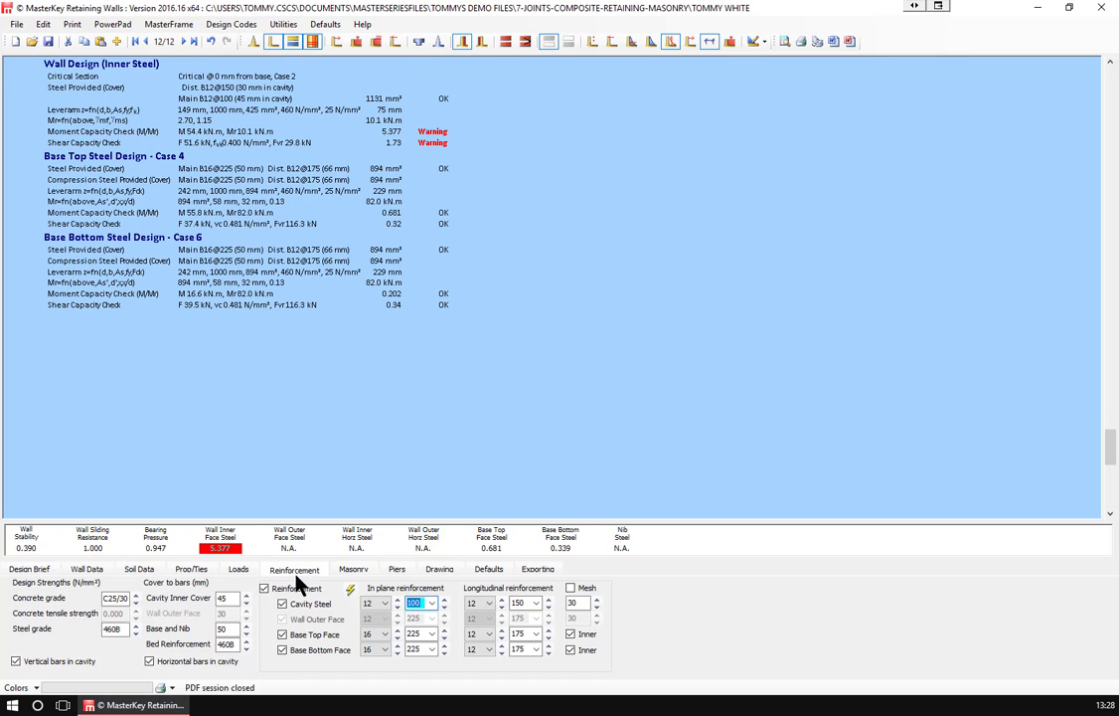
# - Increase the outer leaf thickness to 215 mm
pyautogui.click(353, 568)
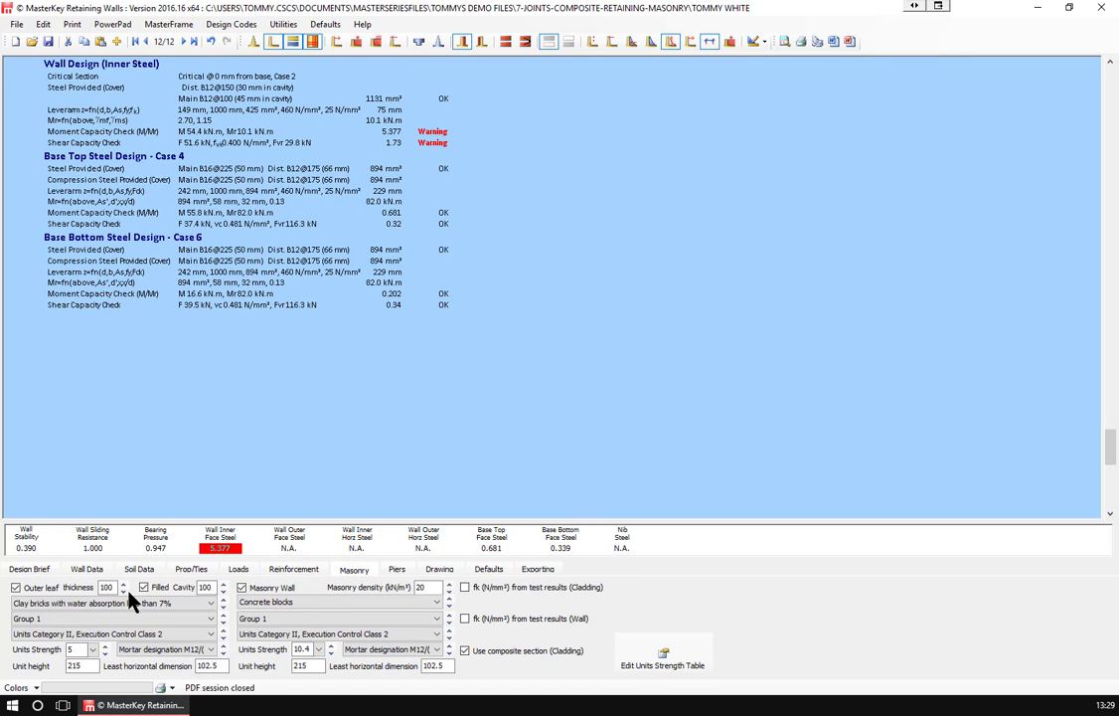
pyautogui.scroll(15, 249, 313)
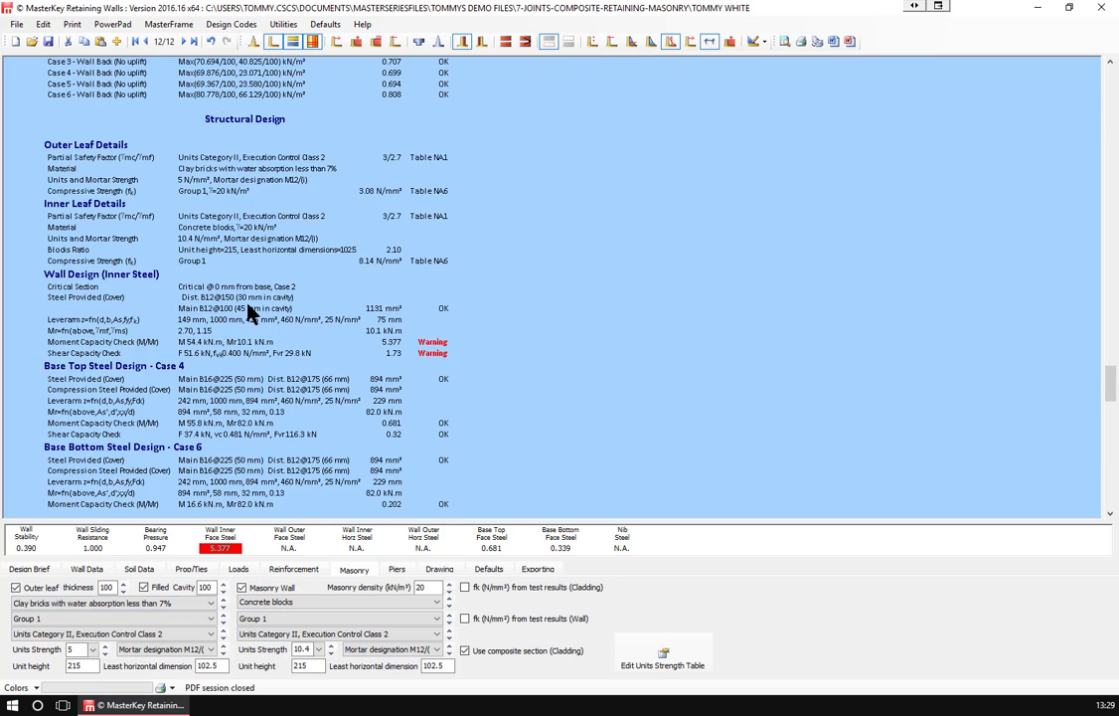
pyautogui.scroll(5, 249, 313)
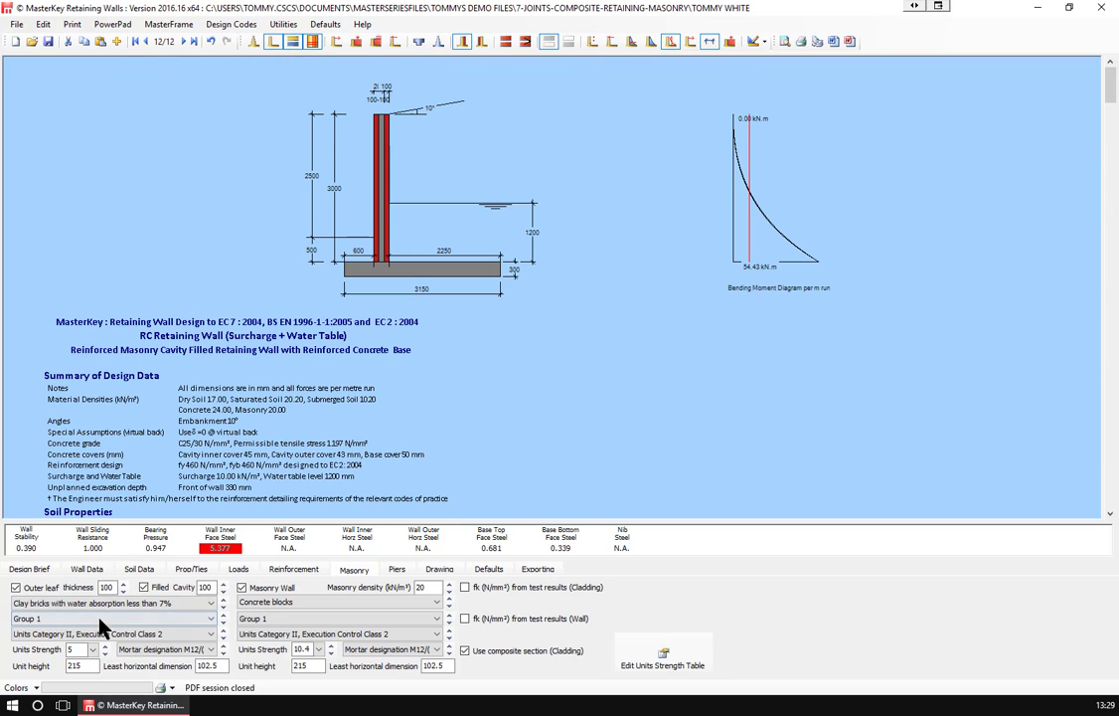
pyautogui.click(123, 584)
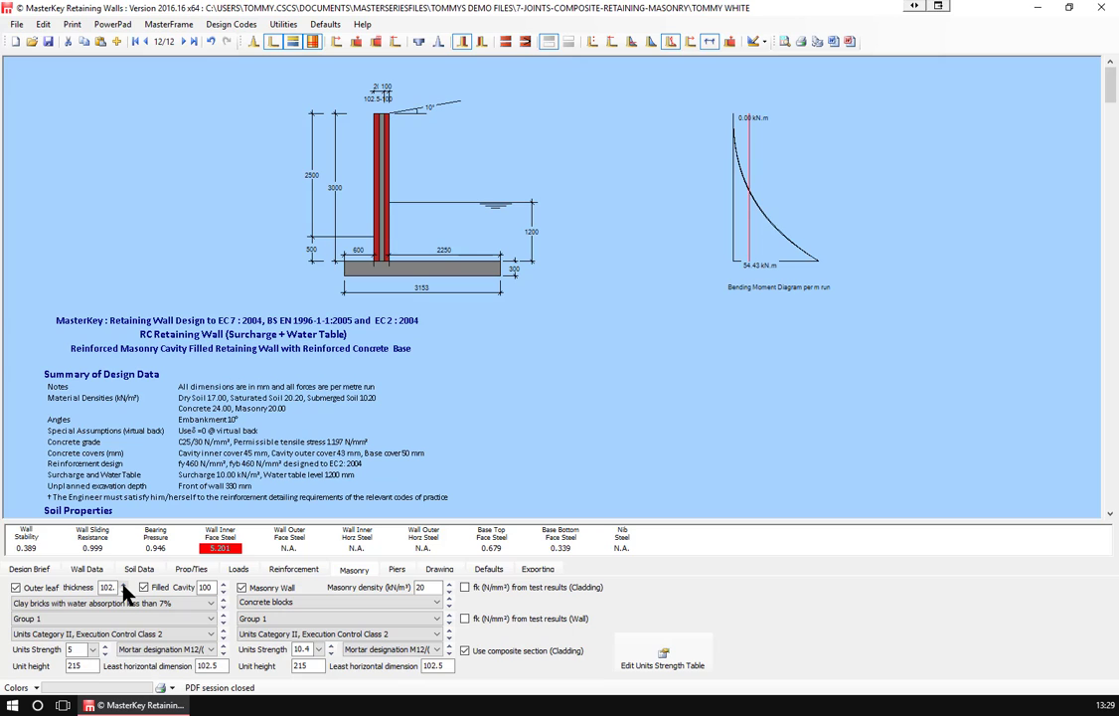
pyautogui.click(123, 584)
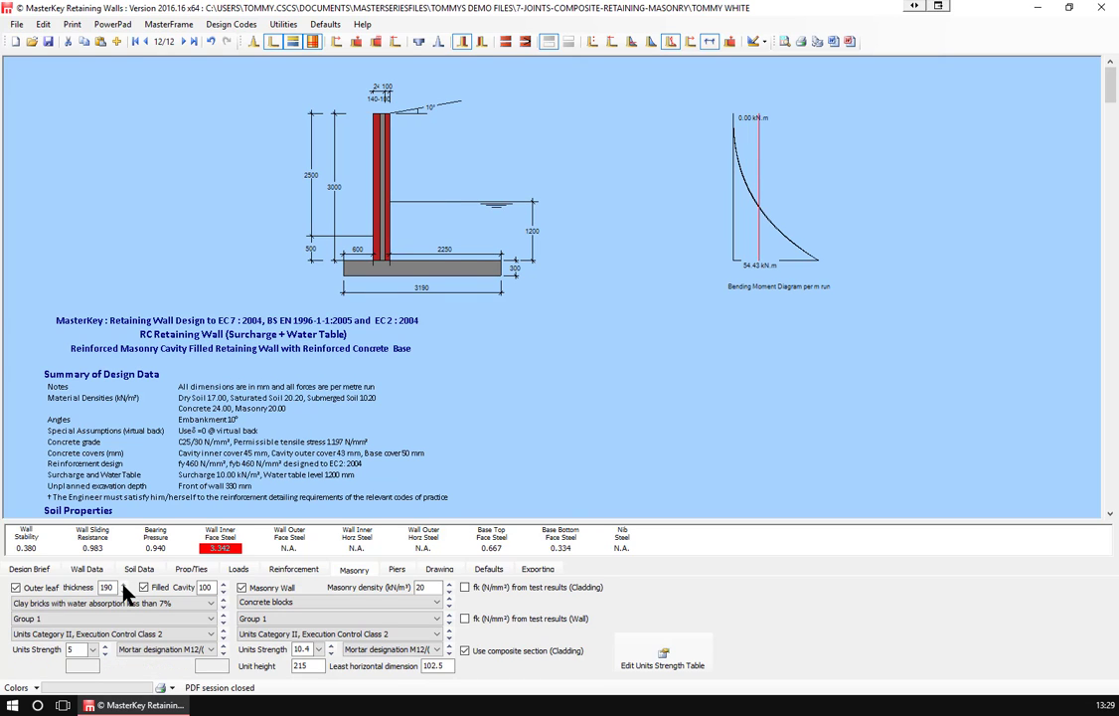
pyautogui.click(123, 584)
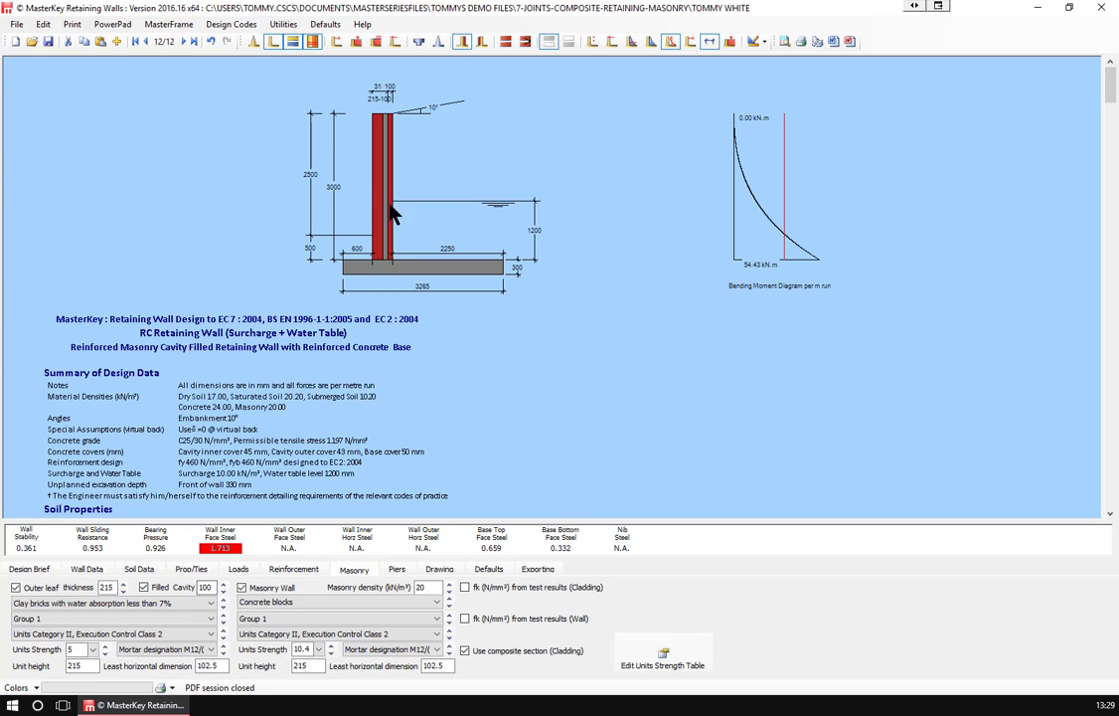
# - Set the overall wall thickness to 415 mm in the wall data
pyautogui.click(86, 569)
pyautogui.doubleClick(82, 589)
pyautogui.write('415')
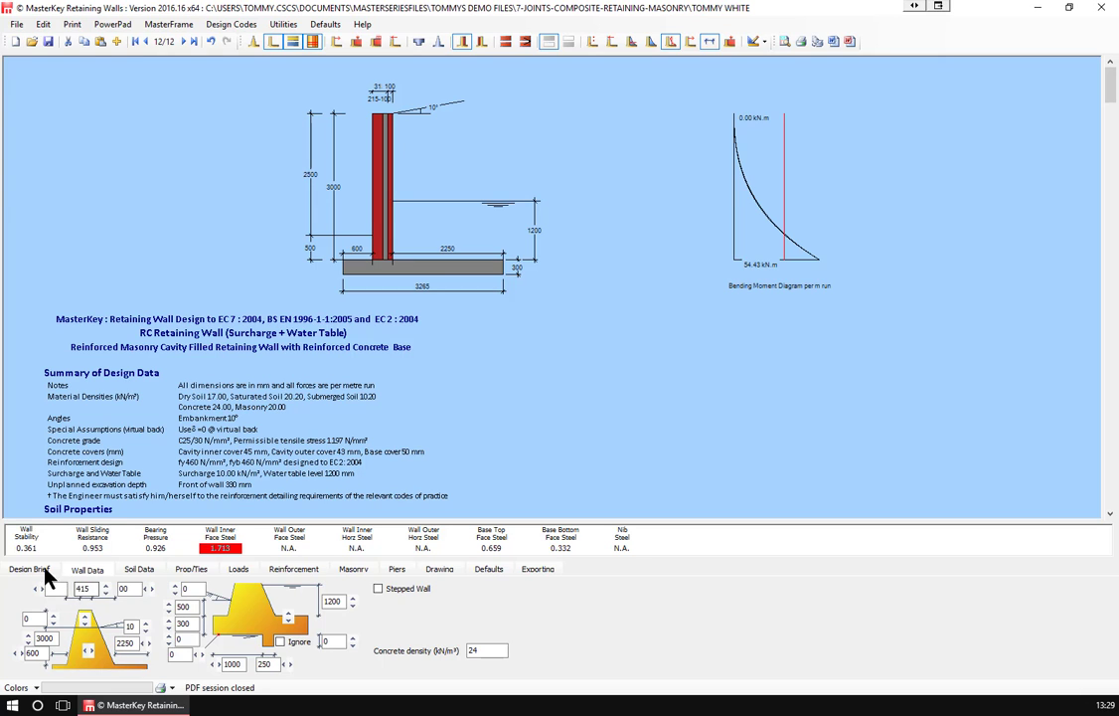
# - Change the outer leaf masonry material to concrete blocks and increase its units strength
pyautogui.click(363, 573)
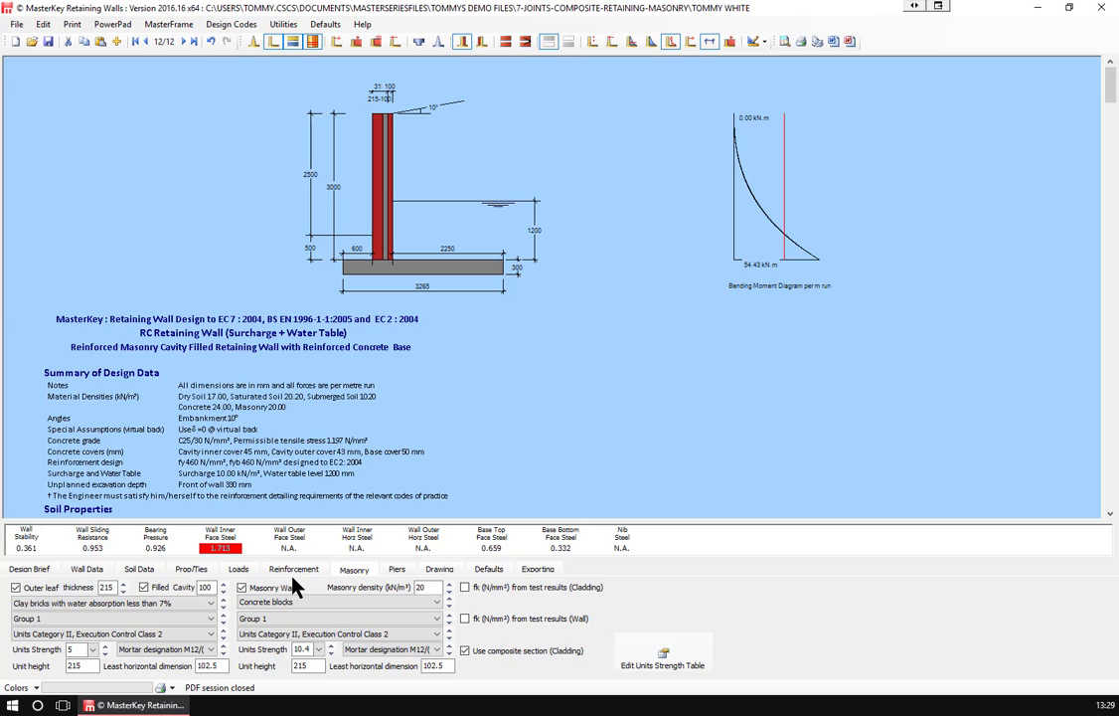
pyautogui.click(104, 604)
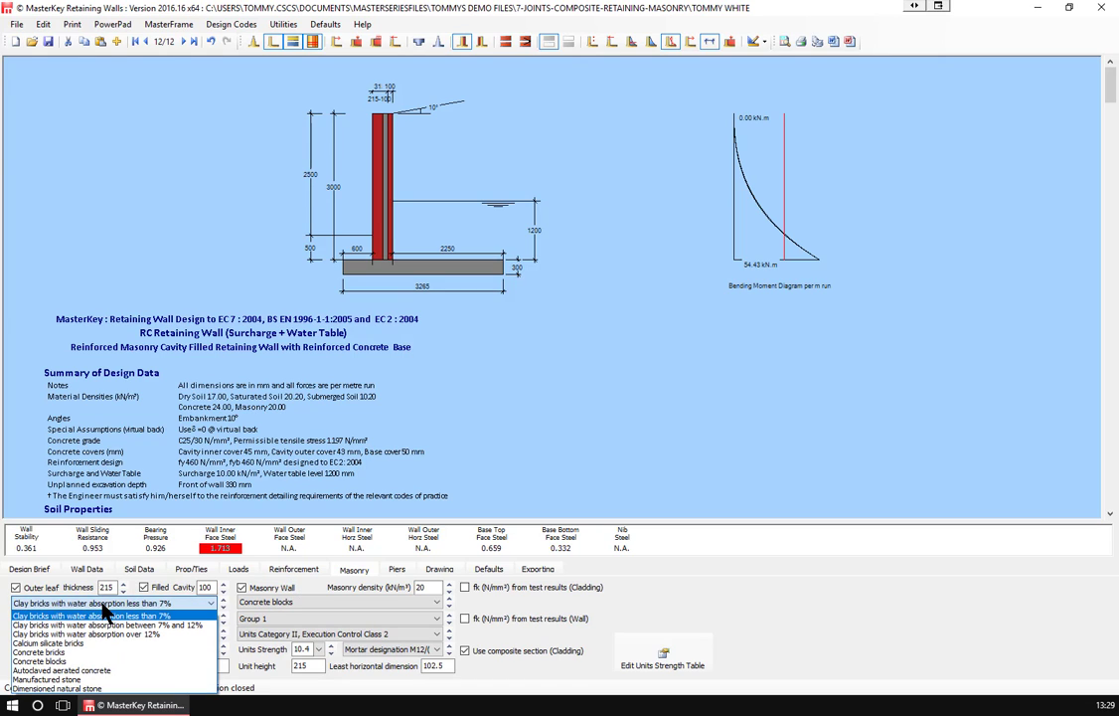
pyautogui.click(83, 662)
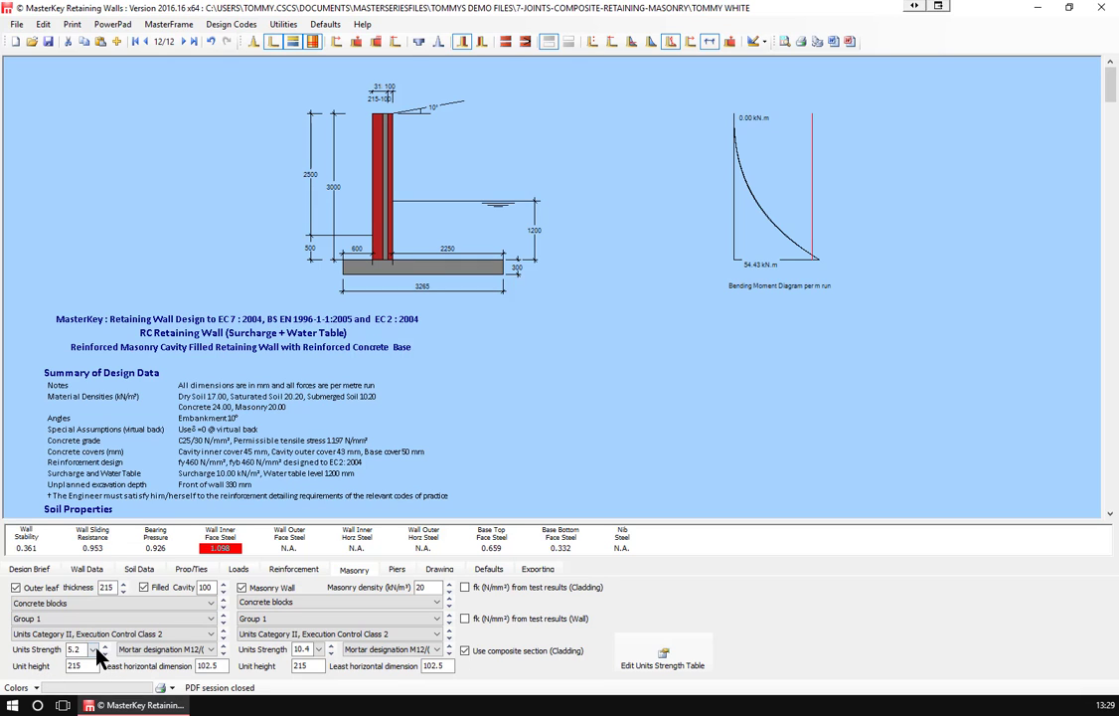
pyautogui.click(92, 649)
pyautogui.click(87, 590)
# - Try the cavity steel at 200 mm in-plane spacing with 16 mm bars and revert the bar size to 12 mm
pyautogui.click(294, 569)
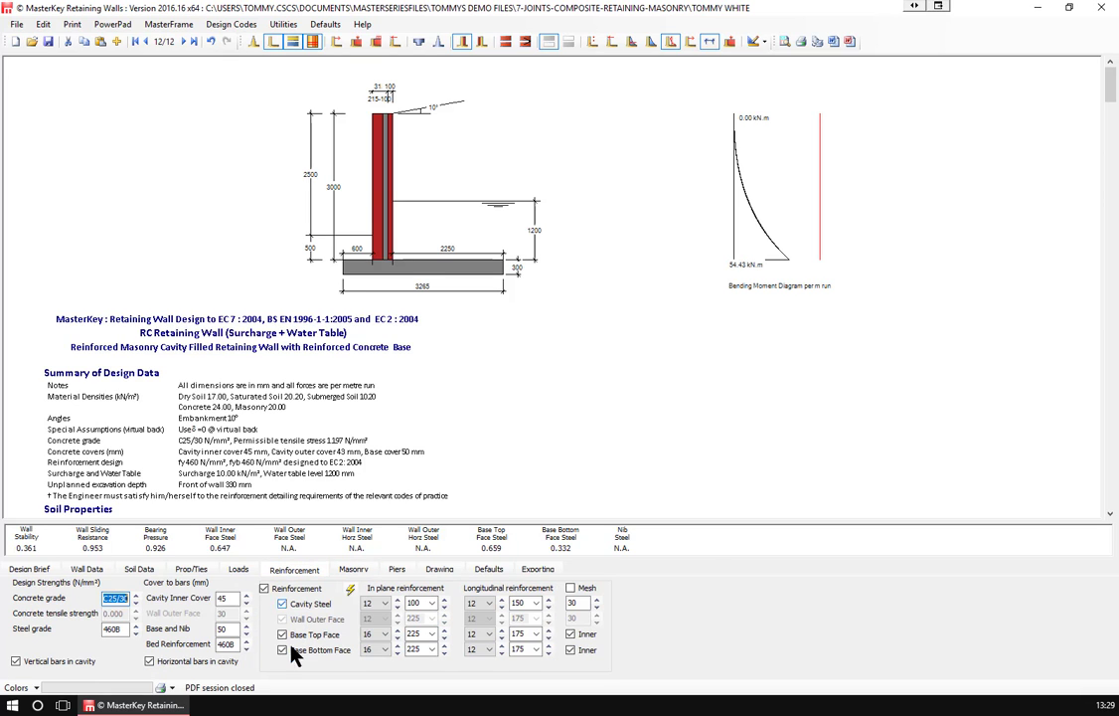
pyautogui.click(430, 605)
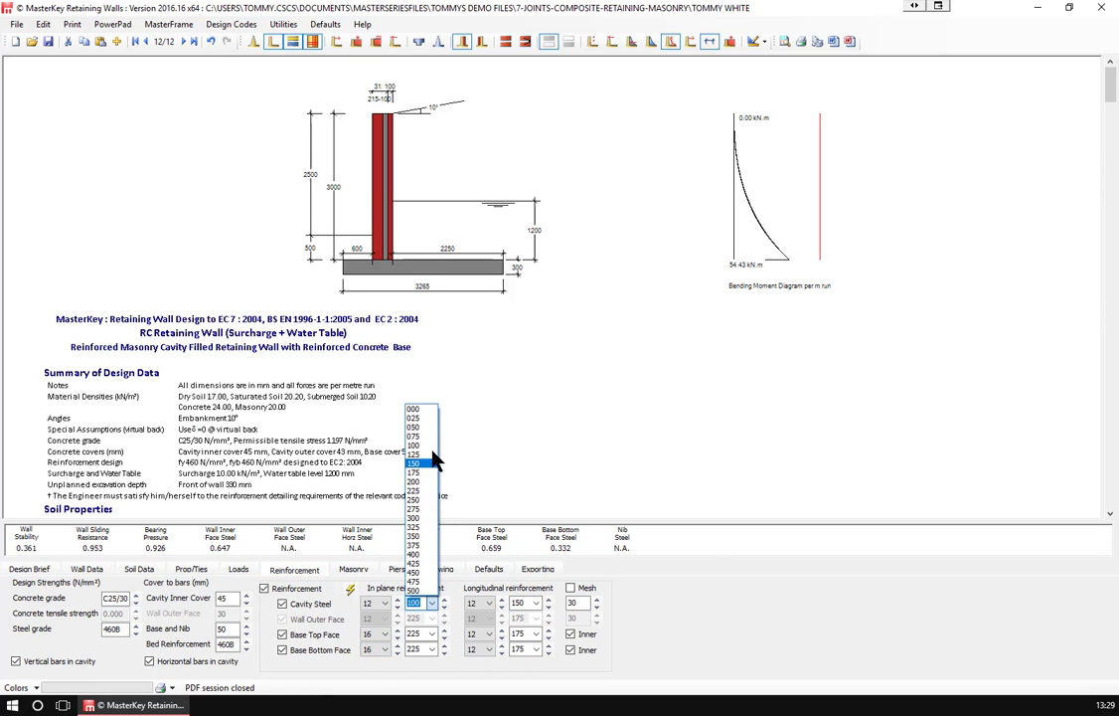
pyautogui.click(433, 481)
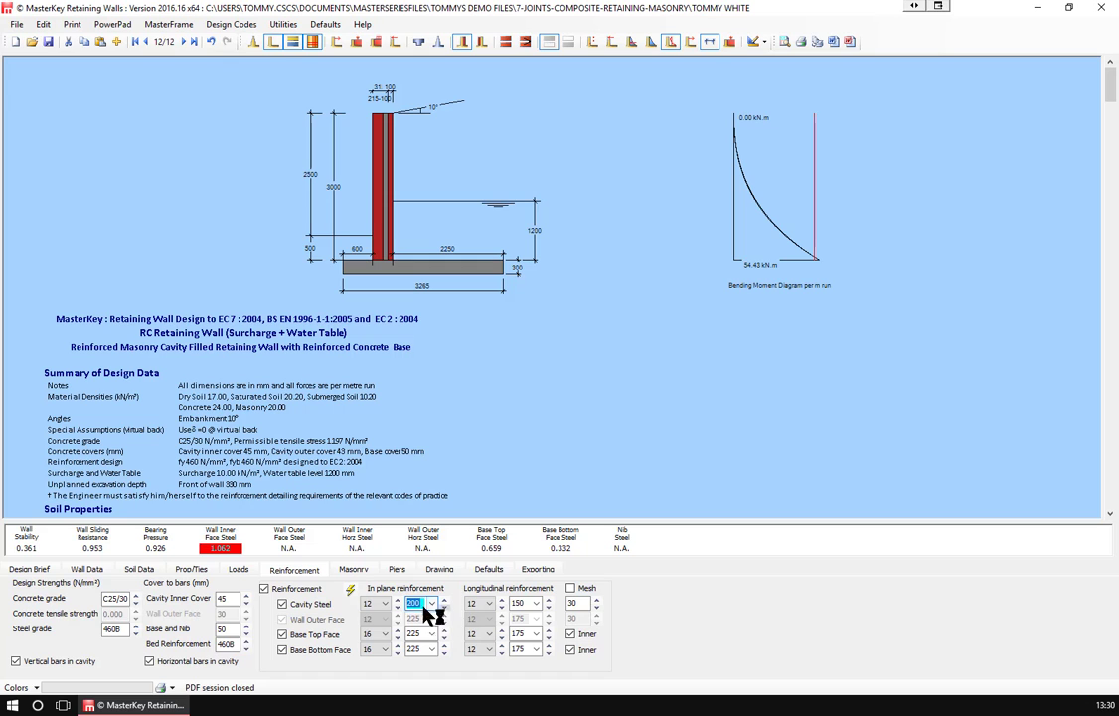
pyautogui.click(397, 607)
pyautogui.click(398, 602)
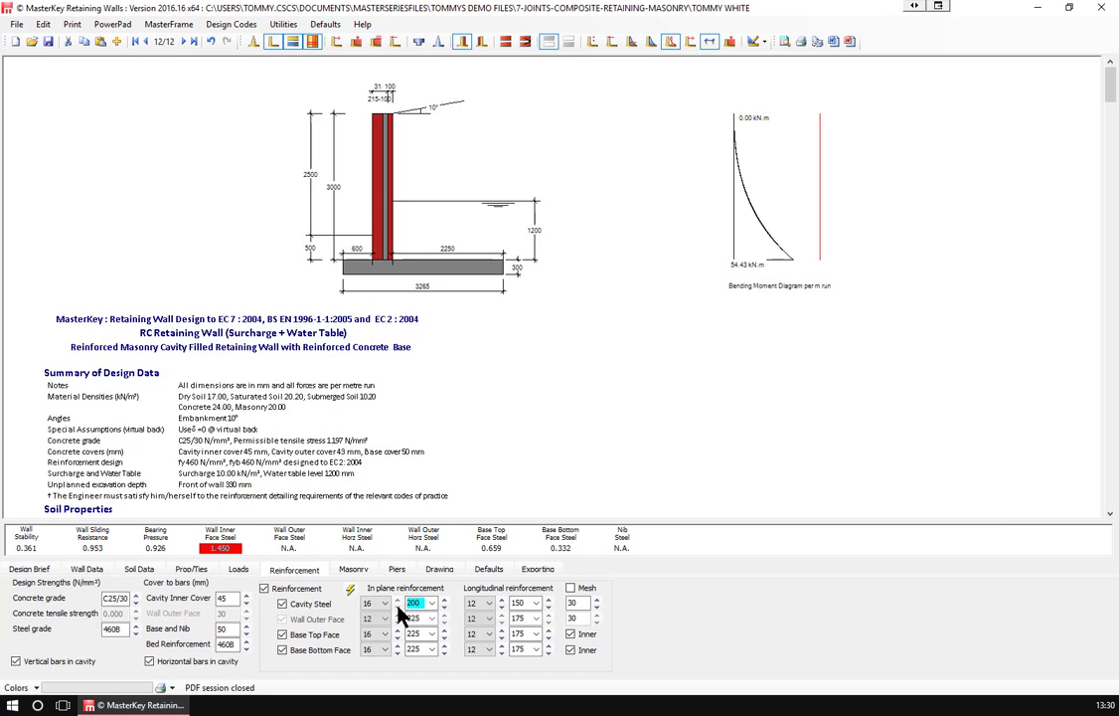
pyautogui.click(397, 602)
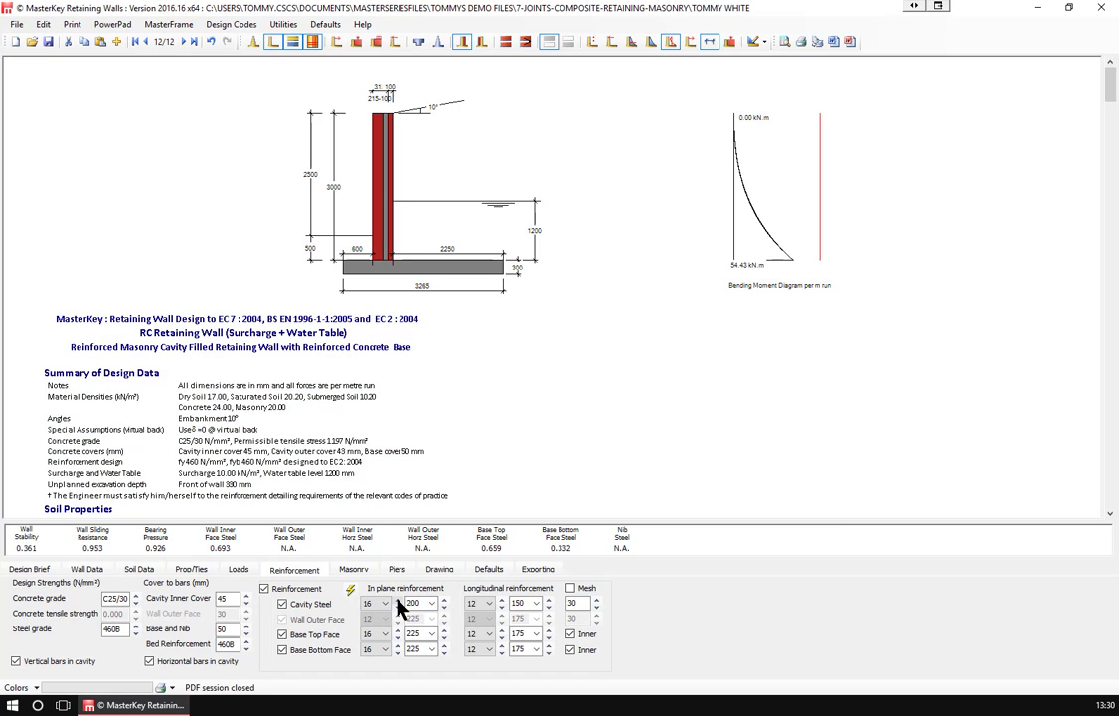
pyautogui.click(398, 607)
# - Set the in-plane cavity steel spacing to 150 mm, trying the neighbouring spacings of 125 and 175 mm
pyautogui.click(431, 603)
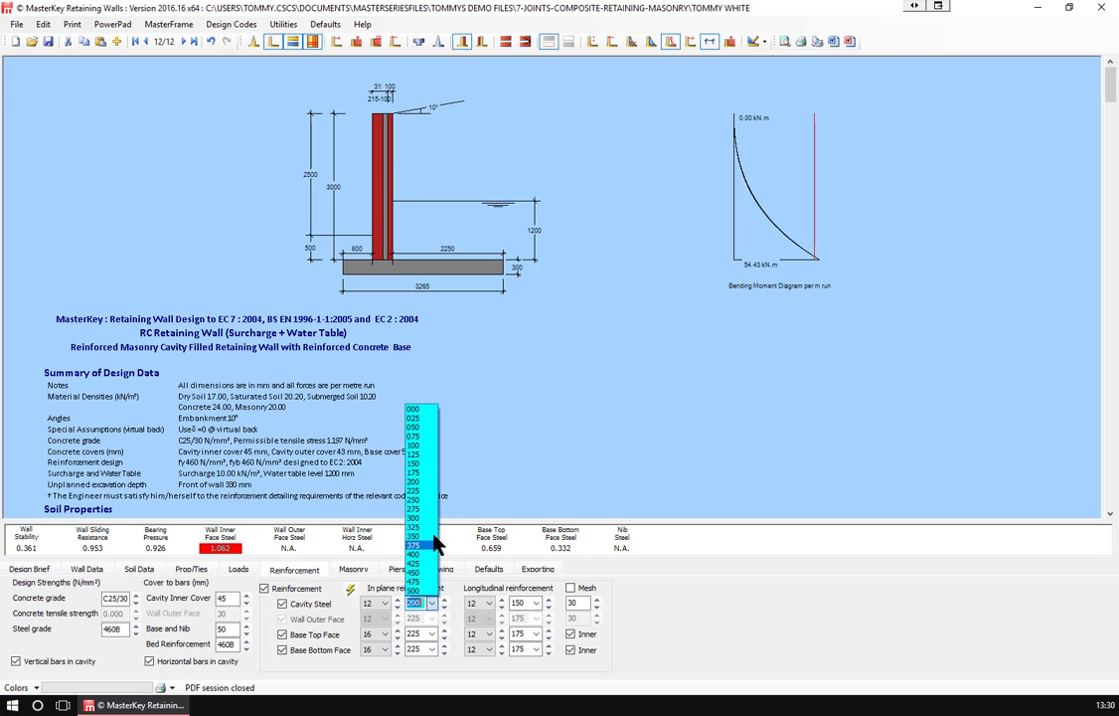
pyautogui.click(438, 464)
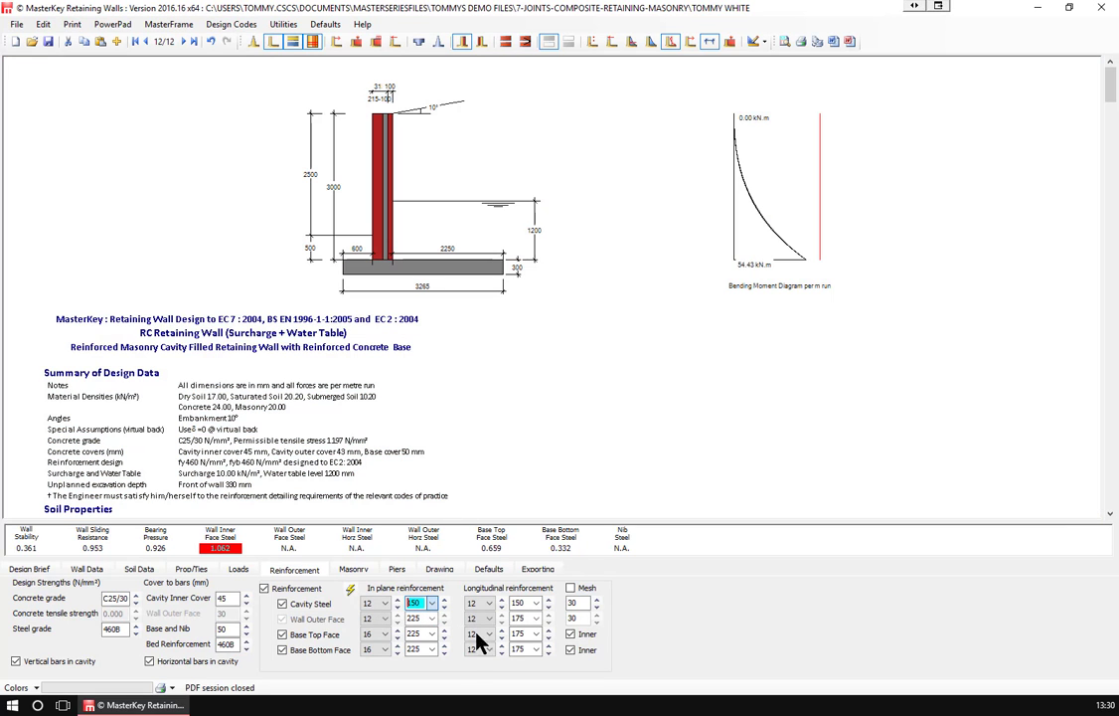
pyautogui.click(444, 608)
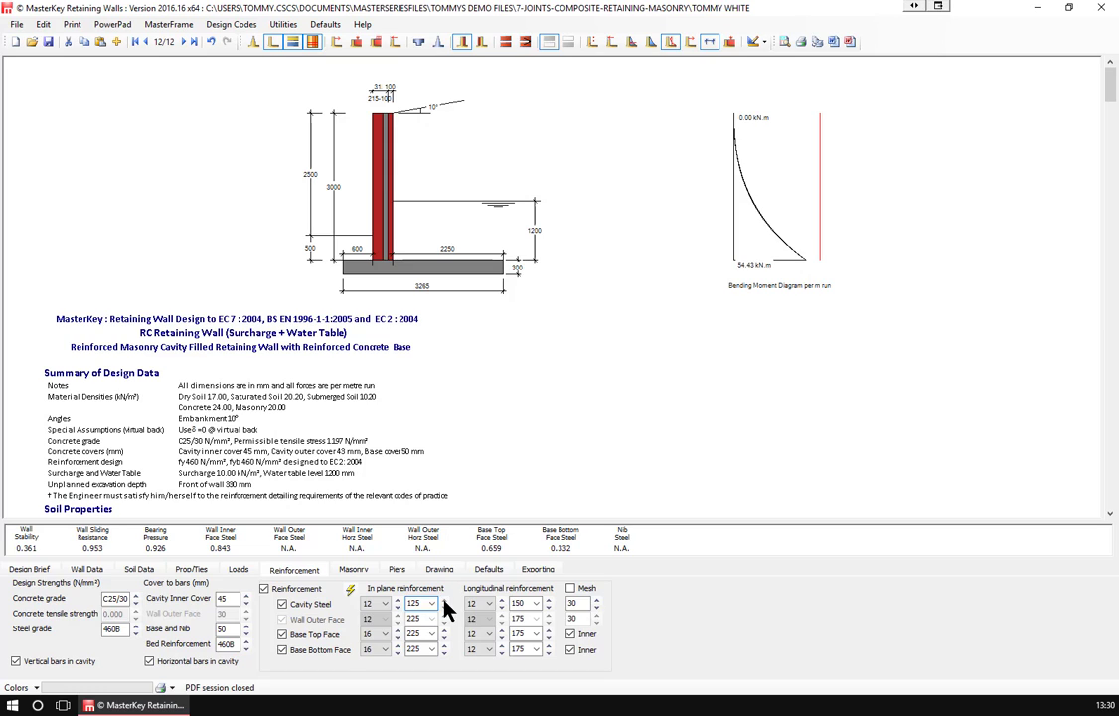
pyautogui.click(444, 614)
pyautogui.click(444, 601)
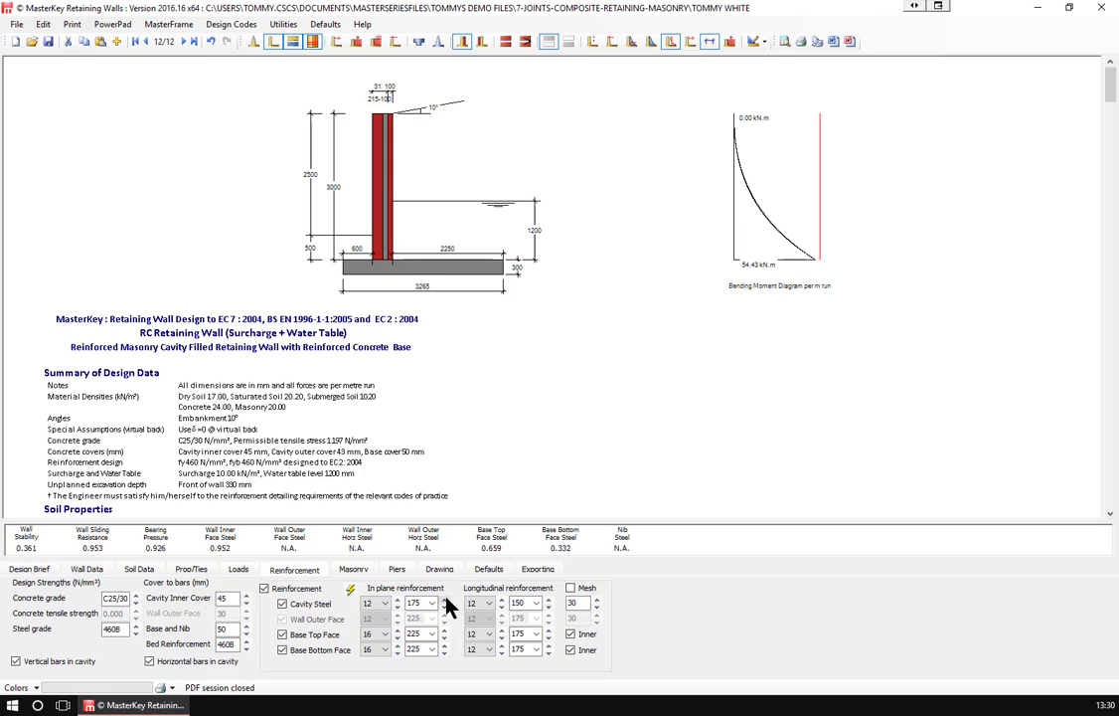
pyautogui.click(444, 607)
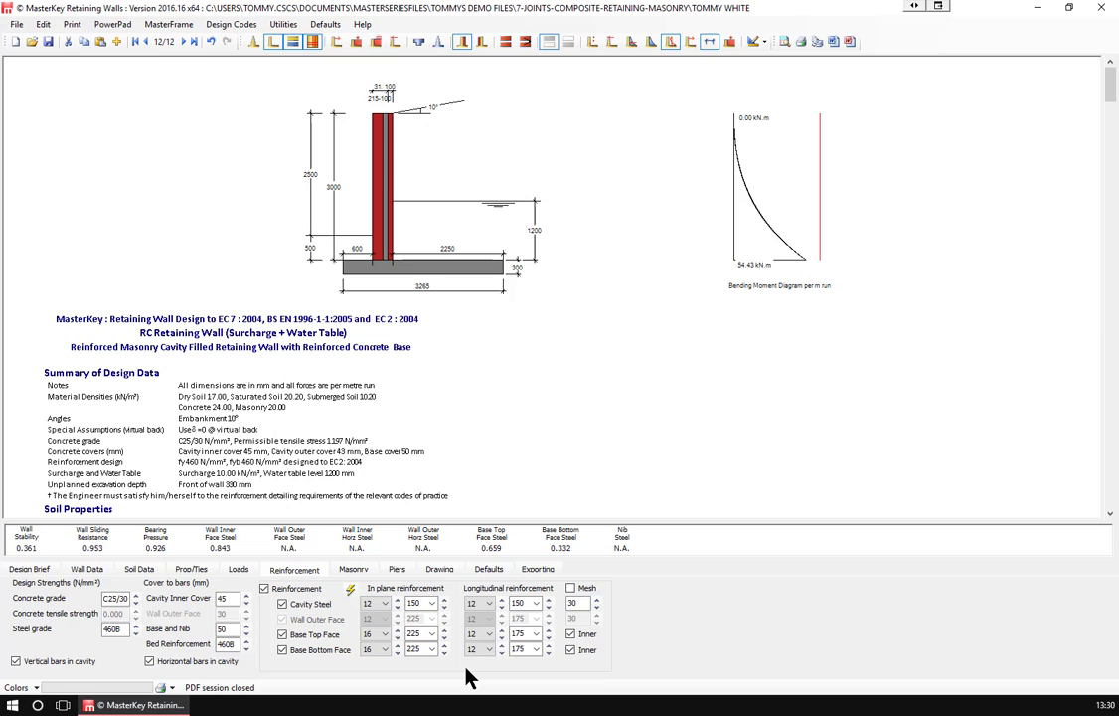
pyautogui.click(474, 605)
# - Browse back through the design briefs to the reinforced masonry wall with surcharge and water table, brief 4 of 12
pyautogui.click(146, 42)
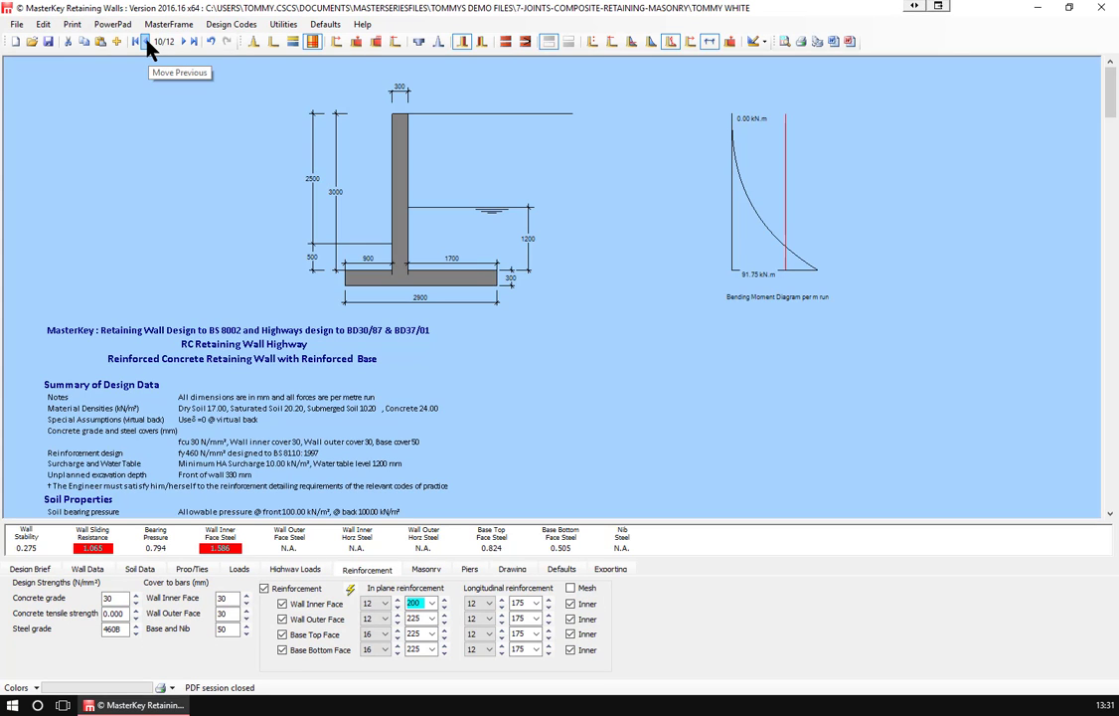
pyautogui.click(147, 43)
pyautogui.click(148, 43)
pyautogui.click(147, 42)
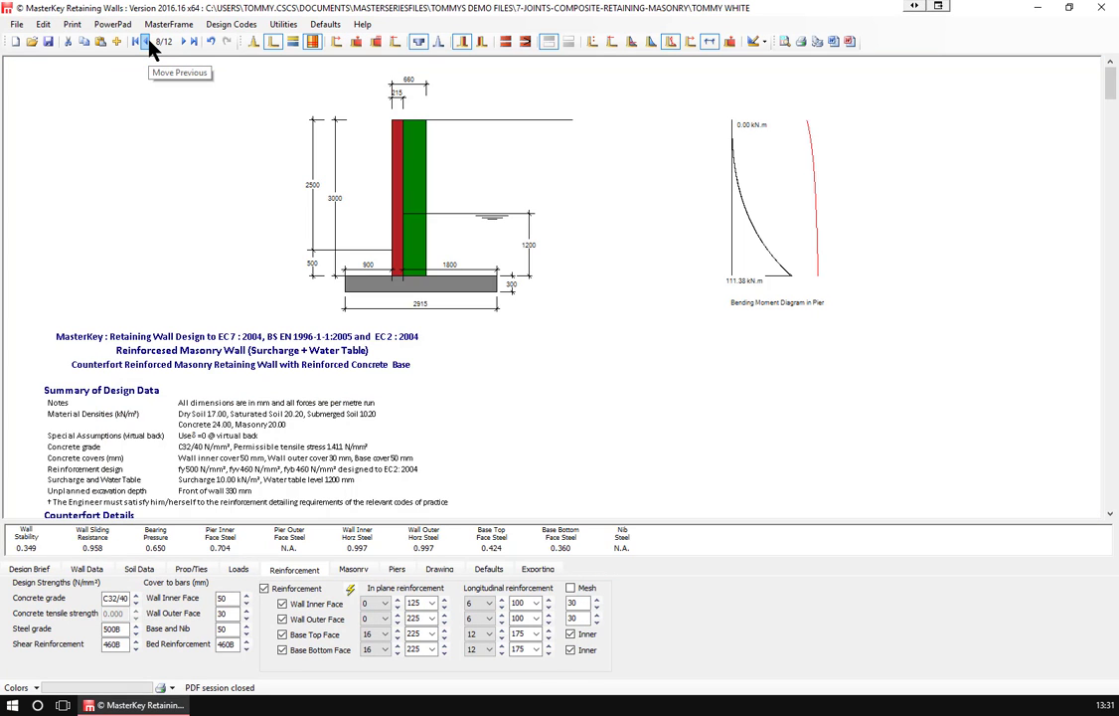
pyautogui.click(147, 42)
pyautogui.click(147, 42)
pyautogui.click(147, 42)
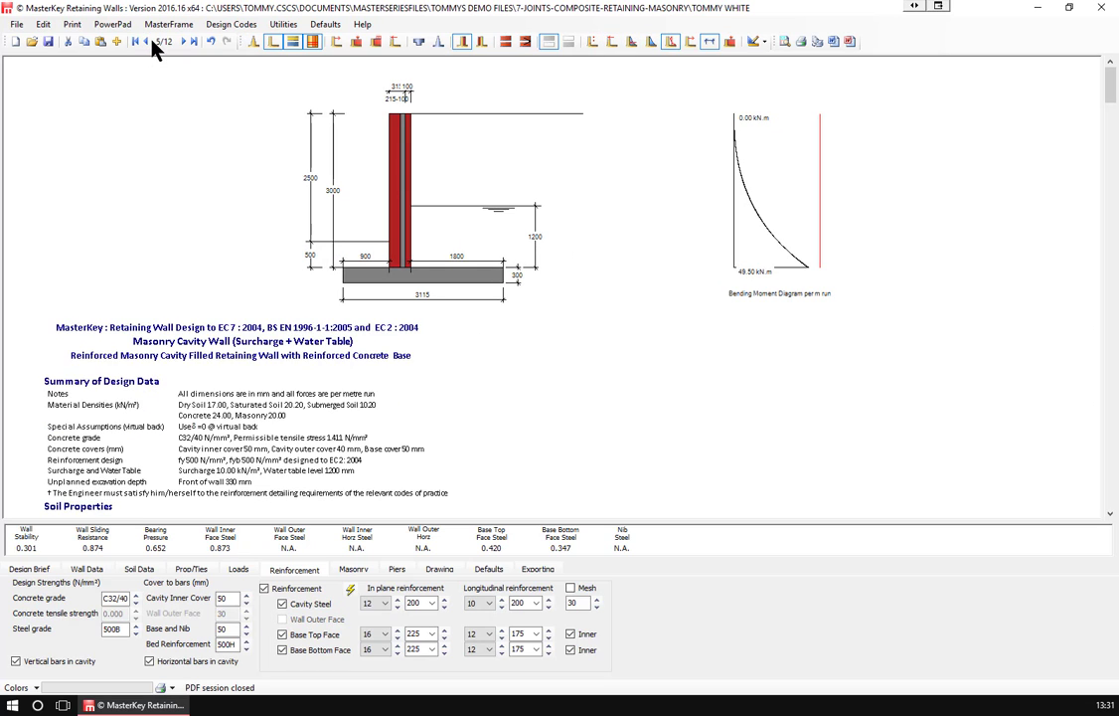
pyautogui.click(147, 42)
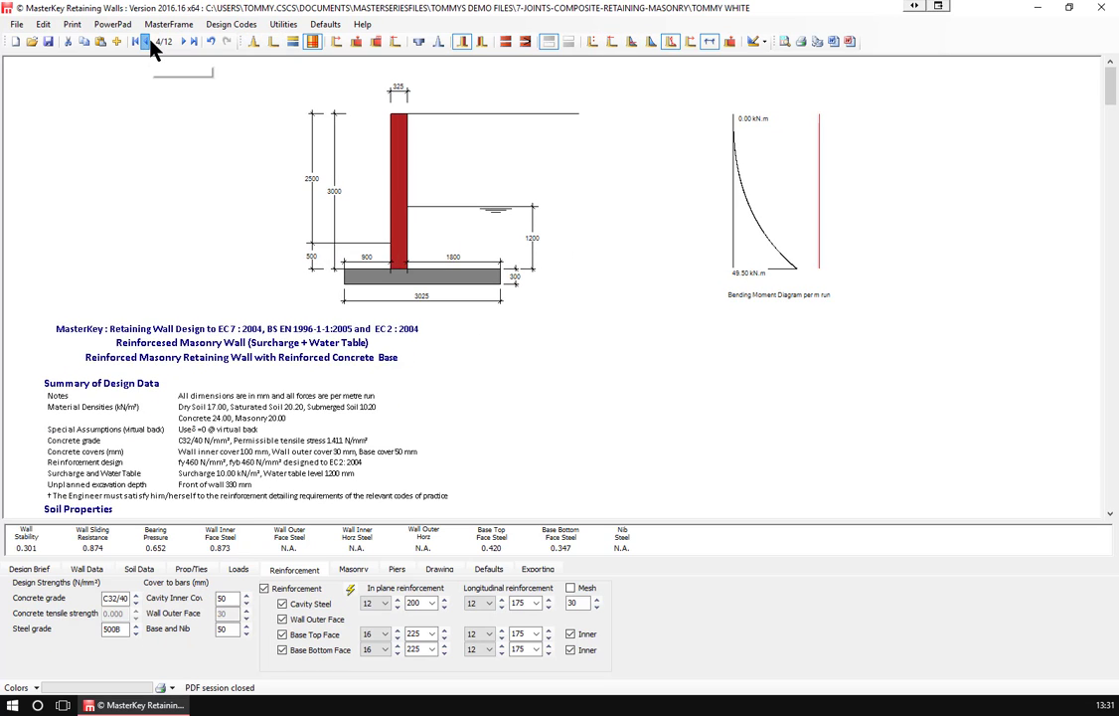
pyautogui.click(147, 42)
pyautogui.click(183, 43)
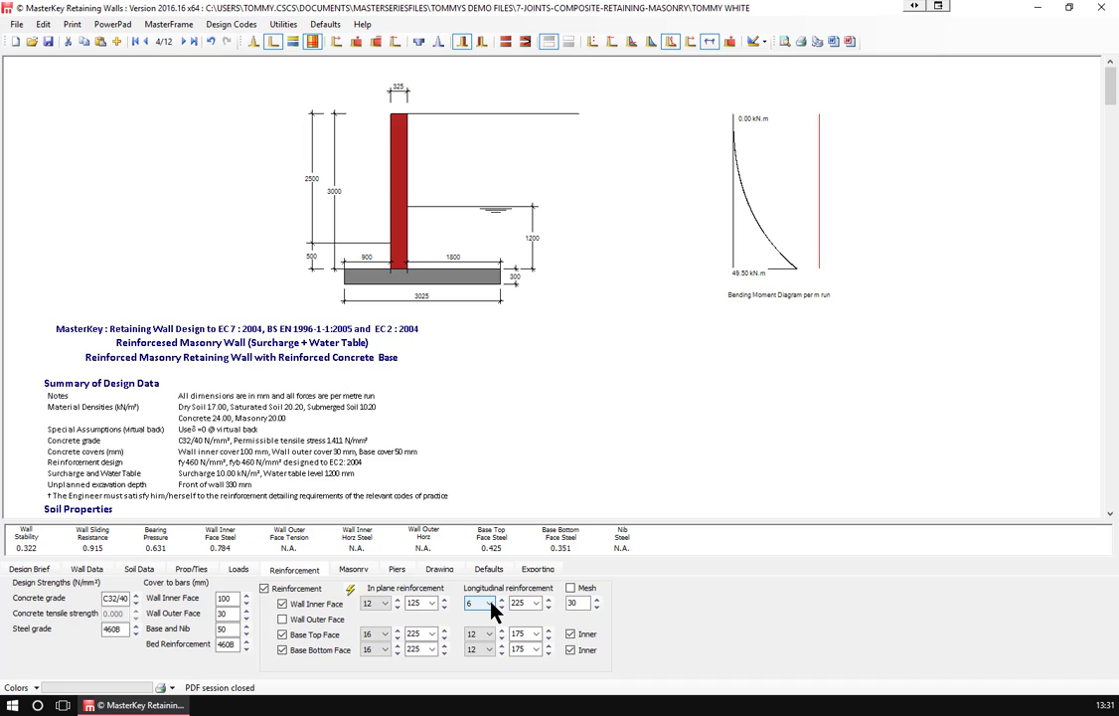
# - Try 8 mm longitudinal bars for the wall inner face and examine the wall inner steel design checks
pyautogui.click(518, 604)
pyautogui.click(483, 602)
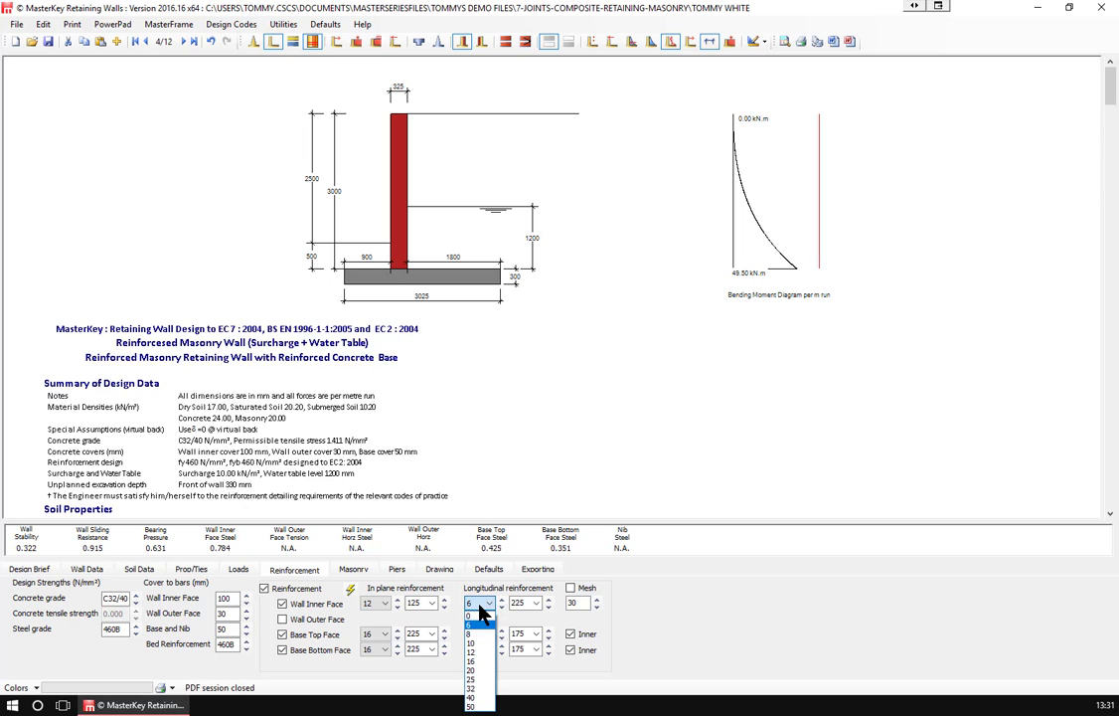
pyautogui.click(473, 634)
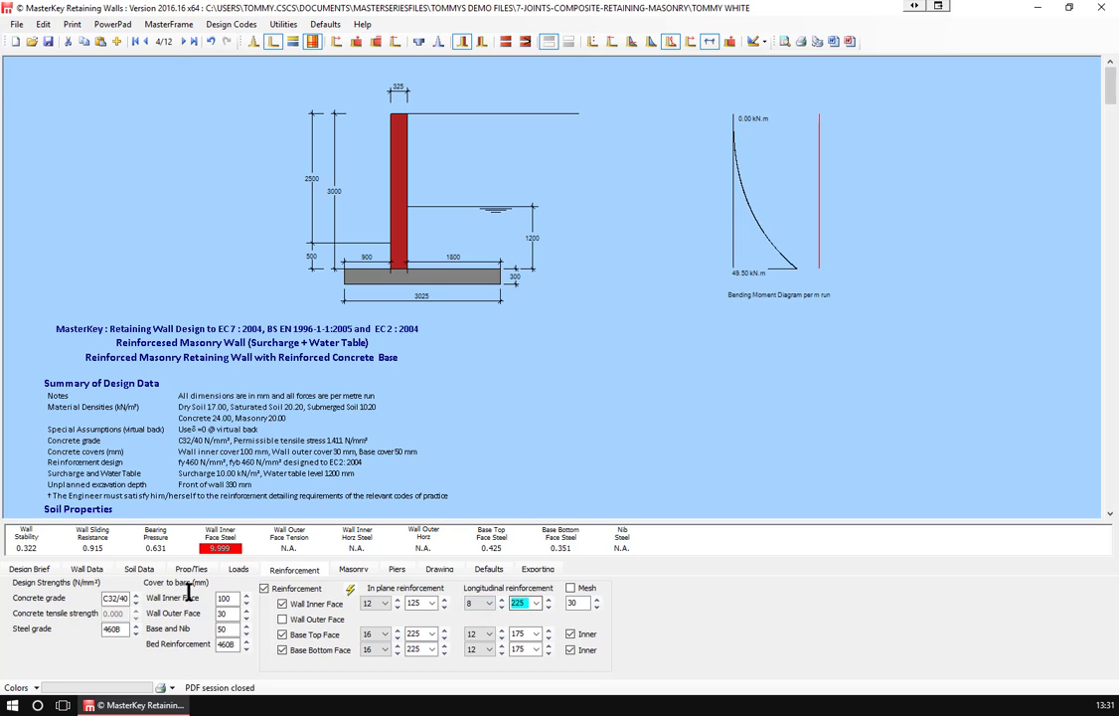
pyautogui.scroll(-15, 189, 477)
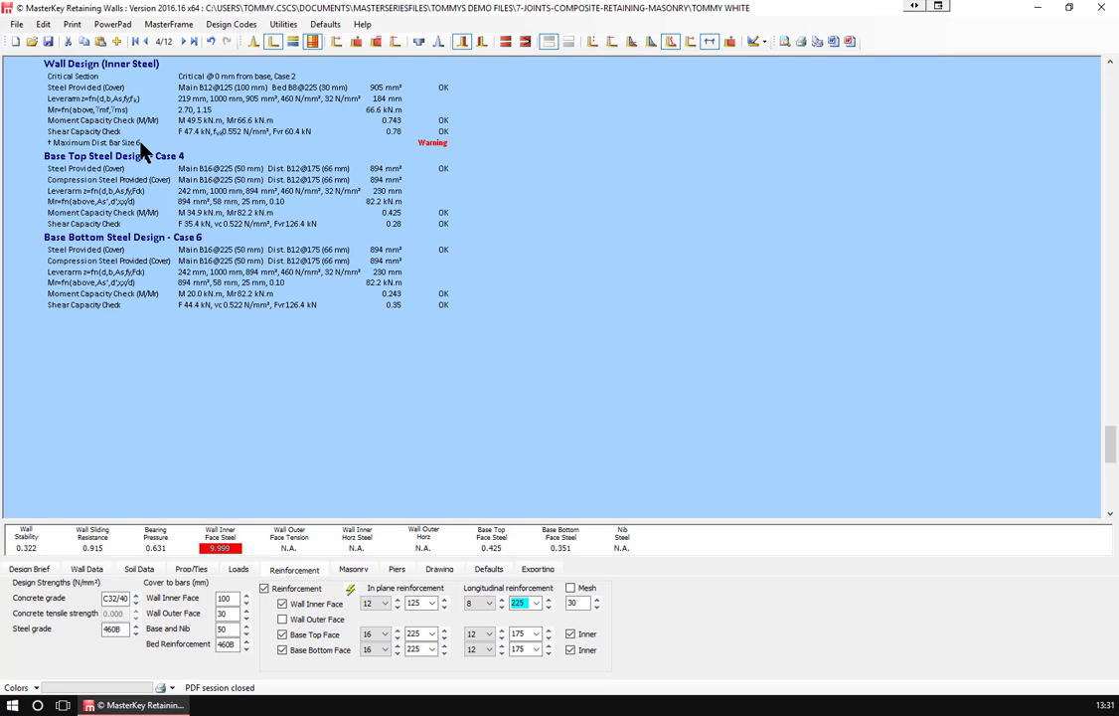
# - Restore the wall inner face longitudinal bars to 6 mm and review the design output
pyautogui.click(483, 605)
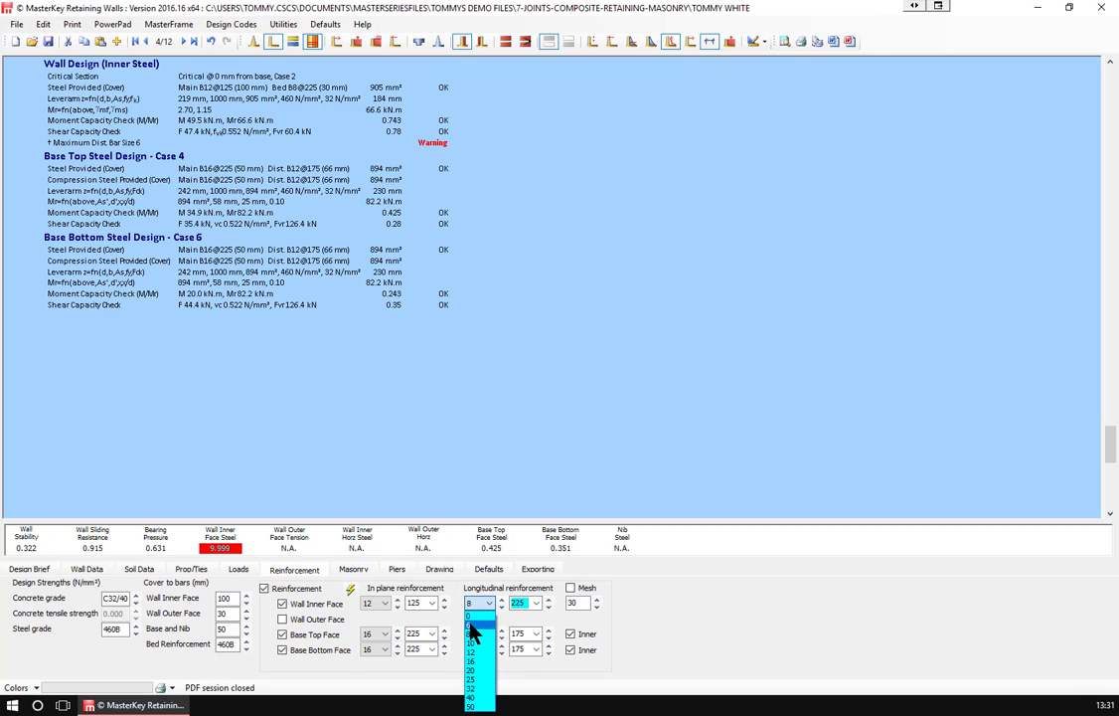
pyautogui.click(469, 613)
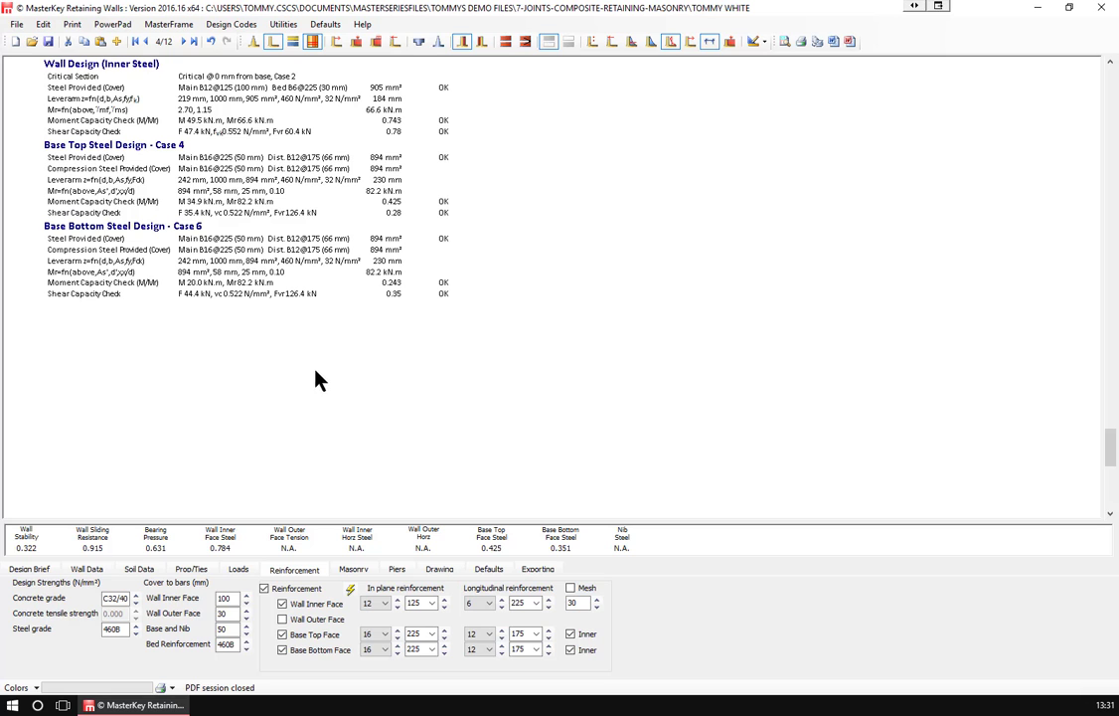
pyautogui.scroll(12, 318, 377)
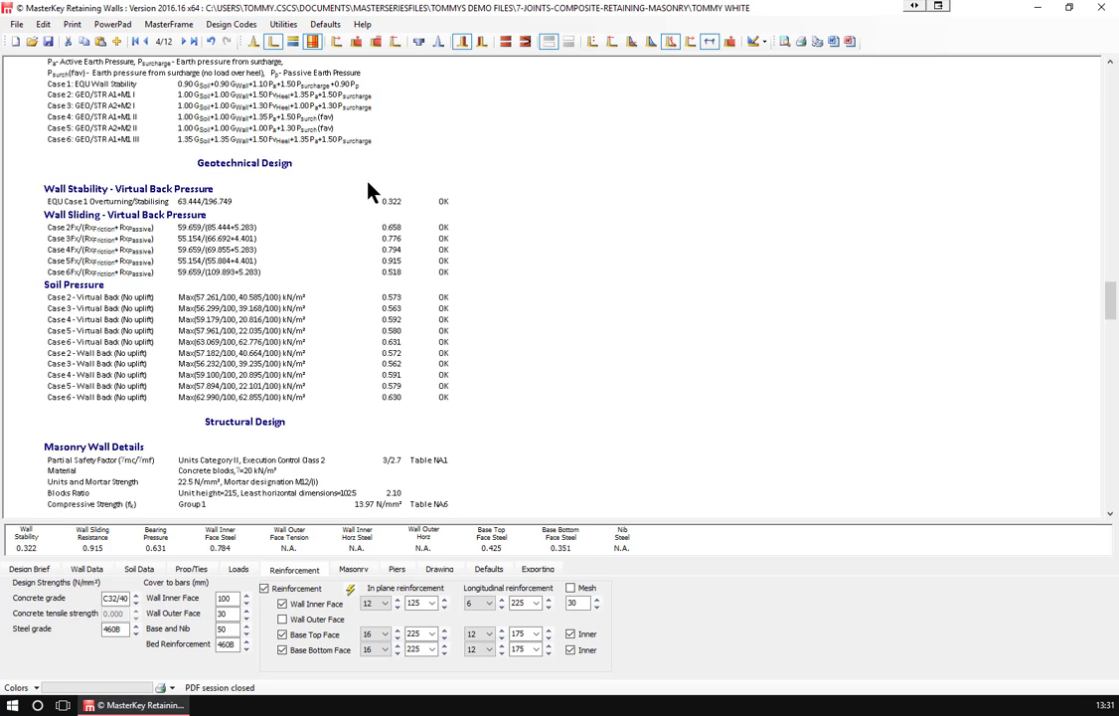
pyautogui.scroll(10, 370, 192)
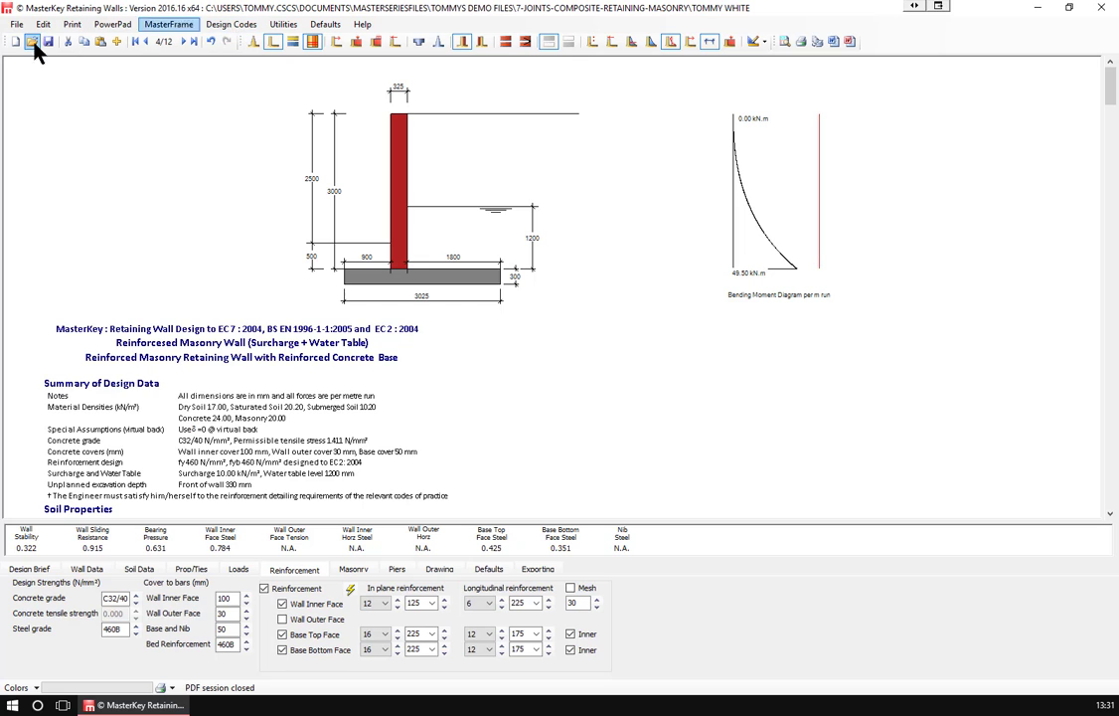
# - Go forward to the RC Retaining Wall Highway brief, number 10 of 12, and show its design brief settings
pyautogui.click(184, 43)
pyautogui.click(184, 44)
pyautogui.click(184, 44)
pyautogui.click(184, 44)
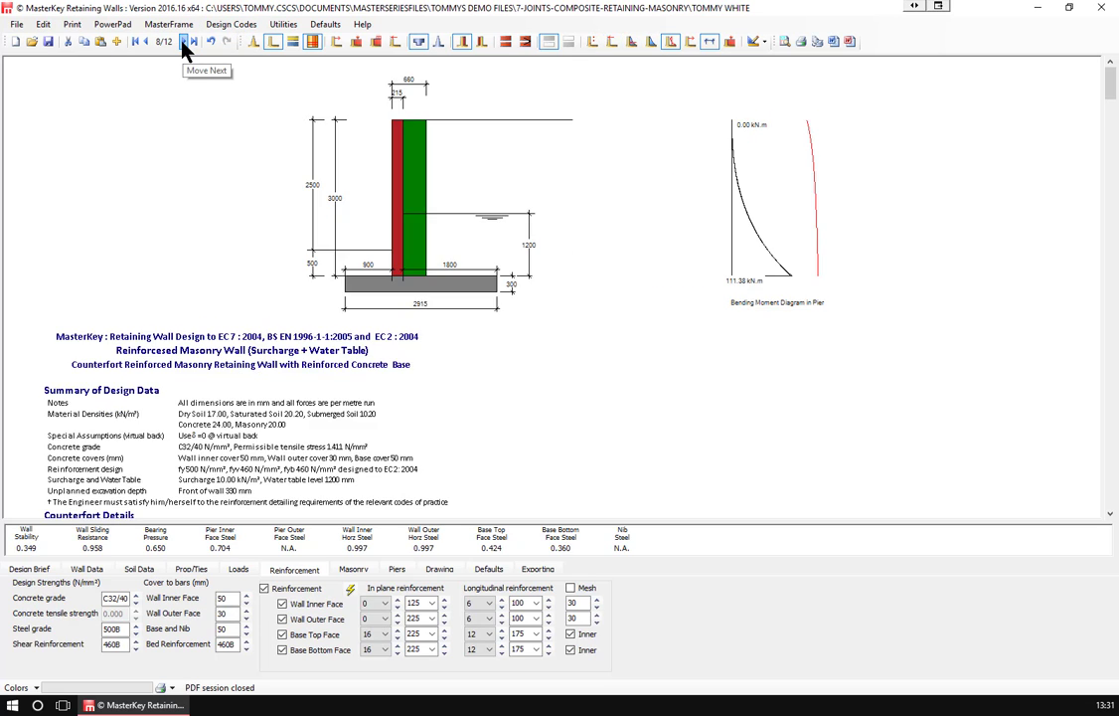
pyautogui.click(183, 44)
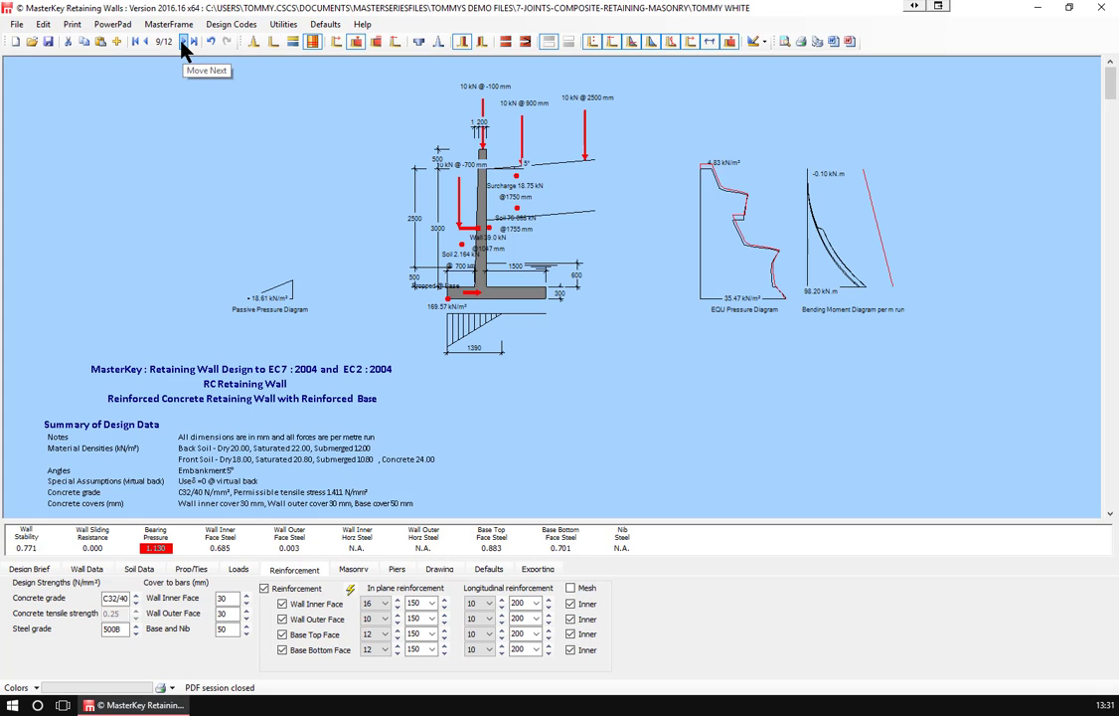
pyautogui.click(183, 44)
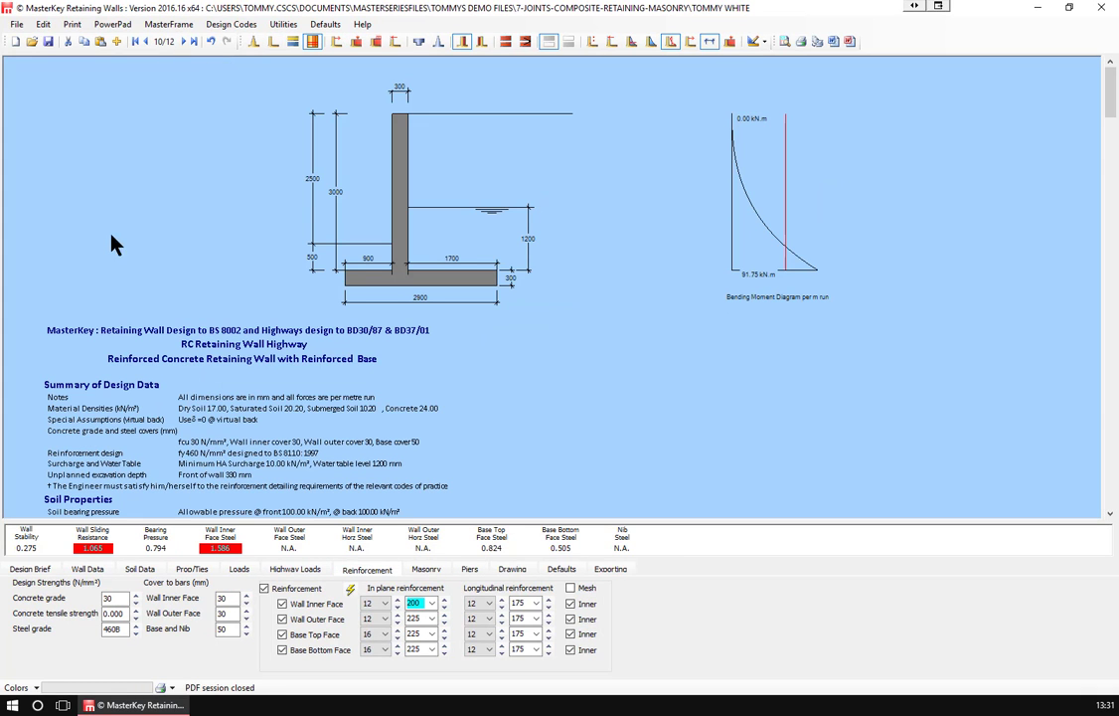
pyautogui.click(34, 569)
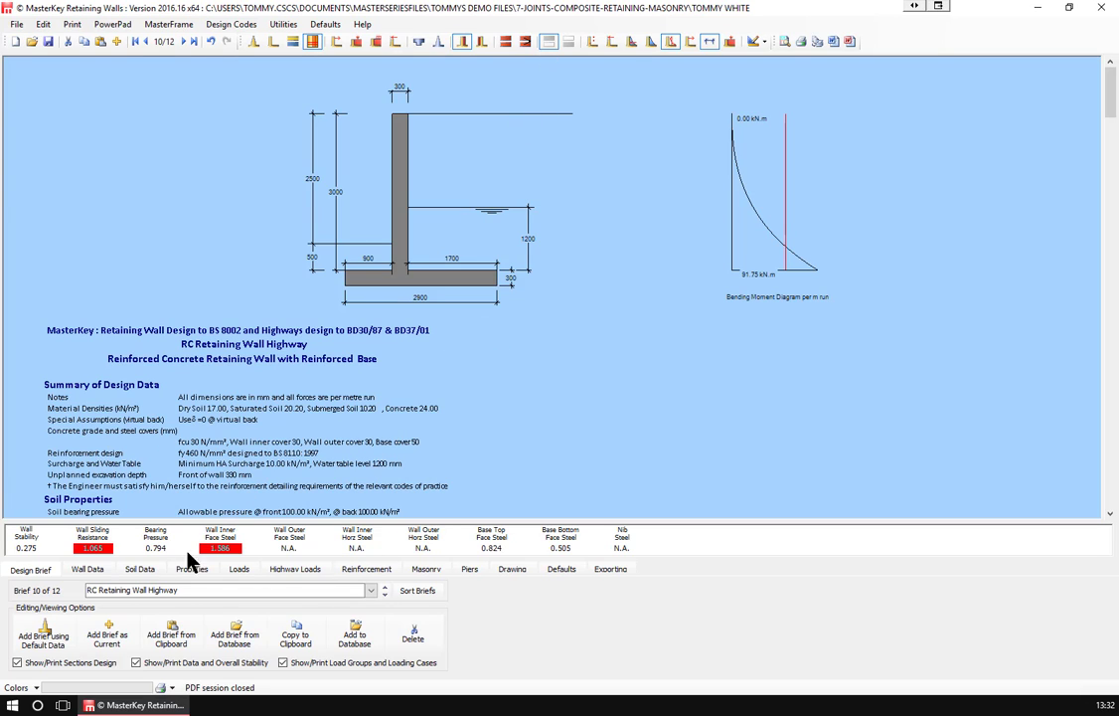
# - Review the highway wall's geotechnical checks and extend the base heel length to 1900 mm in the wall data
pyautogui.click(89, 574)
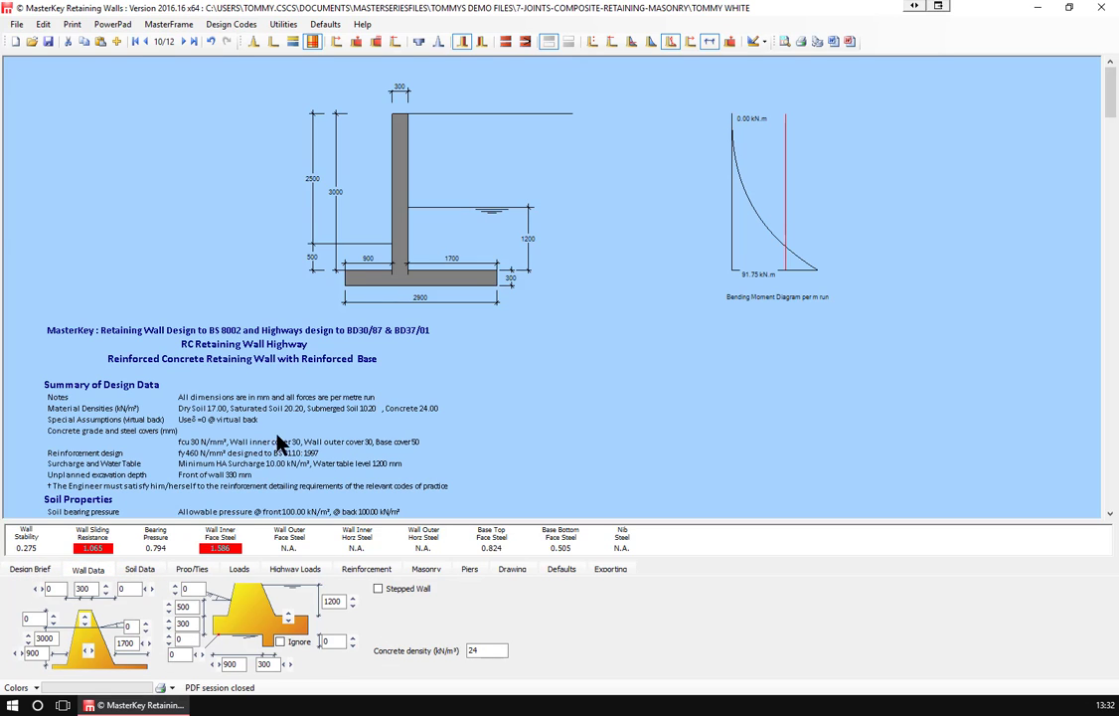
pyautogui.scroll(-8, 328, 423)
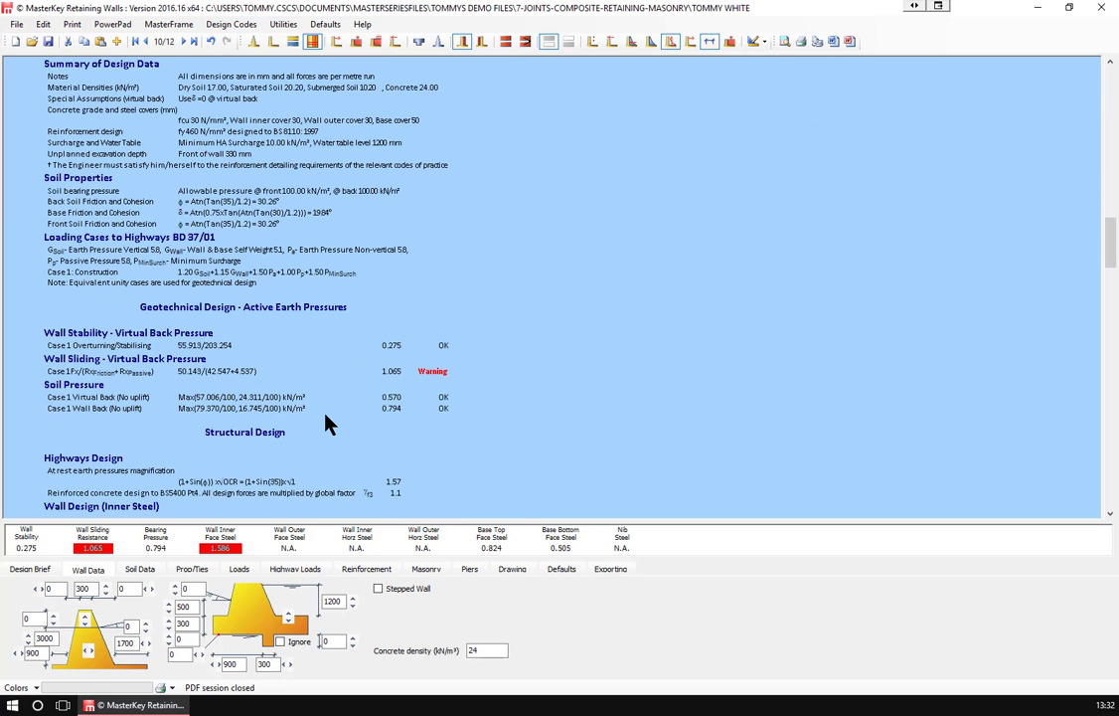
pyautogui.scroll(8, 326, 417)
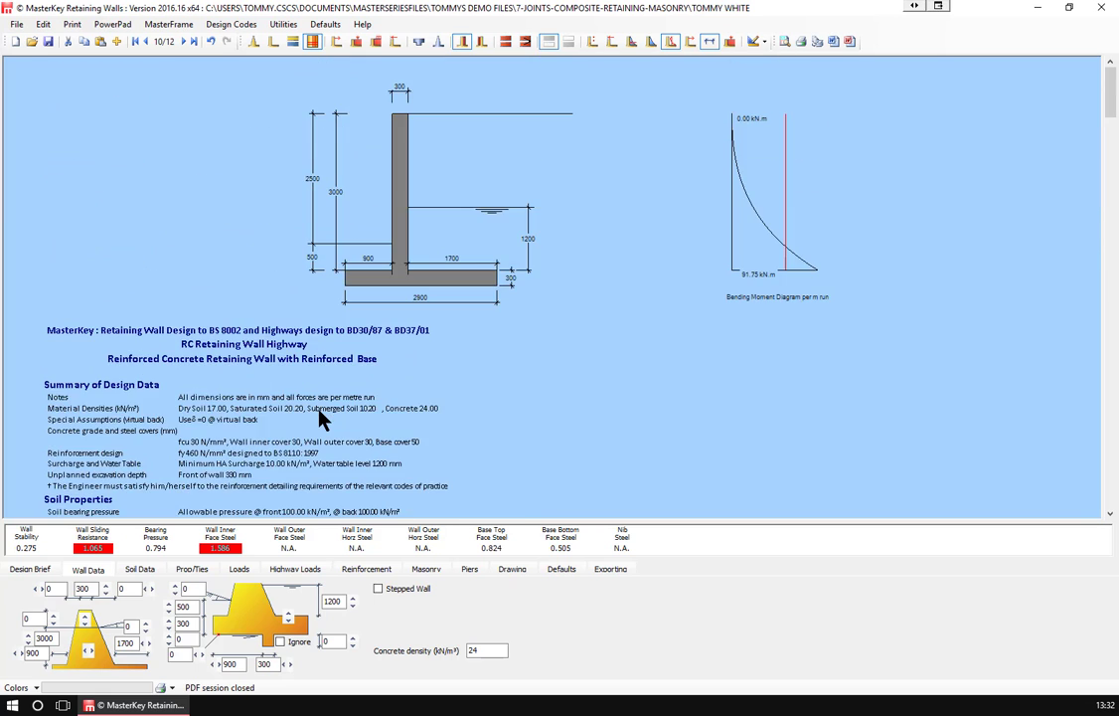
pyautogui.click(148, 644)
pyautogui.click(148, 644)
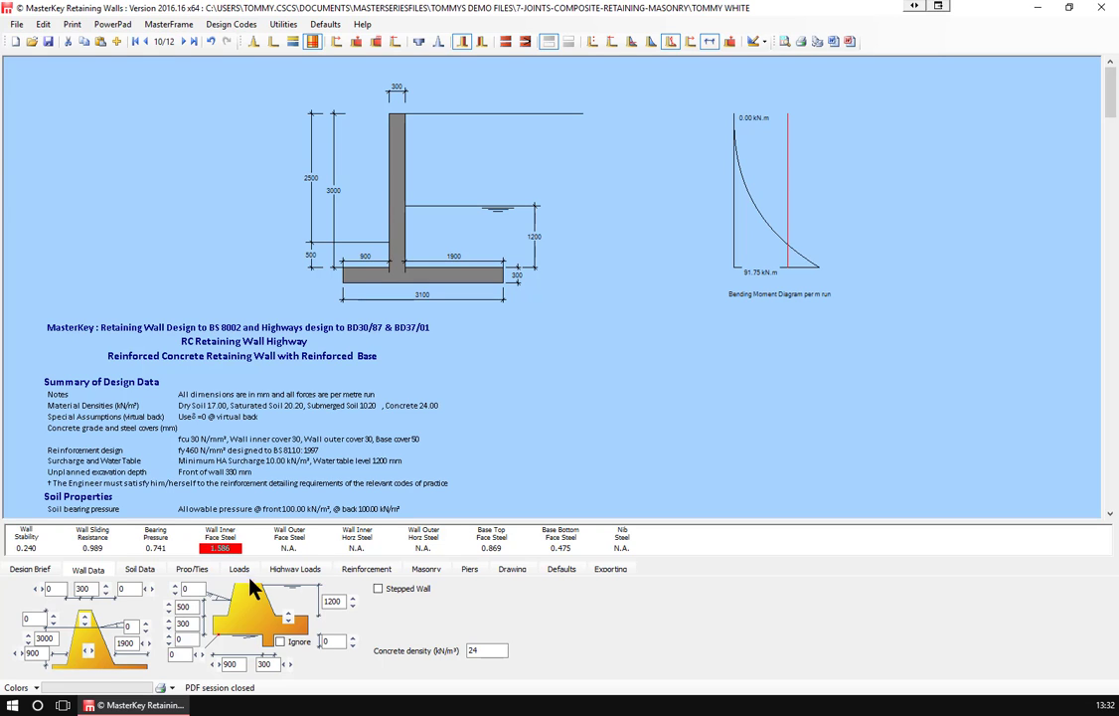
# - Reduce the in-plane reinforcement spacing of the highway wall's inner face to 125 mm
pyautogui.click(350, 571)
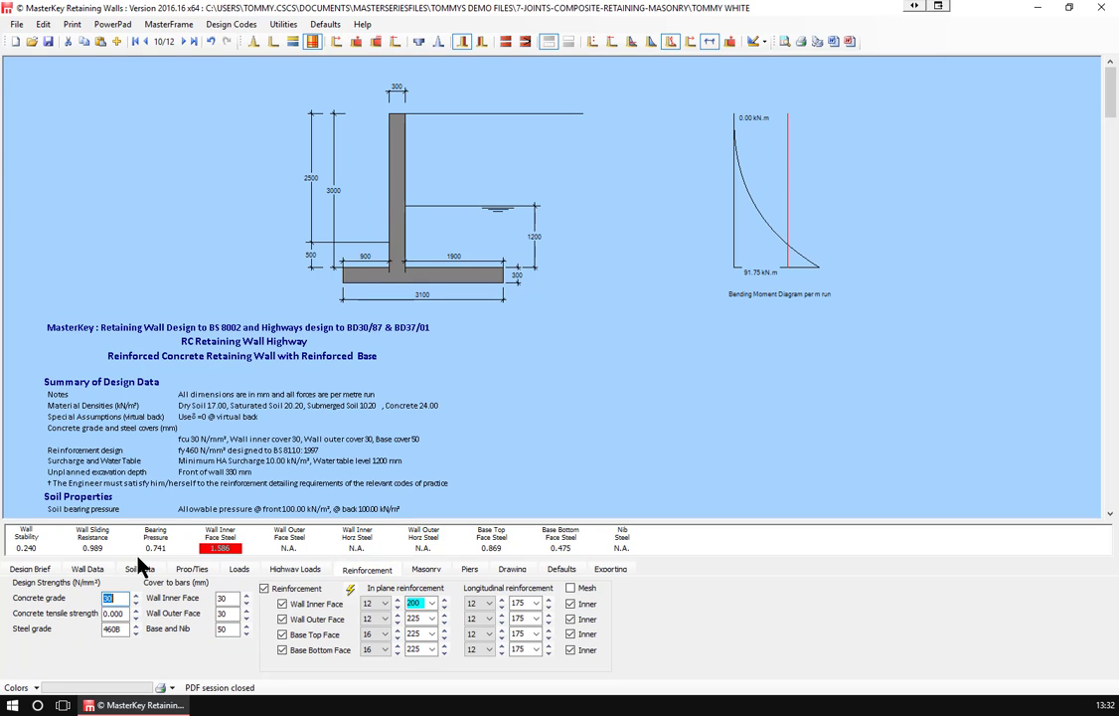
pyautogui.click(444, 606)
pyautogui.click(445, 606)
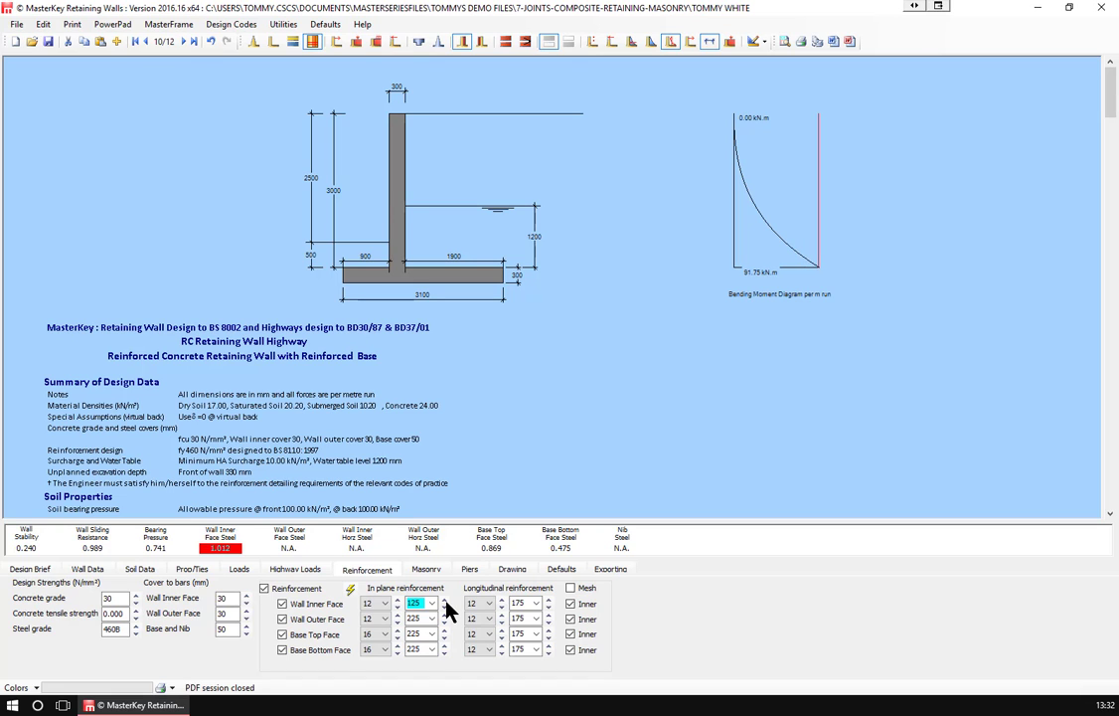
# - Set the highway wall's inner face in-plane reinforcement to 16 mm bars at 200 mm spacing
pyautogui.click(444, 607)
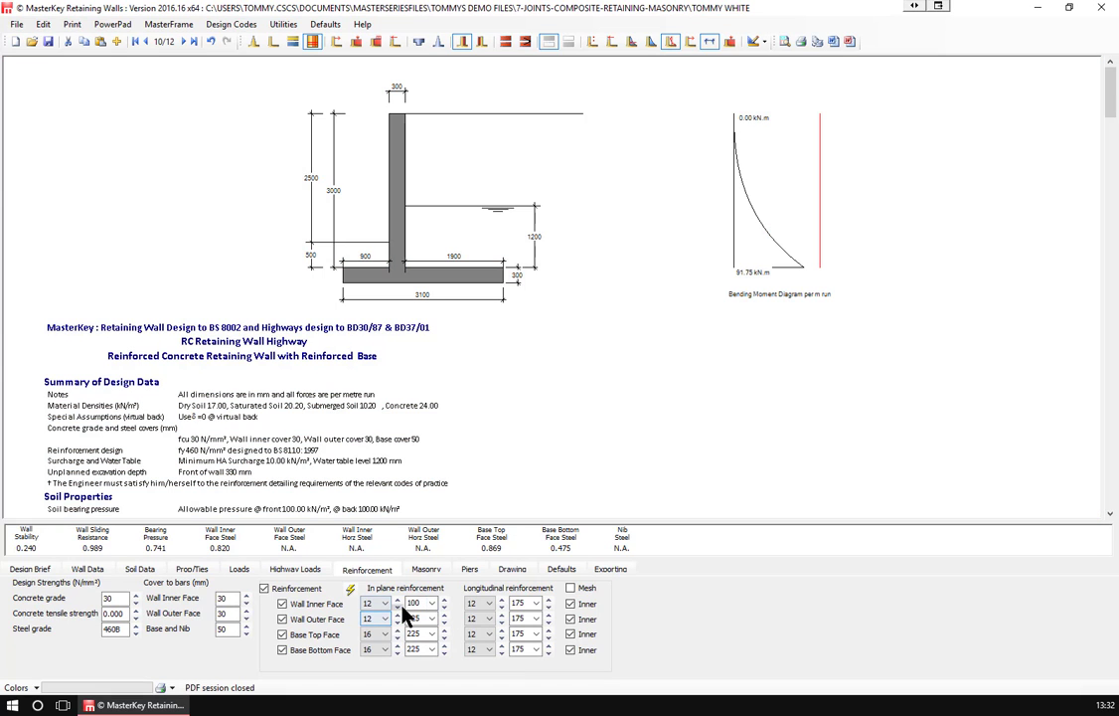
pyautogui.click(397, 598)
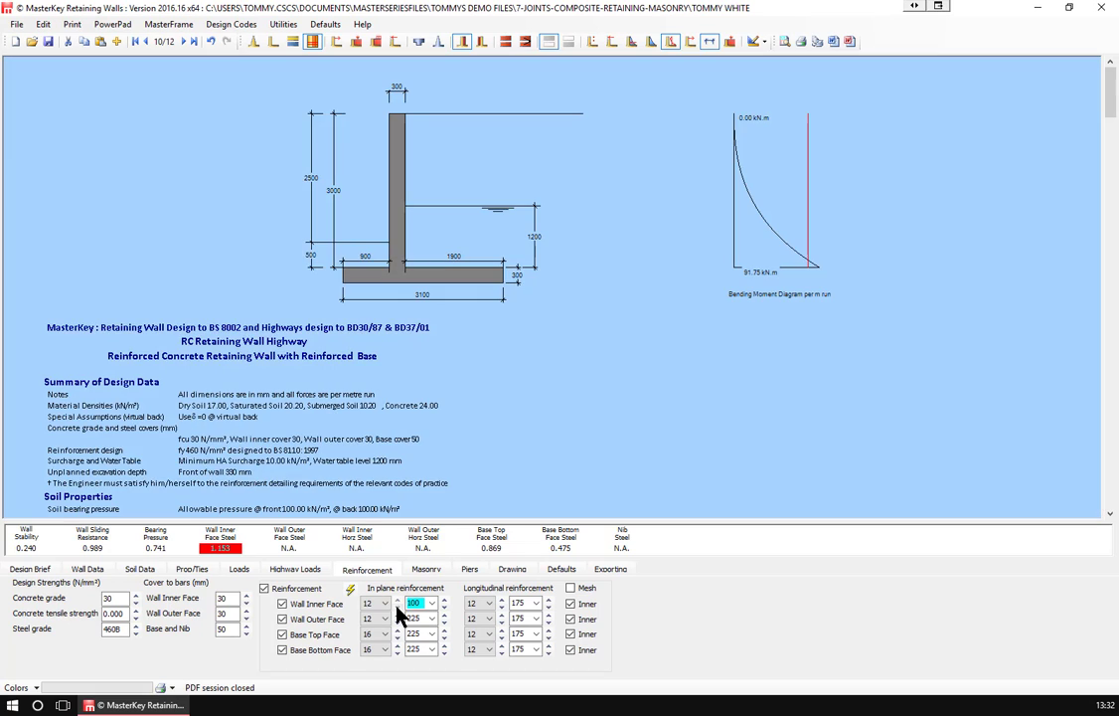
pyautogui.click(397, 607)
pyautogui.click(397, 614)
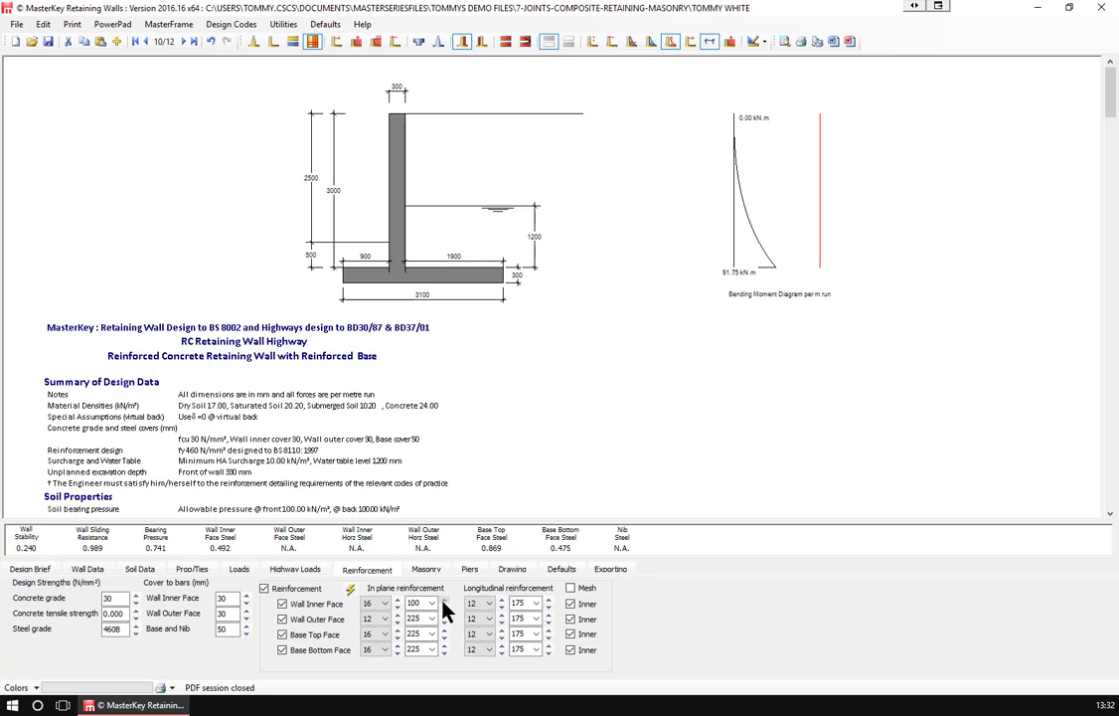
pyautogui.click(444, 608)
pyautogui.click(444, 602)
pyautogui.click(445, 602)
pyautogui.click(444, 602)
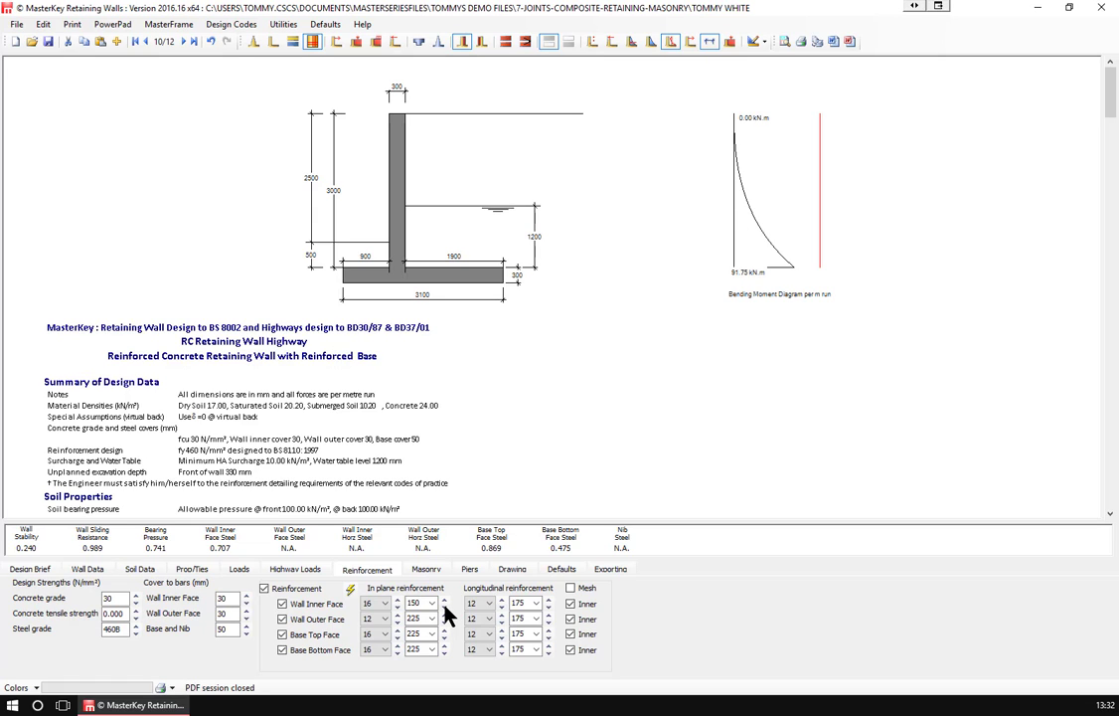
pyautogui.click(445, 603)
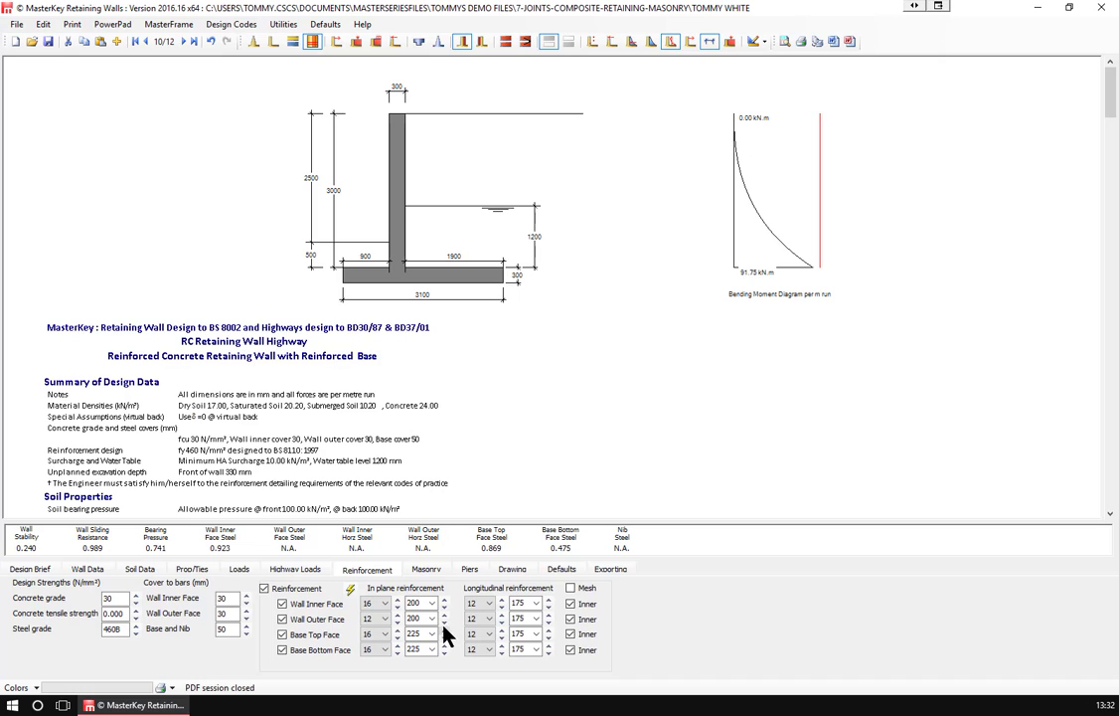
# - Space the remaining in-plane and all longitudinal reinforcement at 200 mm, and set the base bottom face in-plane bars to 12 mm
pyautogui.click(444, 637)
pyautogui.click(445, 652)
pyautogui.click(398, 631)
pyautogui.click(397, 637)
pyautogui.click(397, 637)
pyautogui.click(397, 639)
pyautogui.click(396, 646)
pyautogui.click(547, 614)
# - Check the design codes selected for the highway wall, and go forward to the RC Retaining Wall Highway Bridge brief, number 11 of 12
pyautogui.click(241, 25)
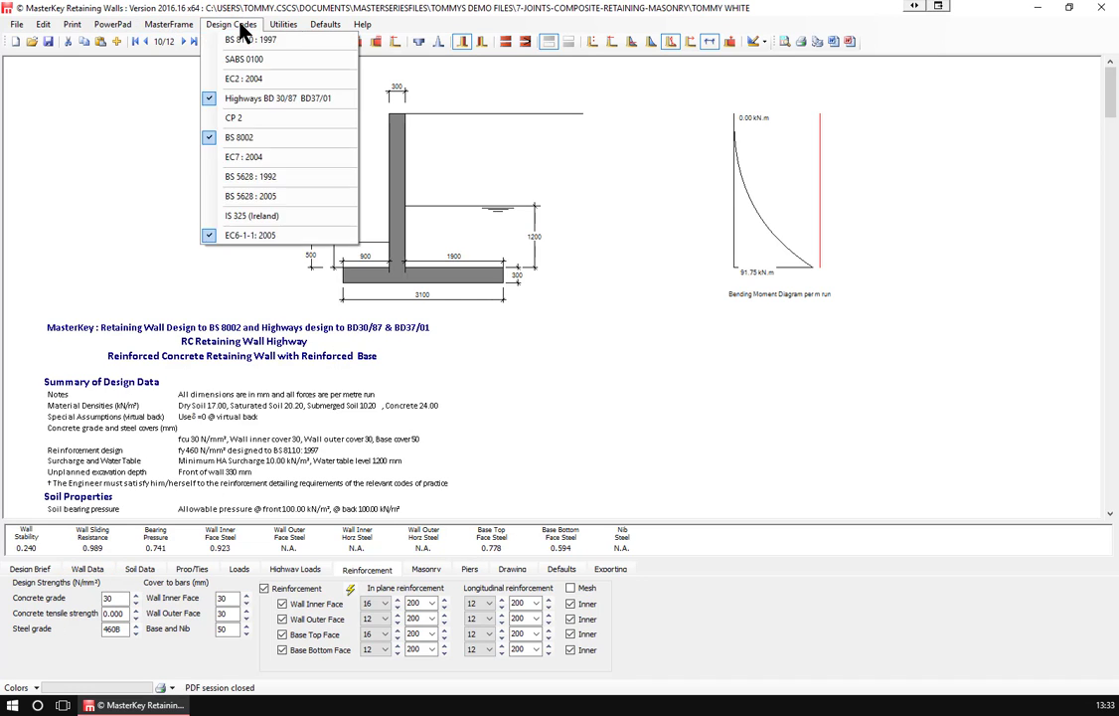
pyautogui.click(333, 105)
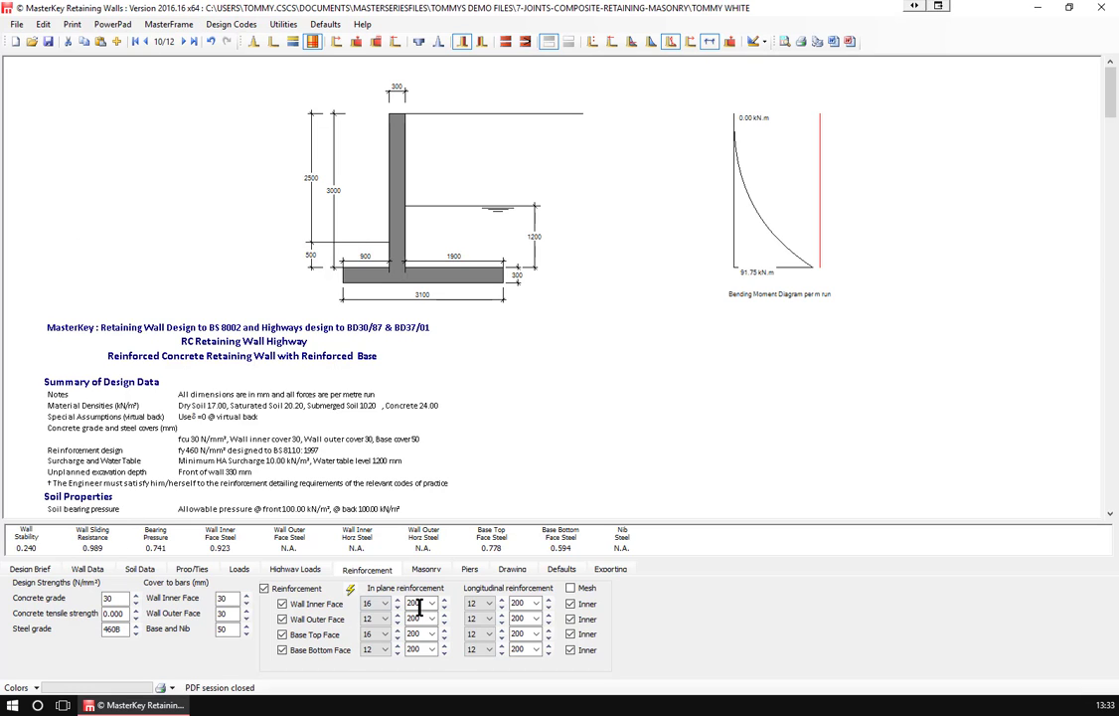
pyautogui.click(183, 42)
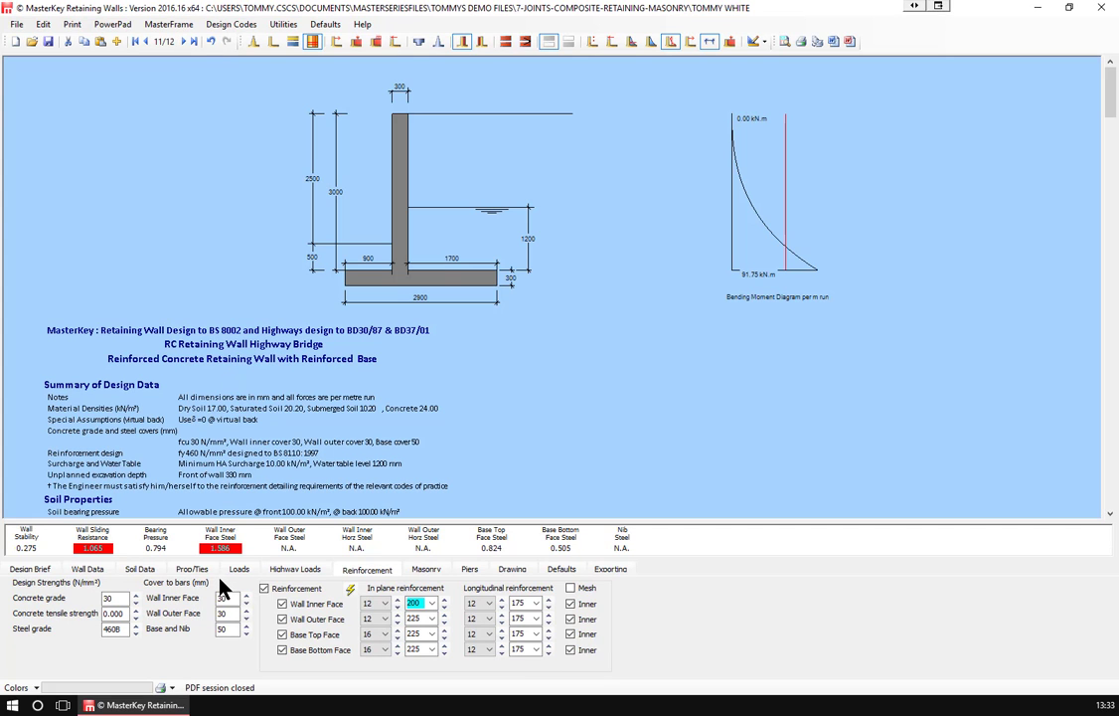
# - Examine the highway load combinations, the bridge abutment loading and the load types available for Load 1
pyautogui.click(293, 569)
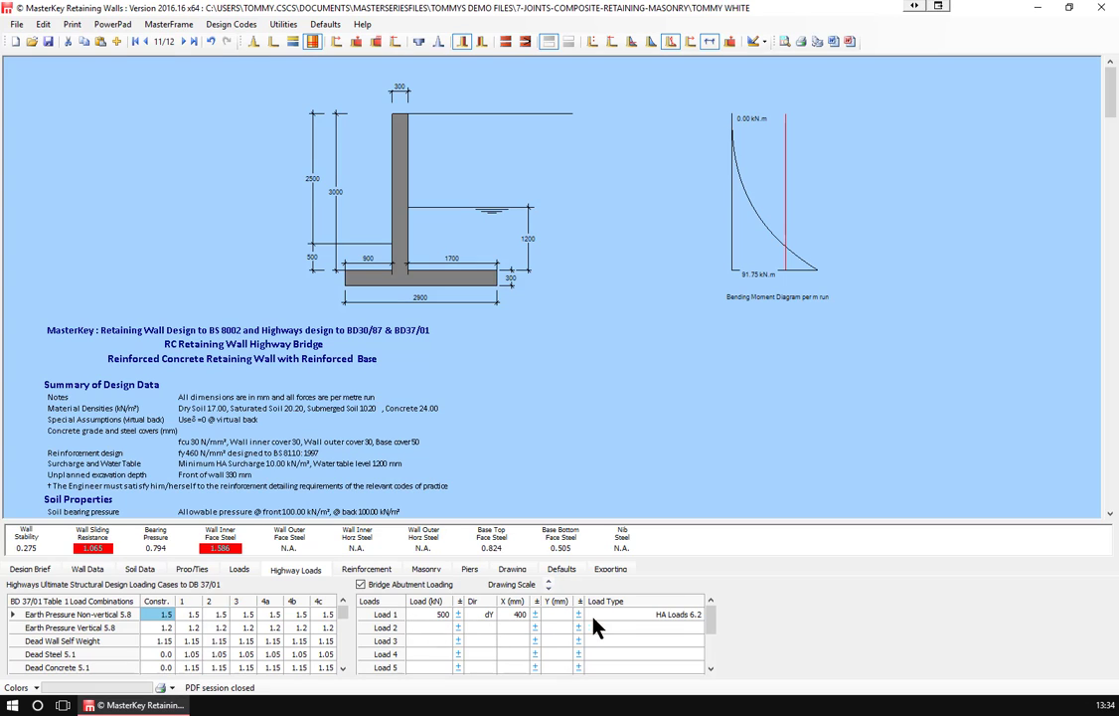
pyautogui.click(693, 619)
pyautogui.click(698, 616)
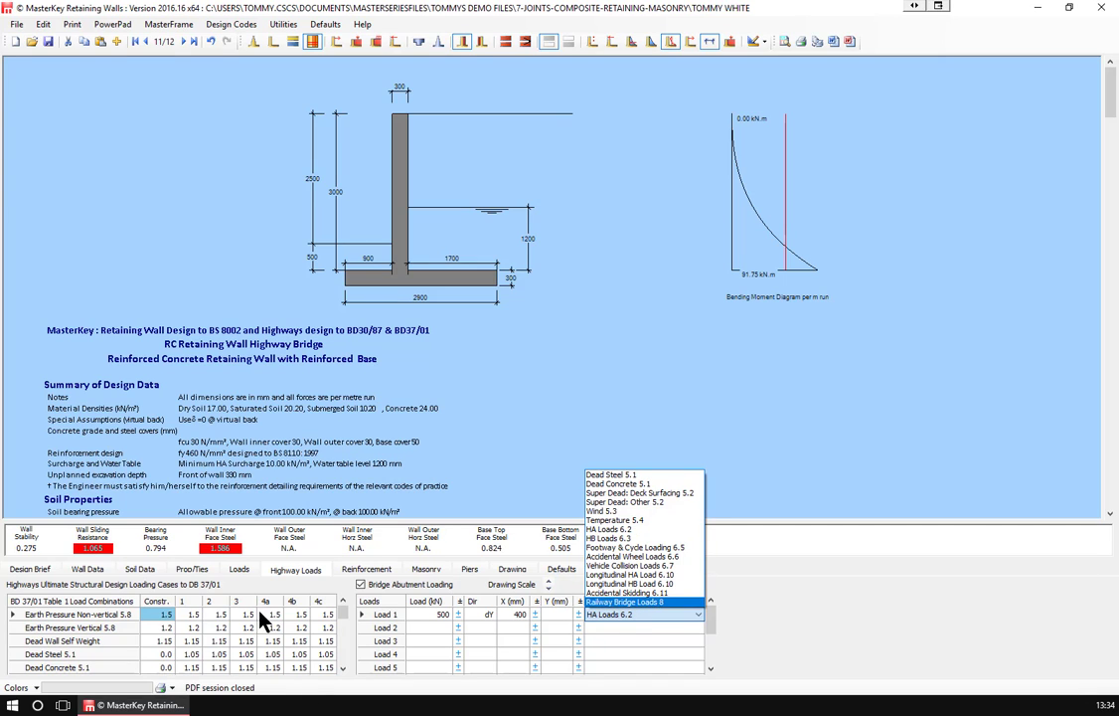
pyautogui.click(511, 616)
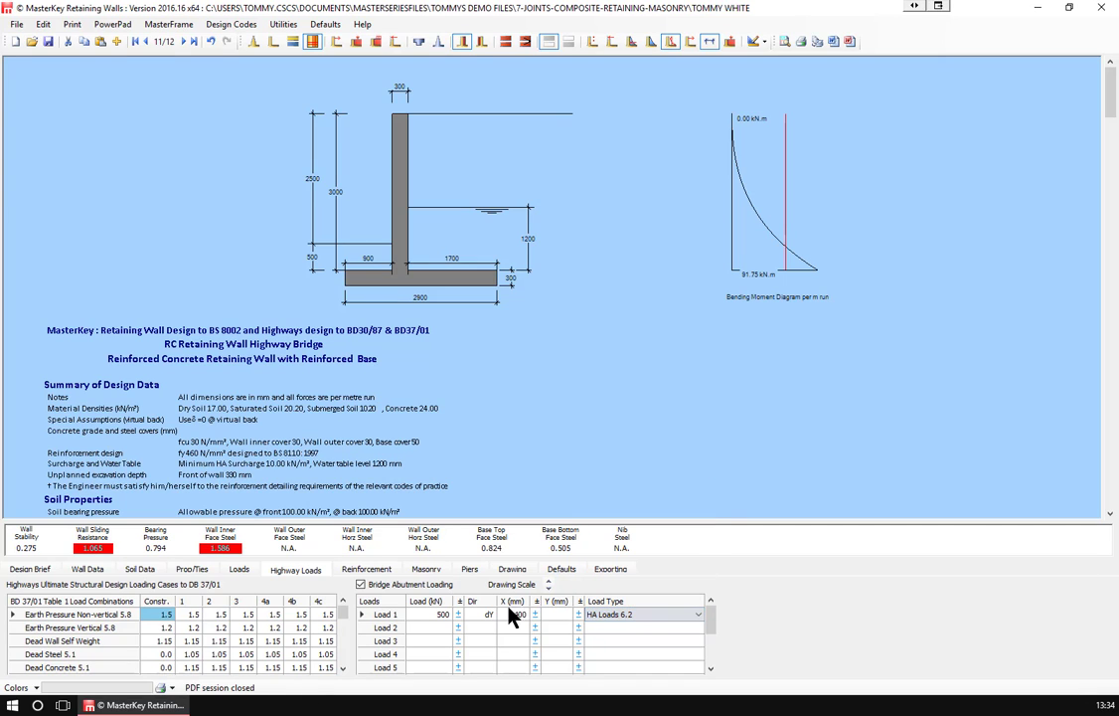
# - Enable full and partial surcharge loads on the bridge wall, with highway type HA for Load 1 and HB for Load 2
pyautogui.click(237, 569)
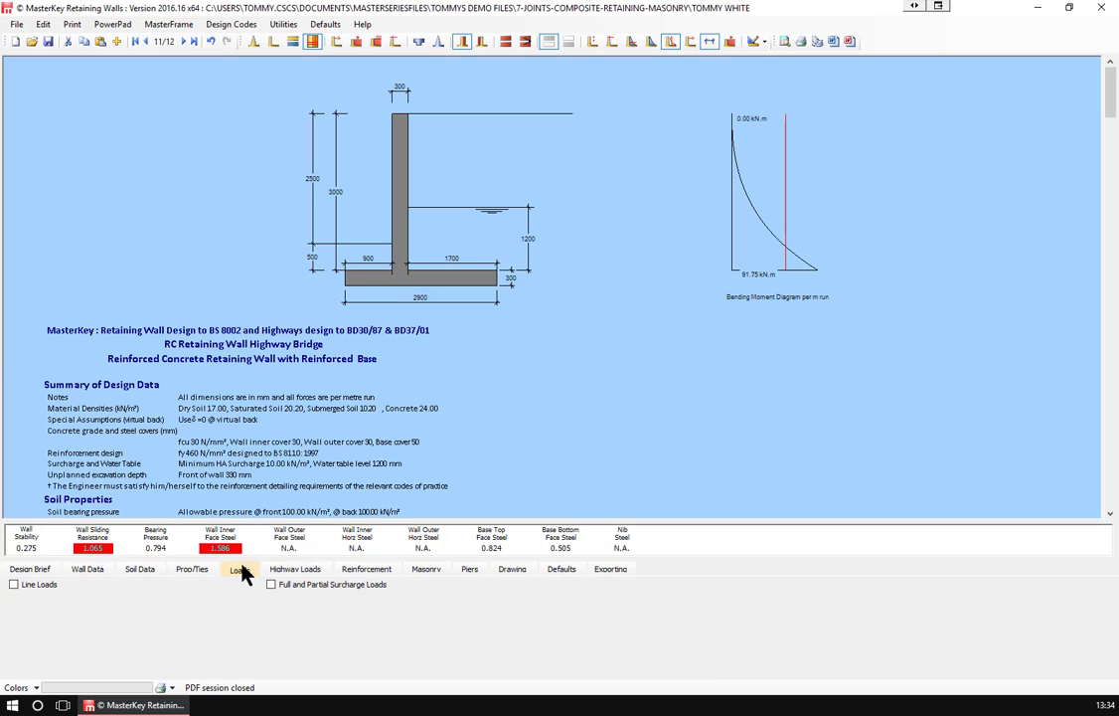
pyautogui.click(298, 585)
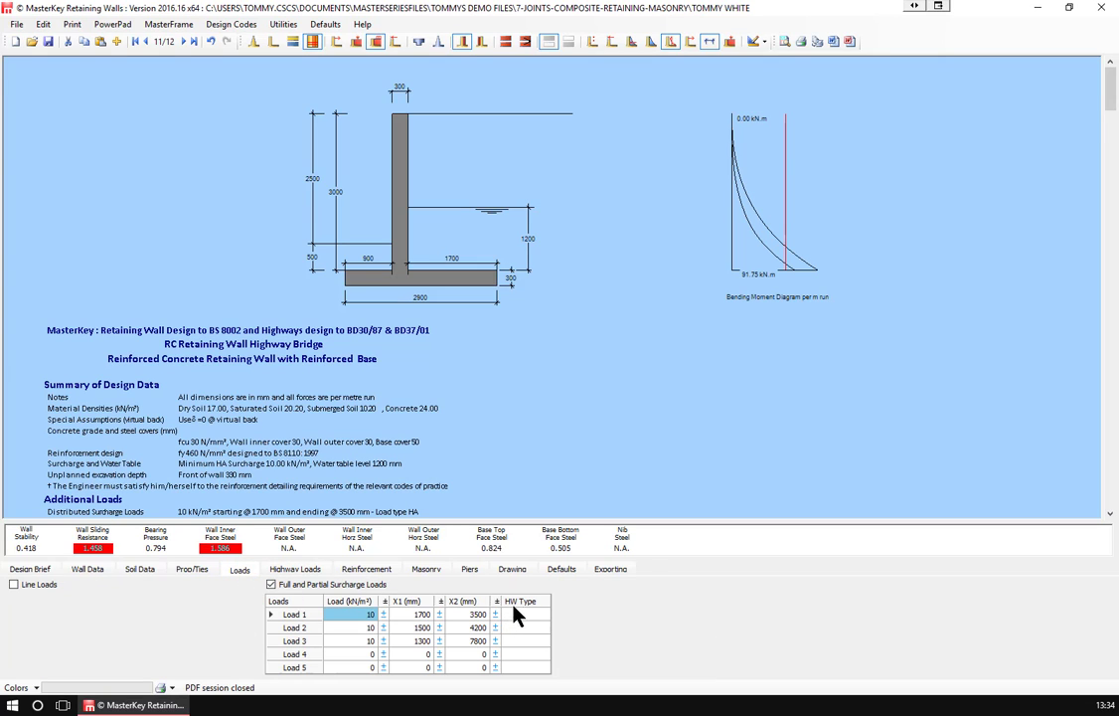
pyautogui.click(549, 618)
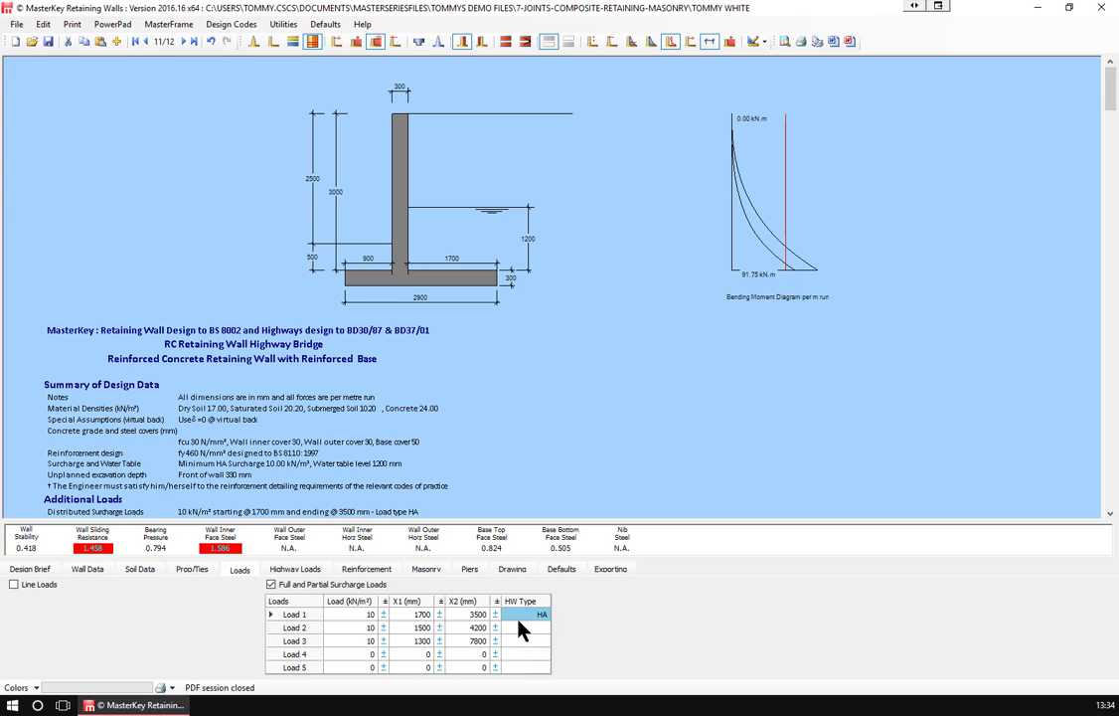
pyautogui.click(547, 630)
pyautogui.scroll(-3, 326, 452)
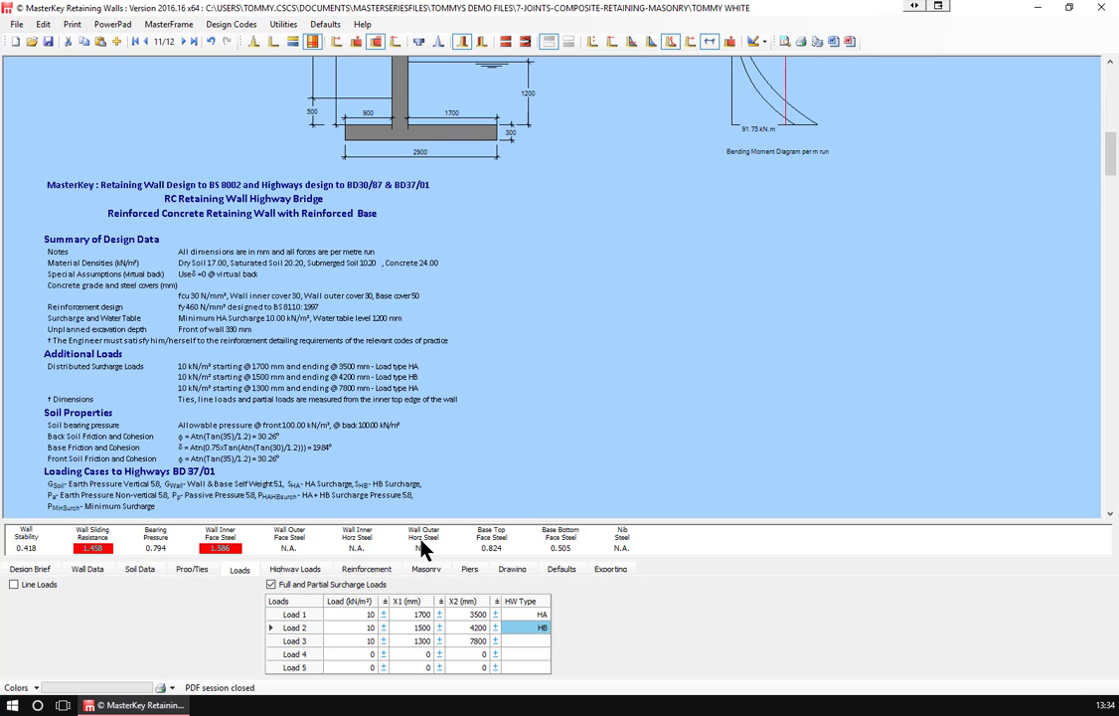
# - Show the soil data and return to the EC7 RC Retaining Wall brief, number 9 of 12
pyautogui.click(140, 570)
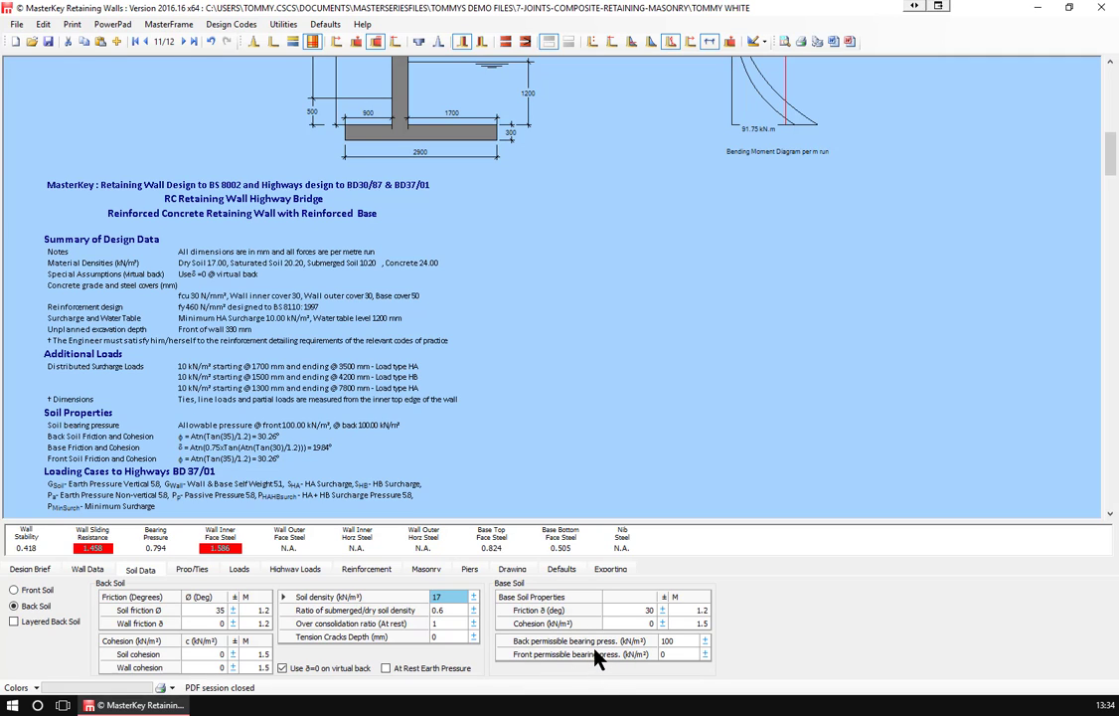
pyautogui.click(144, 42)
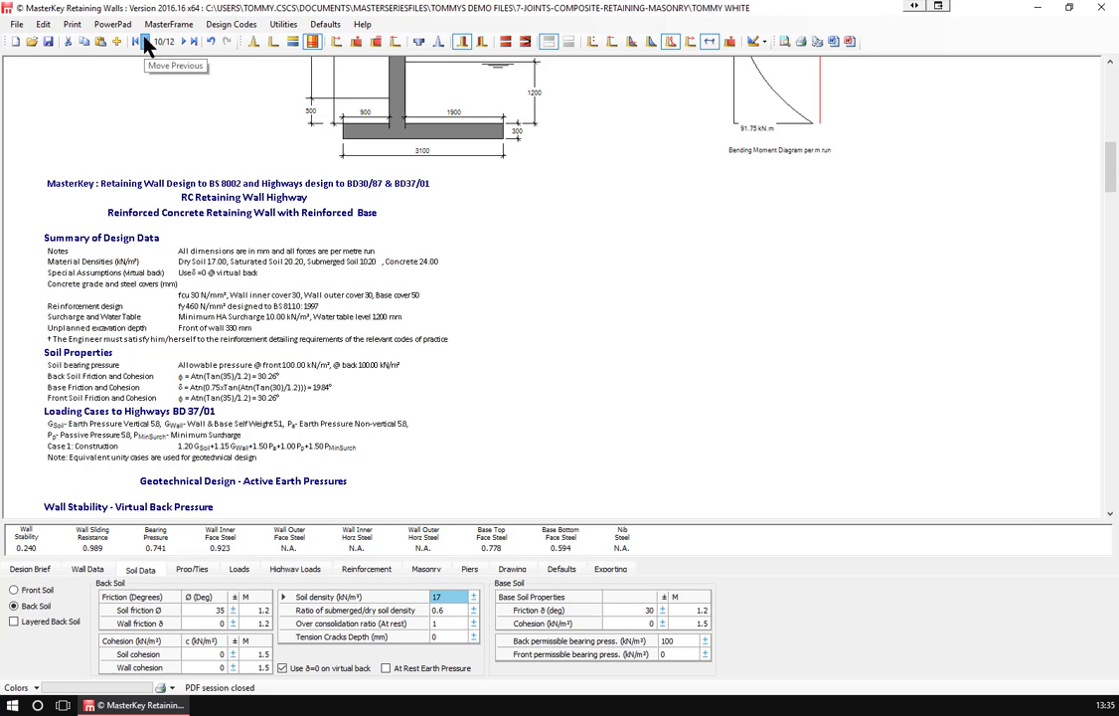
pyautogui.click(144, 41)
pyautogui.click(145, 42)
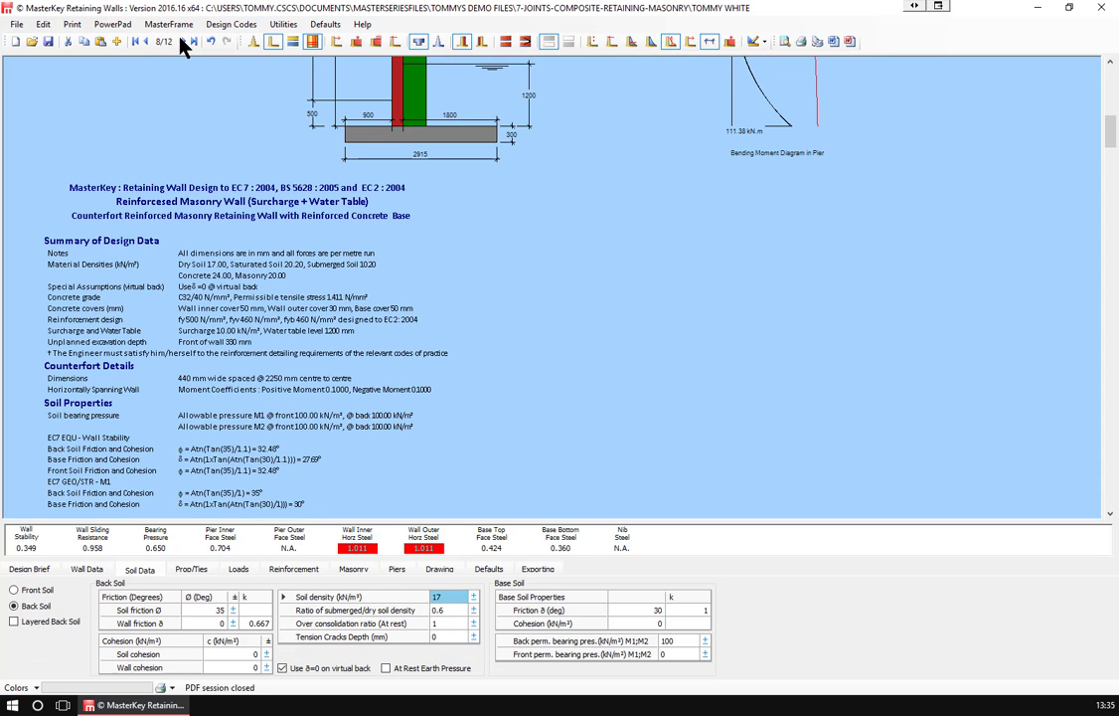
pyautogui.click(185, 41)
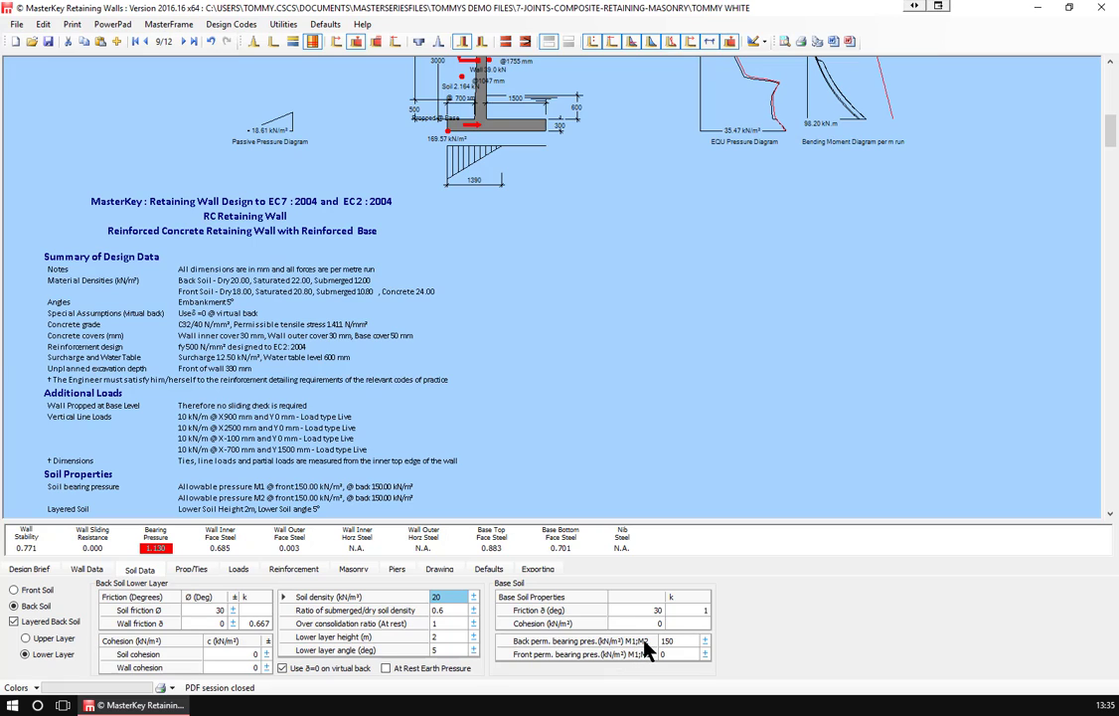
# - Enter separate M1 and M2 back permissible bearing pressures of 150;125 kN/m² for the base soil
pyautogui.click(671, 641)
pyautogui.write(';12')
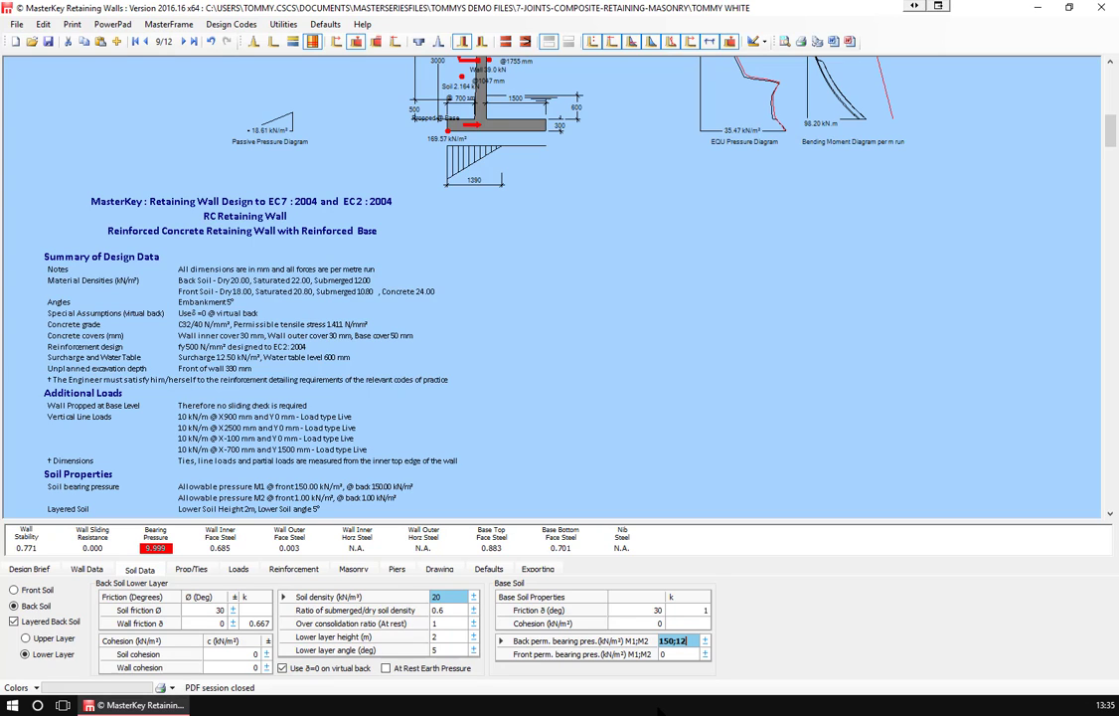
pyautogui.write('5')
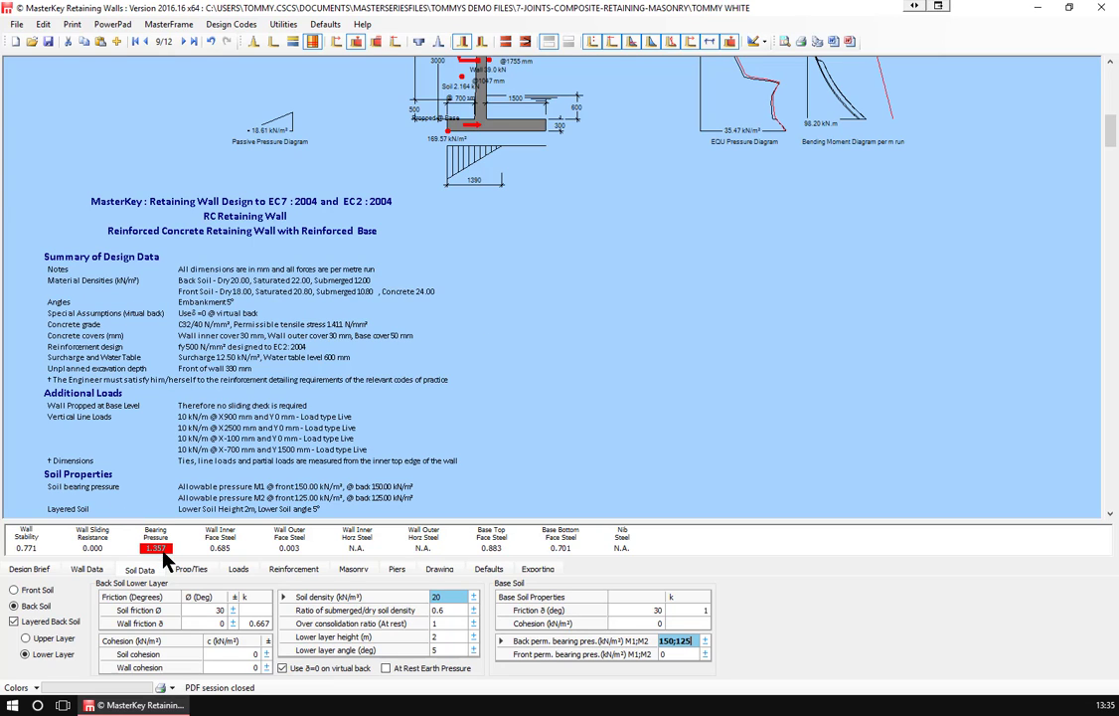
# - Raise the M1 and M2 back permissible bearing pressures to 250;225 kN/m² and review the soil pressure checks and pressure diagram
pyautogui.click(664, 641)
pyautogui.write('22')
pyautogui.scroll(3, 432, 383)
pyautogui.scroll(-15, 433, 383)
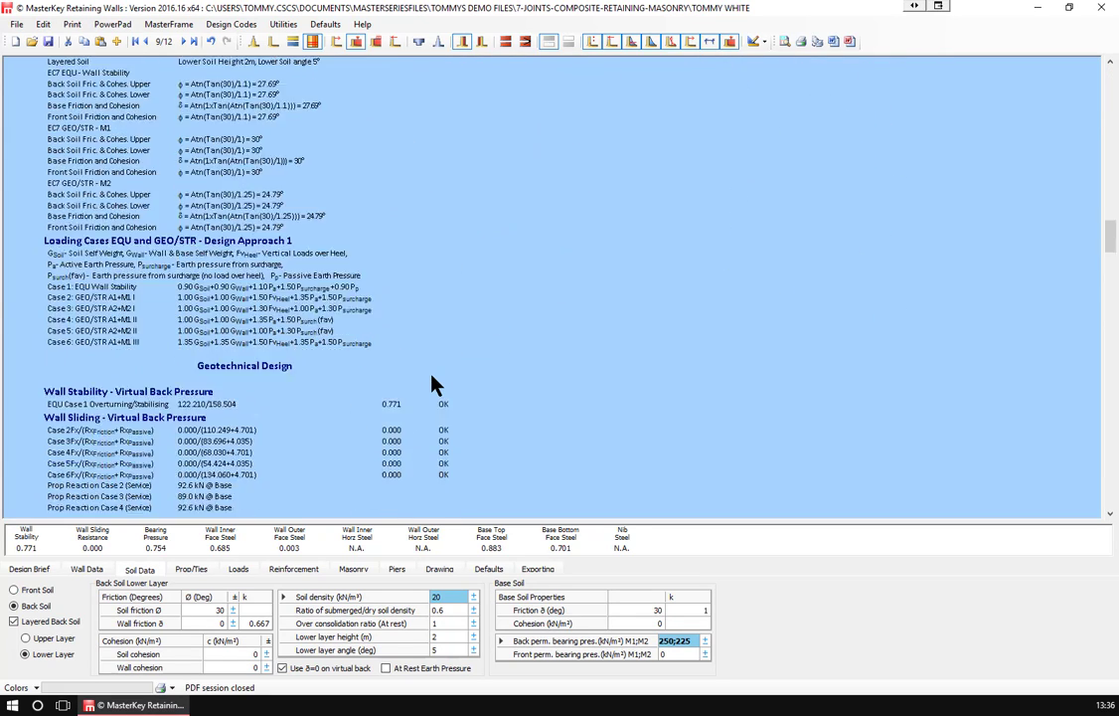
pyautogui.scroll(-1, 433, 383)
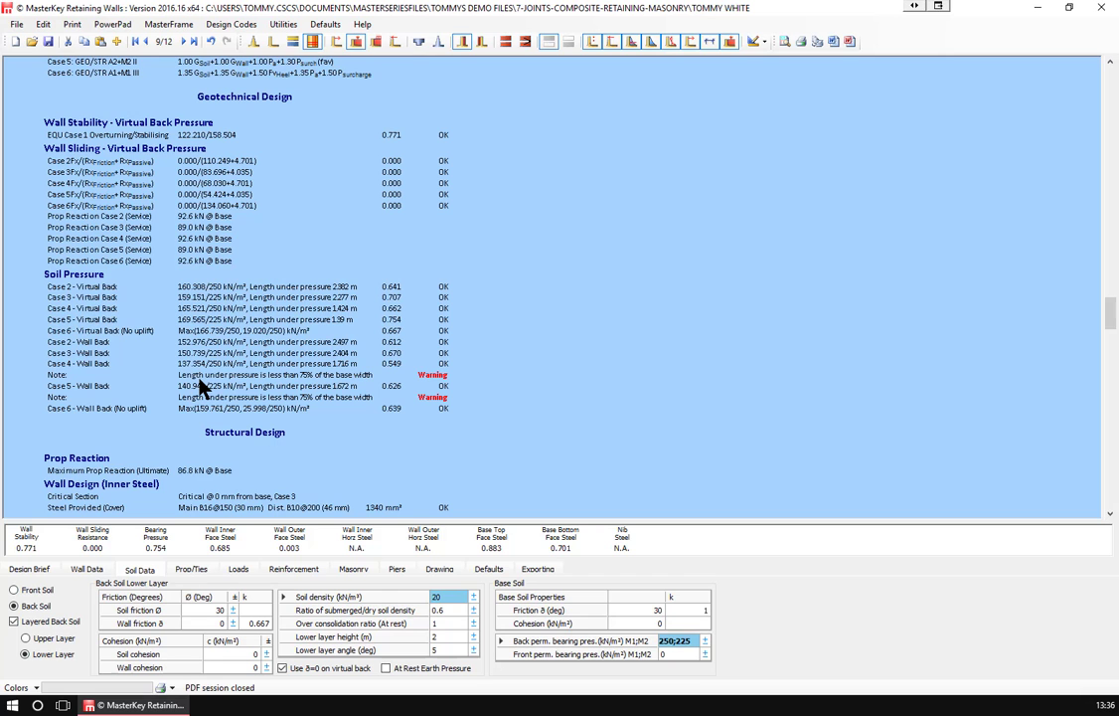
pyautogui.scroll(15, 209, 390)
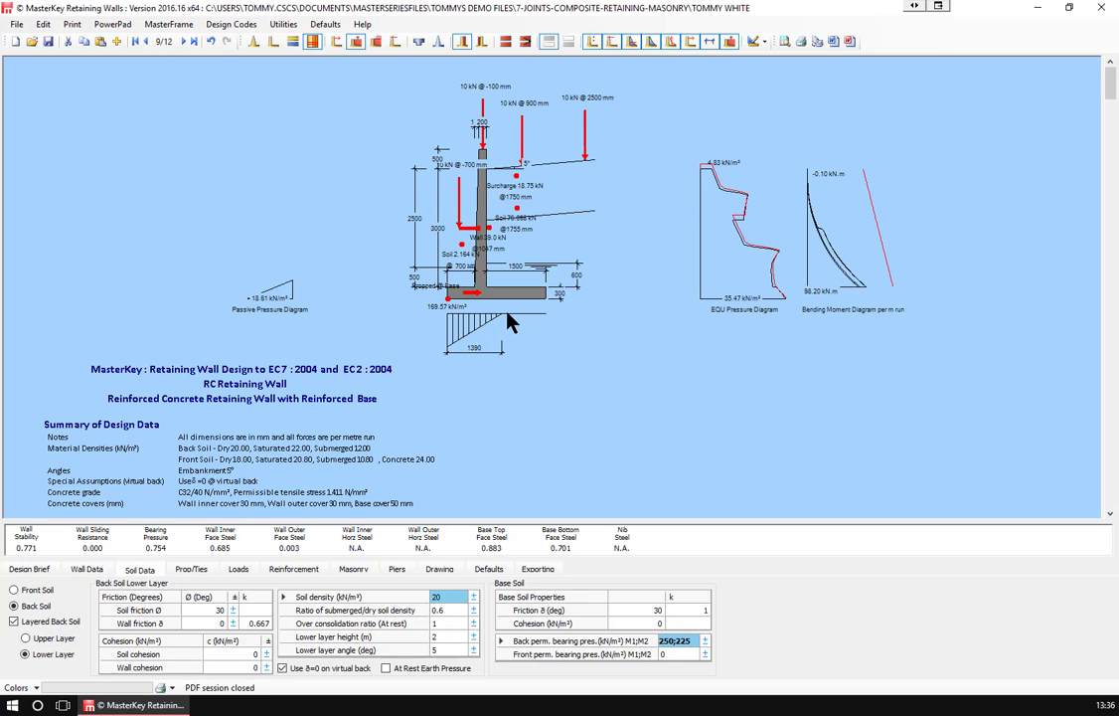
pyautogui.scroll(-1, 487, 497)
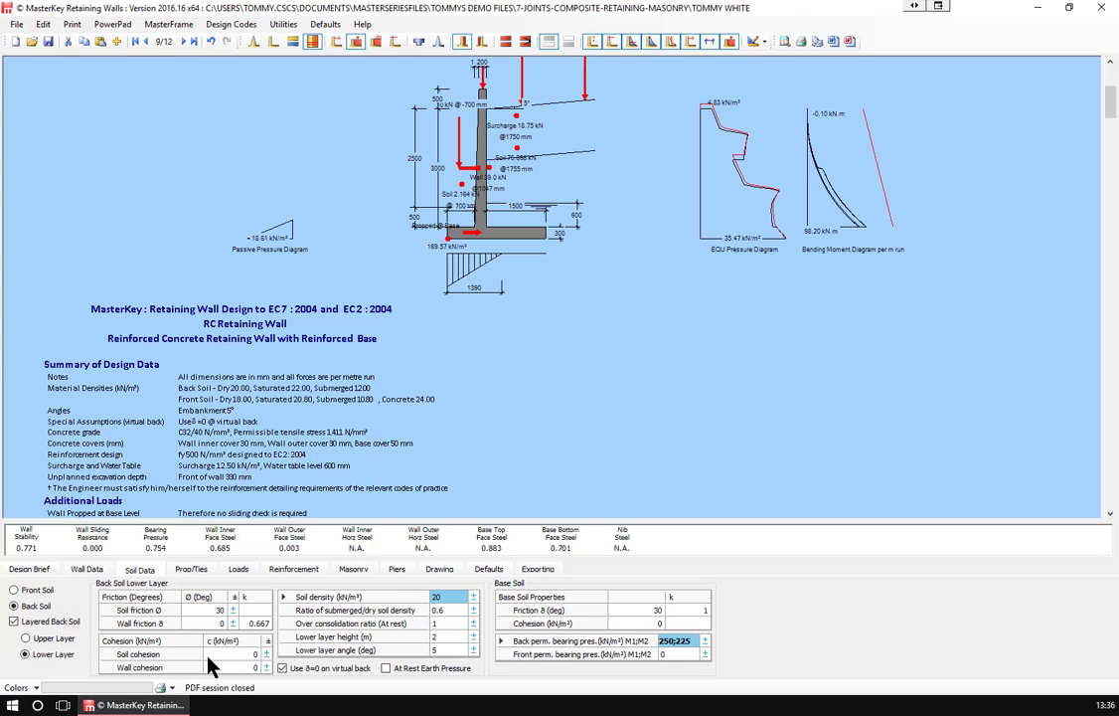
# - Go back to the RC Retaining Wall (Surcharge + Water Table) brief, number 3 of 12
pyautogui.click(146, 42)
pyautogui.click(146, 41)
pyautogui.click(146, 42)
pyautogui.click(146, 42)
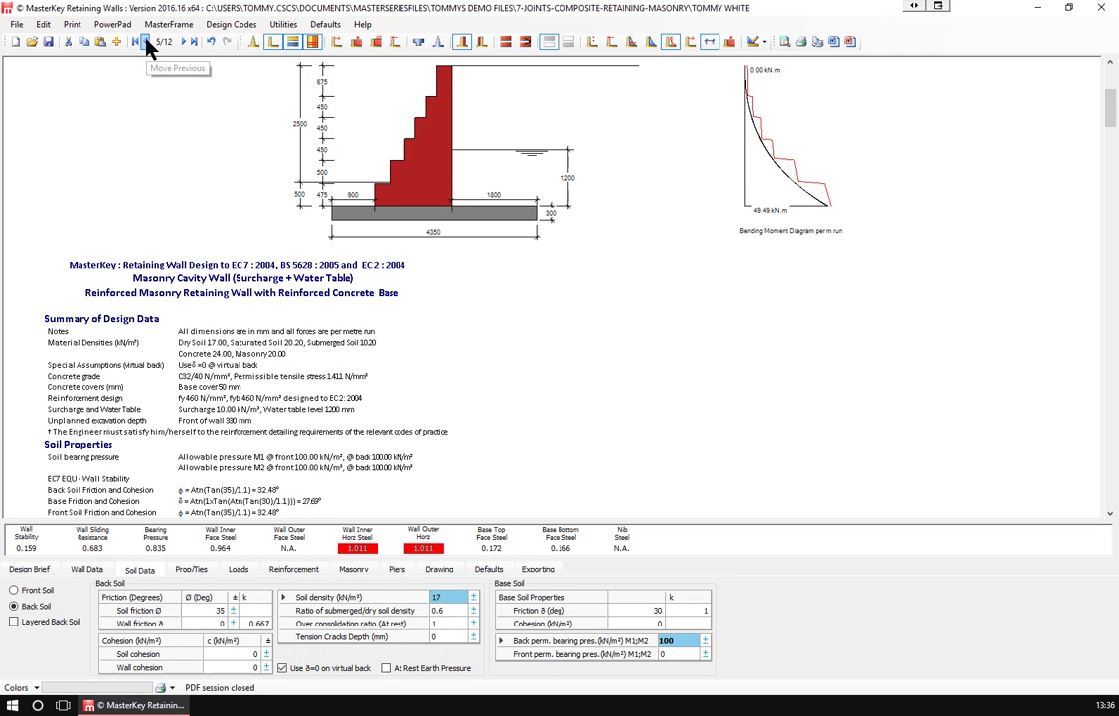
pyautogui.click(146, 42)
pyautogui.click(146, 41)
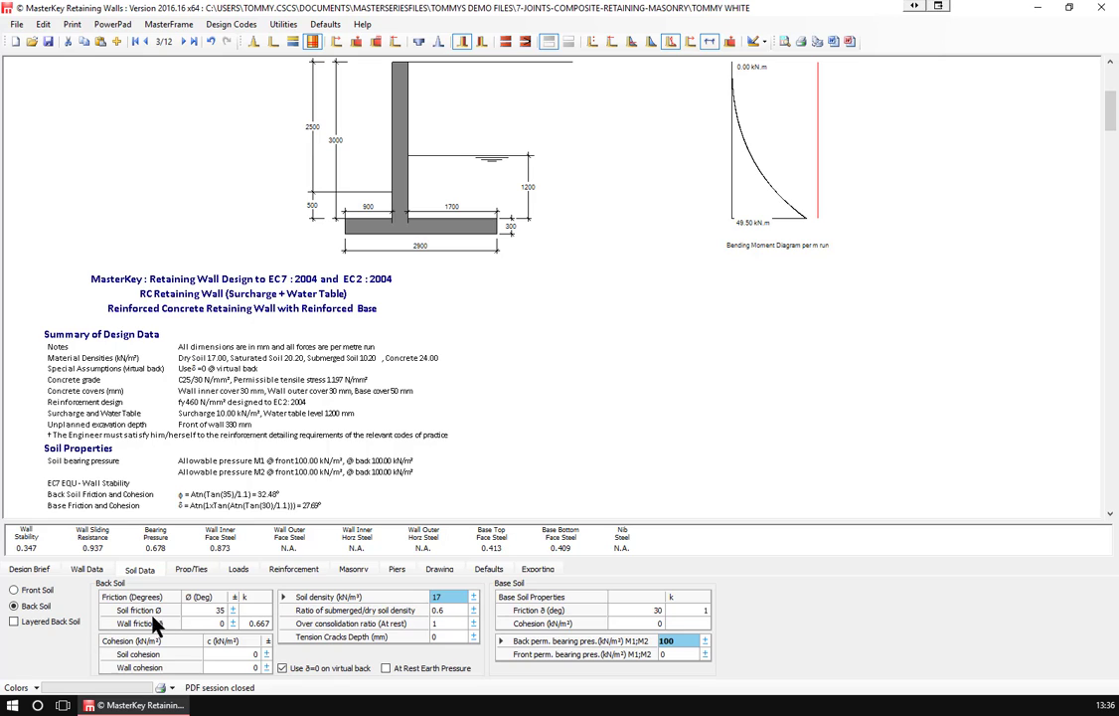
# - Set the back soil cohesion and the base soil cohesion to 20 kN/m²
pyautogui.click(225, 653)
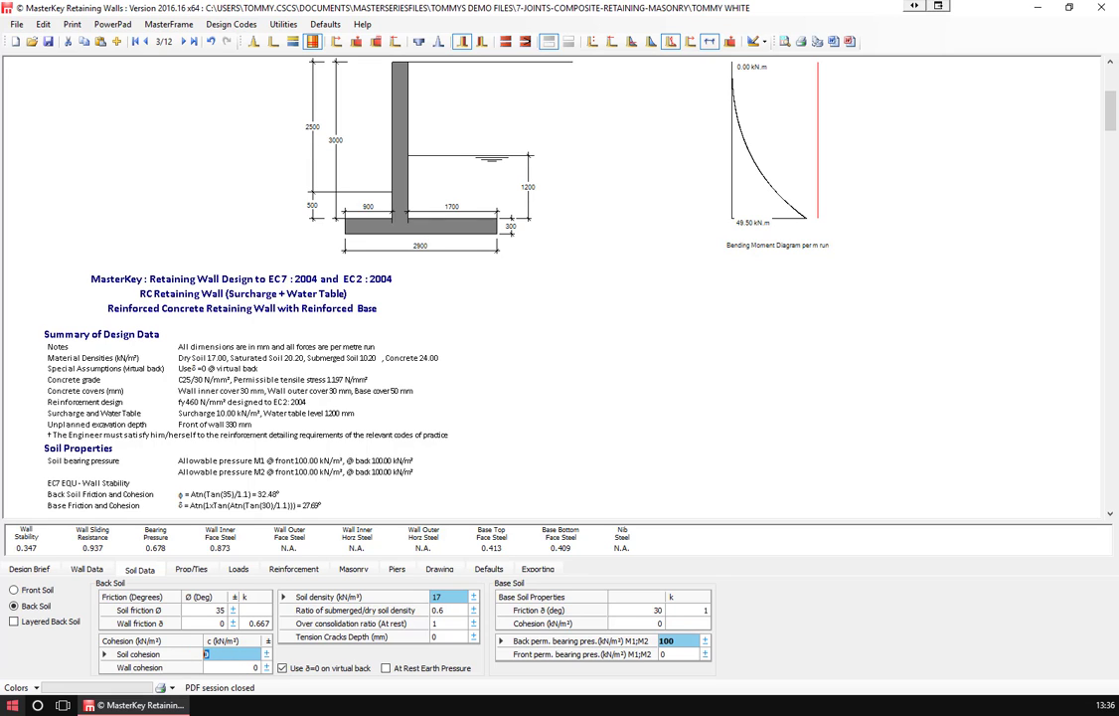
pyautogui.write('20')
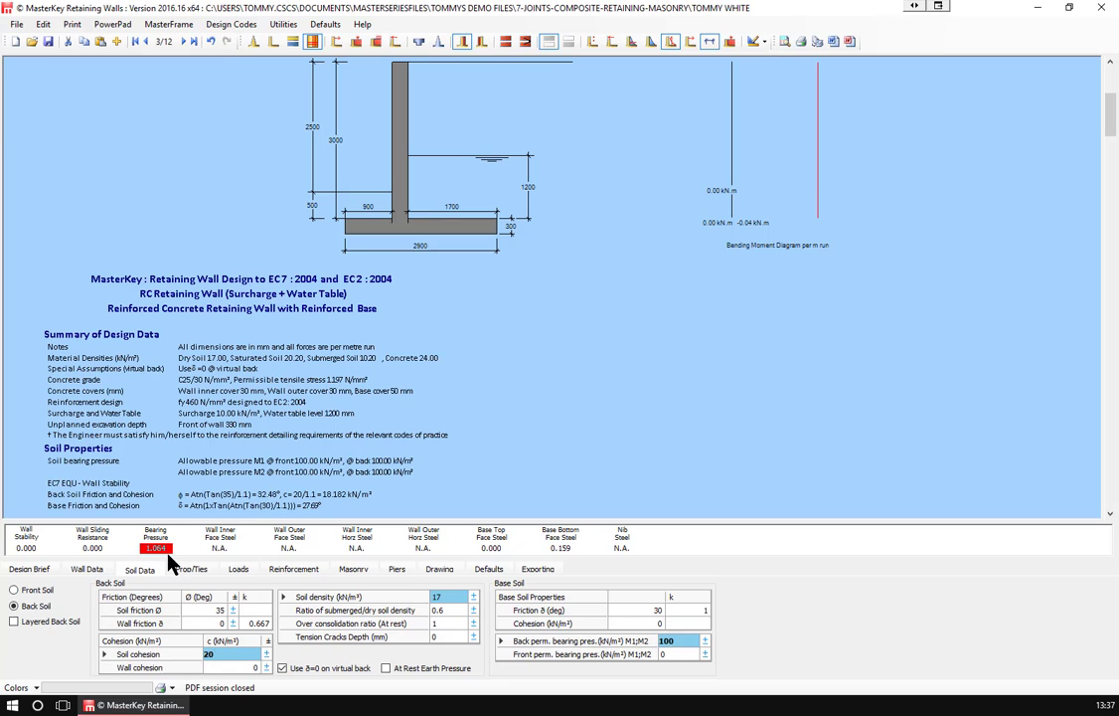
pyautogui.click(216, 667)
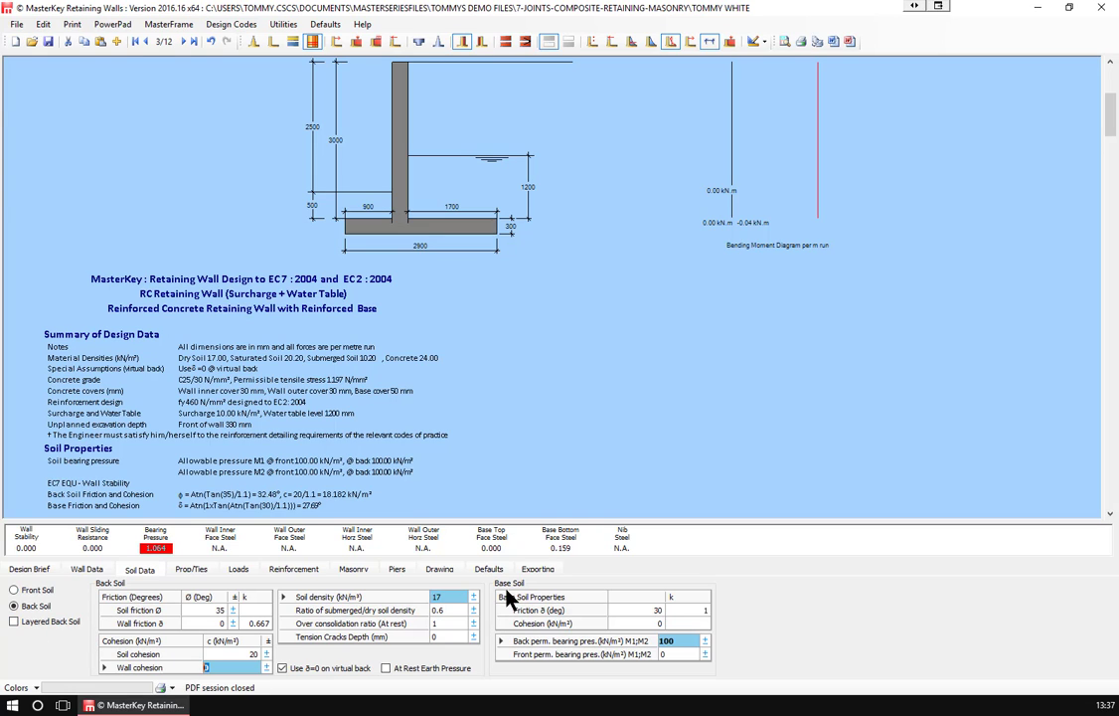
pyautogui.click(639, 623)
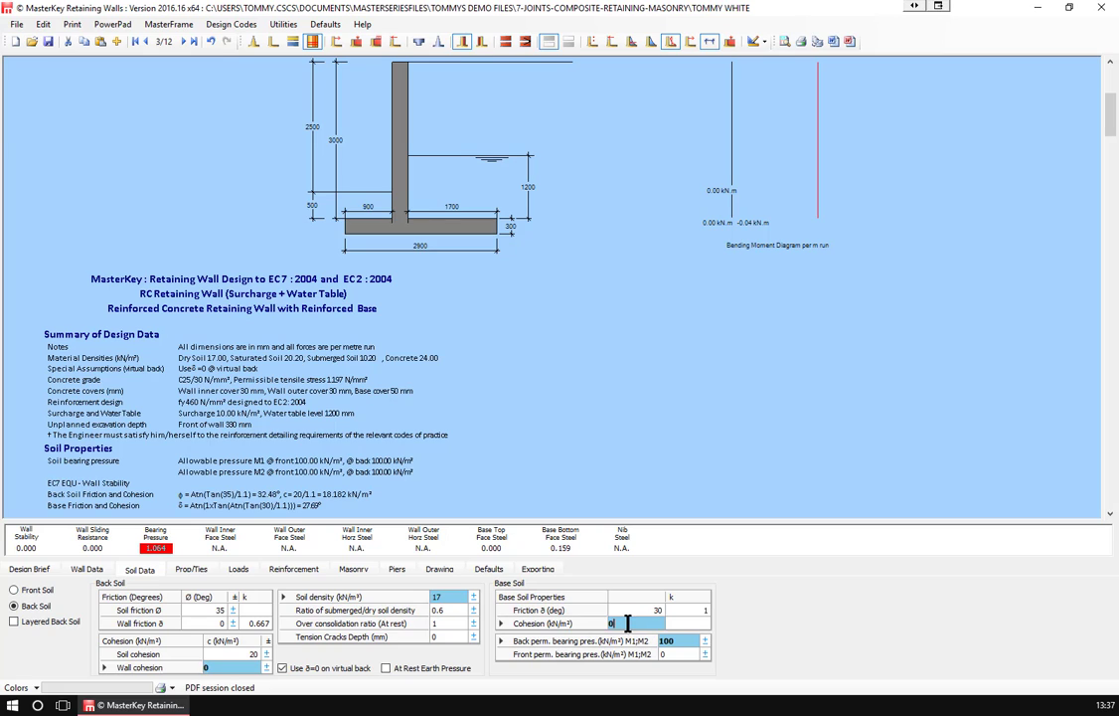
pyautogui.write('20')
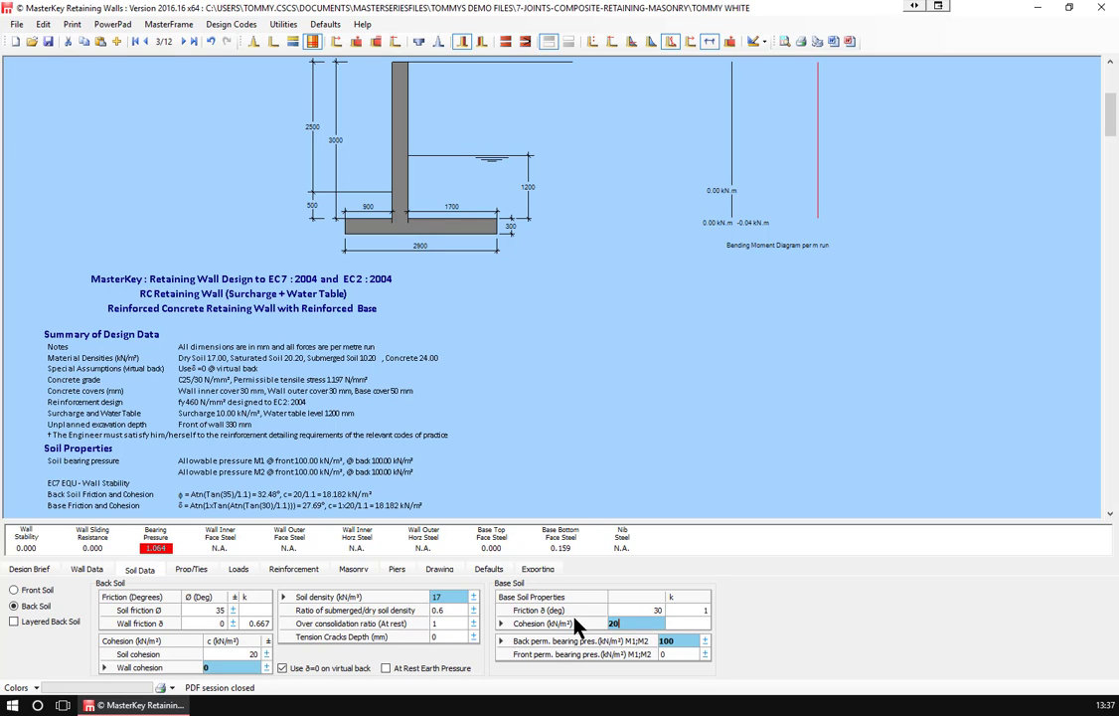
# - Reset the back soil cohesion to 0 and enable at rest earth pressure for the back soil
pyautogui.click(221, 654)
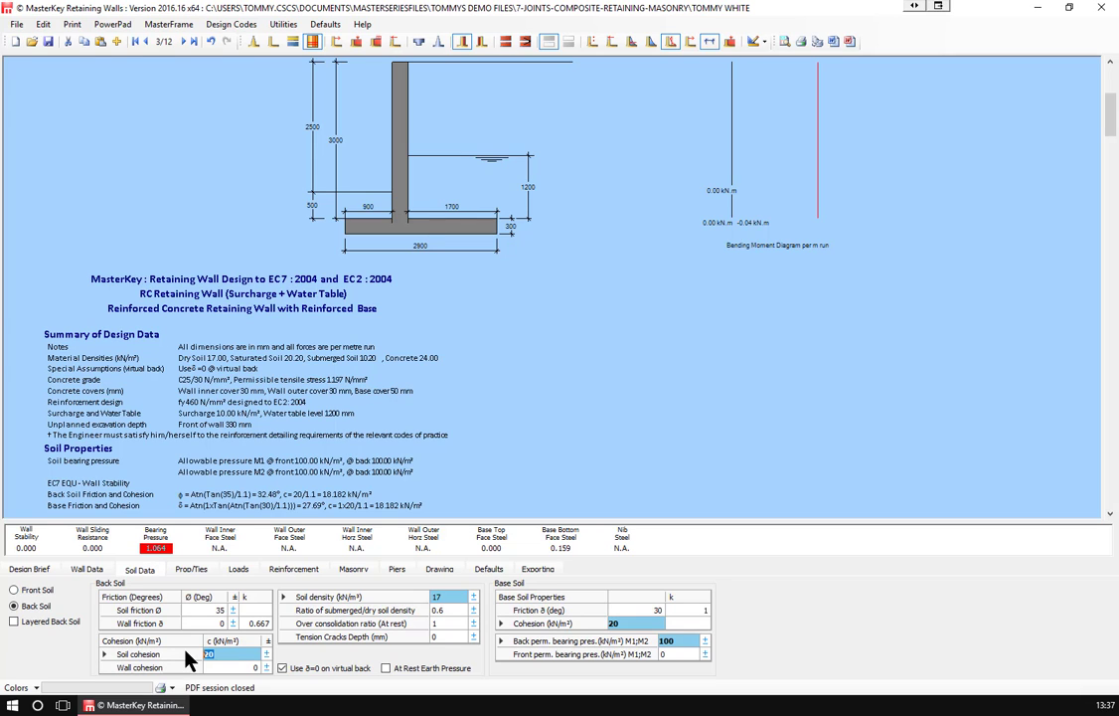
pyautogui.write('0')
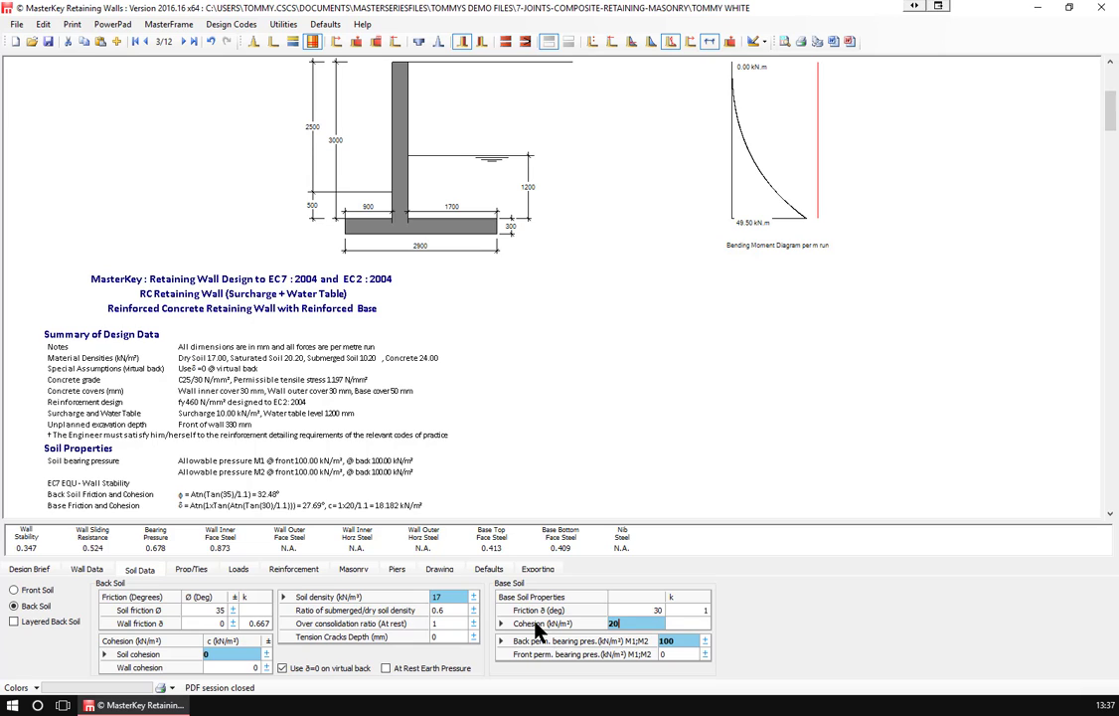
pyautogui.click(636, 624)
pyautogui.click(386, 668)
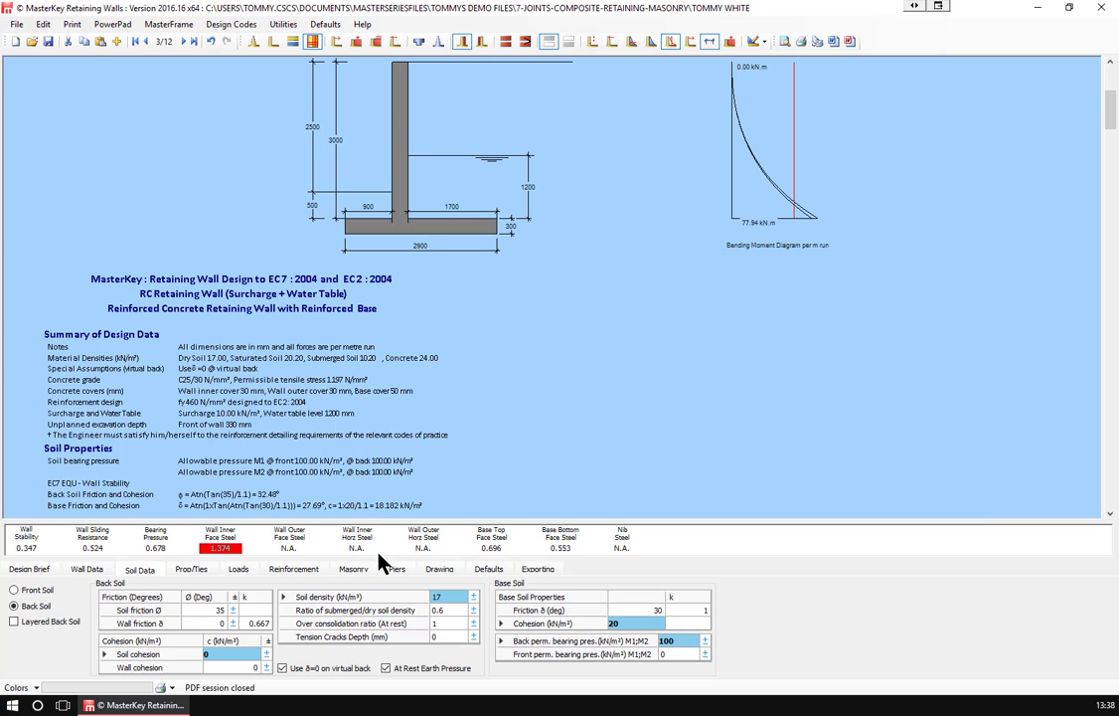
# - Set the wall inner face in-plane reinforcement to 16 mm bars at 200 mm spacing
pyautogui.click(288, 573)
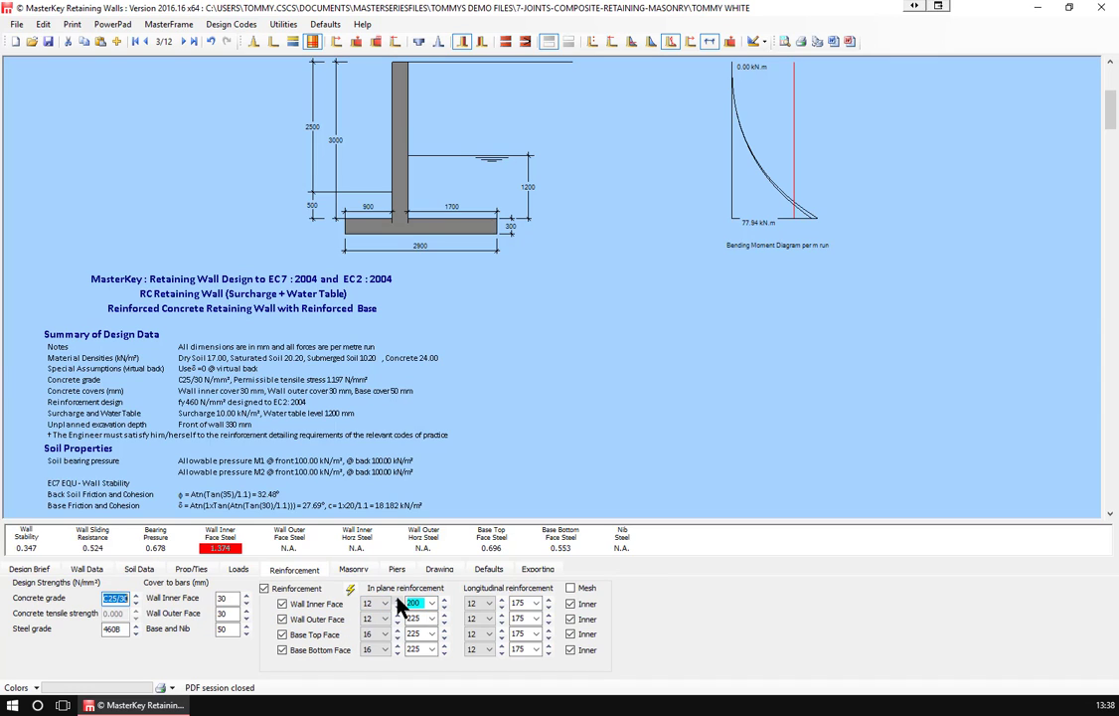
pyautogui.click(398, 606)
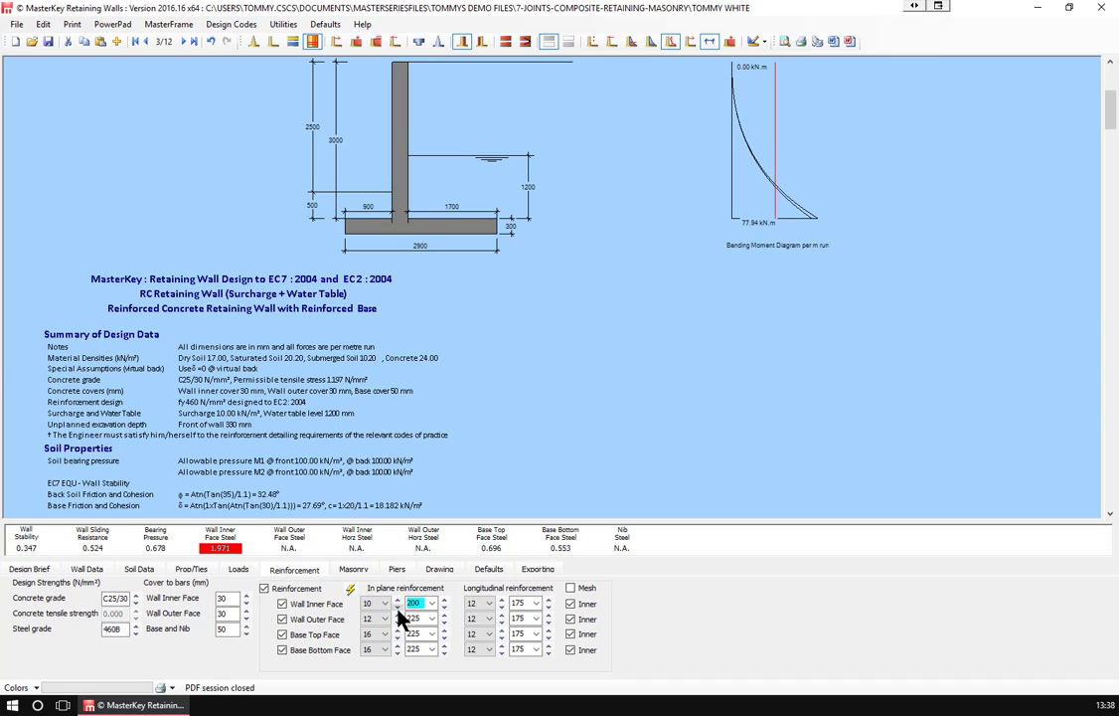
pyautogui.click(399, 601)
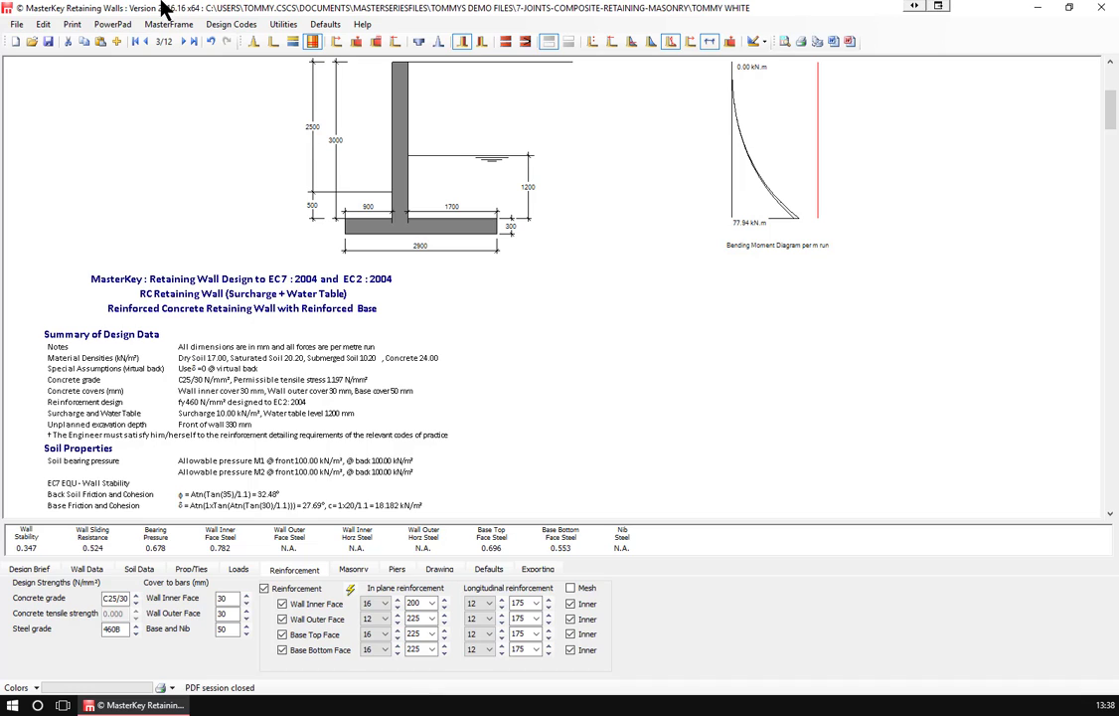
# - Print all briefs to PDF through PDFCreator with the logo included
pyautogui.click(66, 26)
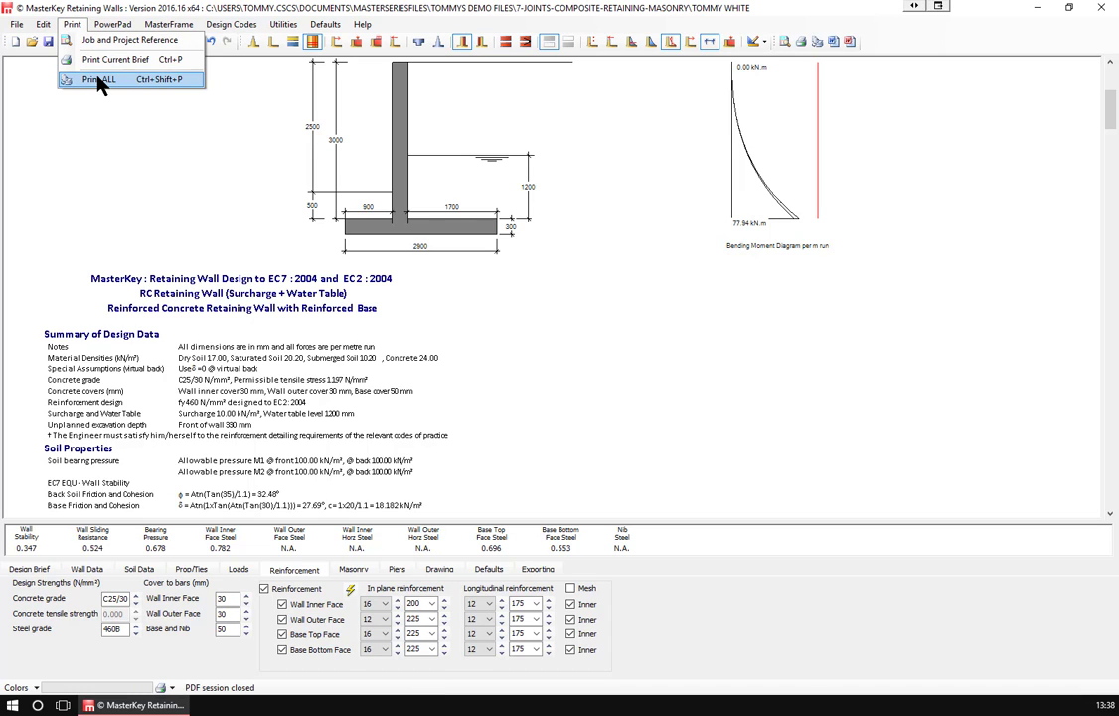
pyautogui.click(98, 78)
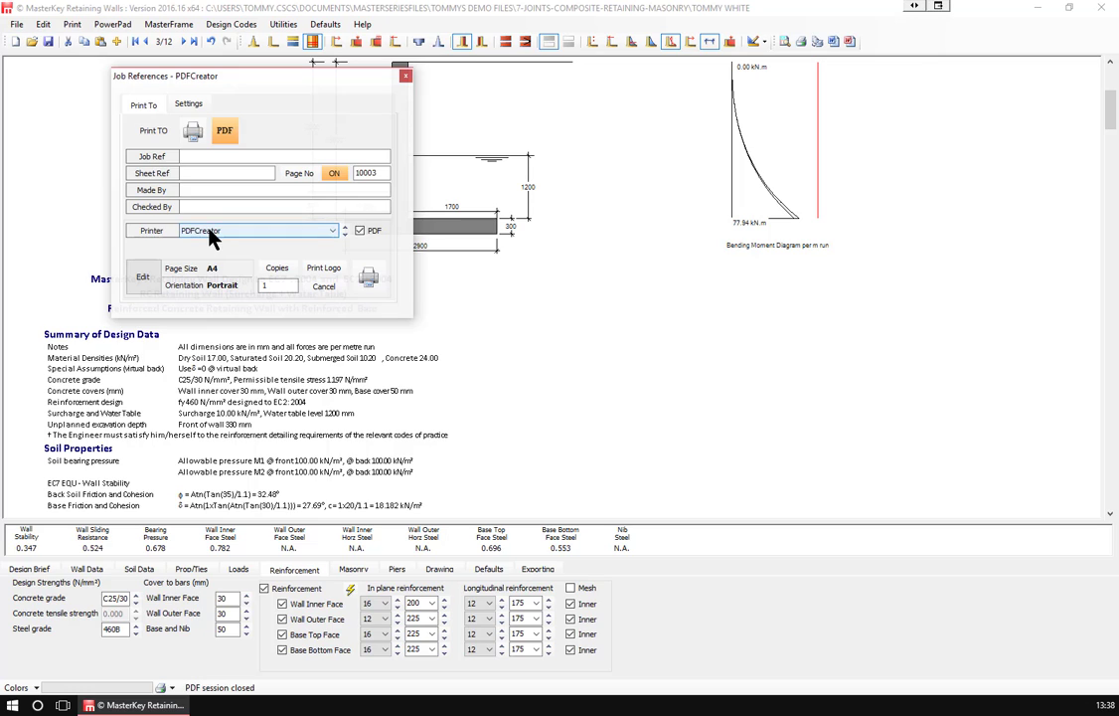
pyautogui.click(324, 268)
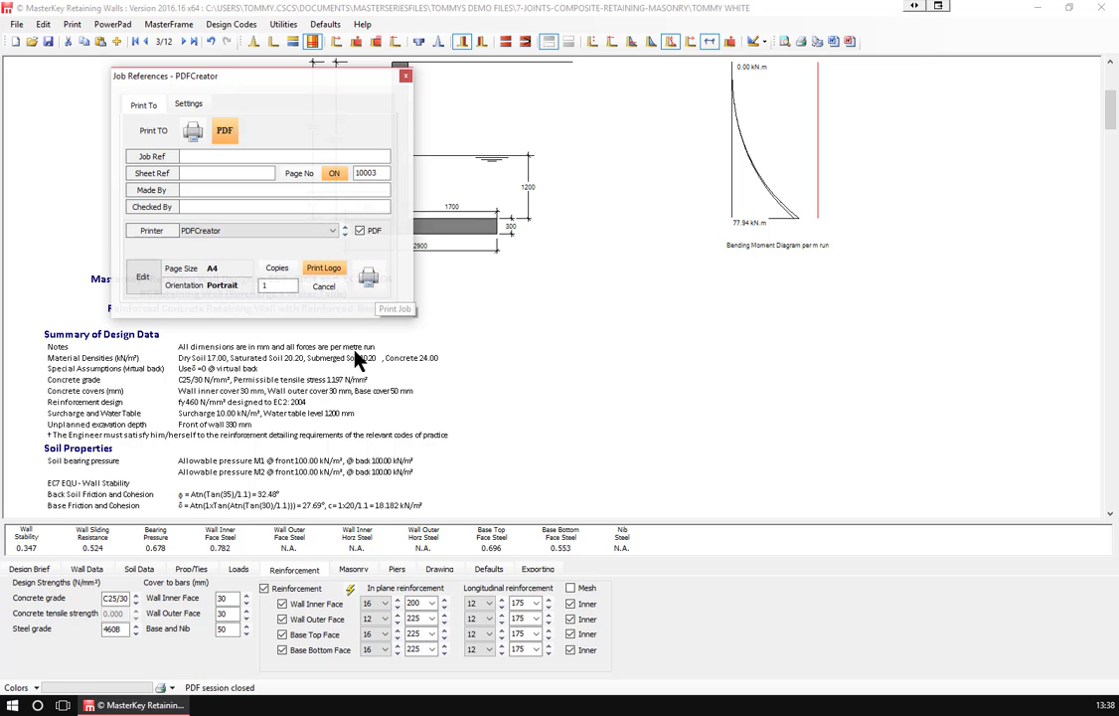
pyautogui.click(368, 281)
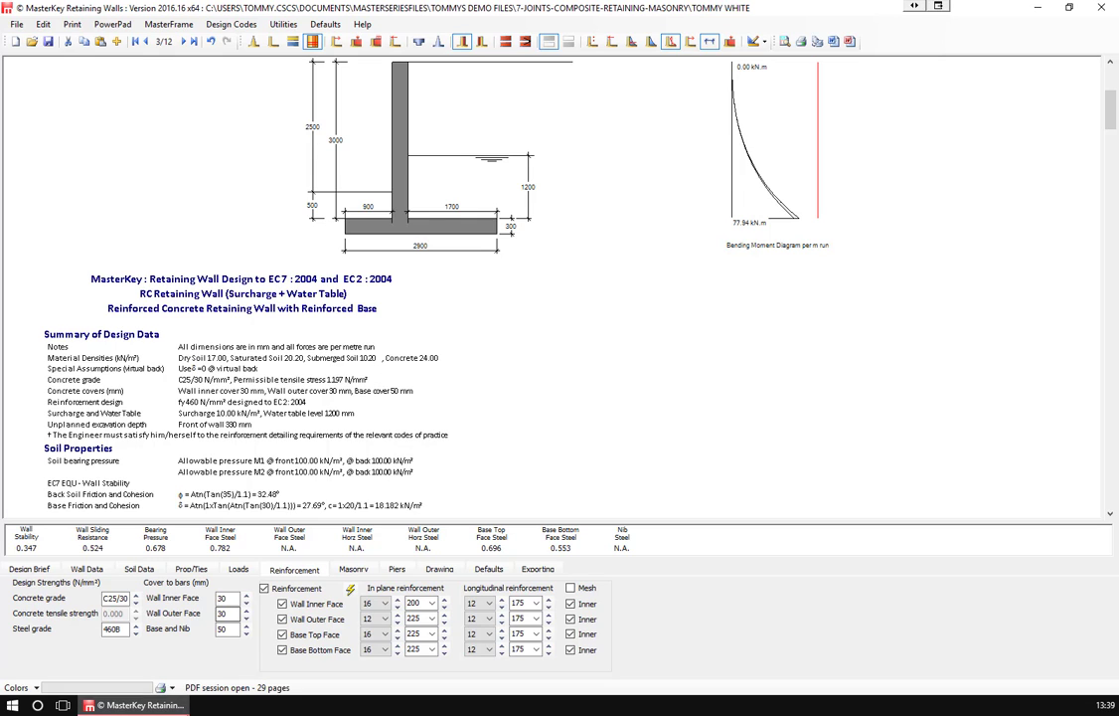
# - Close the PDF session and save the output to the Desktop as document.pdf, replacing the existing file
pyautogui.click(162, 687)
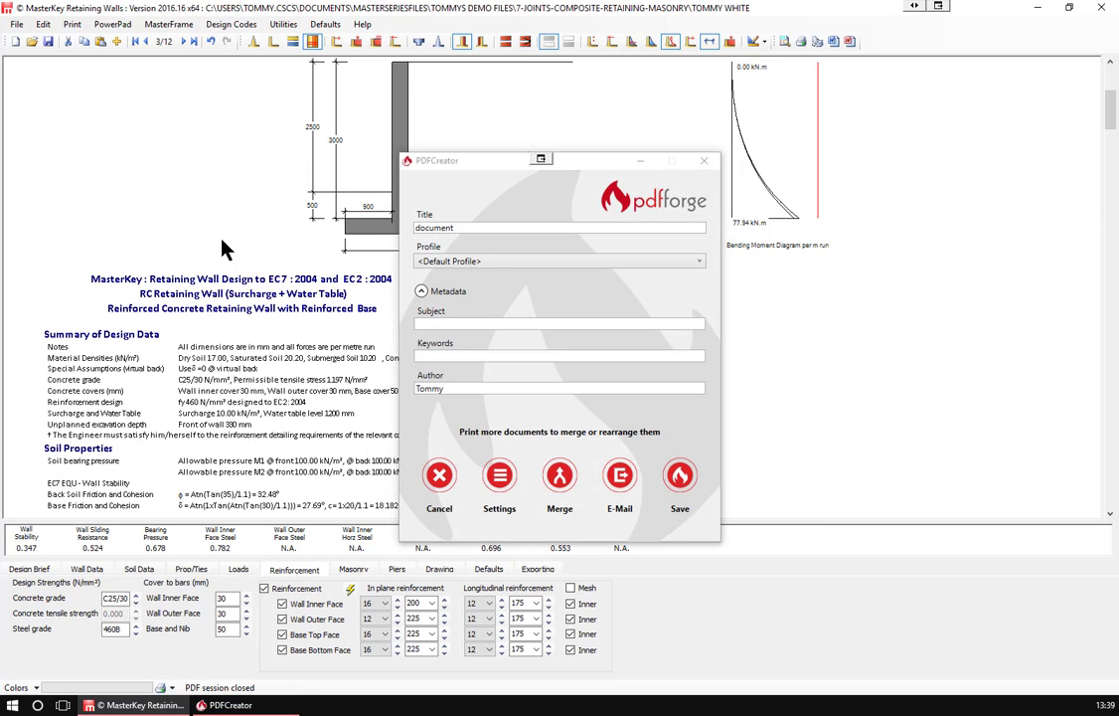
pyautogui.click(678, 506)
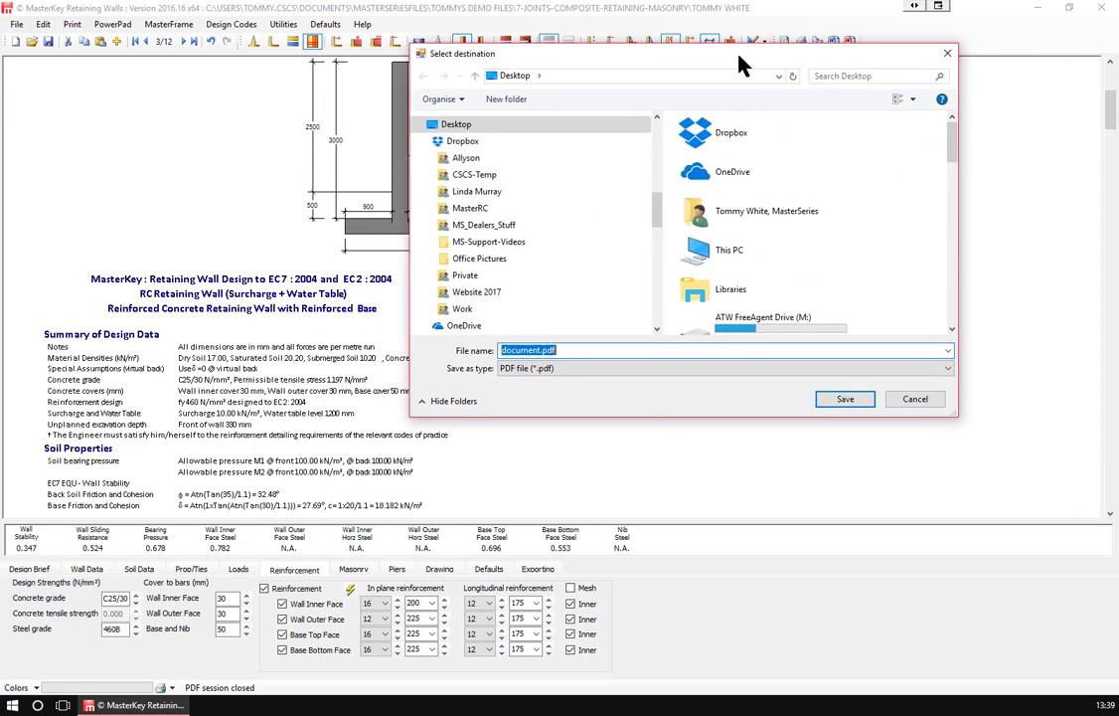
pyautogui.click(804, 485)
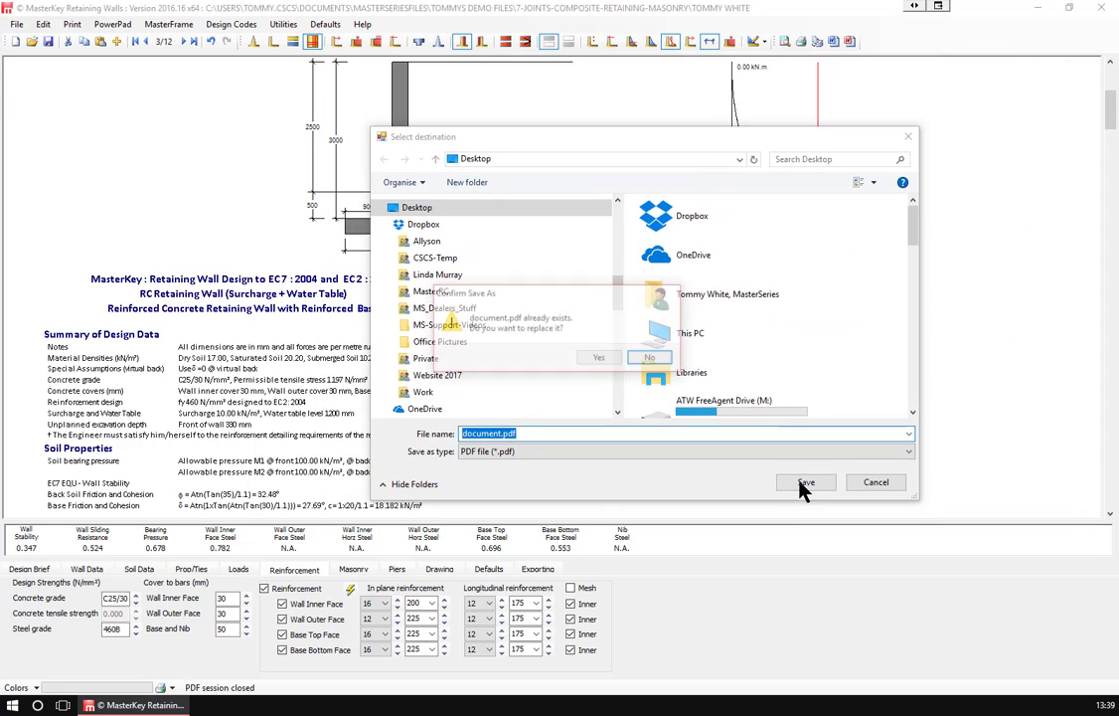
pyautogui.click(602, 360)
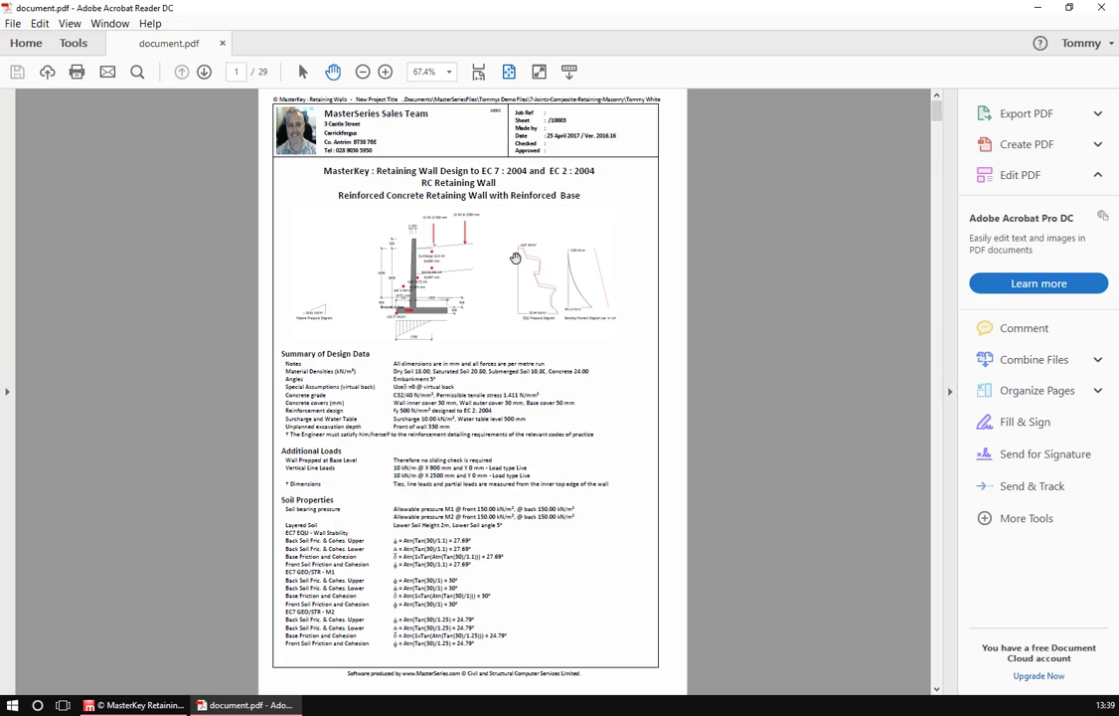
# - Look through the calculation pages of document.pdf in Acrobat Reader and close it
pyautogui.scroll(-6, 516, 257)
pyautogui.scroll(-11, 516, 259)
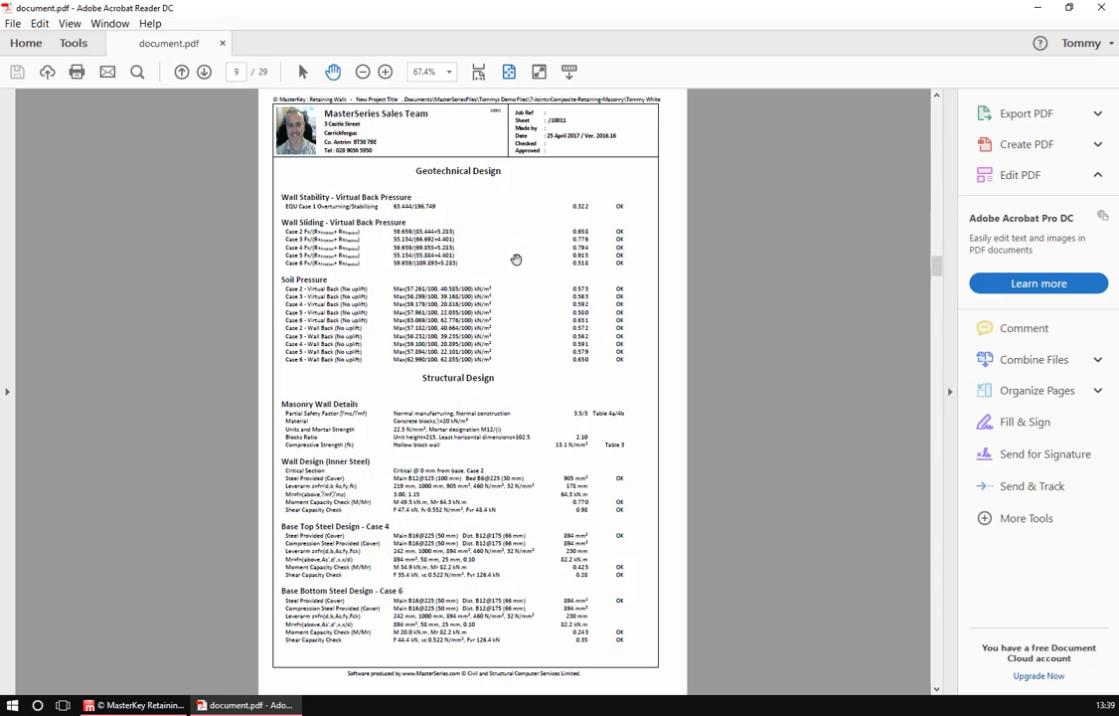
pyautogui.scroll(-8, 520, 300)
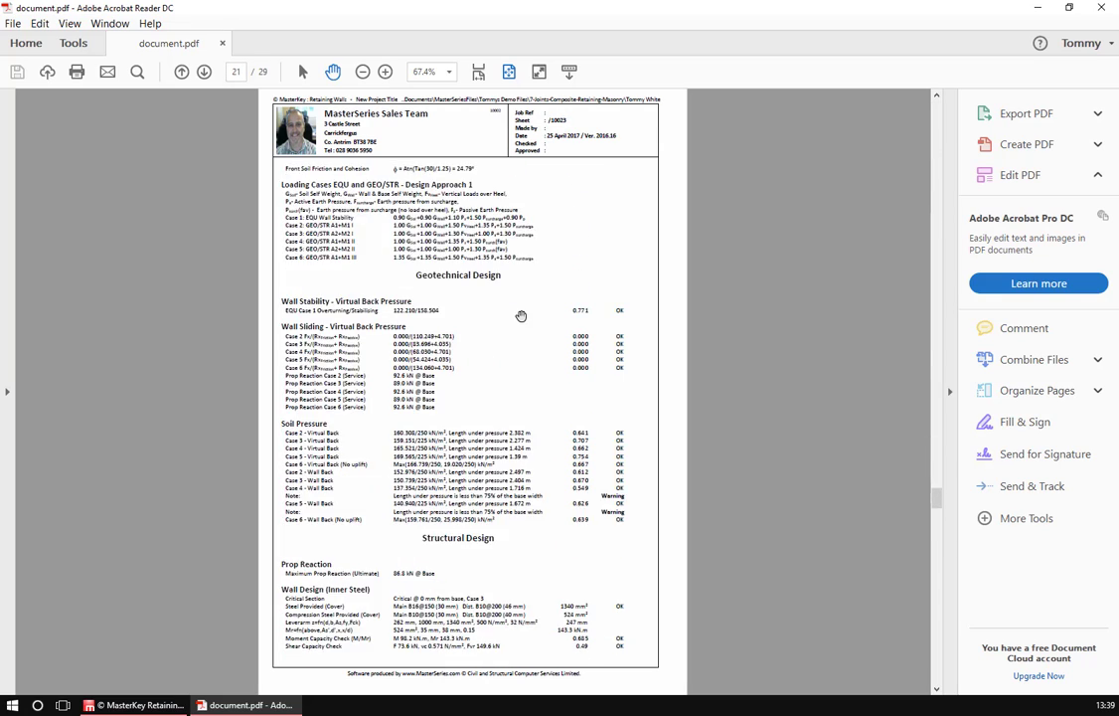
pyautogui.click(1101, 10)
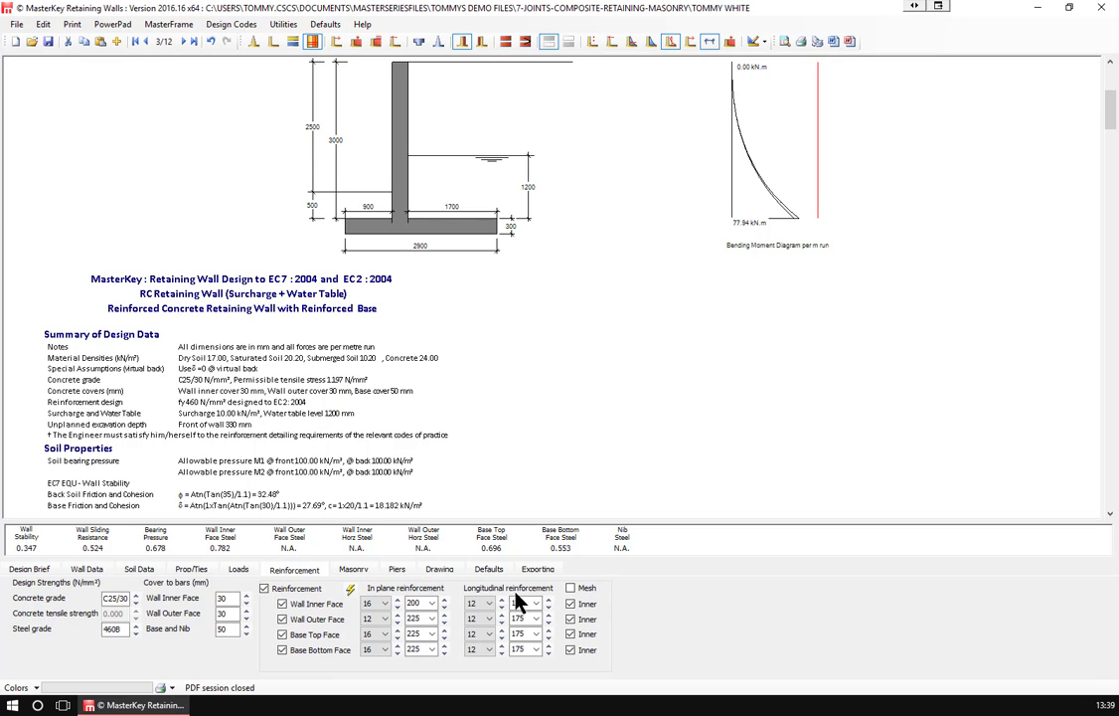
# - Set the export options to a 500 minimum bar lap, 250 wall kicker, label height 3 and dimension height 2
pyautogui.click(537, 571)
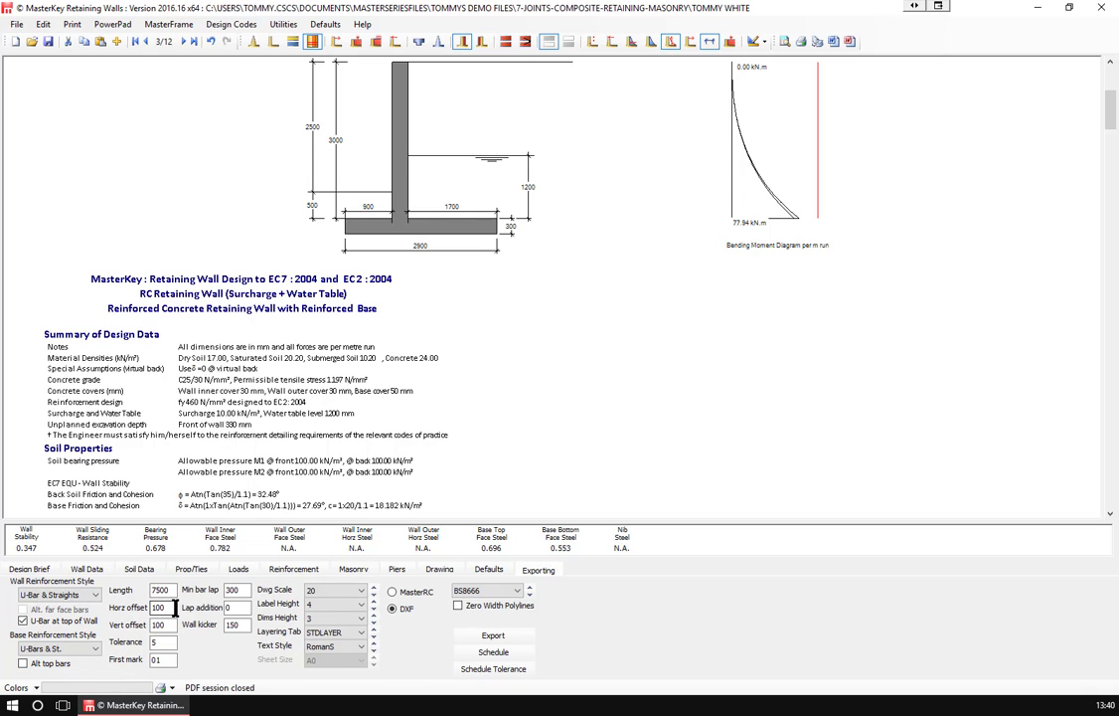
pyautogui.doubleClick(233, 624)
pyautogui.write('250')
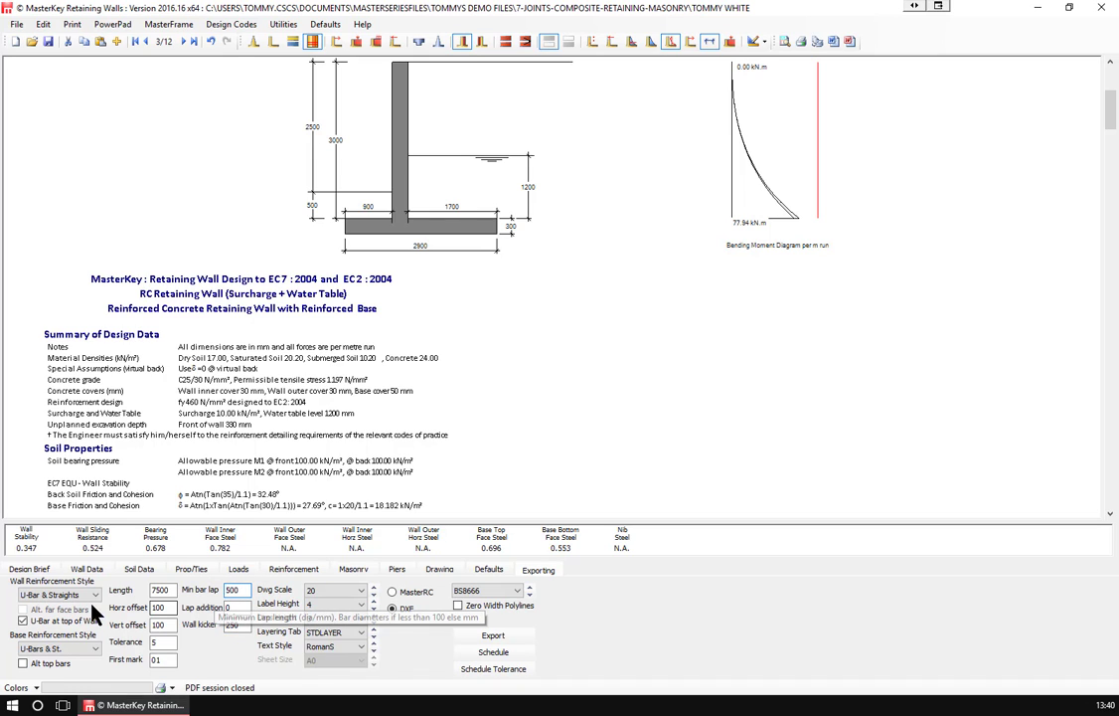
pyautogui.click(331, 606)
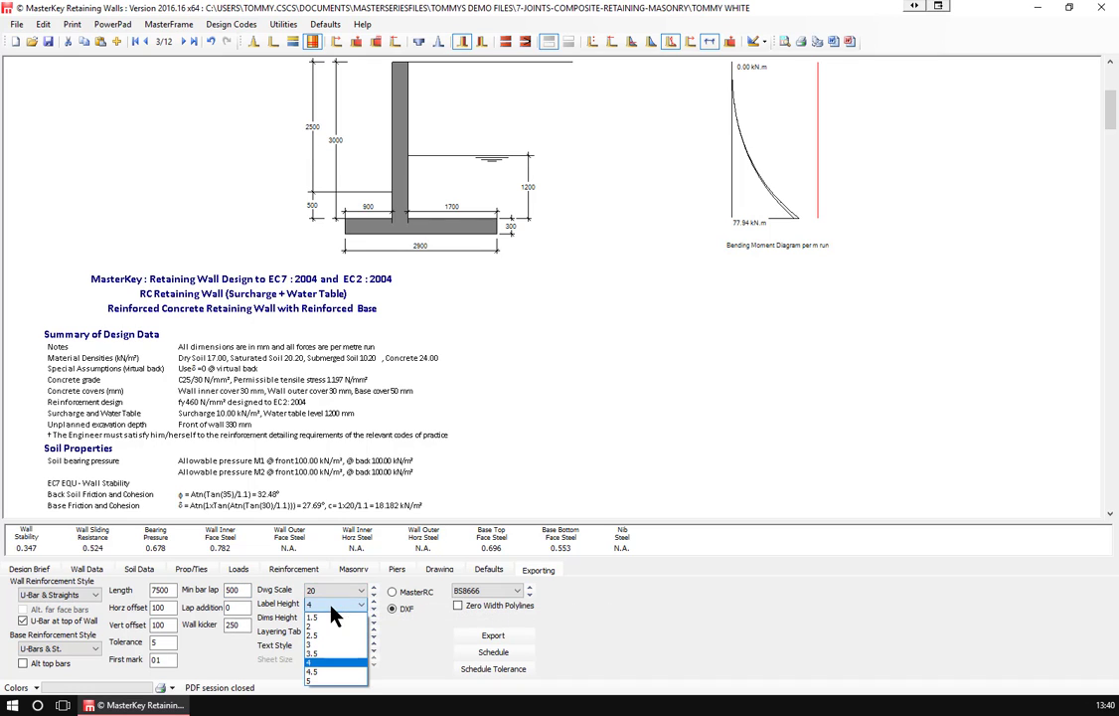
pyautogui.click(331, 644)
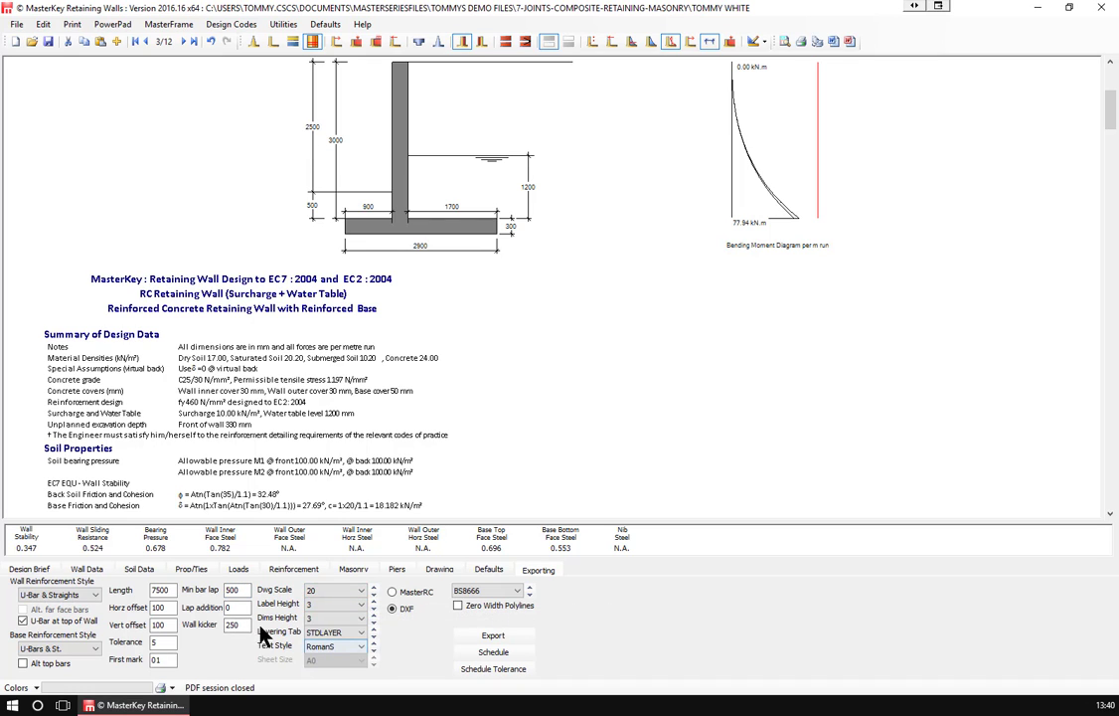
pyautogui.click(321, 618)
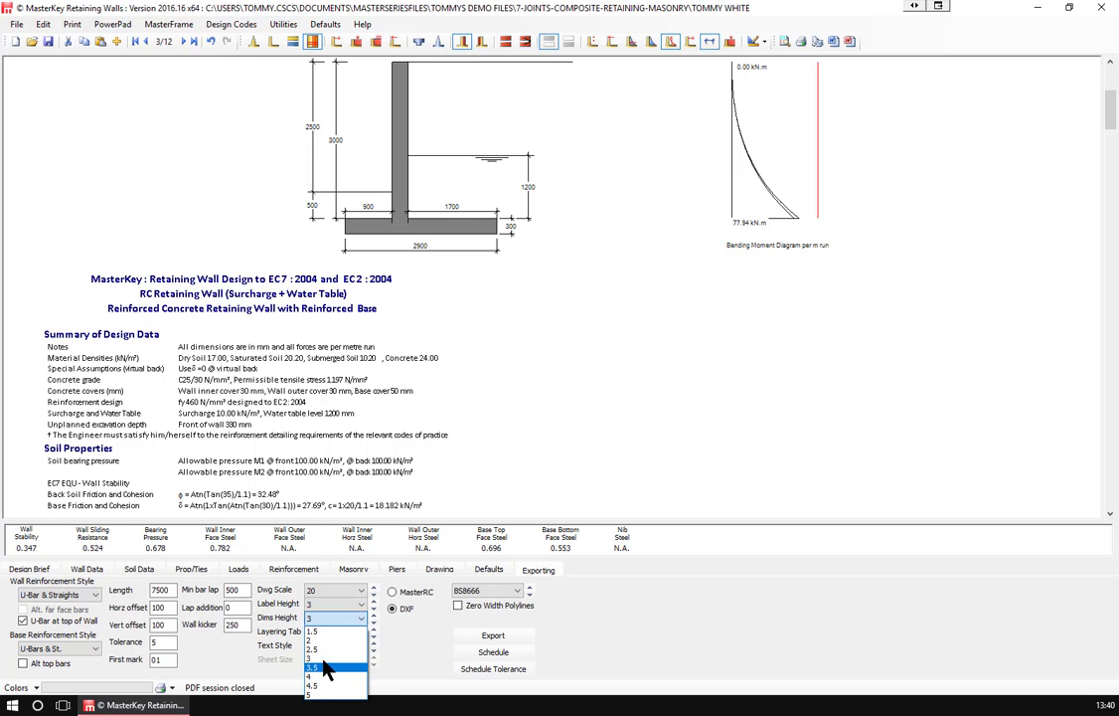
pyautogui.click(322, 640)
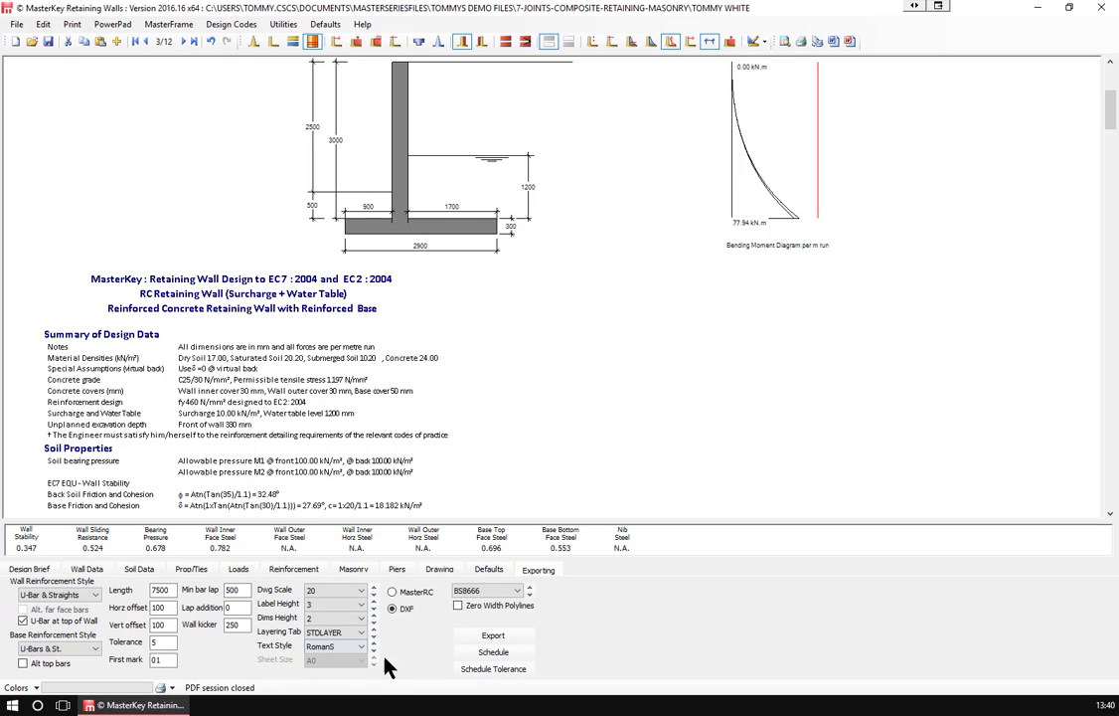
# - Export the wall reinforcement drawing as DXF, overwriting RetainingWall.DXF, and inspect the section, front elevation and plan view in AutoCAD
pyautogui.click(494, 636)
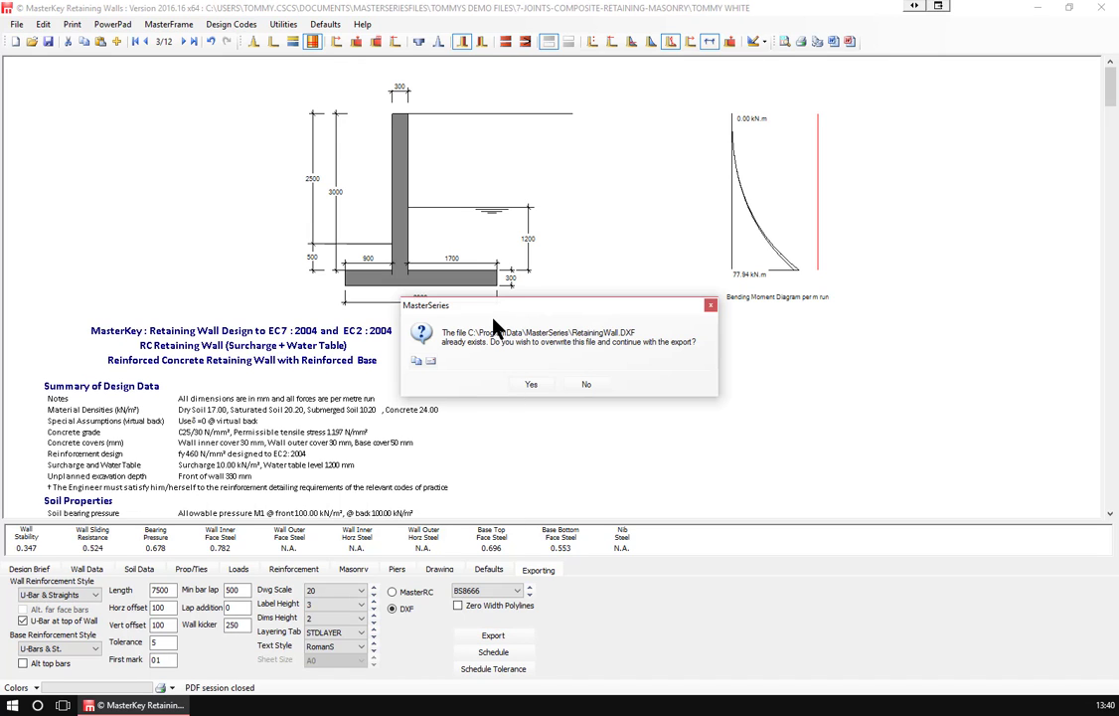
pyautogui.click(531, 386)
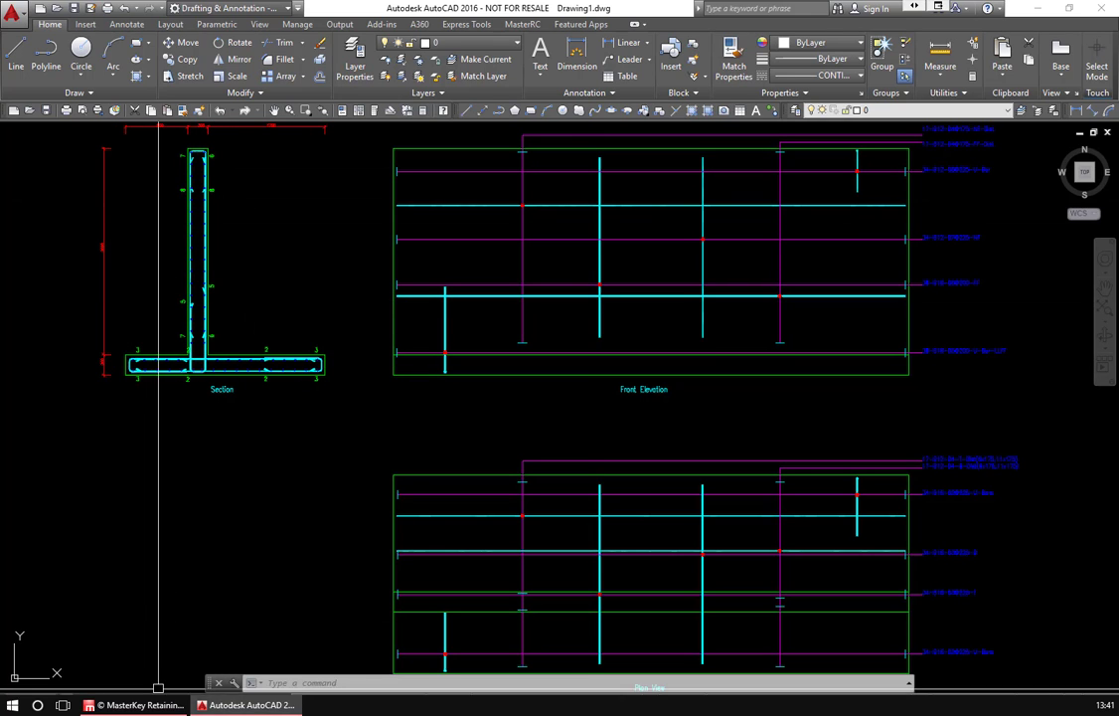
pyautogui.scroll(-4, 658, 390)
pyautogui.scroll(2, 663, 394)
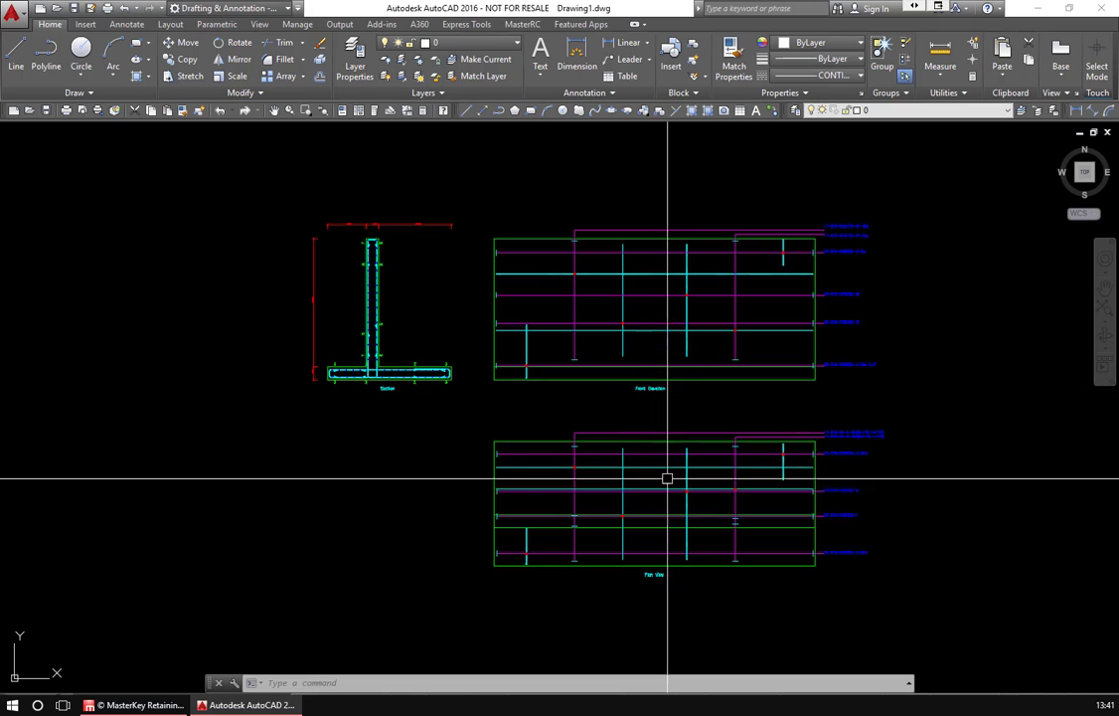
pyautogui.scroll(4, 634, 594)
pyautogui.scroll(-4, 635, 592)
pyautogui.scroll(-2, 635, 592)
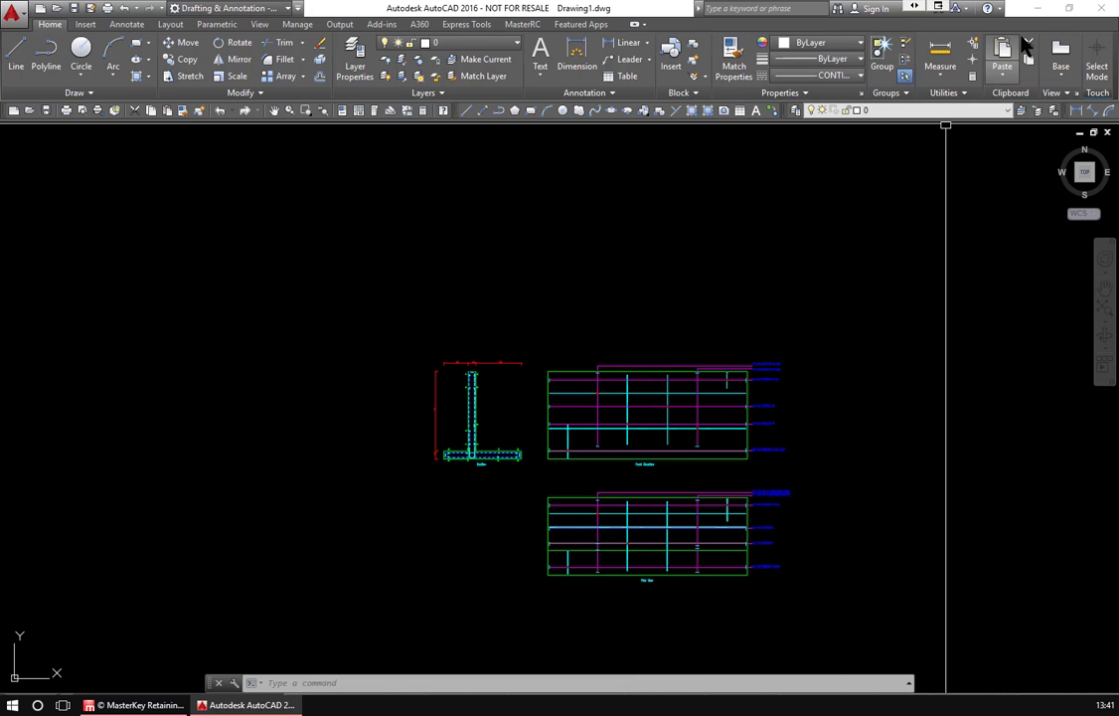
pyautogui.click(1036, 7)
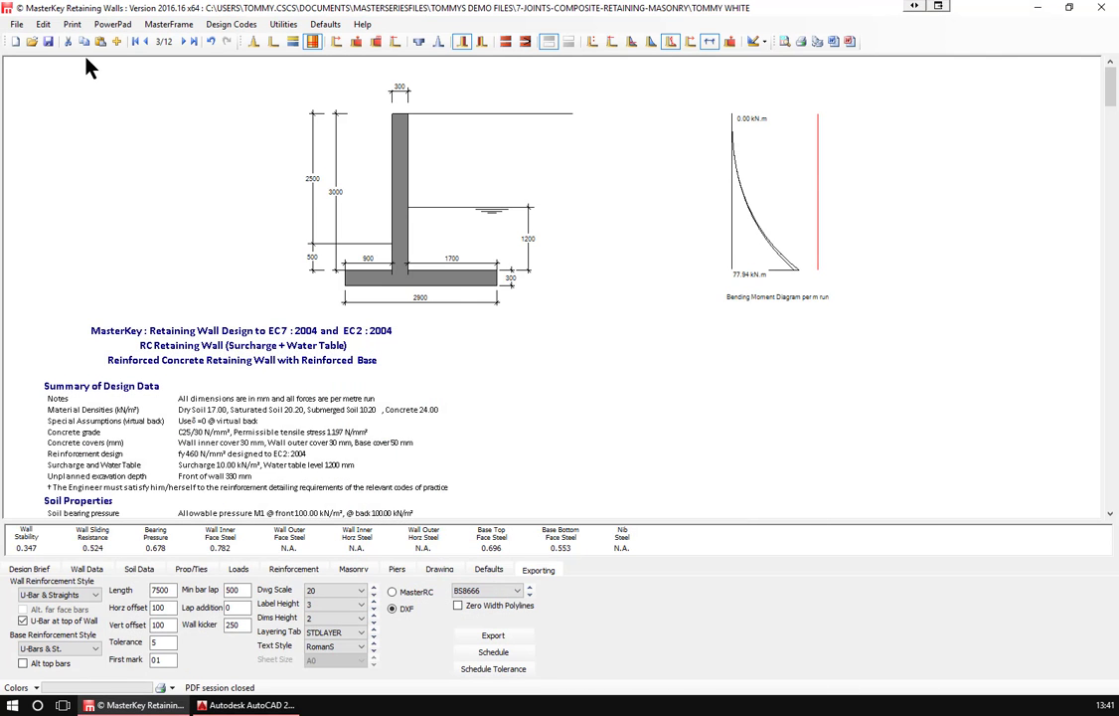
# - Generate the BS8666 bar schedule, review the bars and the weight per element, and close the scheduler
pyautogui.click(484, 658)
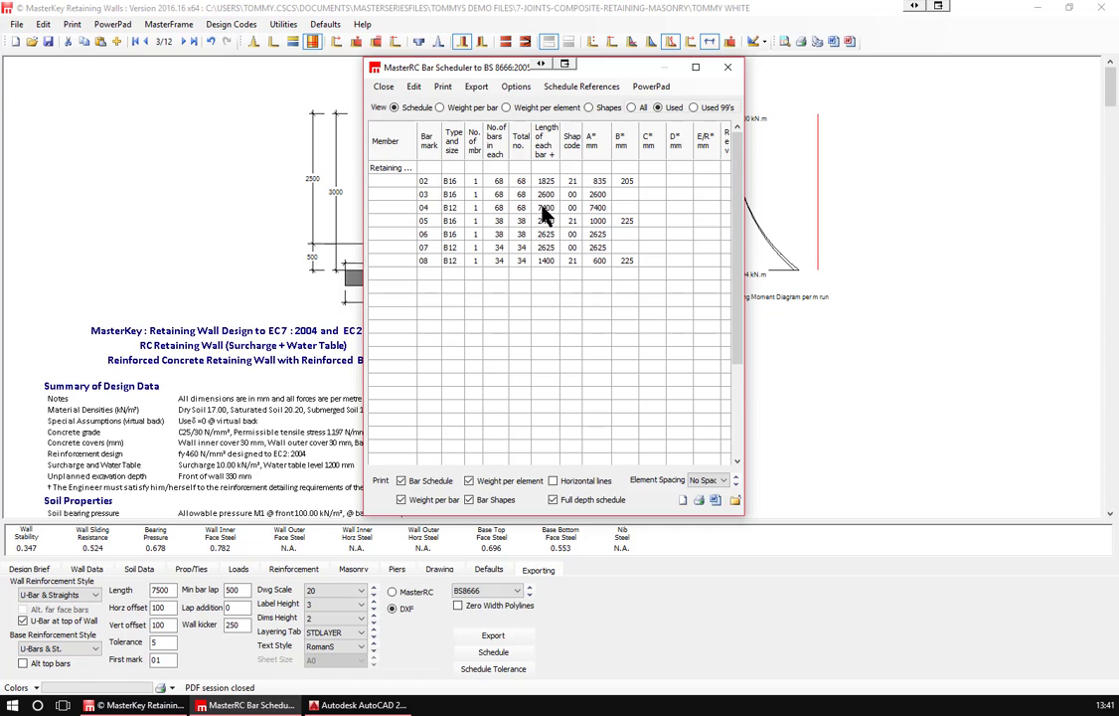
pyautogui.click(545, 207)
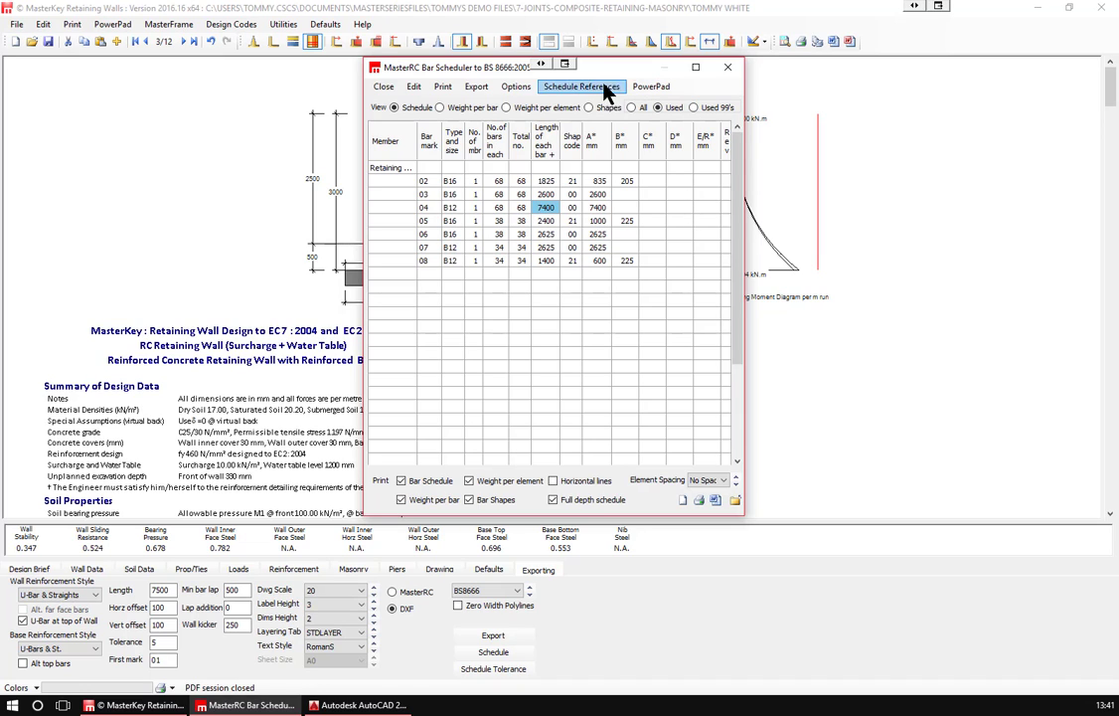
pyautogui.click(542, 109)
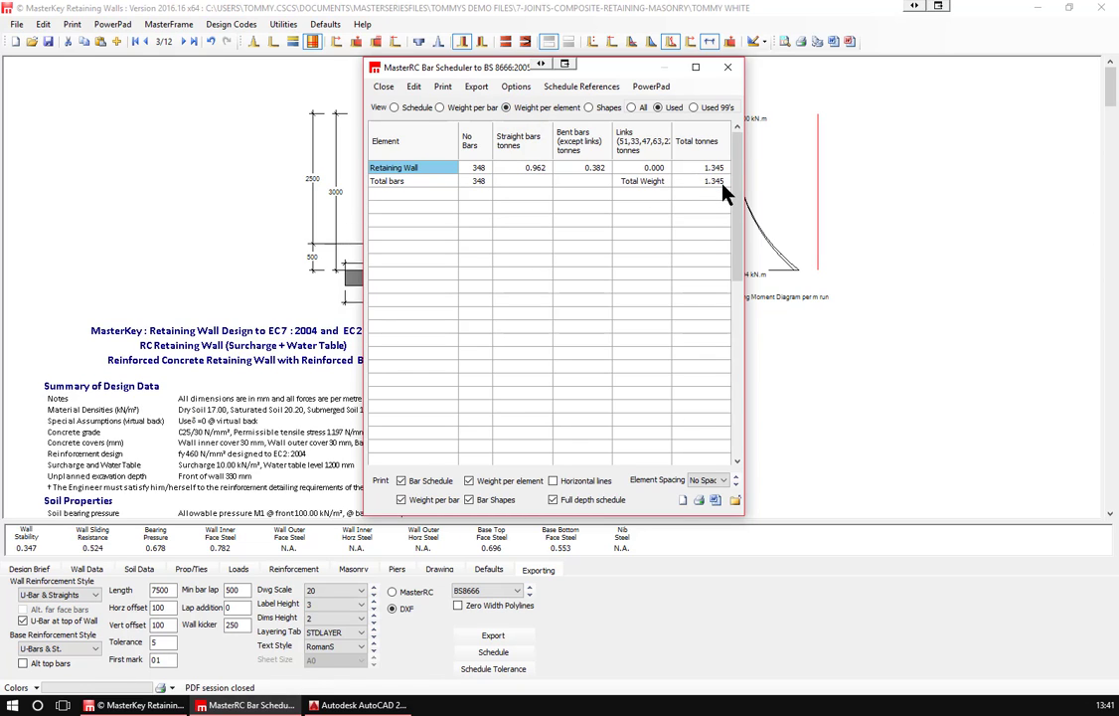
pyautogui.click(729, 69)
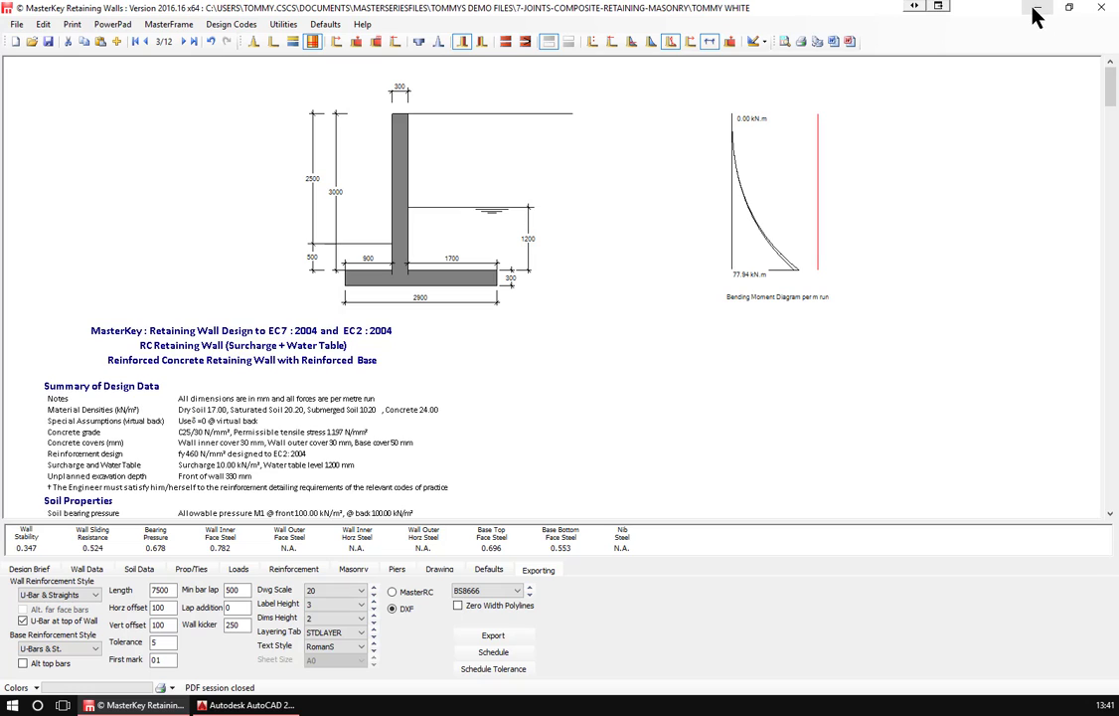
# - Export the current brief to Microsoft Word through PowerPad
pyautogui.click(109, 24)
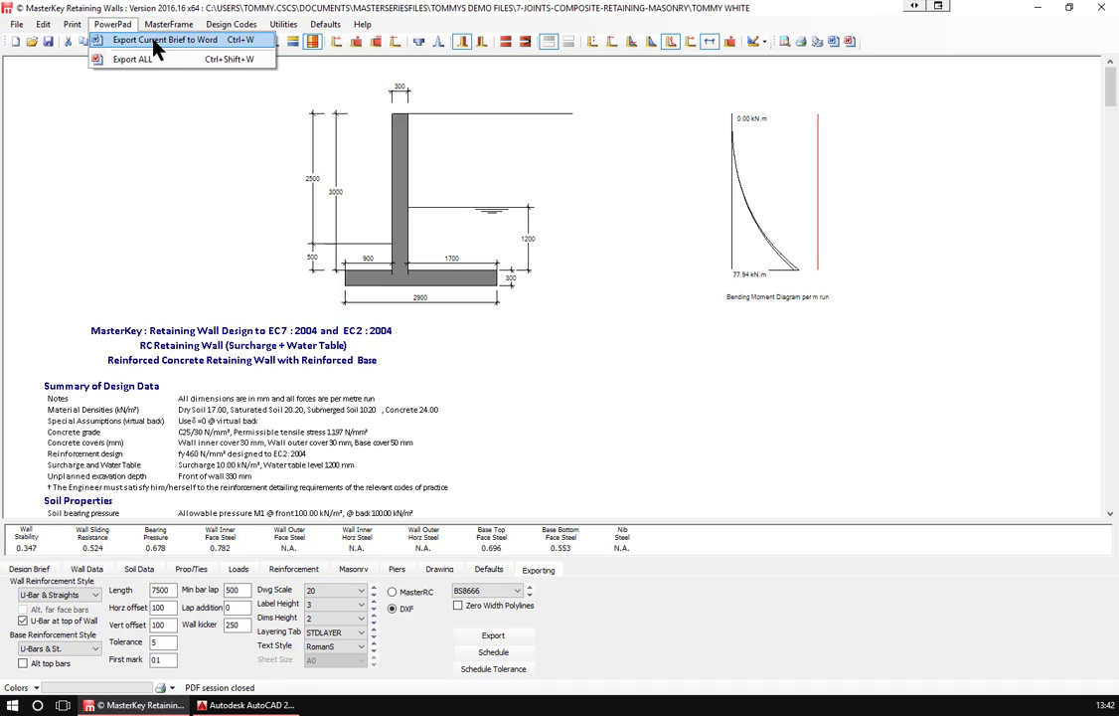
pyautogui.click(153, 42)
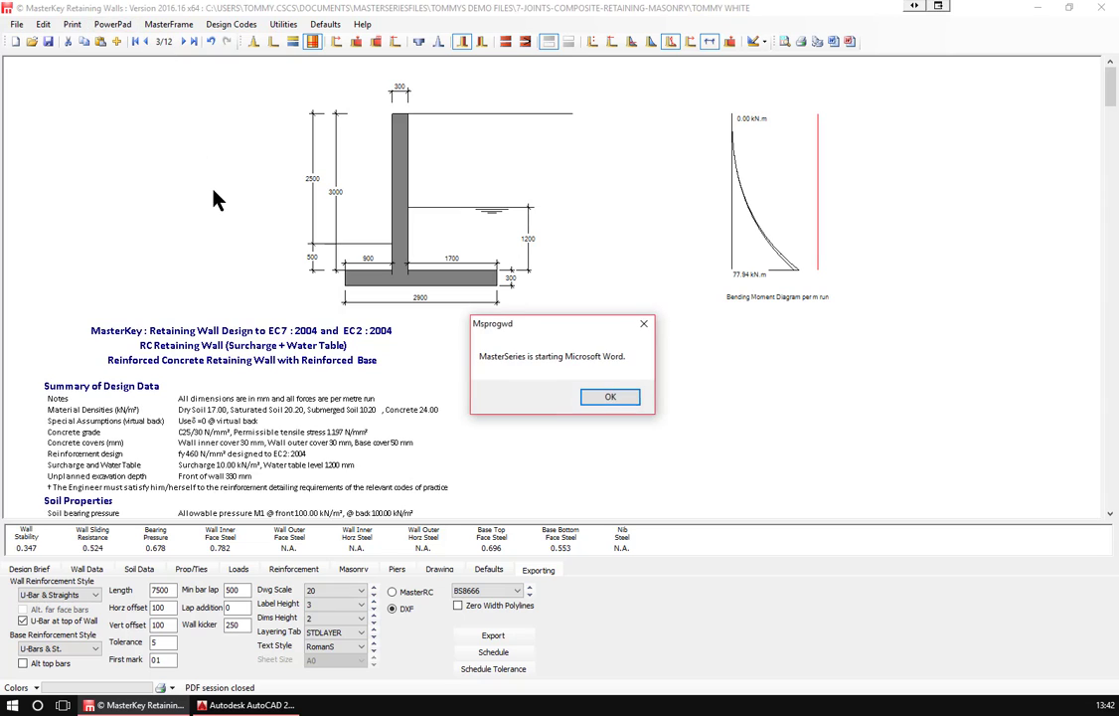
pyautogui.click(602, 398)
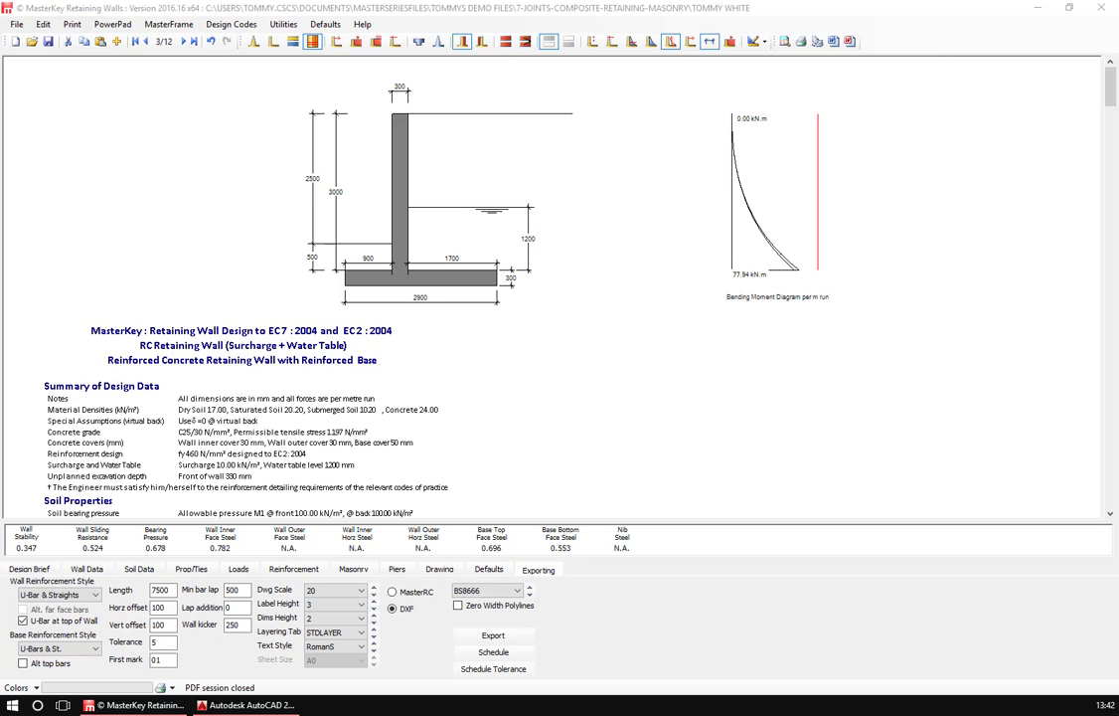
# - Close the Grammarly pane in the exported Word document and view the calculations from the cover page
pyautogui.moveTo(441, 46); pyautogui.dragTo(685, 0)
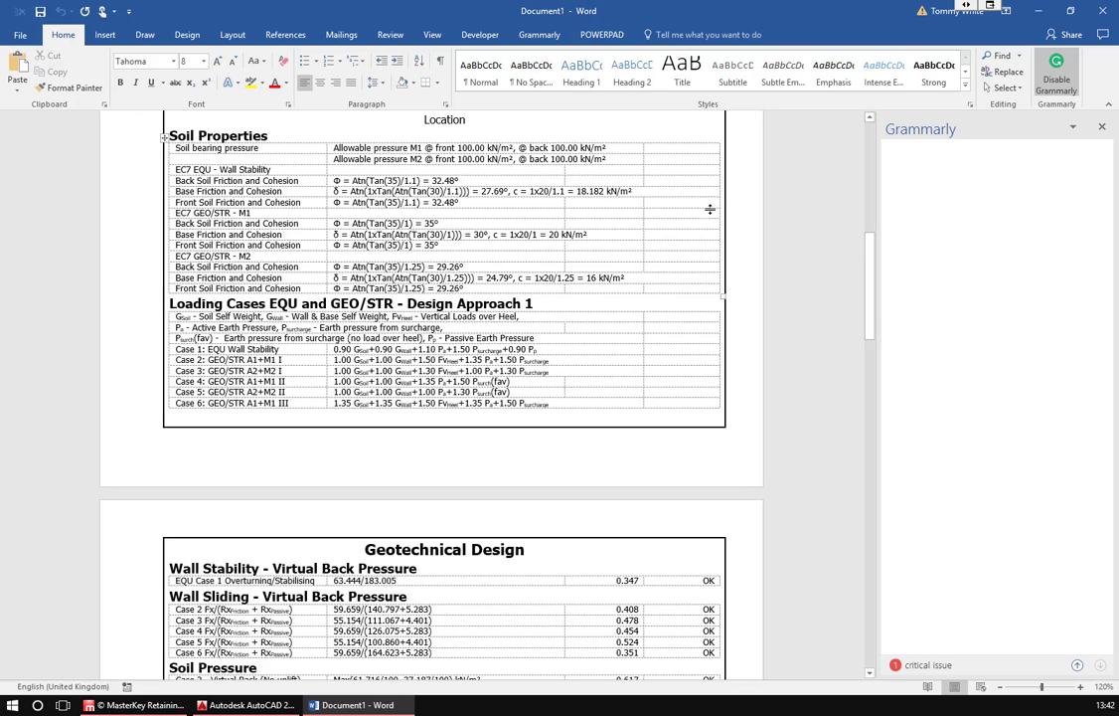
pyautogui.click(1101, 127)
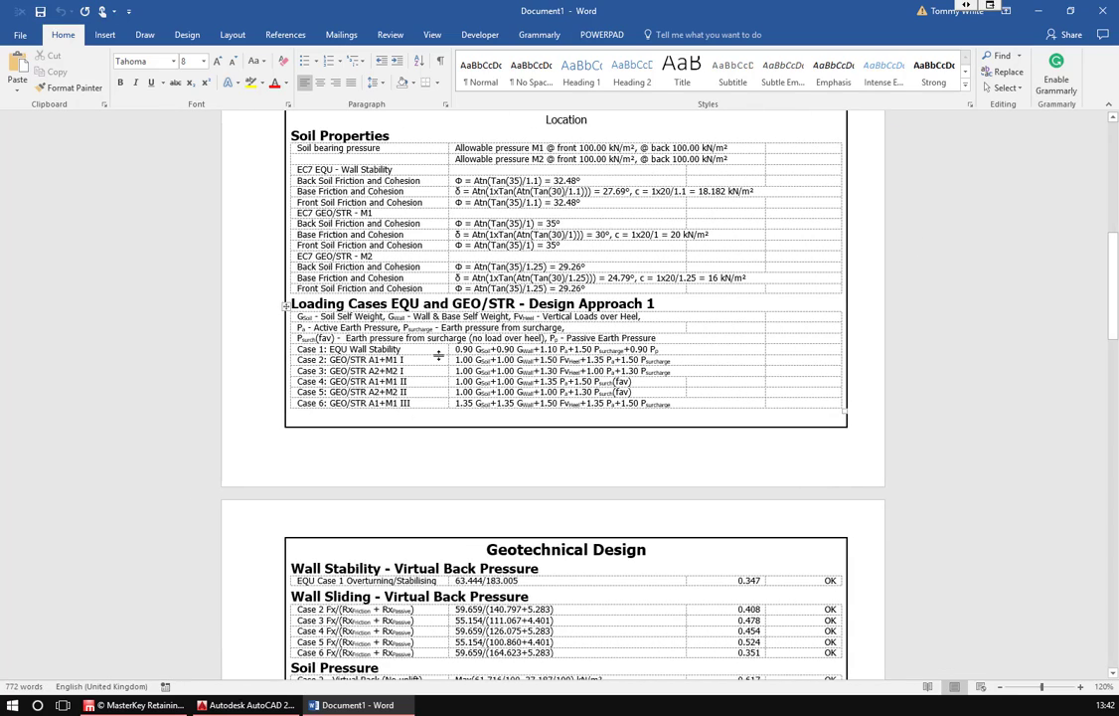
pyautogui.scroll(8, 438, 354)
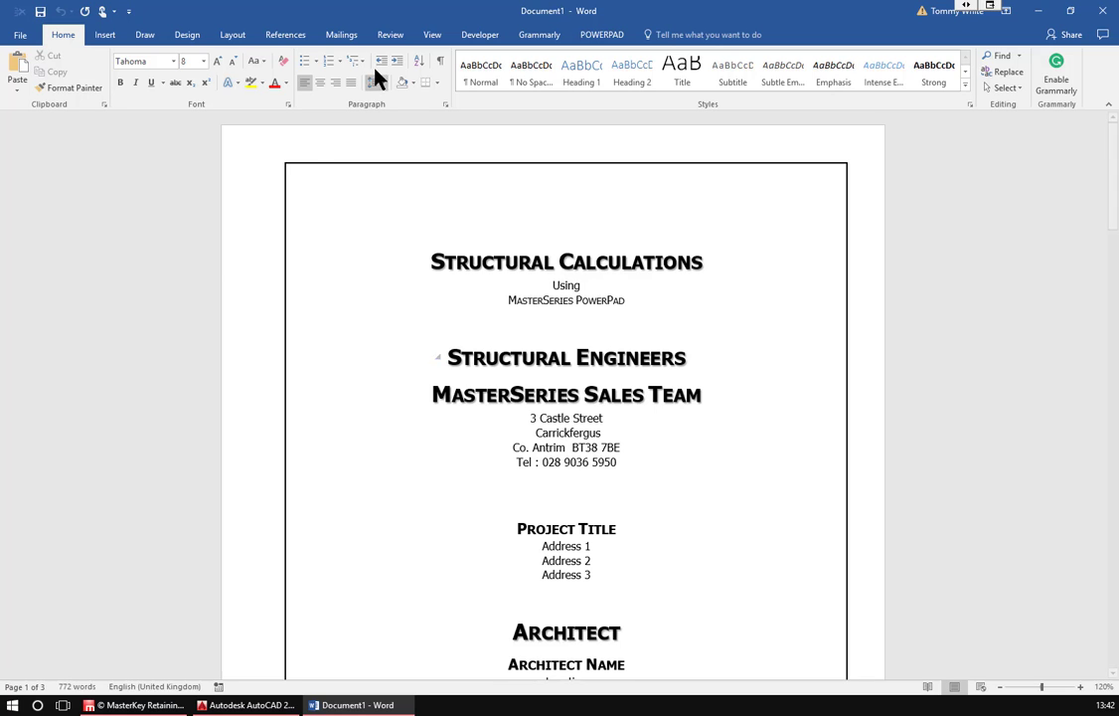
# - Read through the exported Word calculations from the cover page to the wall section and bending moment diagram
pyautogui.scroll(-5, 441, 260)
pyautogui.scroll(-5, 441, 262)
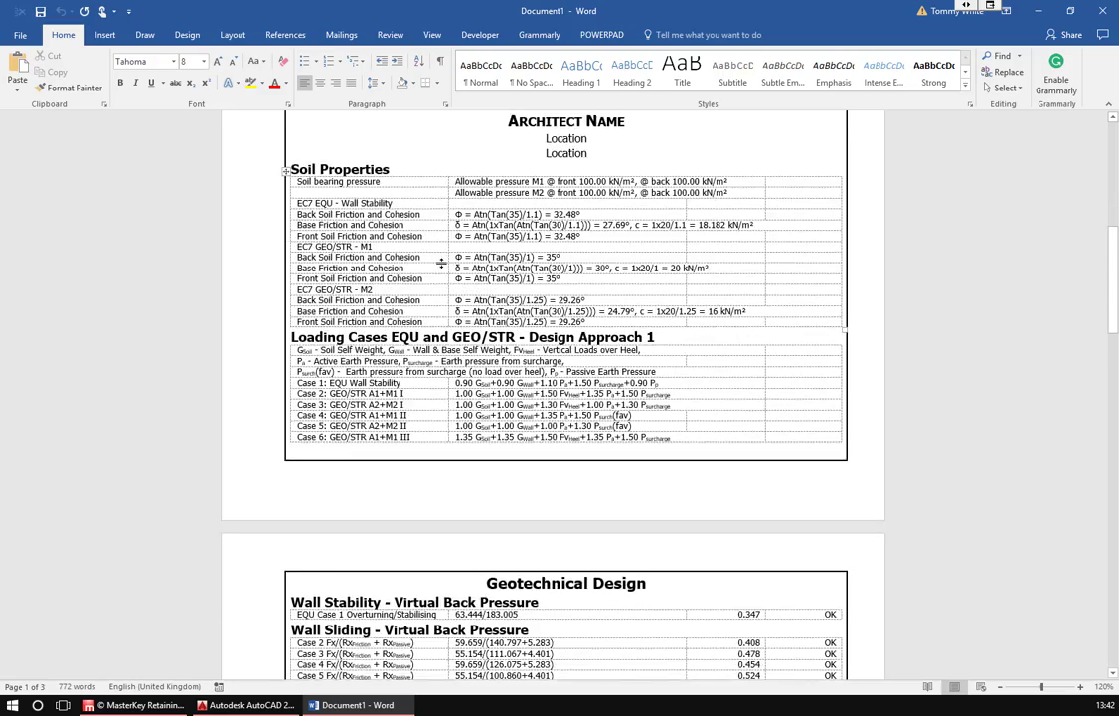
pyautogui.scroll(4, 442, 262)
pyautogui.scroll(-9, 442, 262)
pyautogui.scroll(-15, 442, 262)
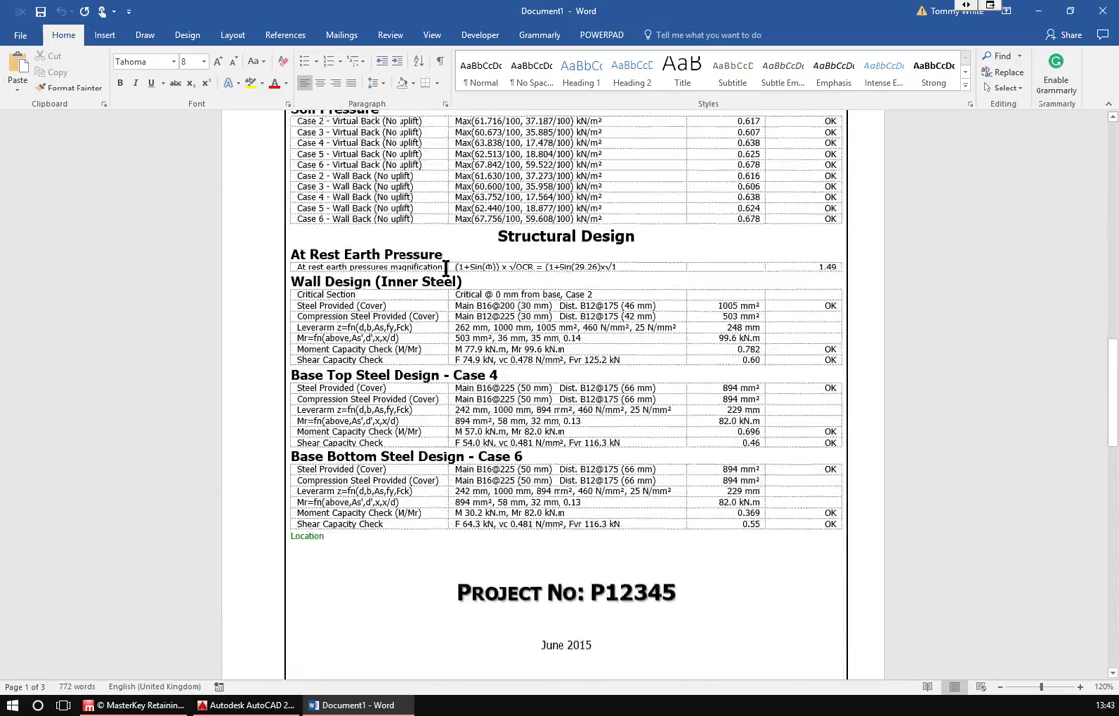
pyautogui.scroll(-8, 457, 293)
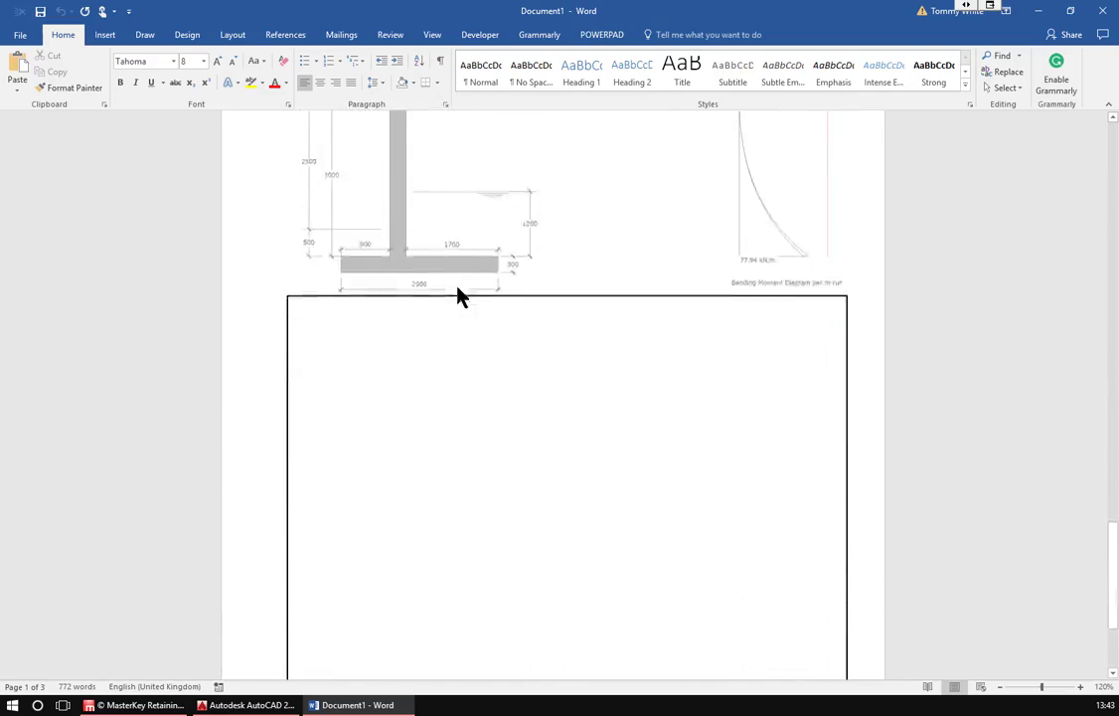
# - Close Word without saving the exported document or keeping the copied item, and return to MasterKey Retaining Walls
pyautogui.click(1102, 10)
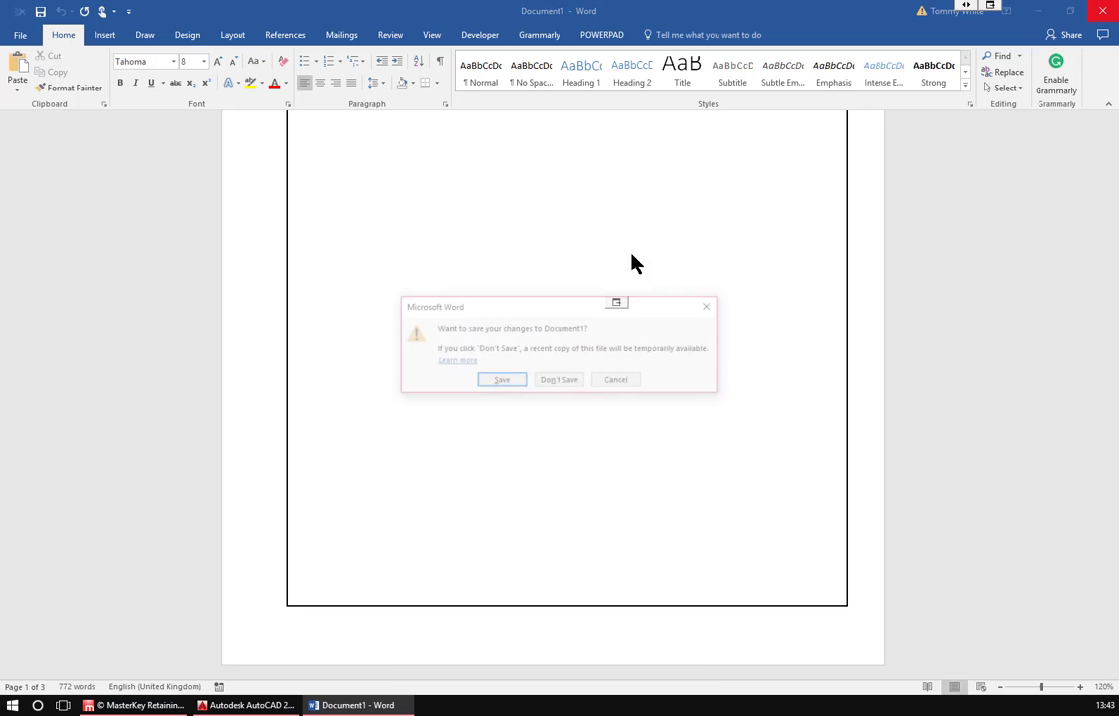
pyautogui.click(560, 382)
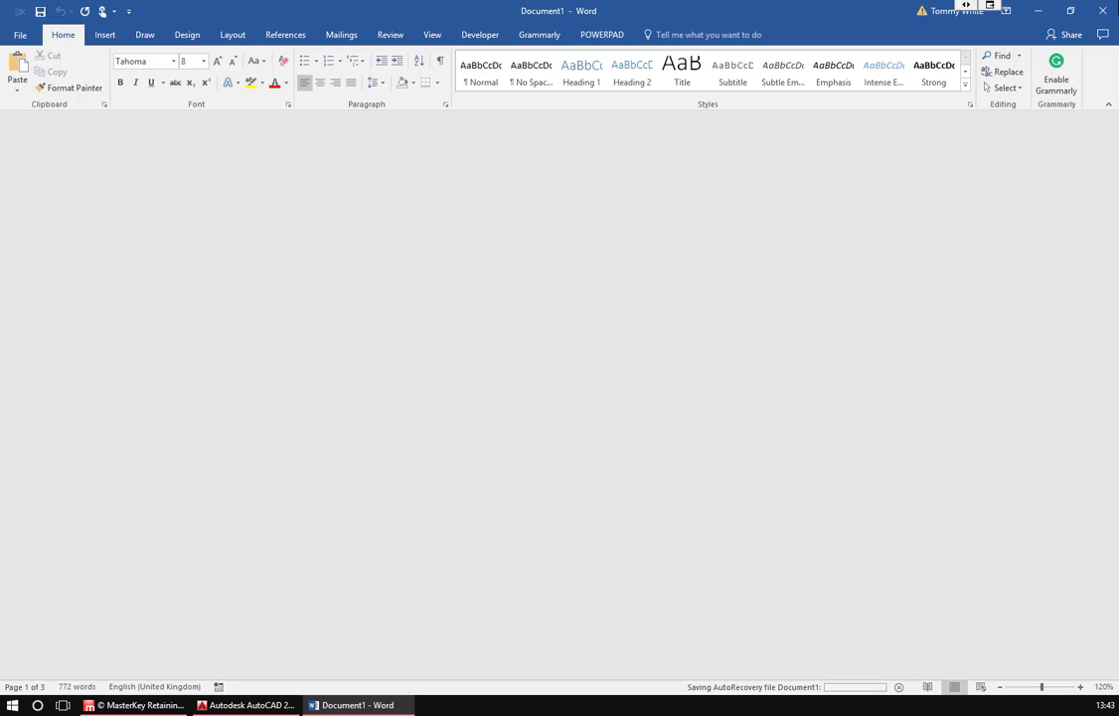
pyautogui.click(1105, 14)
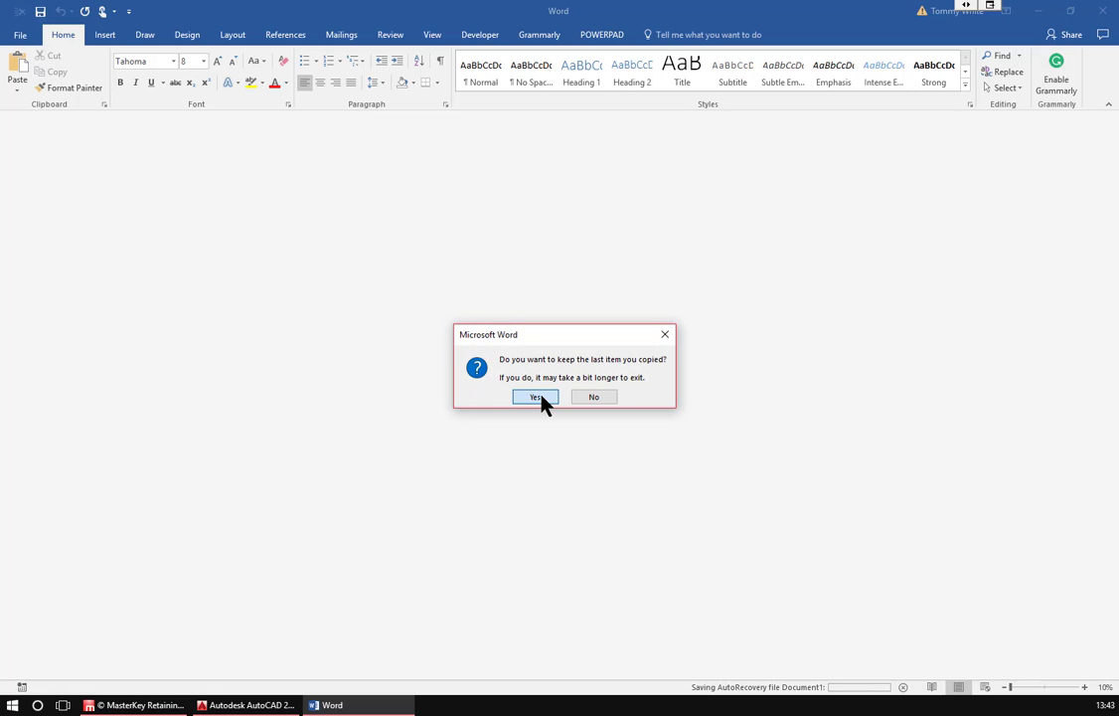
pyautogui.click(590, 396)
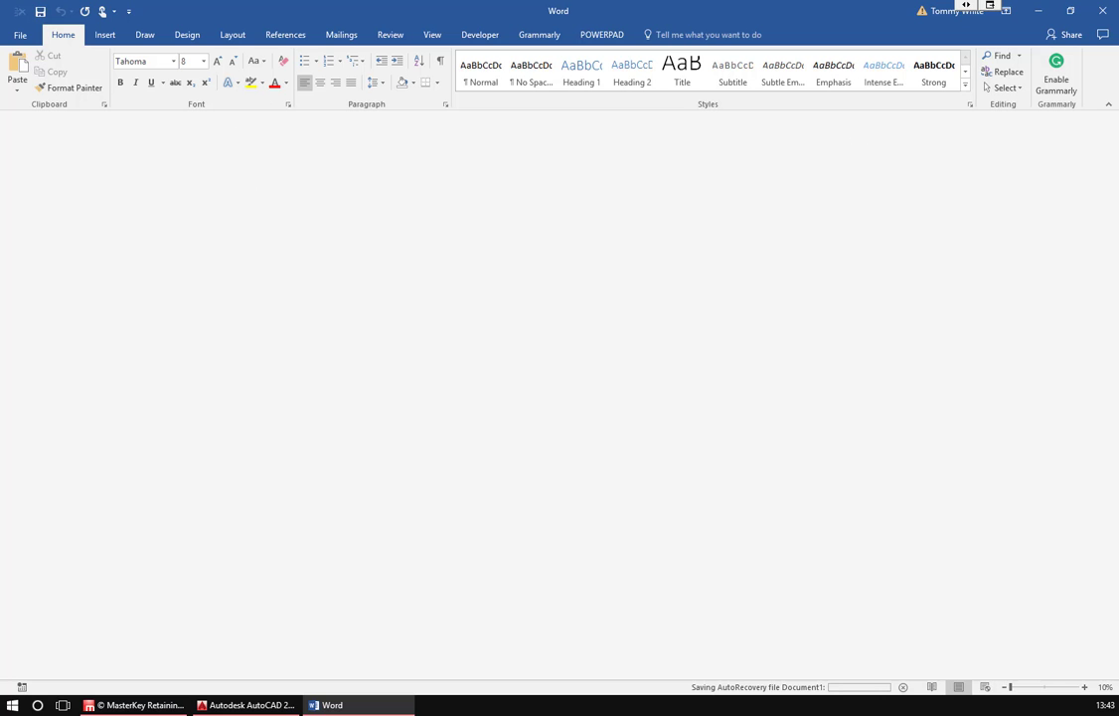
pyautogui.click(254, 705)
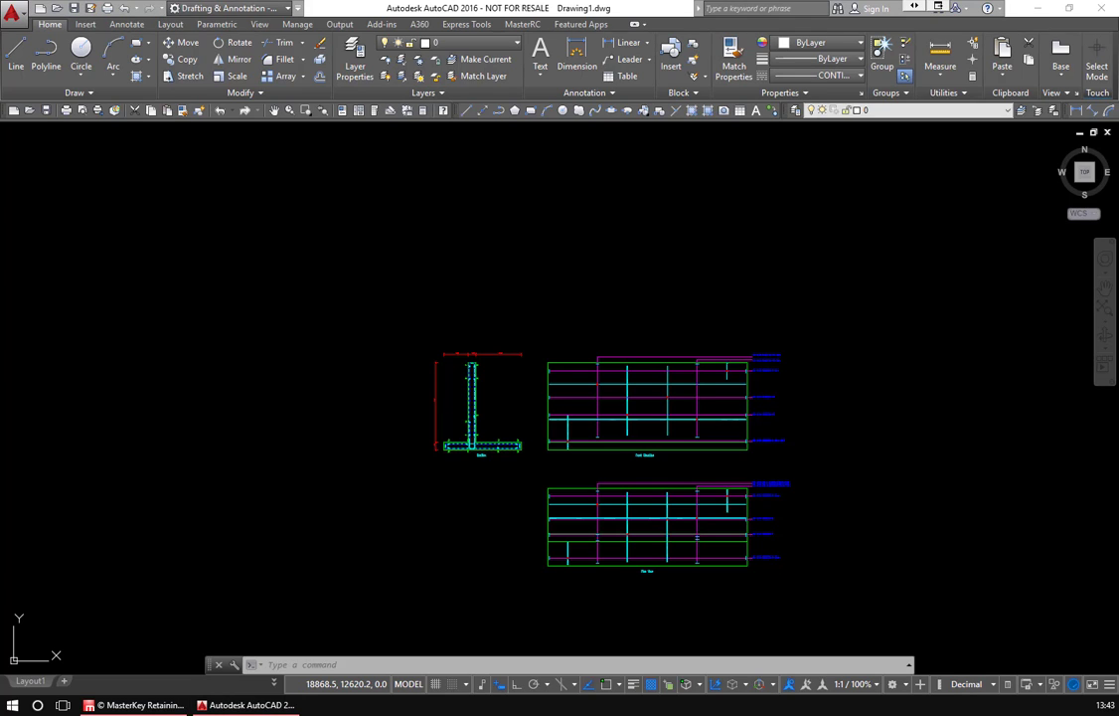
pyautogui.click(134, 704)
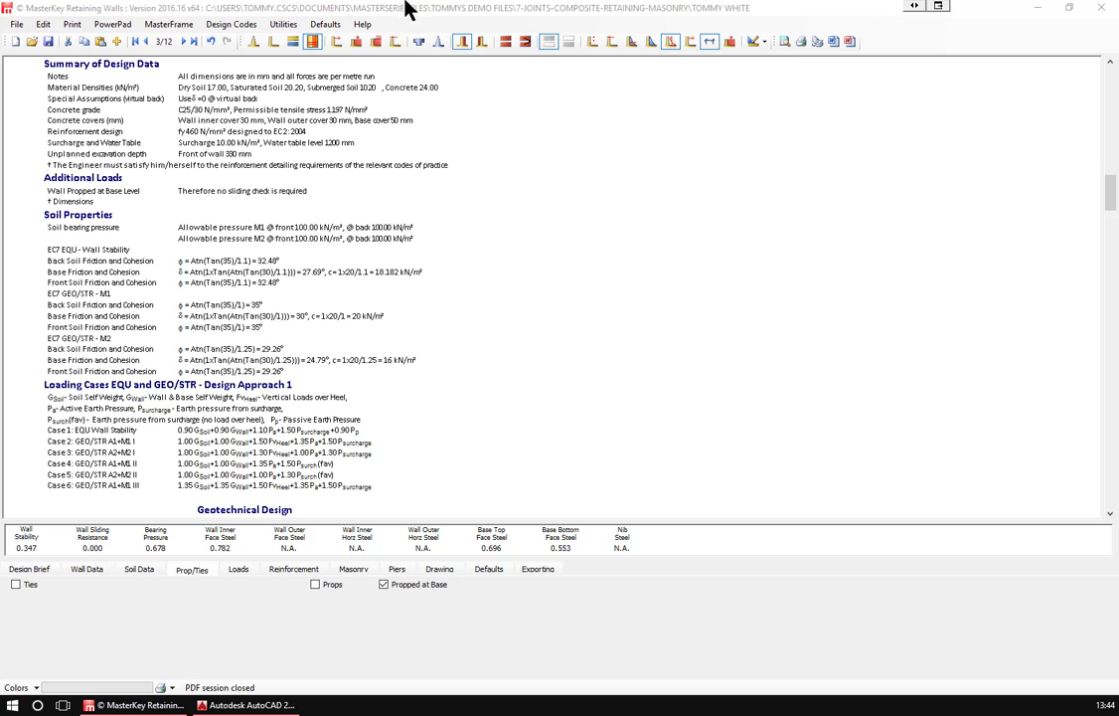
# - View the wall section at the start of the output and examine the BS 8002 minimum surcharge among the default values
pyautogui.scroll(5, 320, 261)
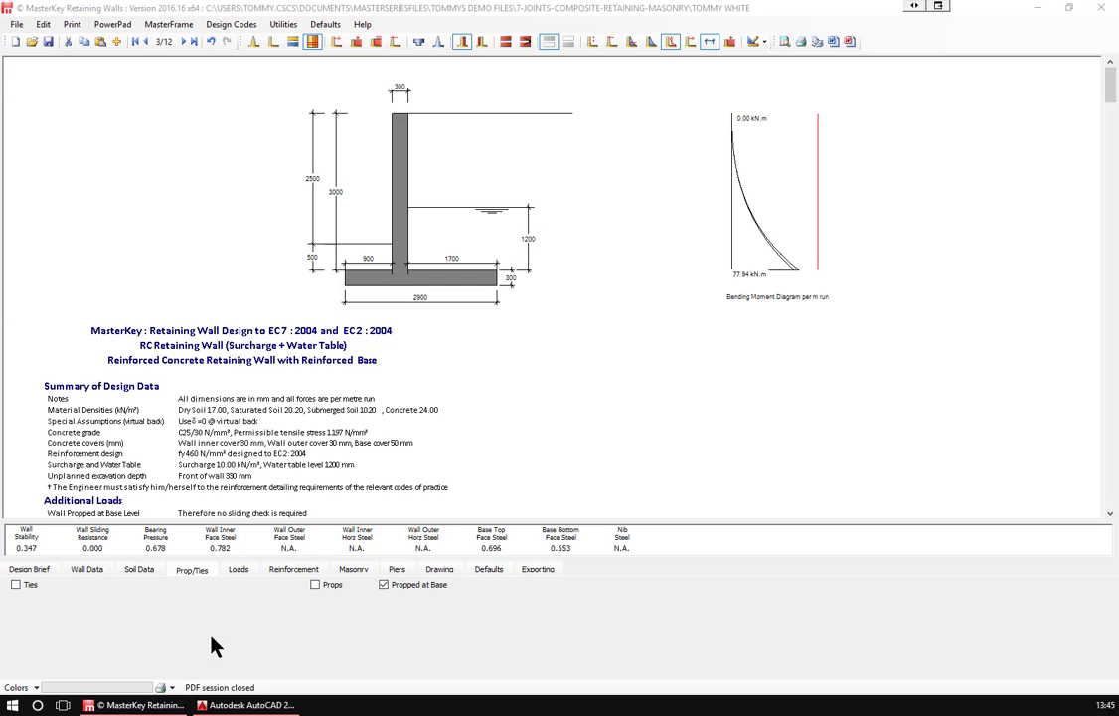
pyautogui.click(489, 569)
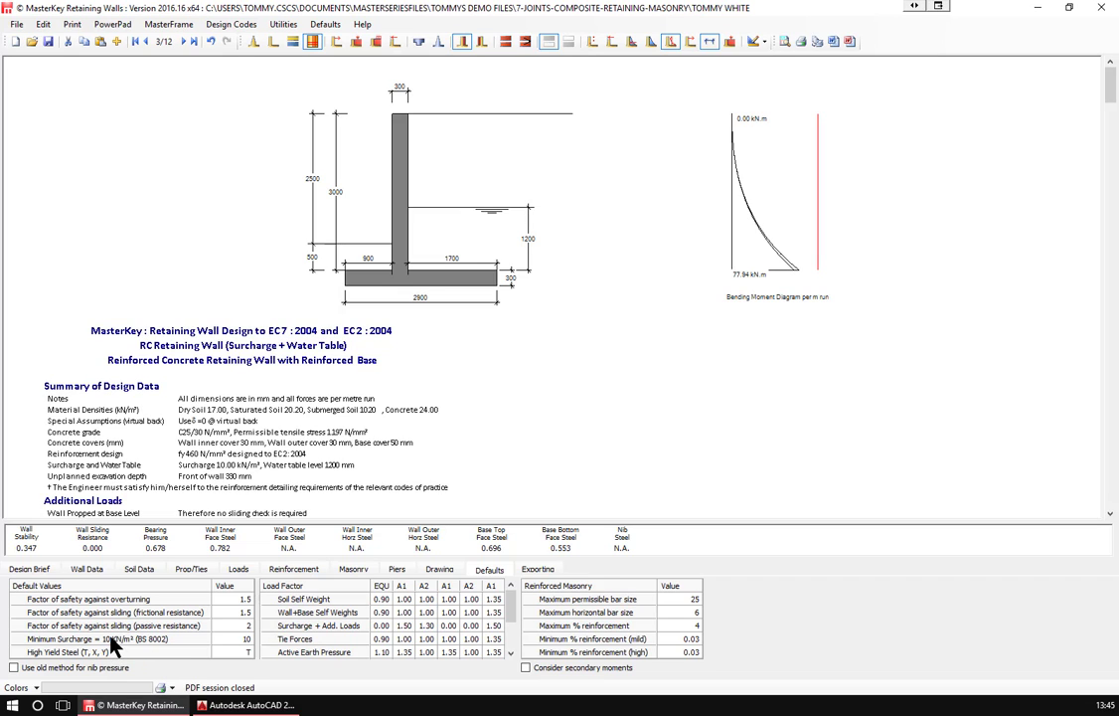
pyautogui.click(243, 638)
pyautogui.moveTo(243, 704)
pyautogui.press('F2')
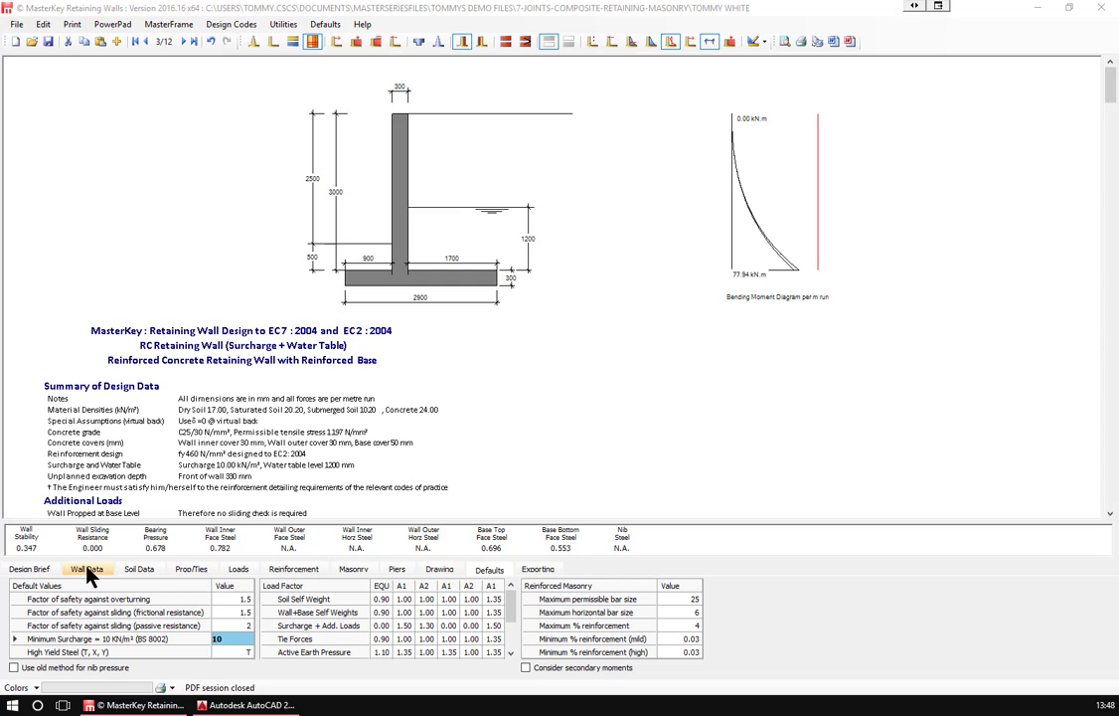
# - Try a tension crack depth of 500 mm for the back soil and clear the value again
pyautogui.click(140, 570)
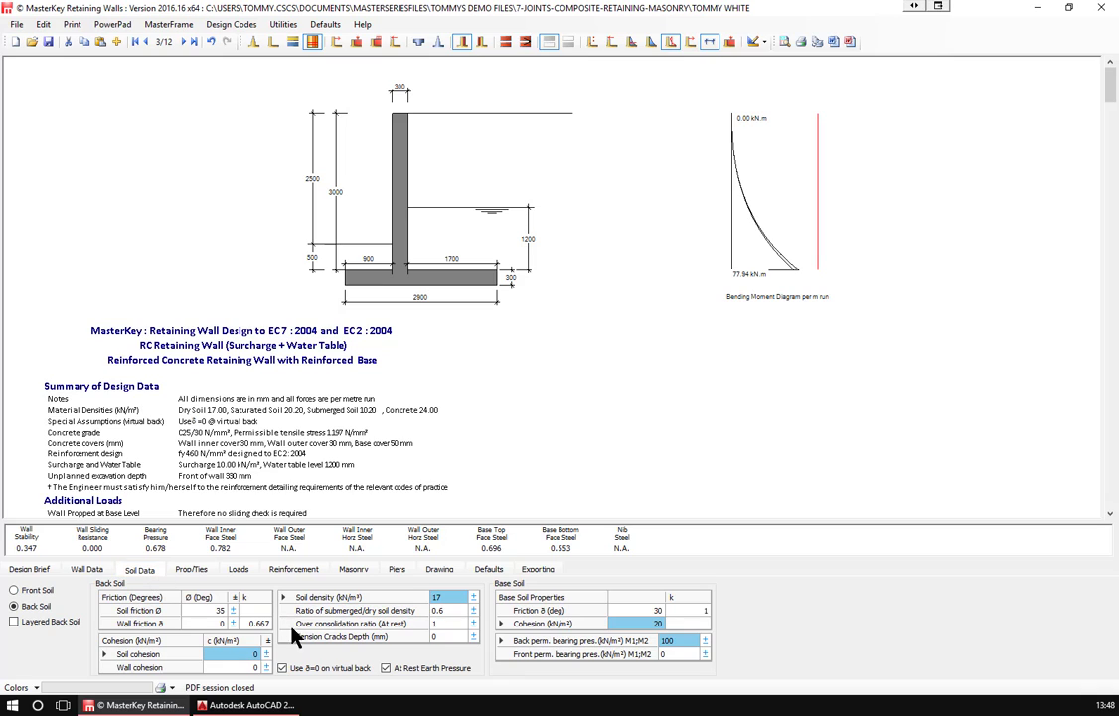
pyautogui.press('F2')
pyautogui.click(438, 634)
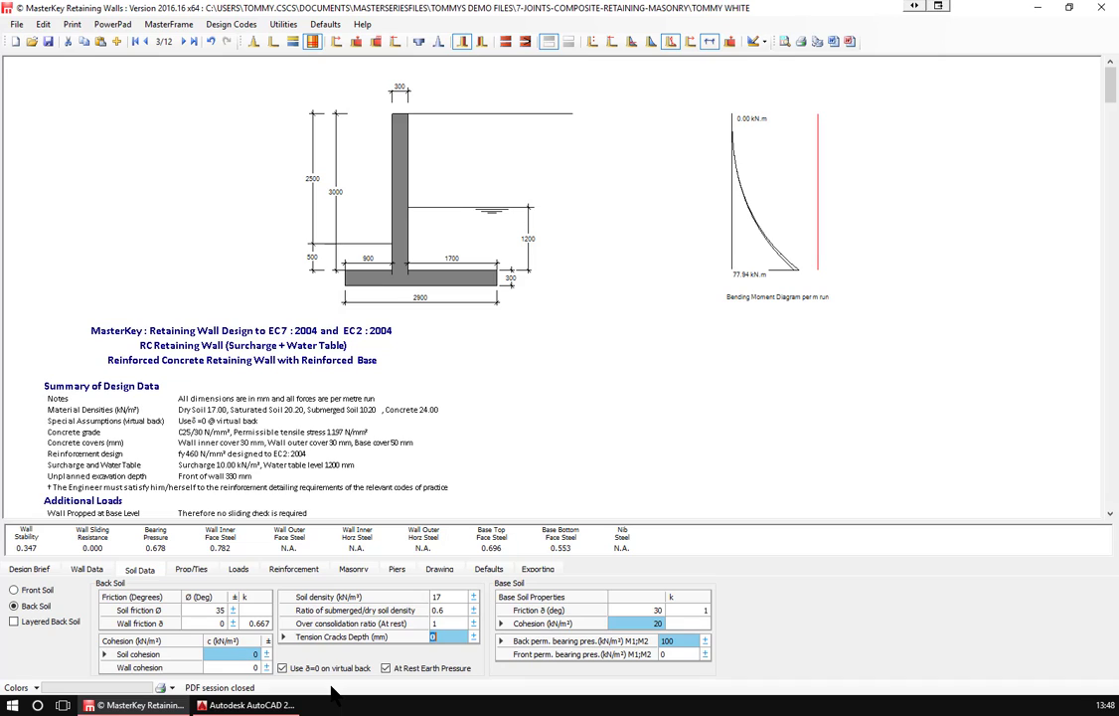
pyautogui.write('500')
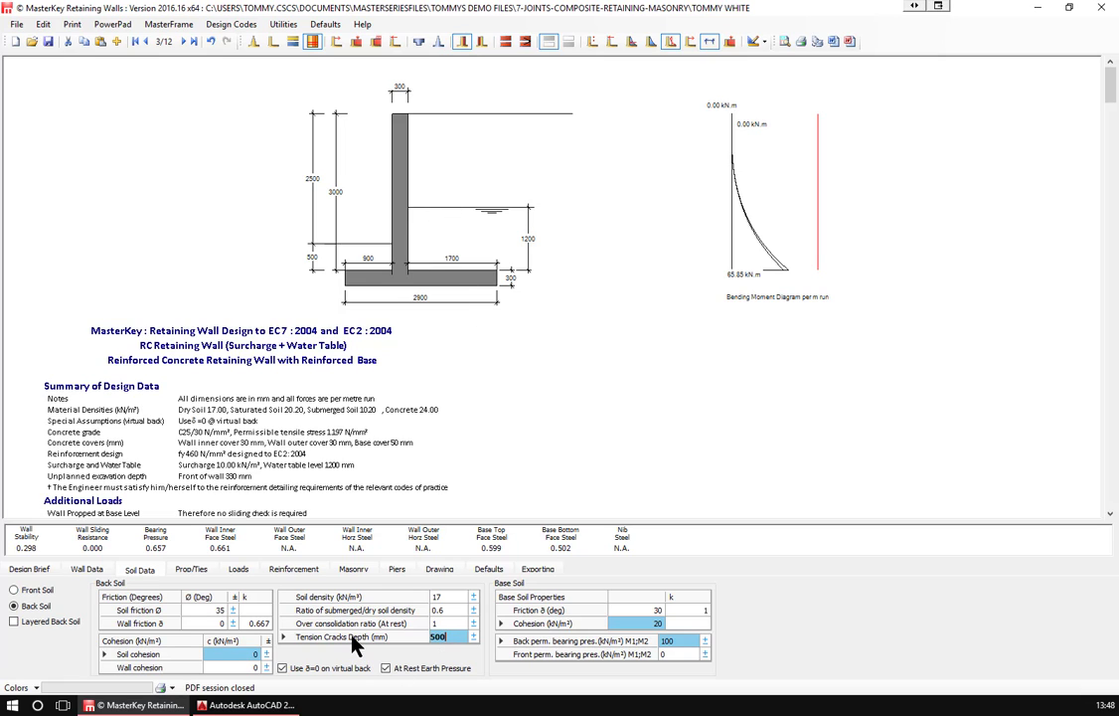
pyautogui.doubleClick(447, 637)
pyautogui.press('BackSpace')
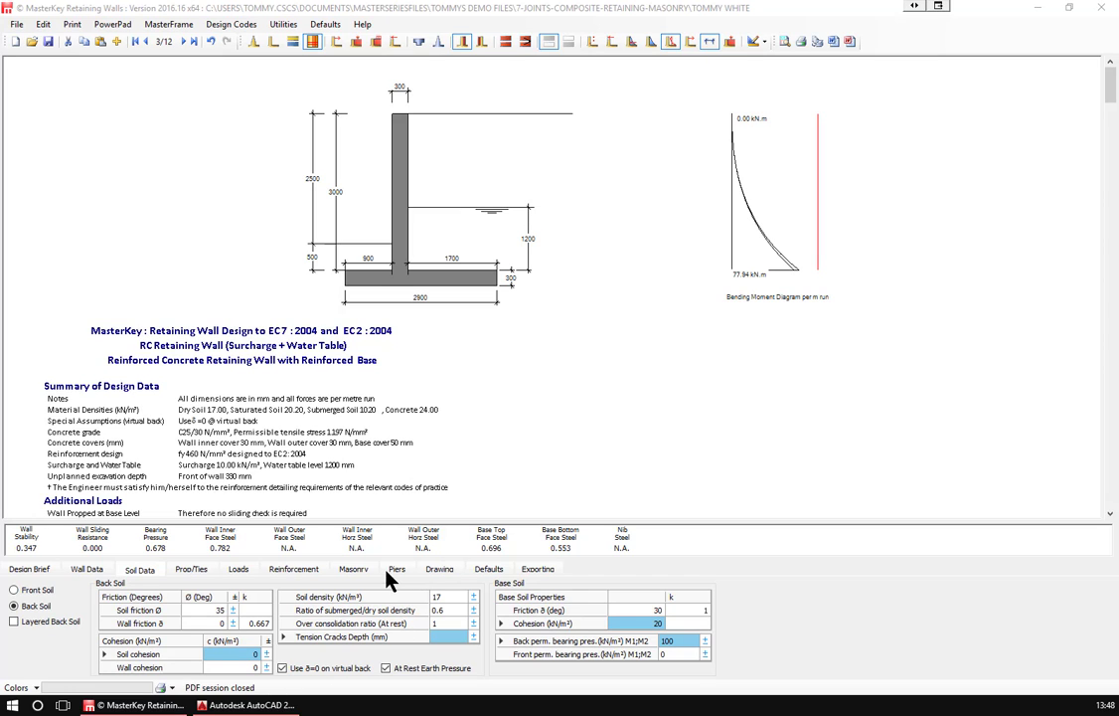
# - Examine the wall length in the export settings, the wall geometry data and the back soil data of the current brief
pyautogui.click(542, 570)
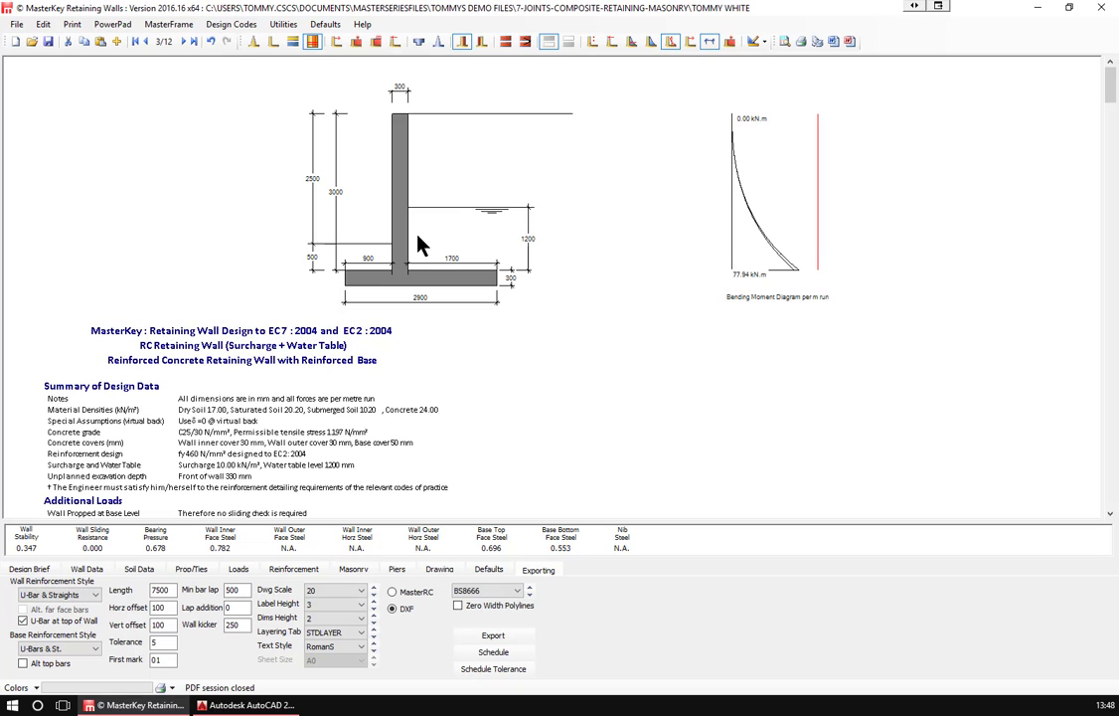
pyautogui.doubleClick(160, 592)
pyautogui.hotkey('alt', 'Tab')
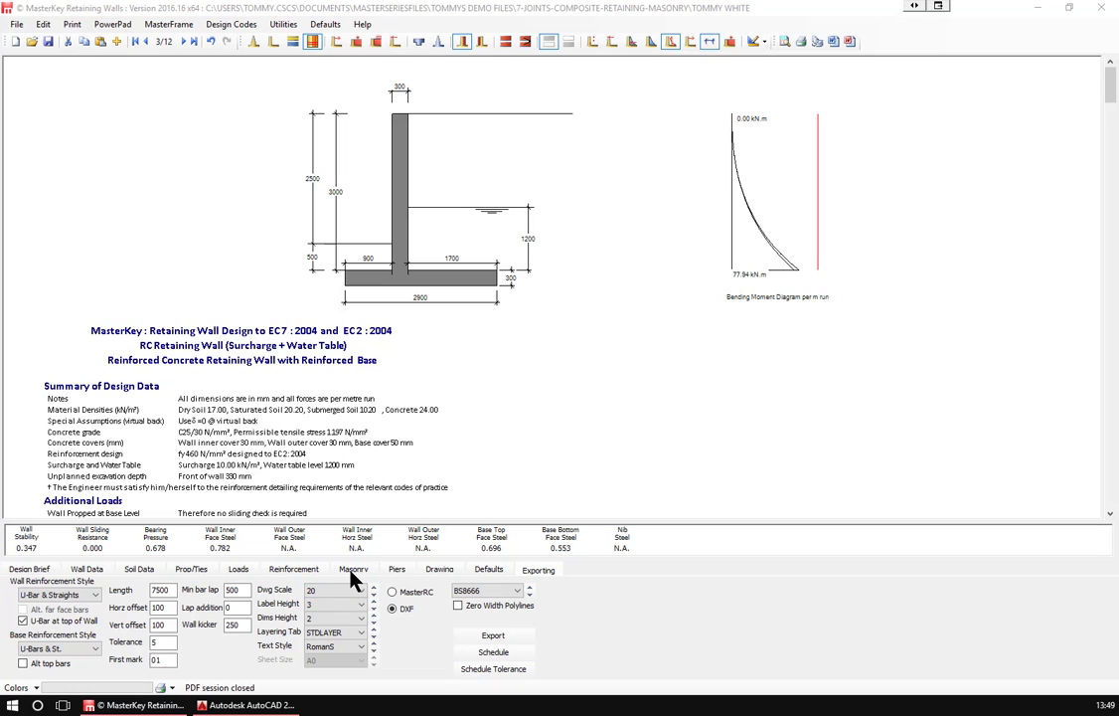
pyautogui.click(88, 570)
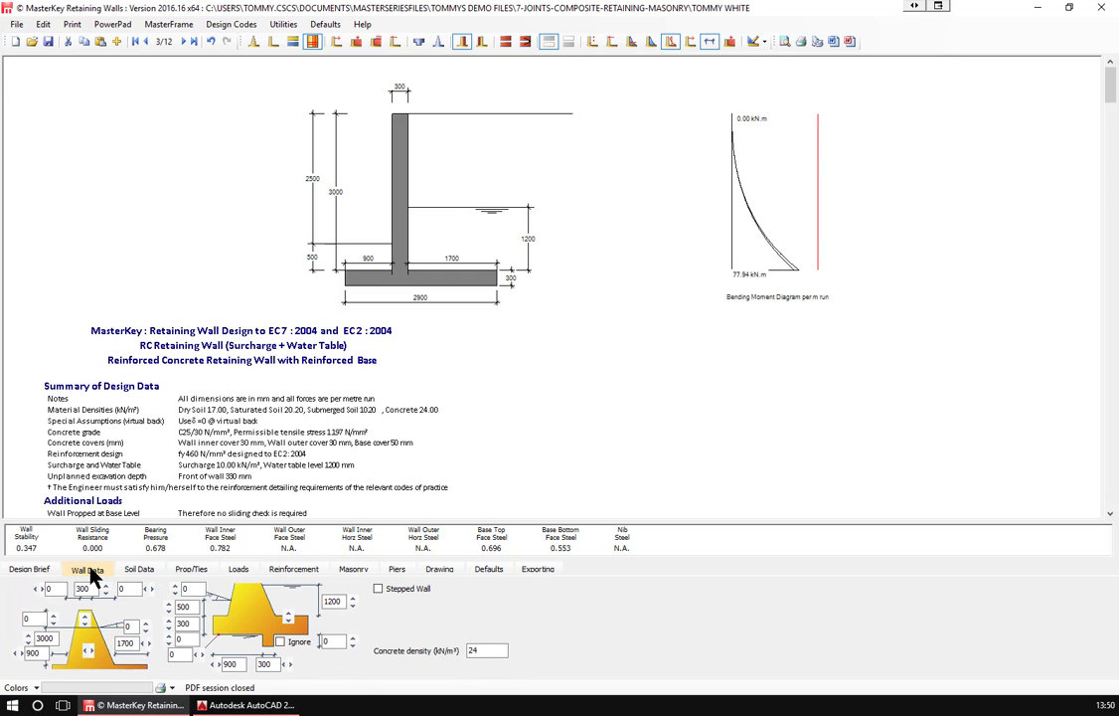
pyautogui.click(151, 576)
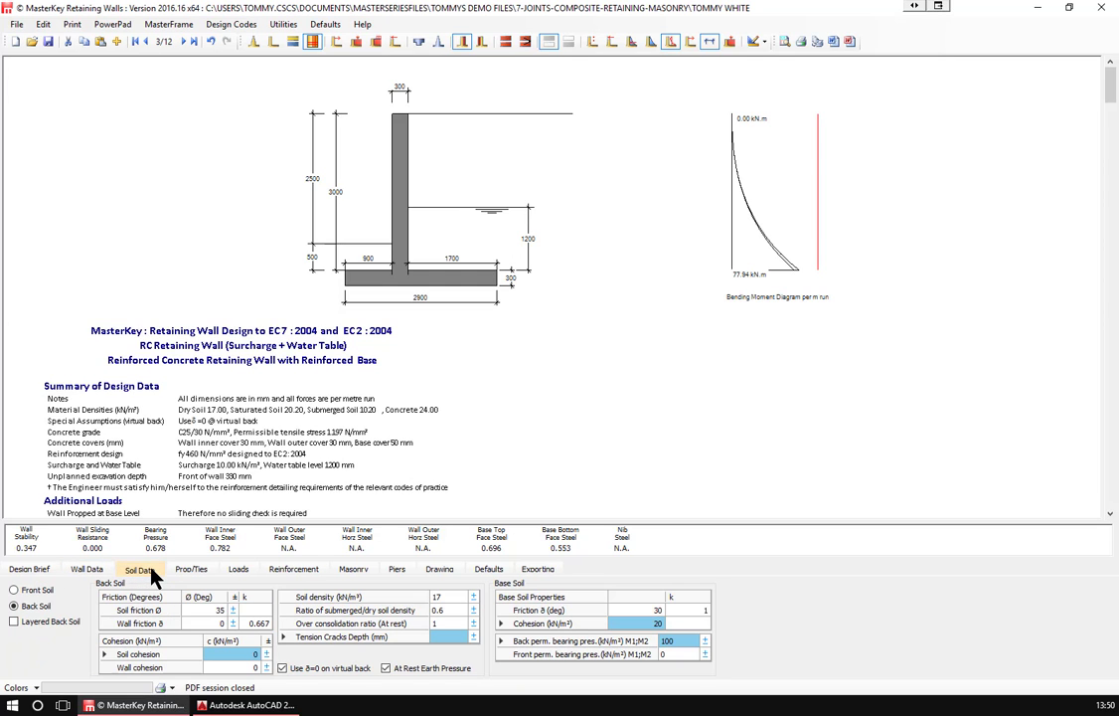